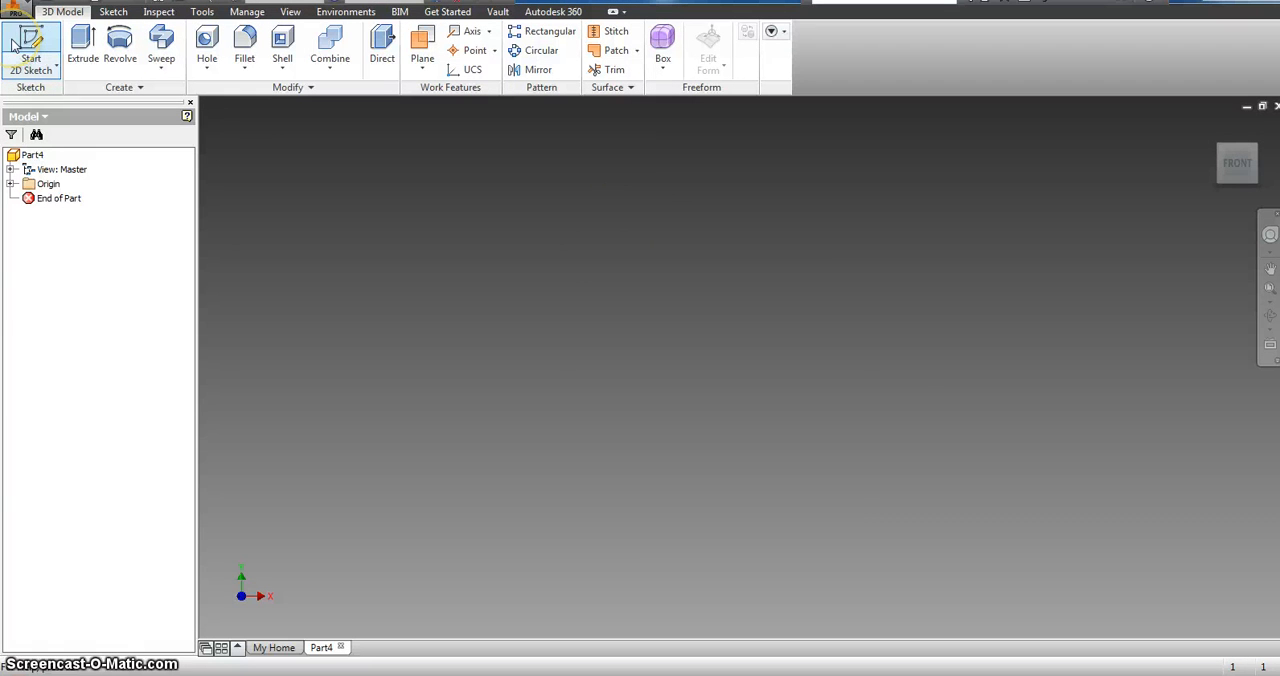
# Step: Start a sketch on the YZ plane and draw a circle 1.5 in in diameter centred on the origin
pyautogui.click(22, 45)
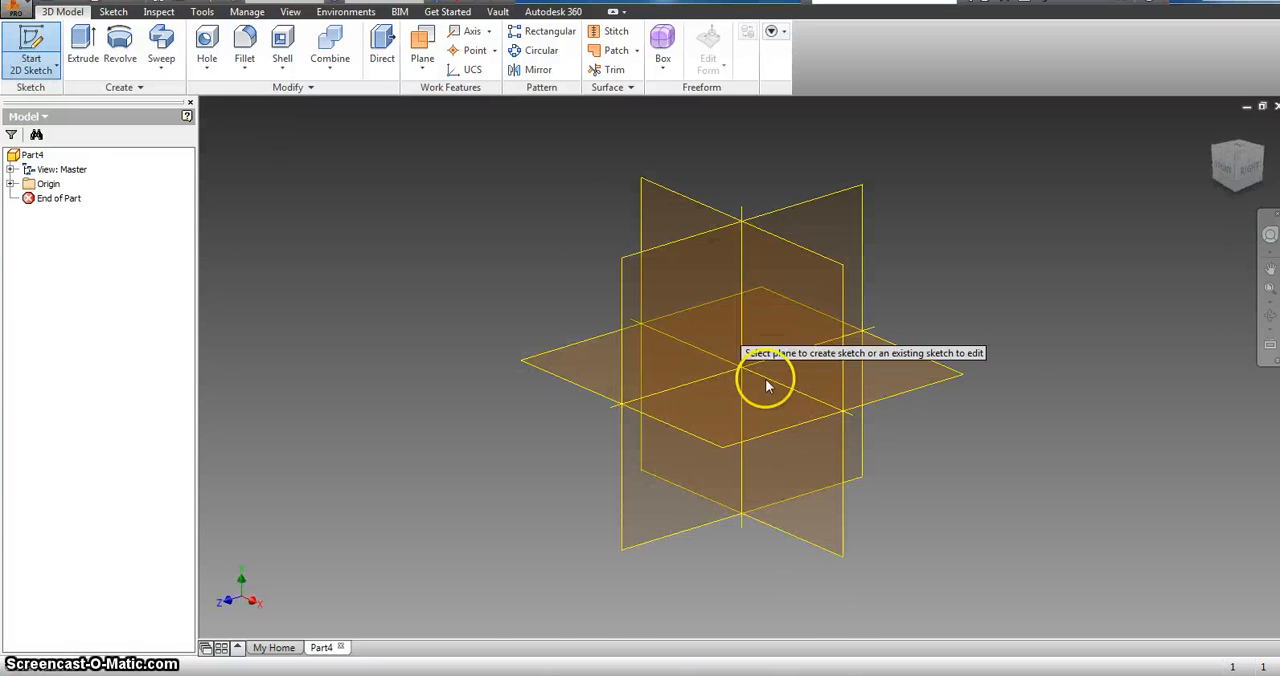
pyautogui.click(697, 325)
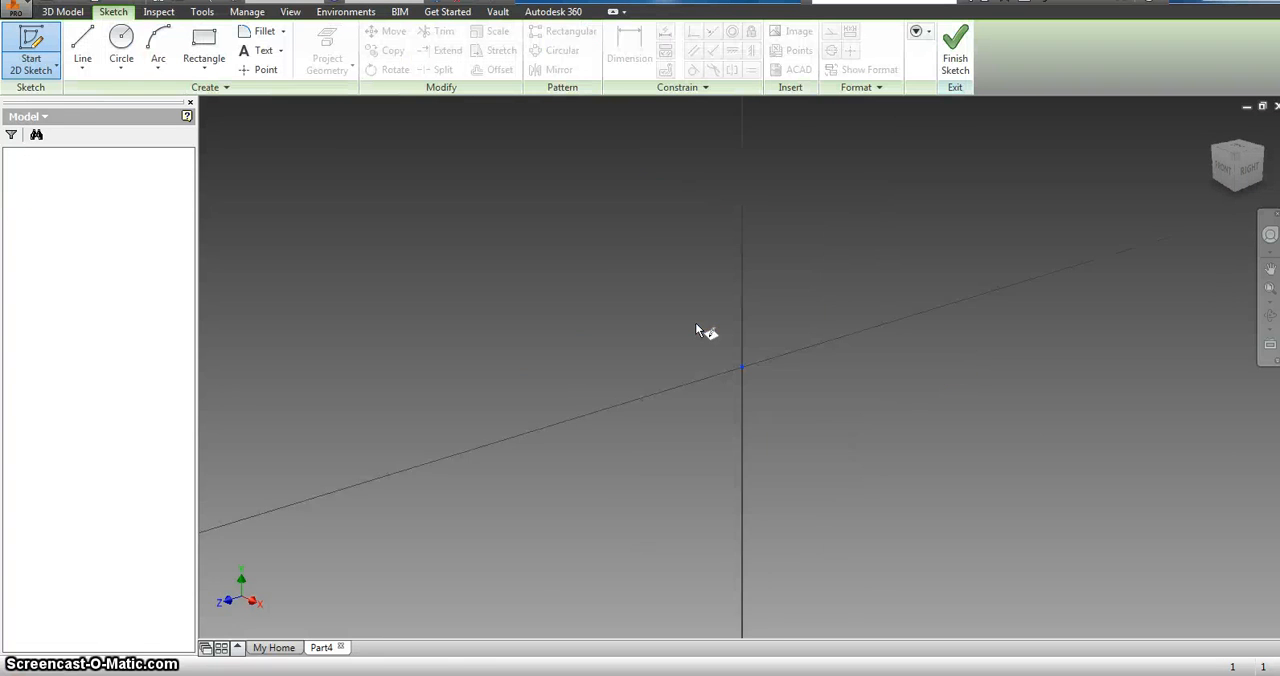
pyautogui.click(119, 45)
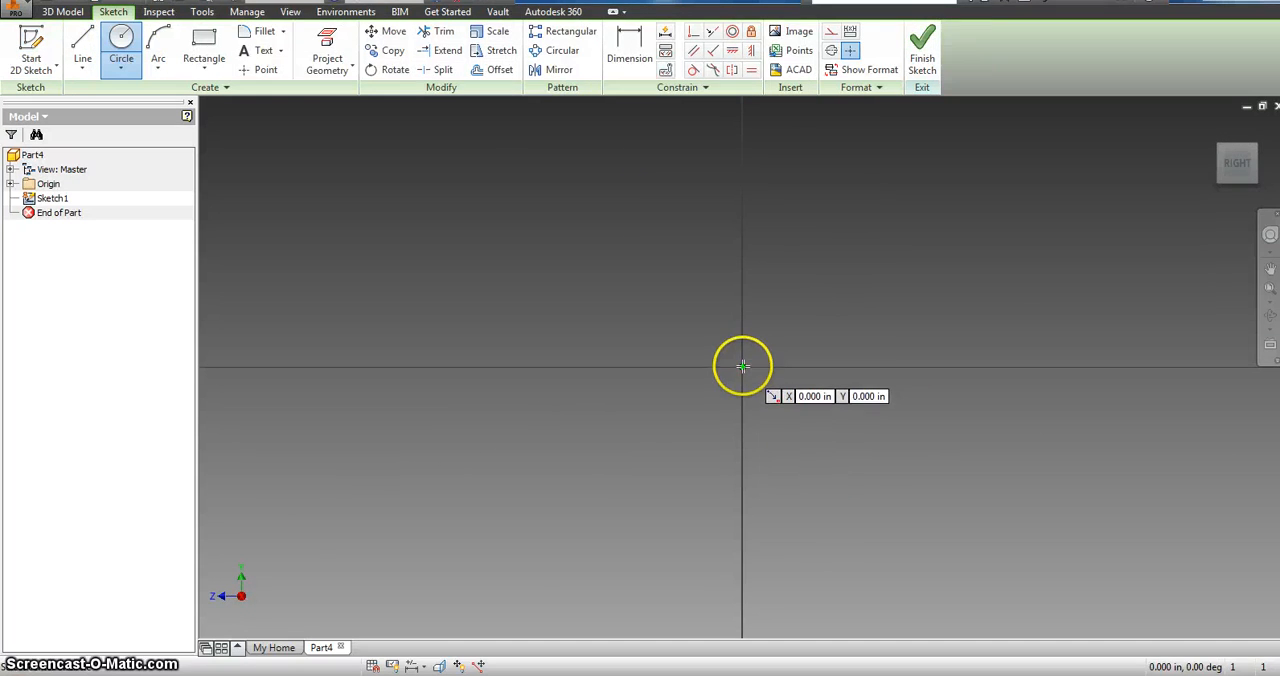
pyautogui.click(108, 31)
pyautogui.click(740, 366)
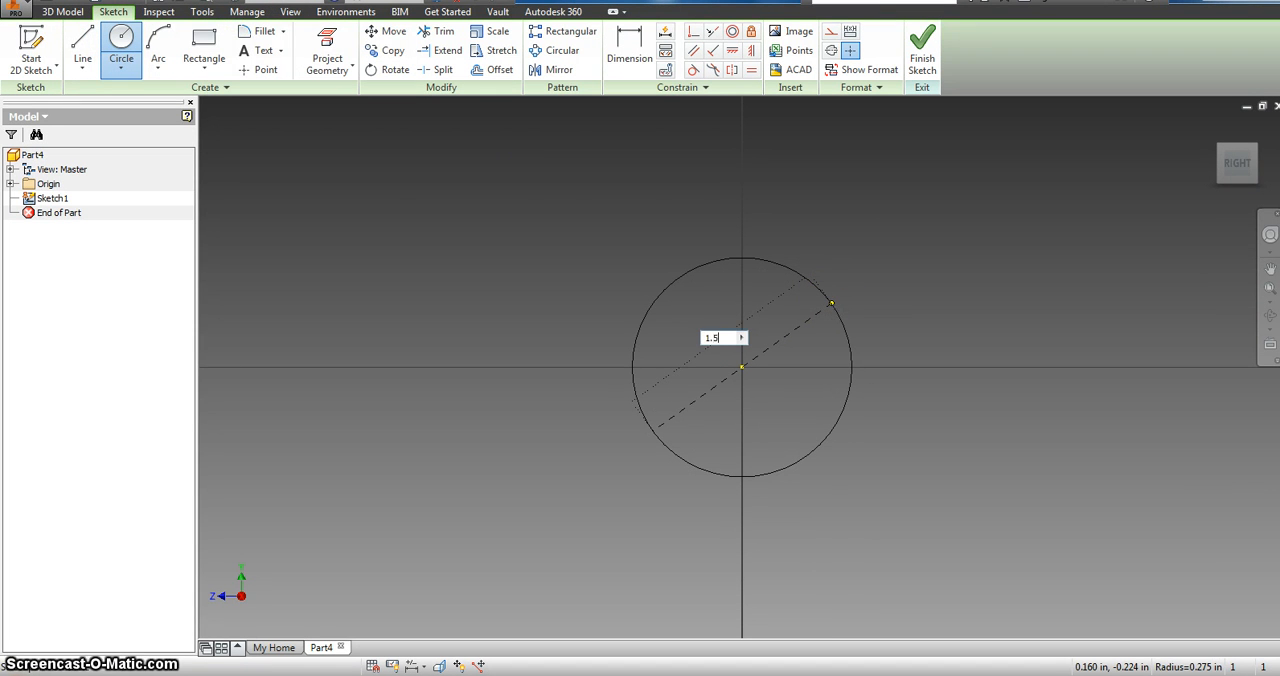
pyautogui.write('1.5')
pyautogui.press('Return')
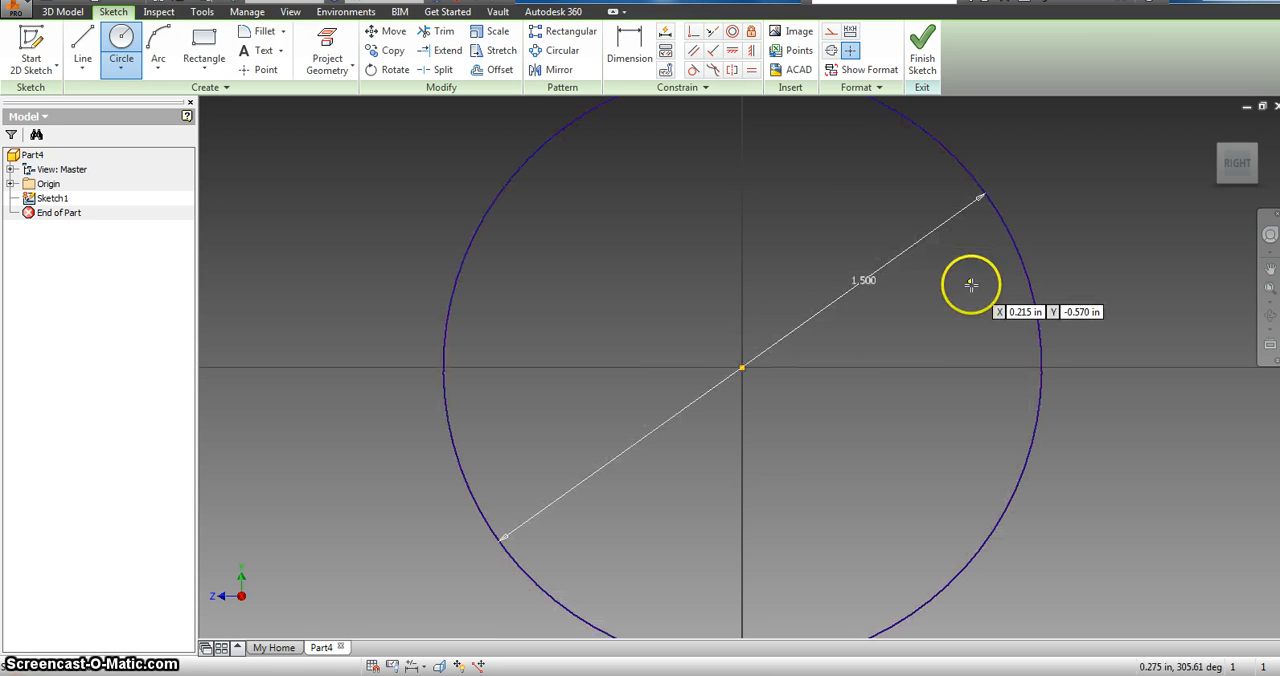
# Step: Change the circle's diameter dimension to 2 in and set it back to 1.5 in
pyautogui.click(633, 48)
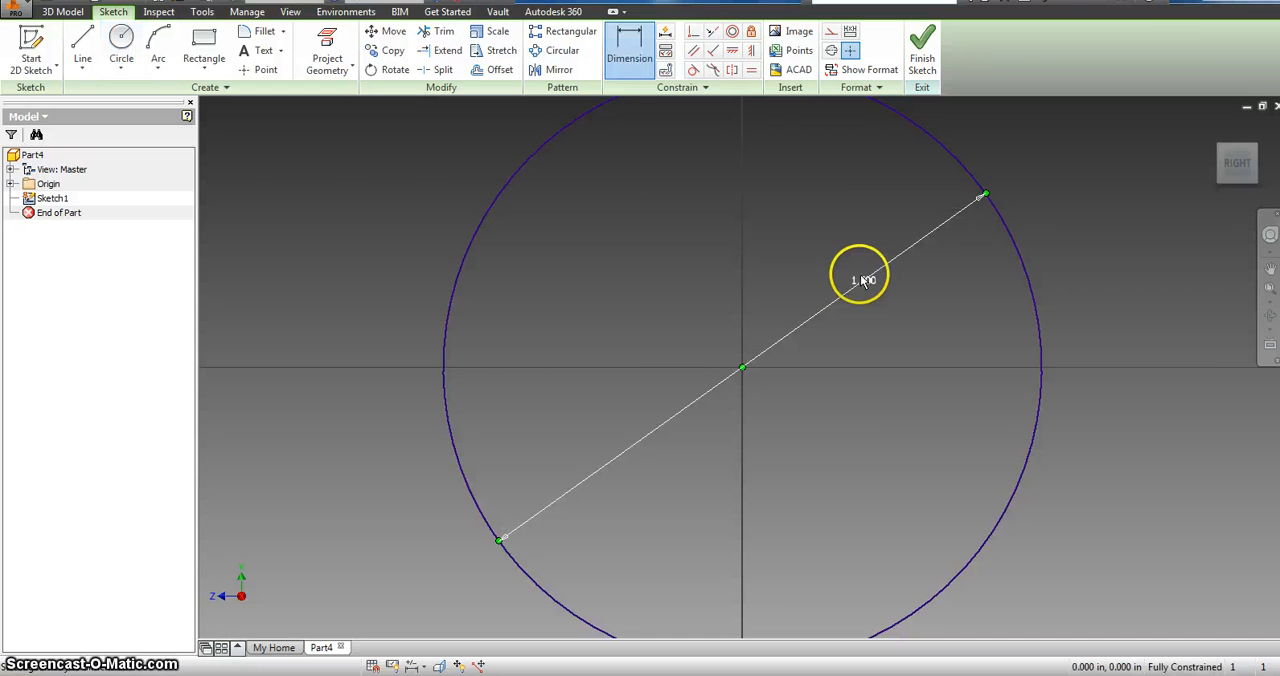
pyautogui.click(870, 285)
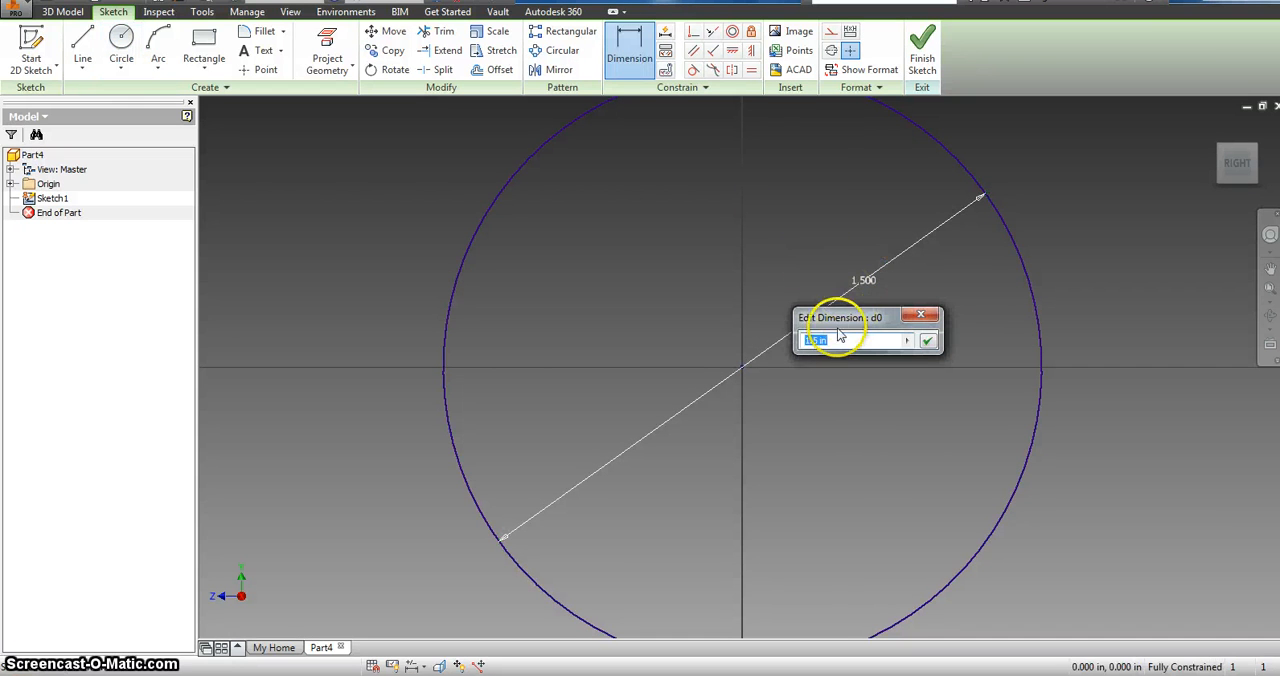
pyautogui.press('Return')
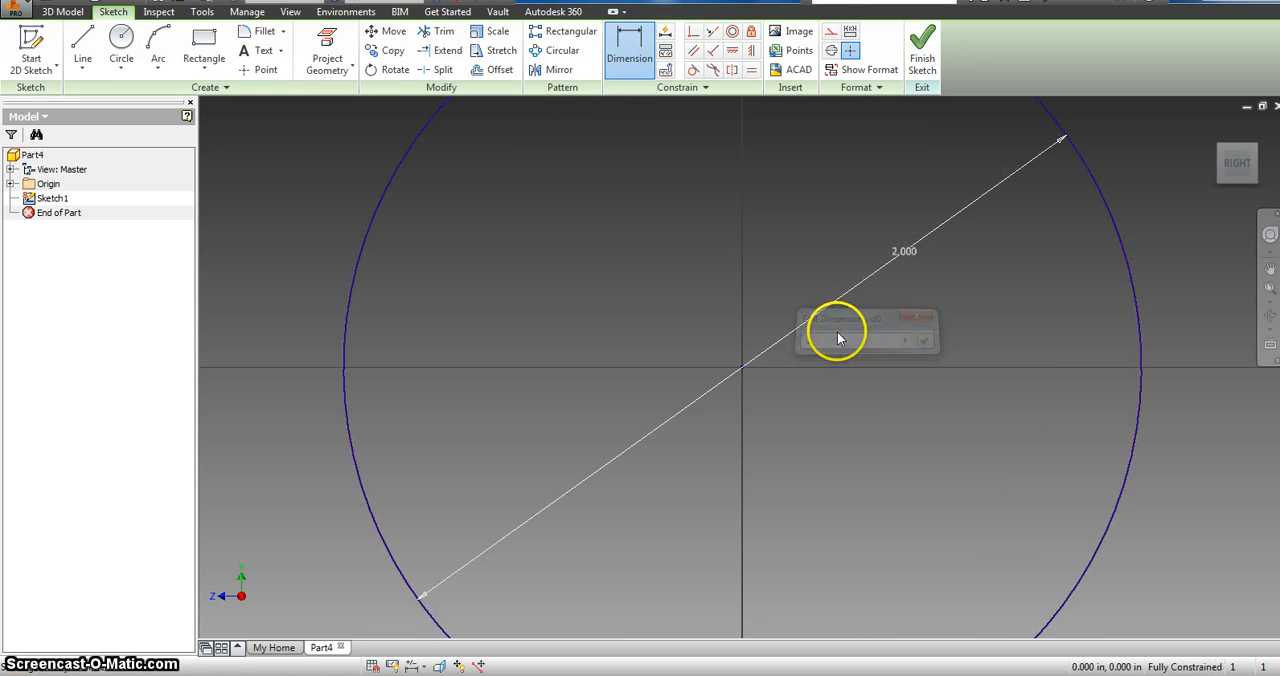
pyautogui.doubleClick(900, 258)
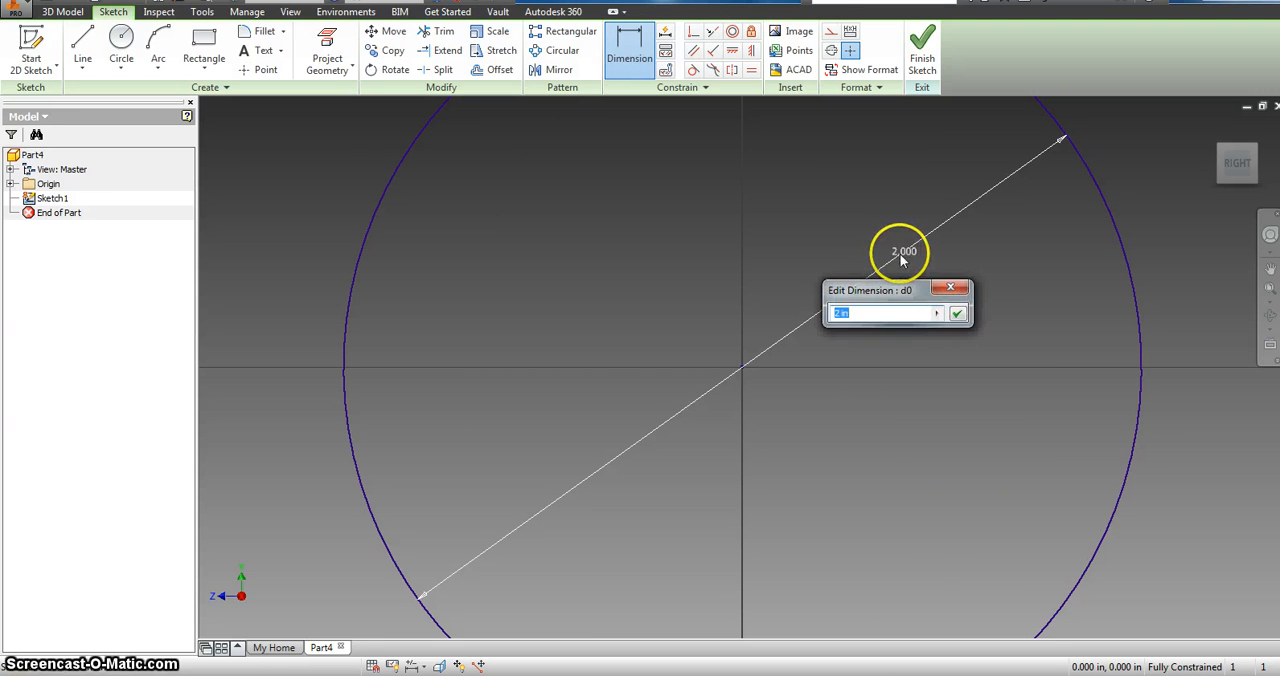
pyautogui.write('1.5')
pyautogui.press('Return')
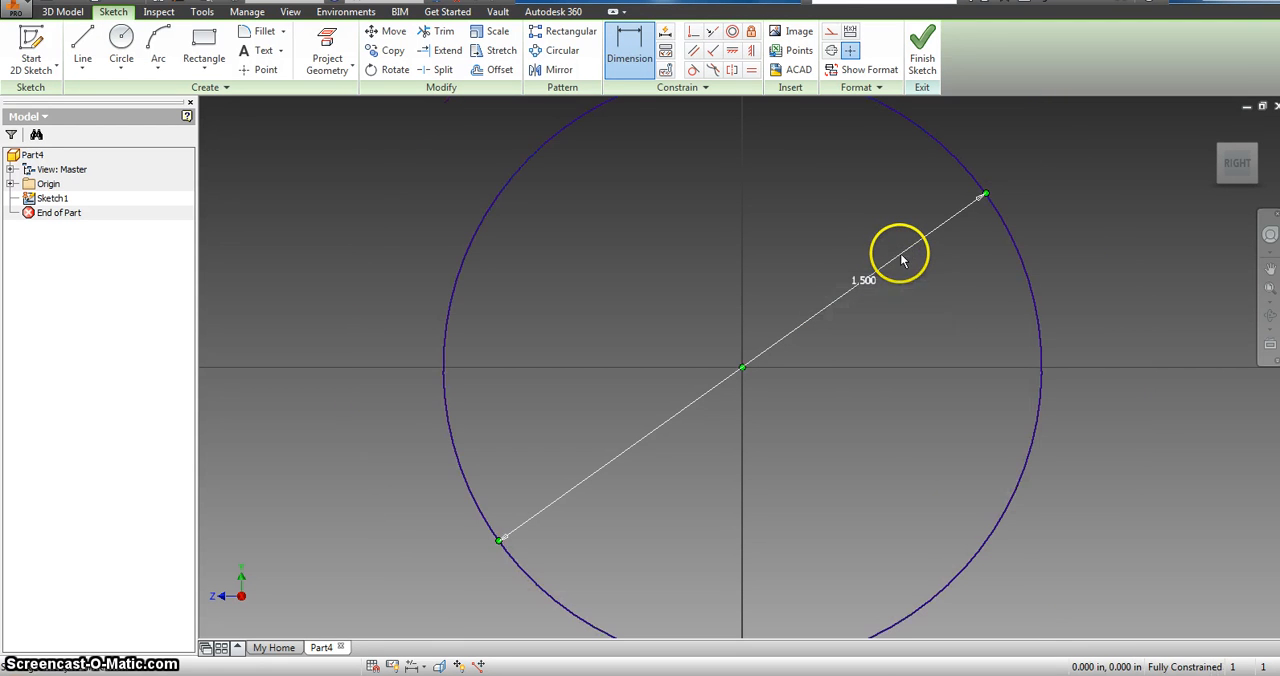
# Step: Draw a concentric circle 0.25 in in diameter at the origin and finish the sketch
pyautogui.click(121, 42)
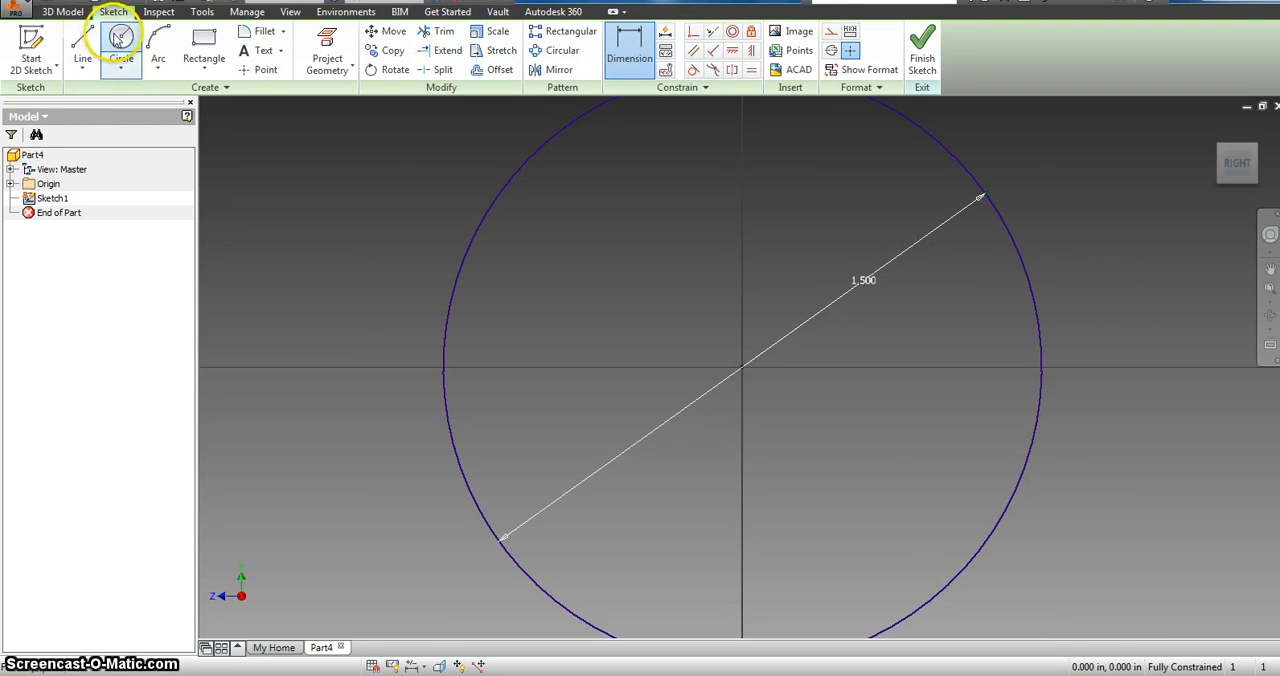
pyautogui.click(742, 368)
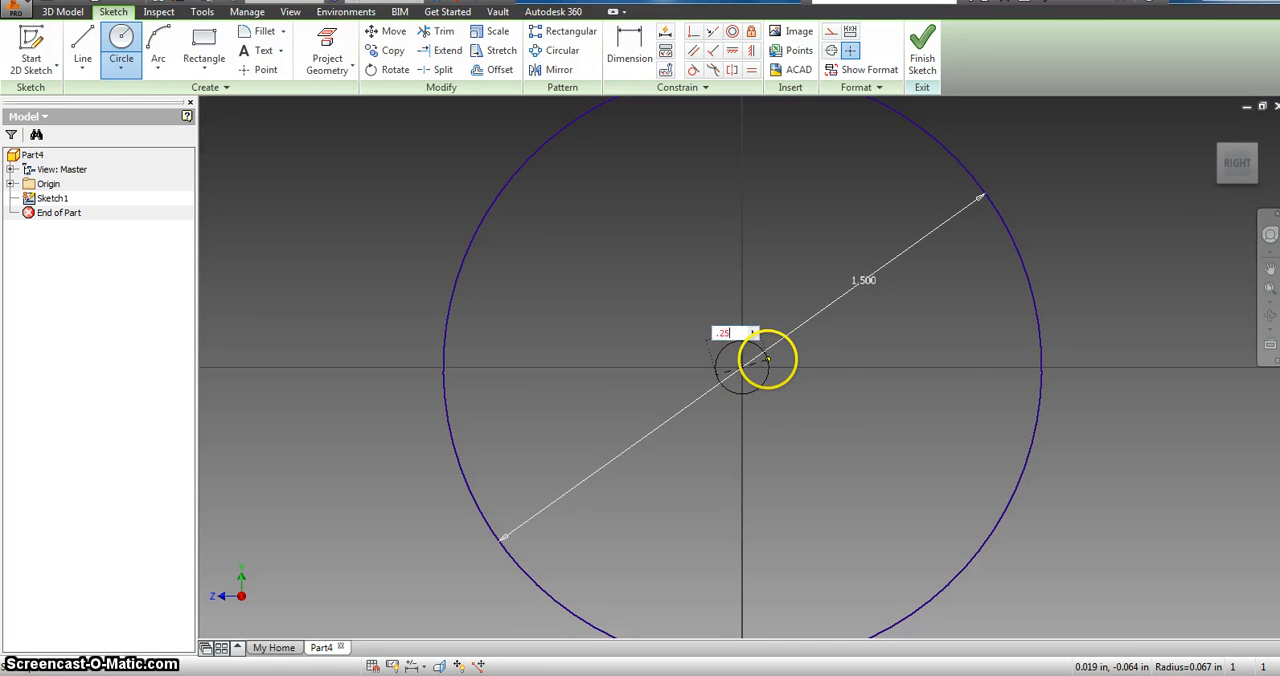
pyautogui.write('.25')
pyautogui.press('Return')
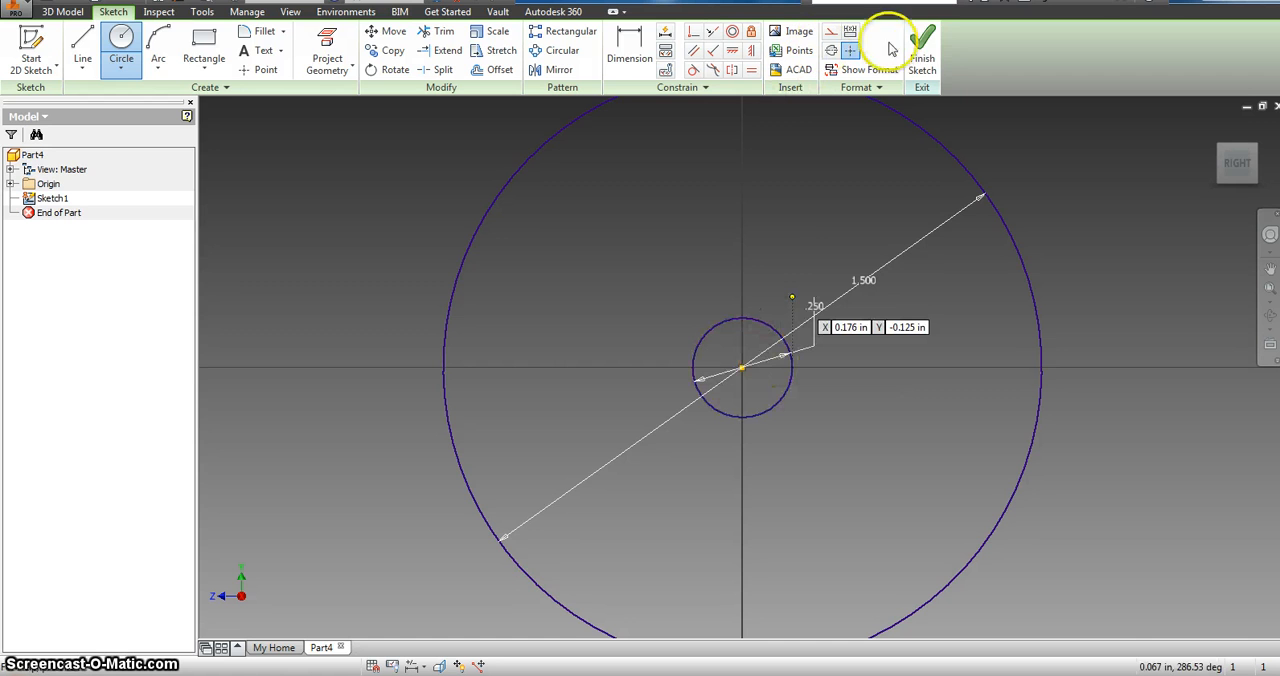
pyautogui.click(922, 52)
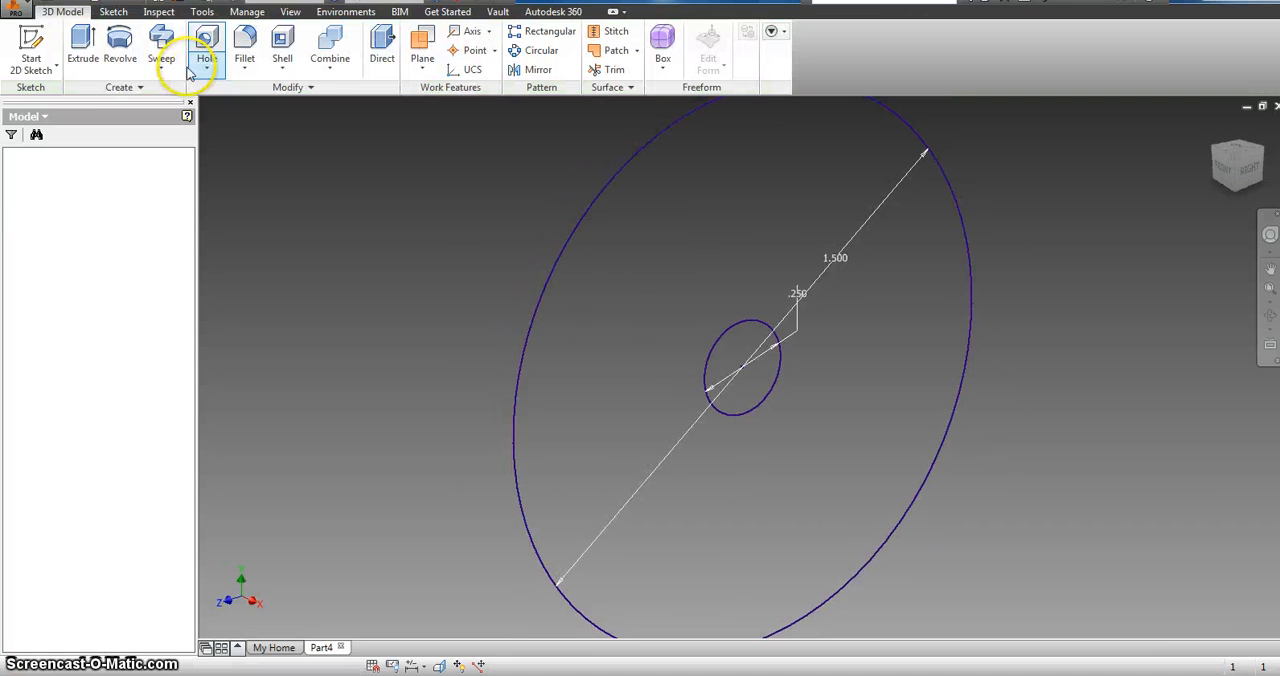
# Step: Extrude the ring between the two circles into a solid wheel with an open centre hole
pyautogui.click(97, 37)
pyautogui.click(703, 228)
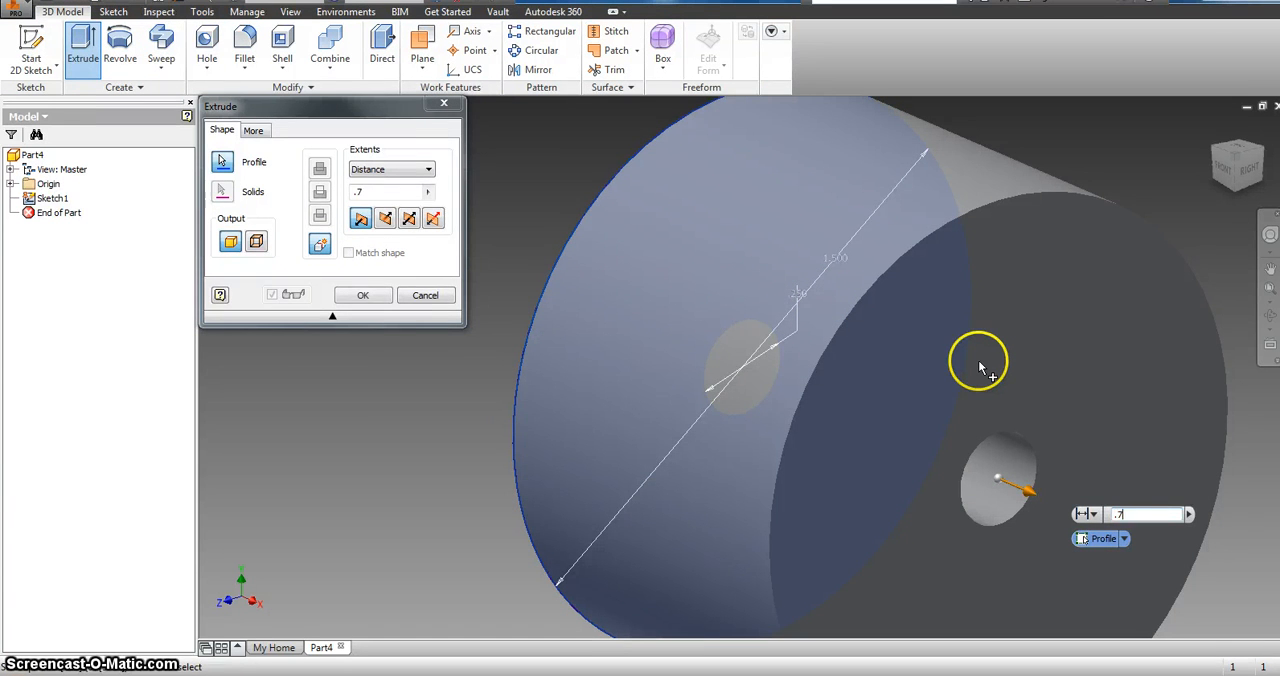
pyautogui.press('Return')
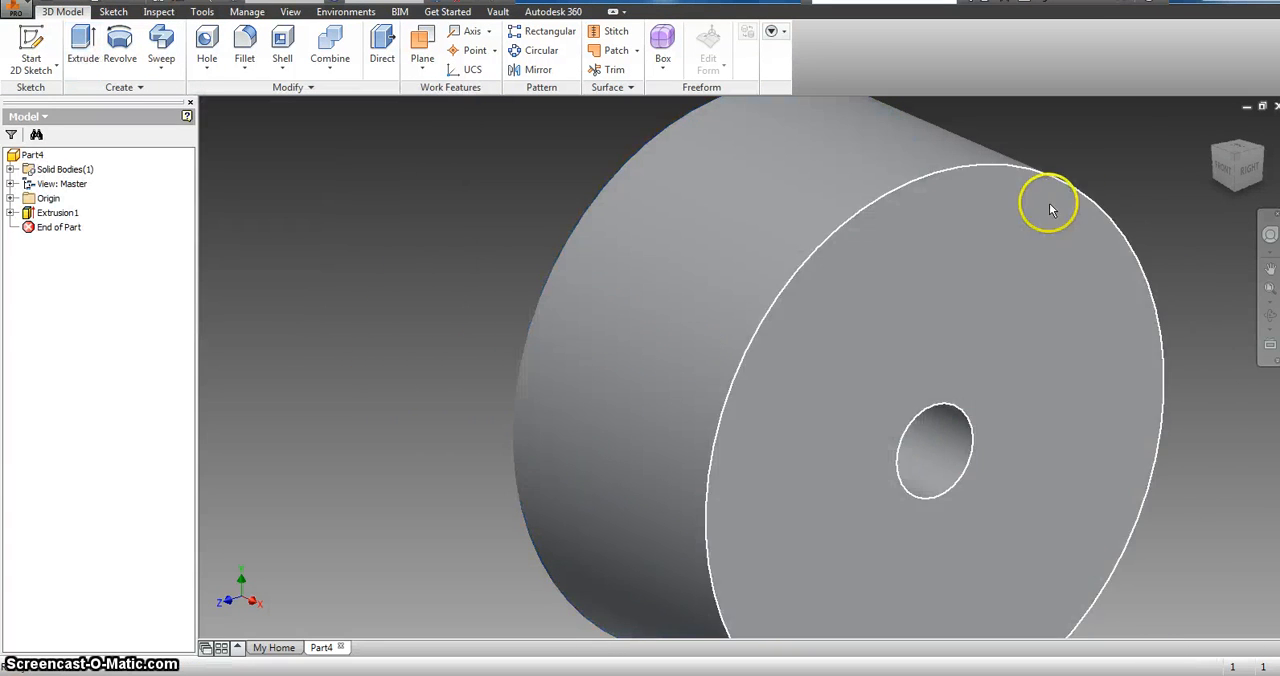
pyautogui.scroll(-4, 1050, 210)
pyautogui.scroll(6, 988, 337)
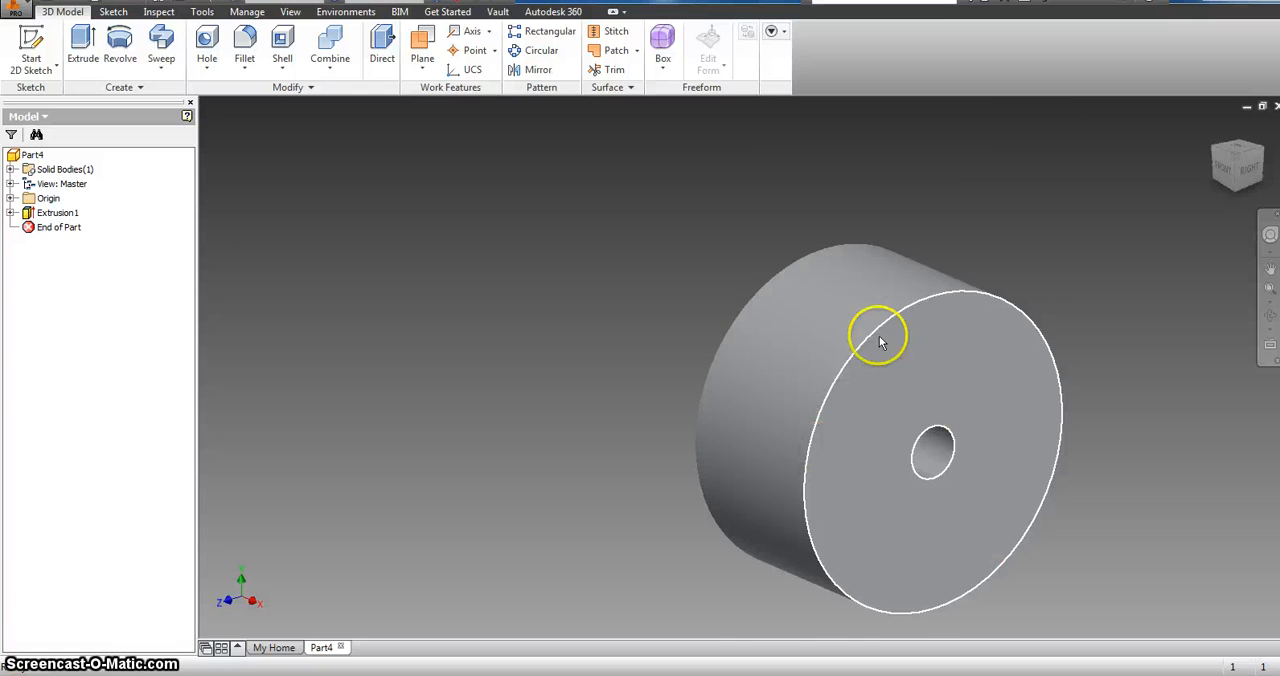
pyautogui.click(880, 343)
pyautogui.click(15, 12)
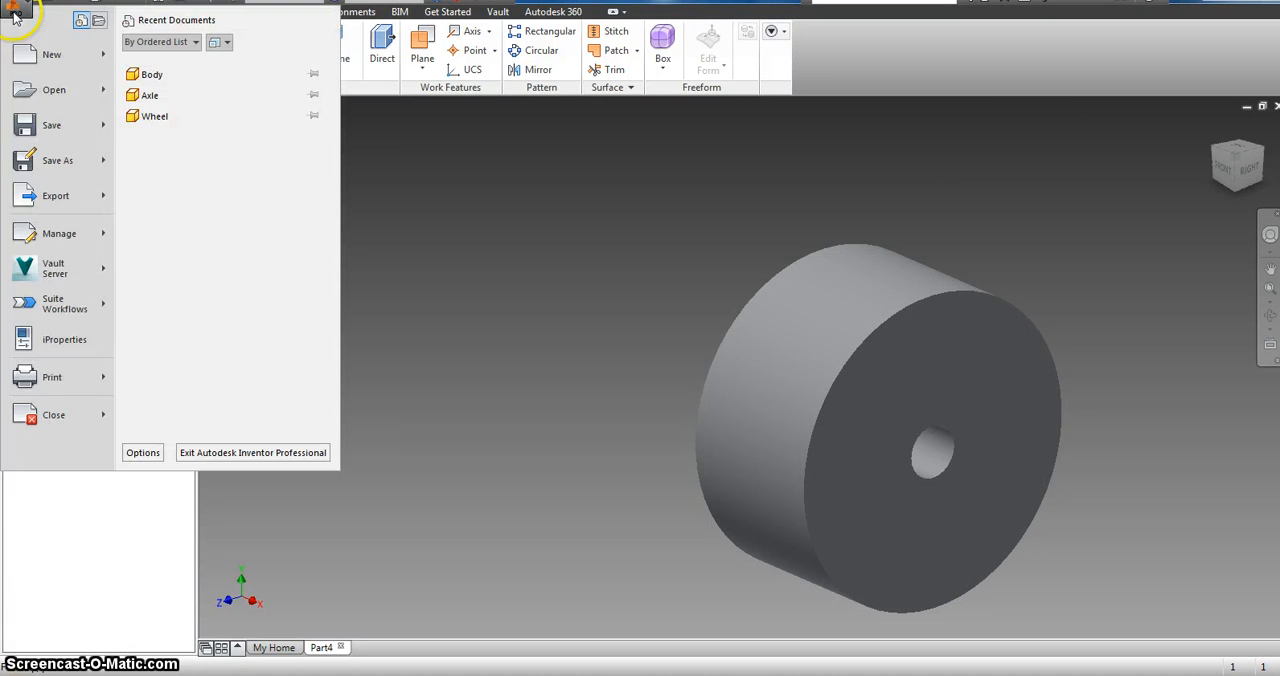
pyautogui.click(343, 180)
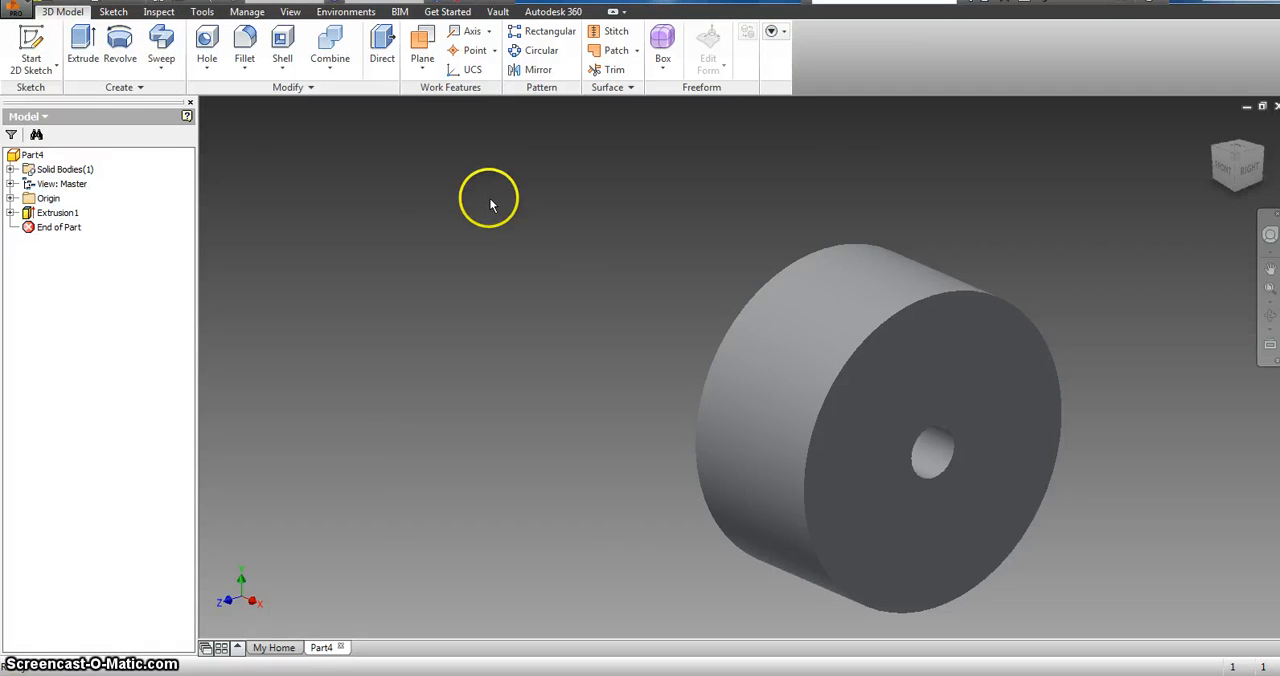
pyautogui.click(601, 281)
pyautogui.click(598, 311)
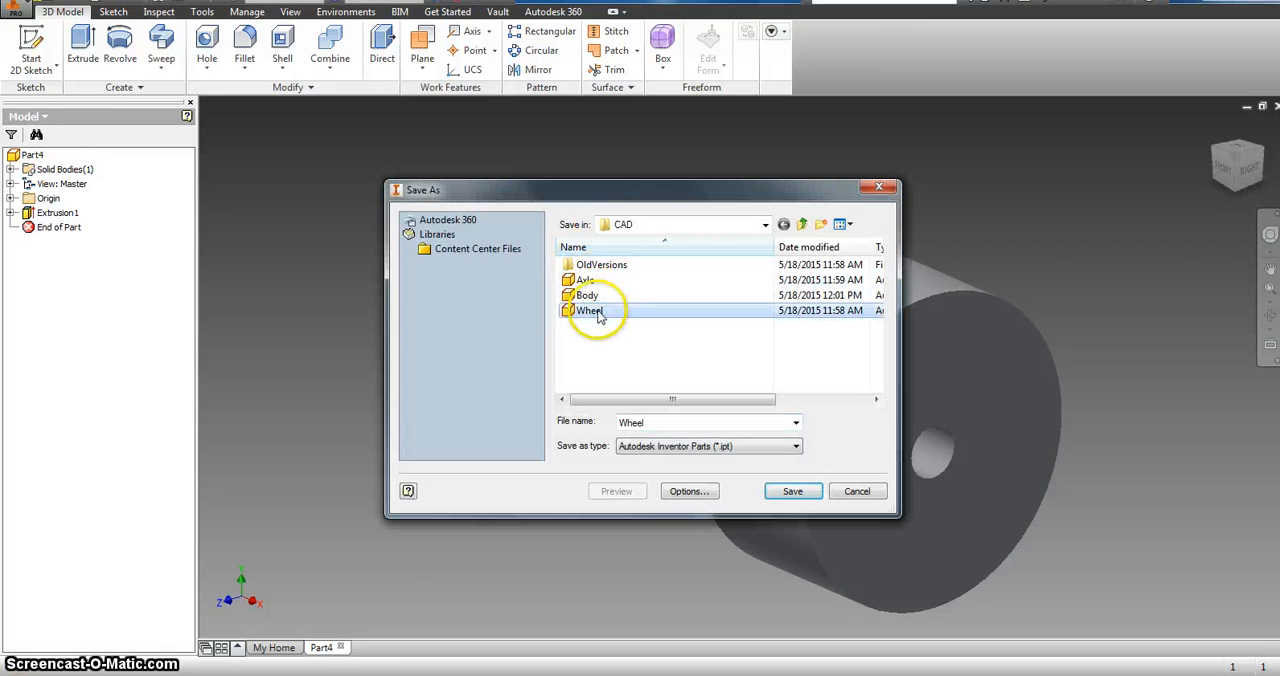
pyautogui.click(880, 188)
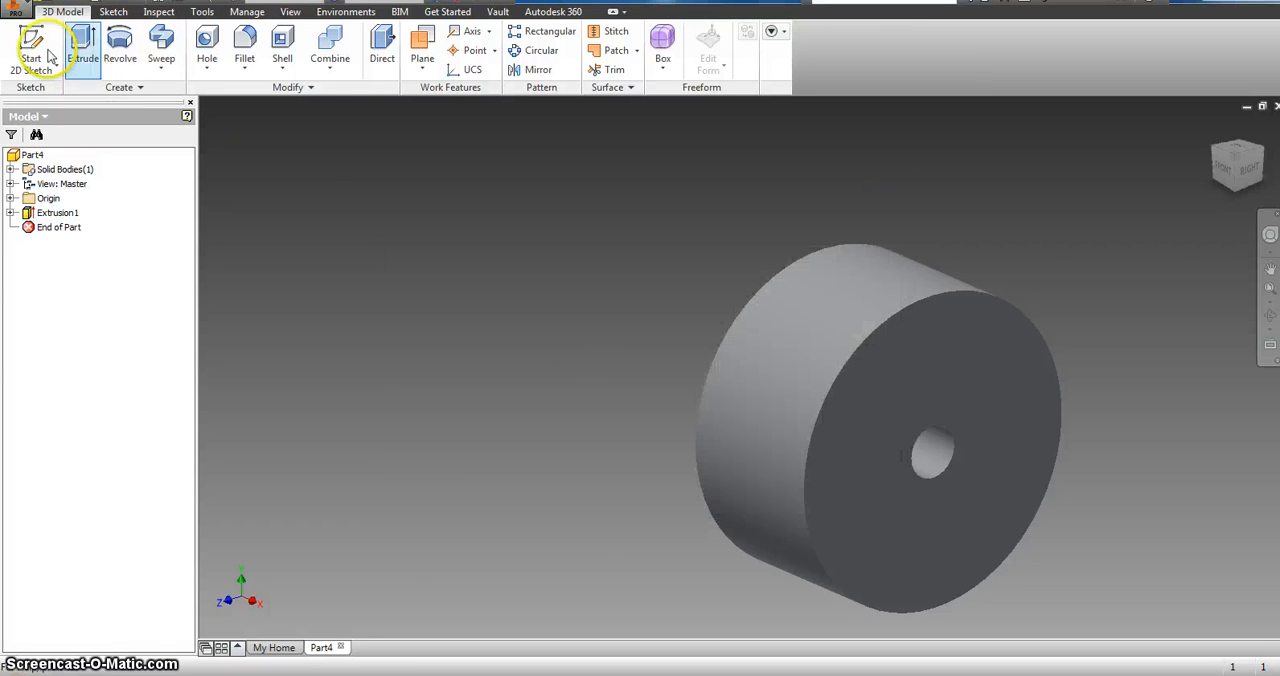
# Step: Create a new part file alongside the wheel part
pyautogui.click(20, 10)
pyautogui.click(55, 56)
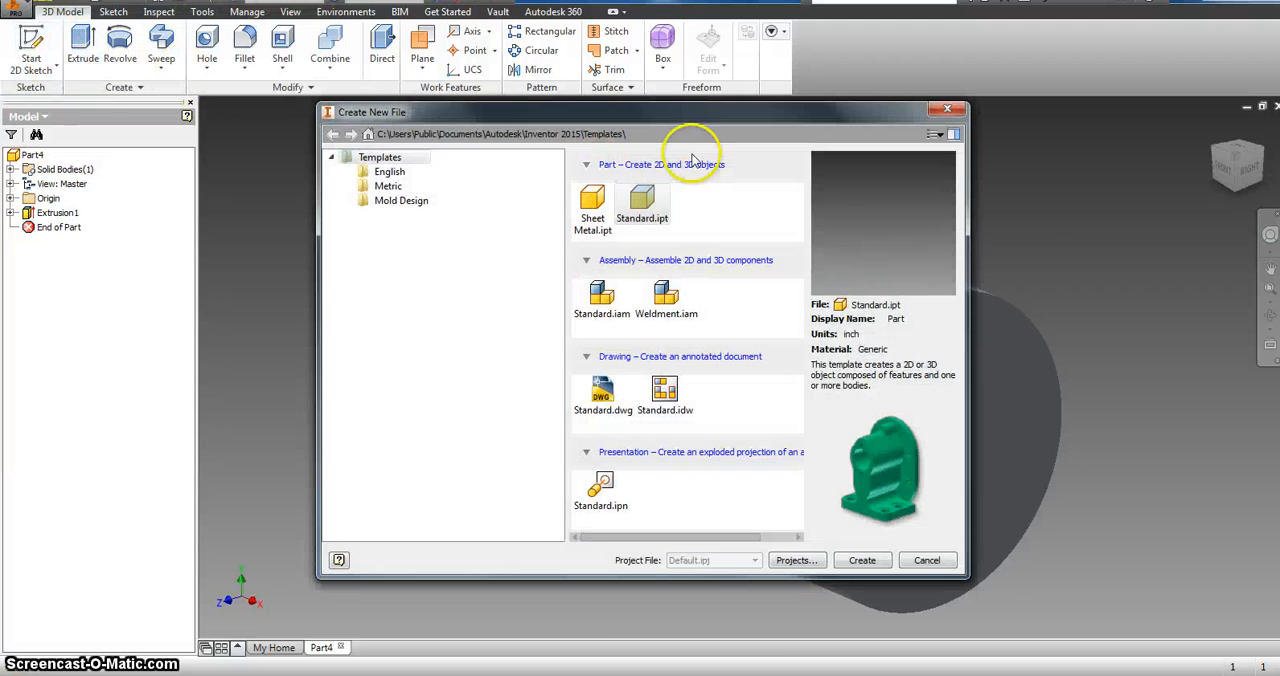
pyautogui.doubleClick(642, 198)
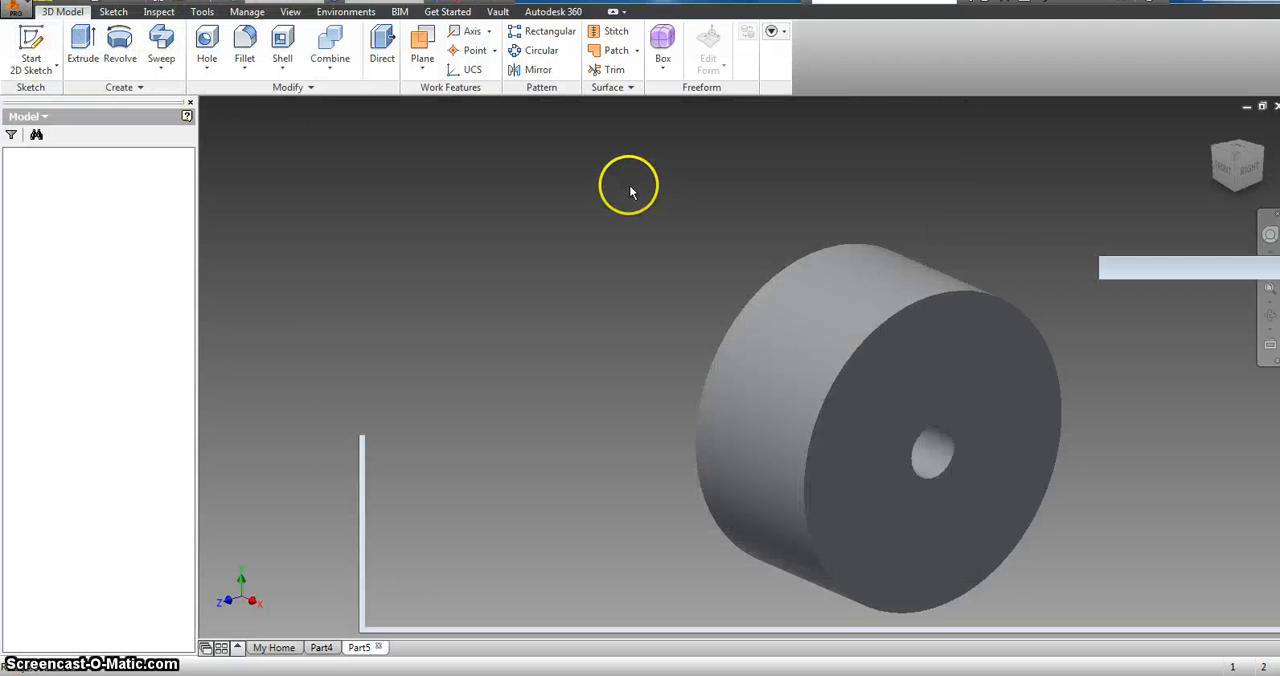
# Step: Sketch a circle 0.25 in in diameter centred on the origin of the YZ plane and finish the sketch
pyautogui.click(33, 38)
pyautogui.click(713, 338)
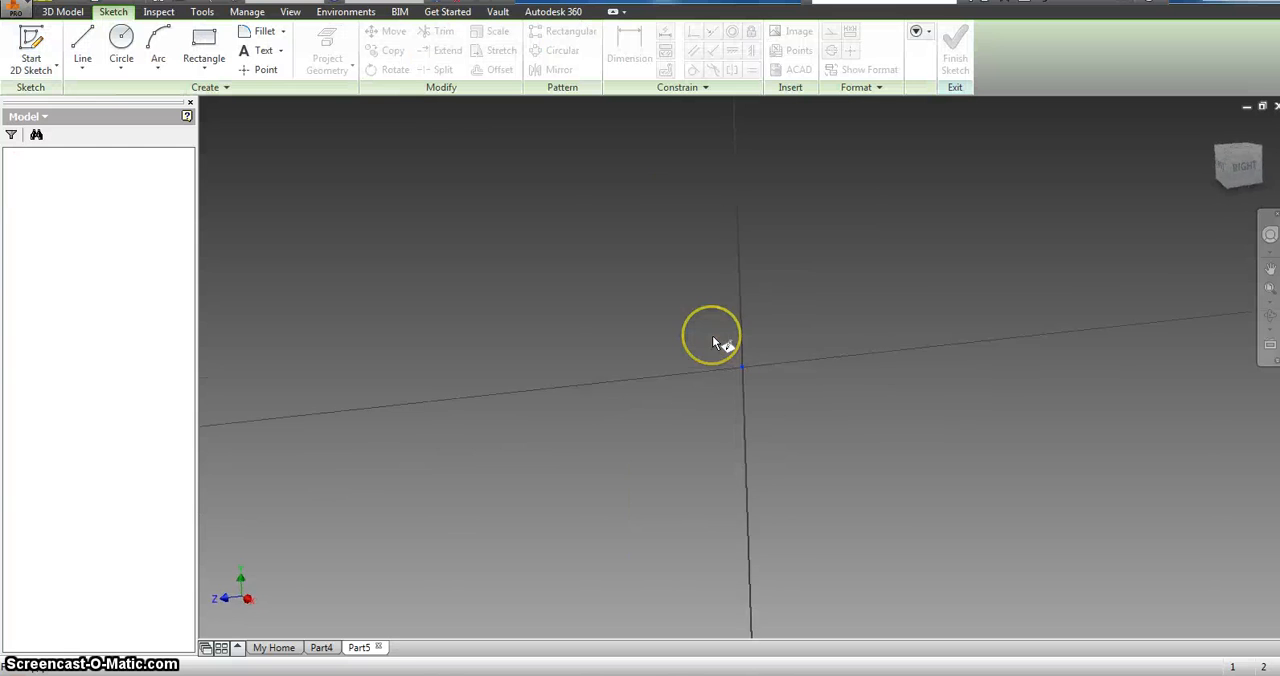
pyautogui.click(120, 42)
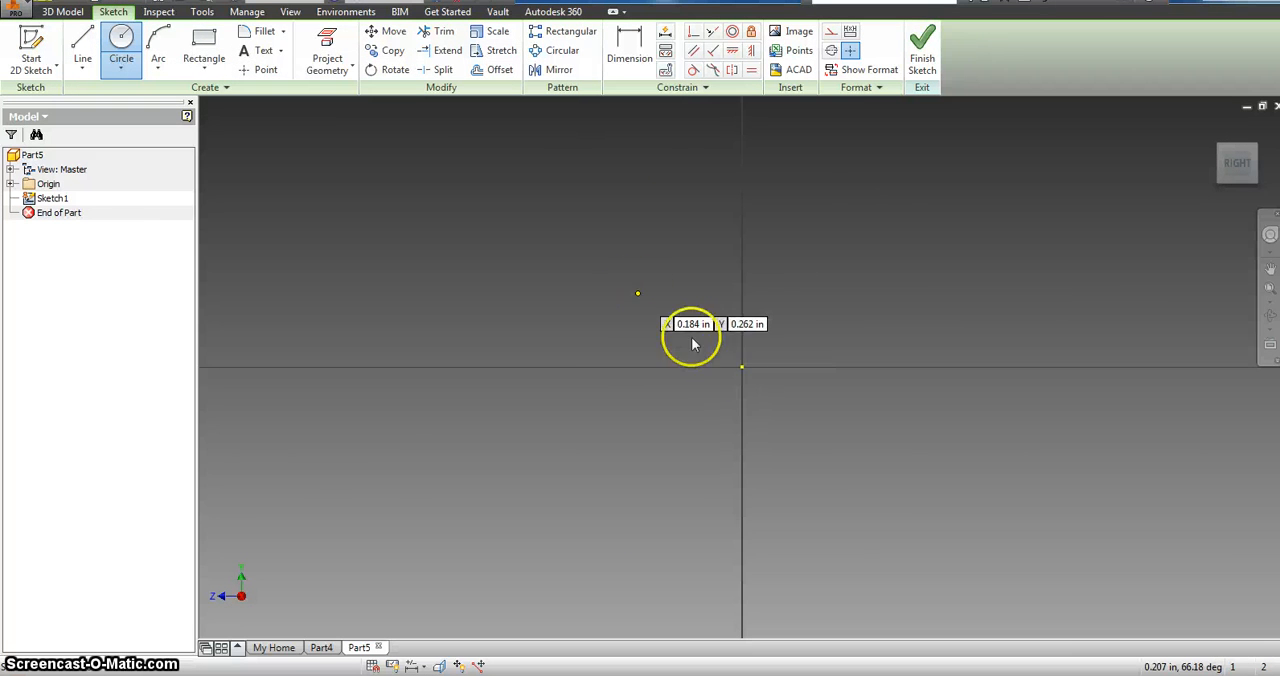
pyautogui.click(740, 367)
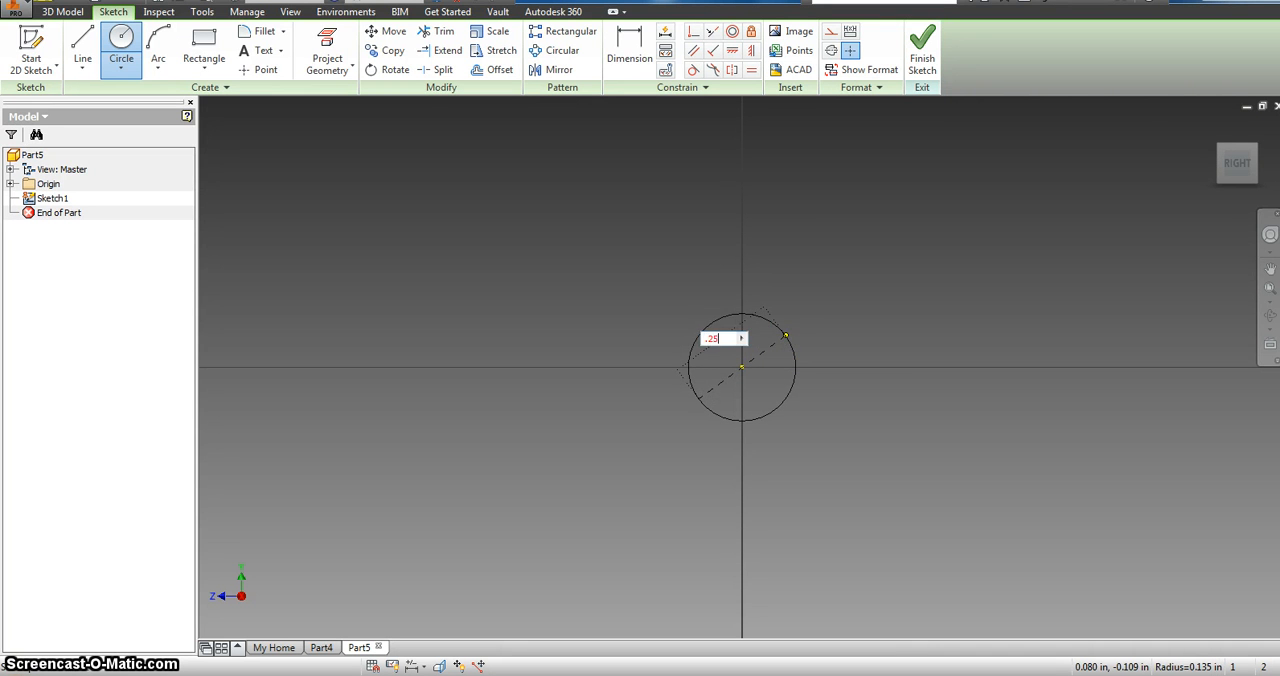
pyautogui.write('.25')
pyautogui.press('Return')
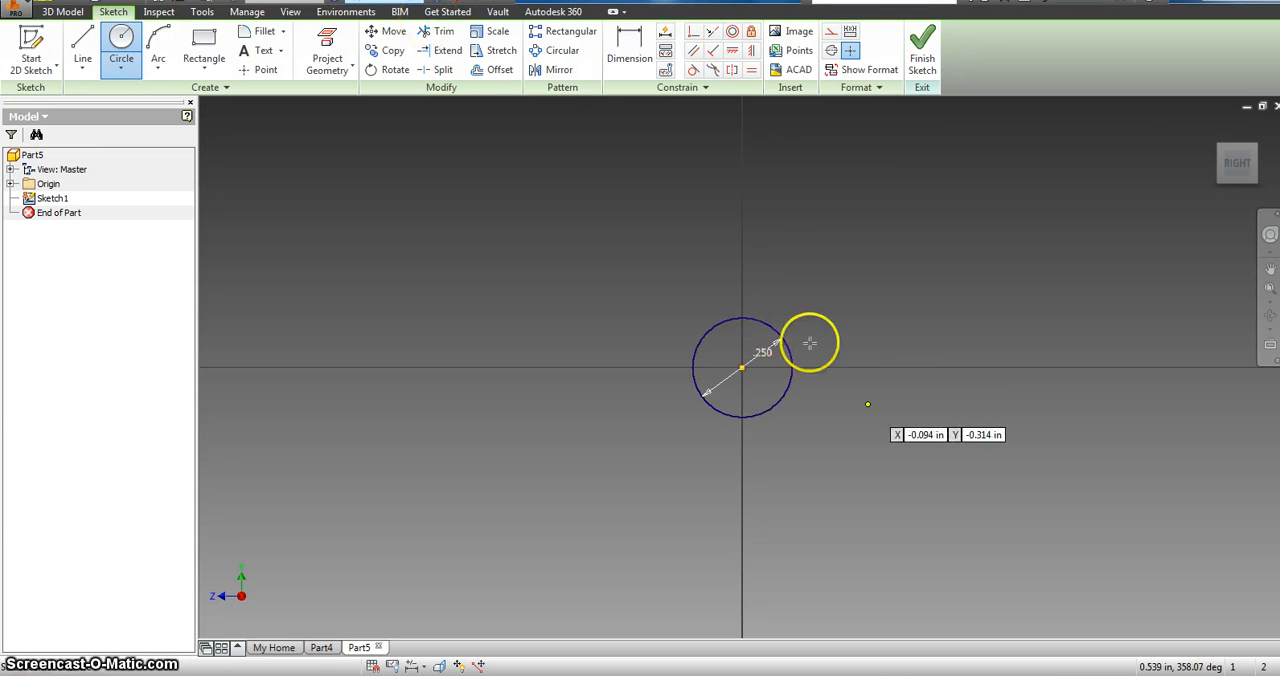
pyautogui.click(931, 75)
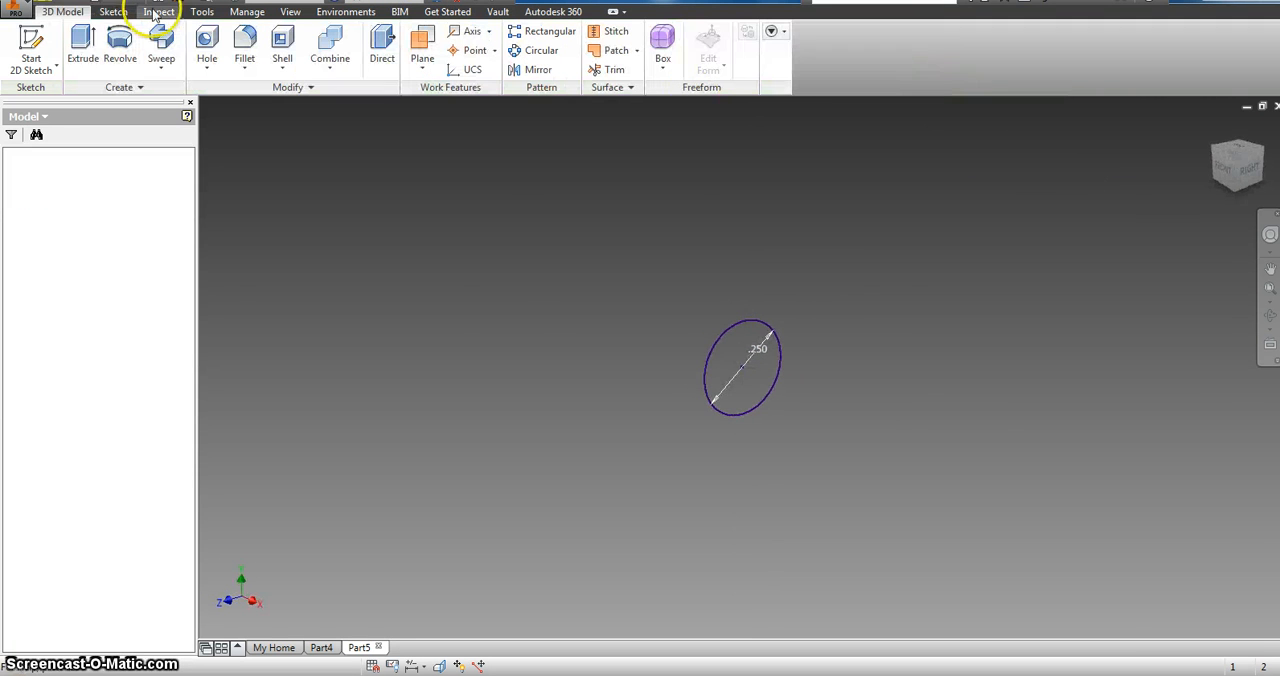
# Step: Extrude the 0.25 in circle by 3 in to form the axle
pyautogui.click(84, 45)
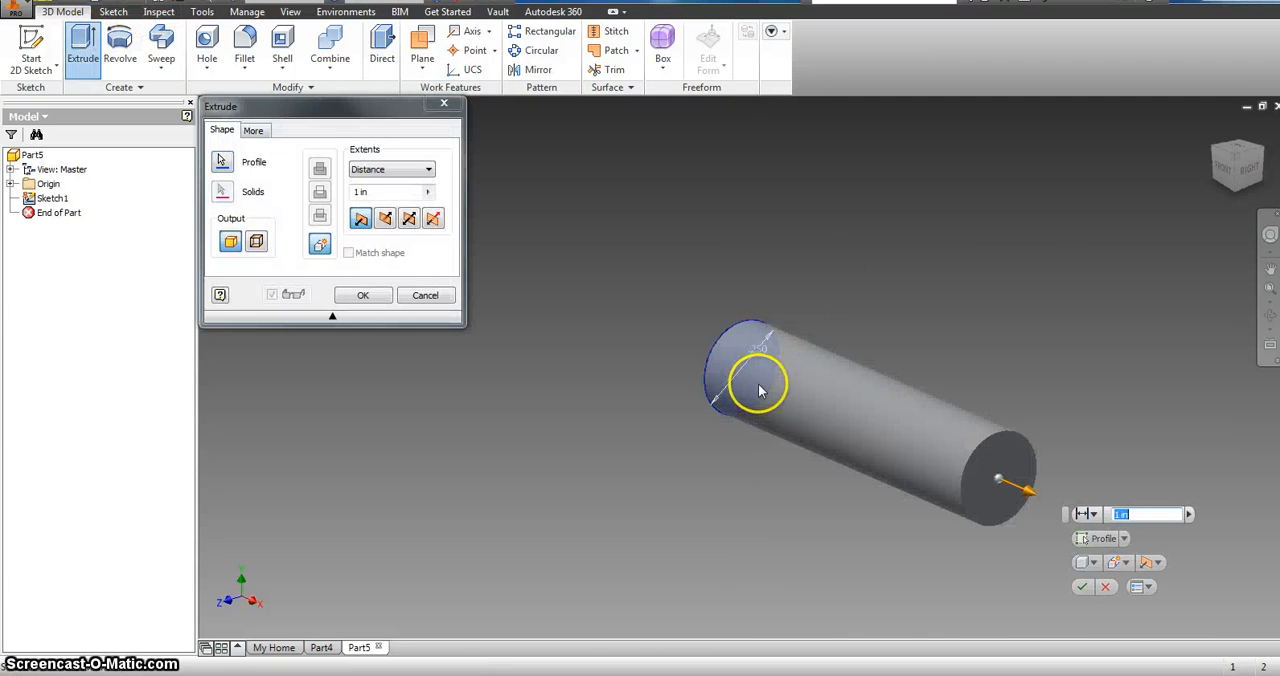
pyautogui.press('BackSpace')
pyautogui.write('30')
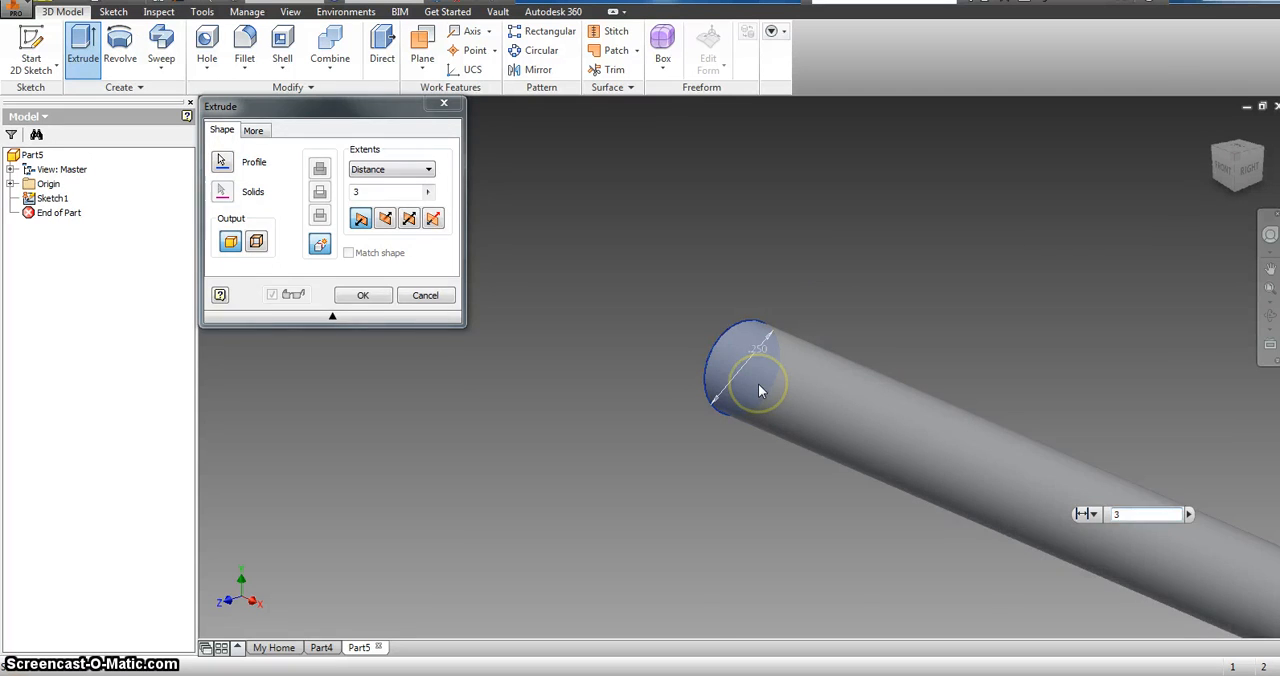
pyautogui.press('Return')
pyautogui.scroll(-5, 771, 377)
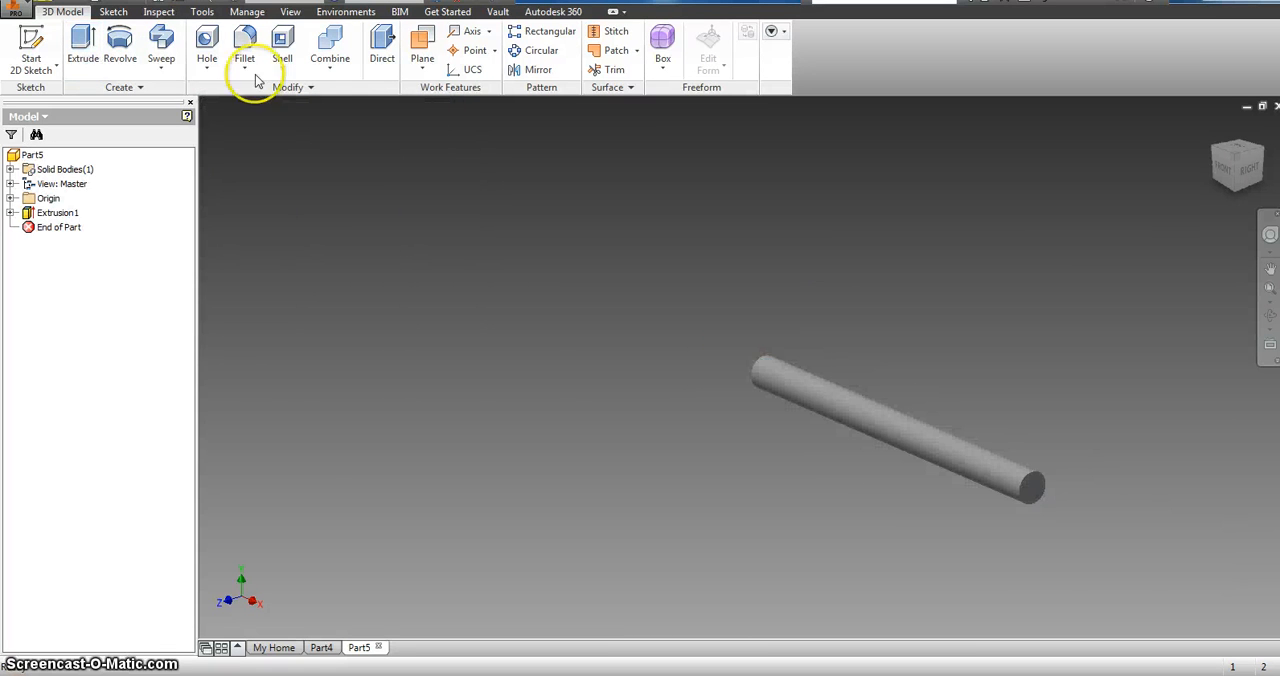
# Step: Create another new part file after completing the axle
pyautogui.click(18, 14)
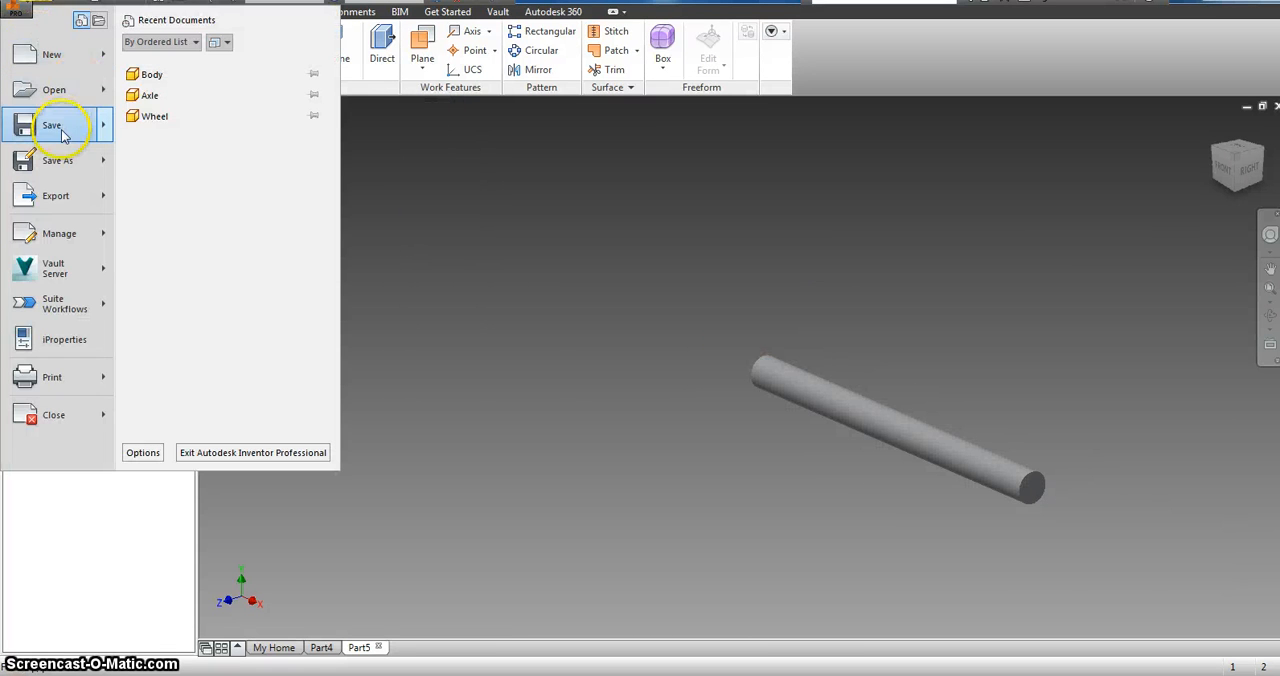
pyautogui.click(43, 60)
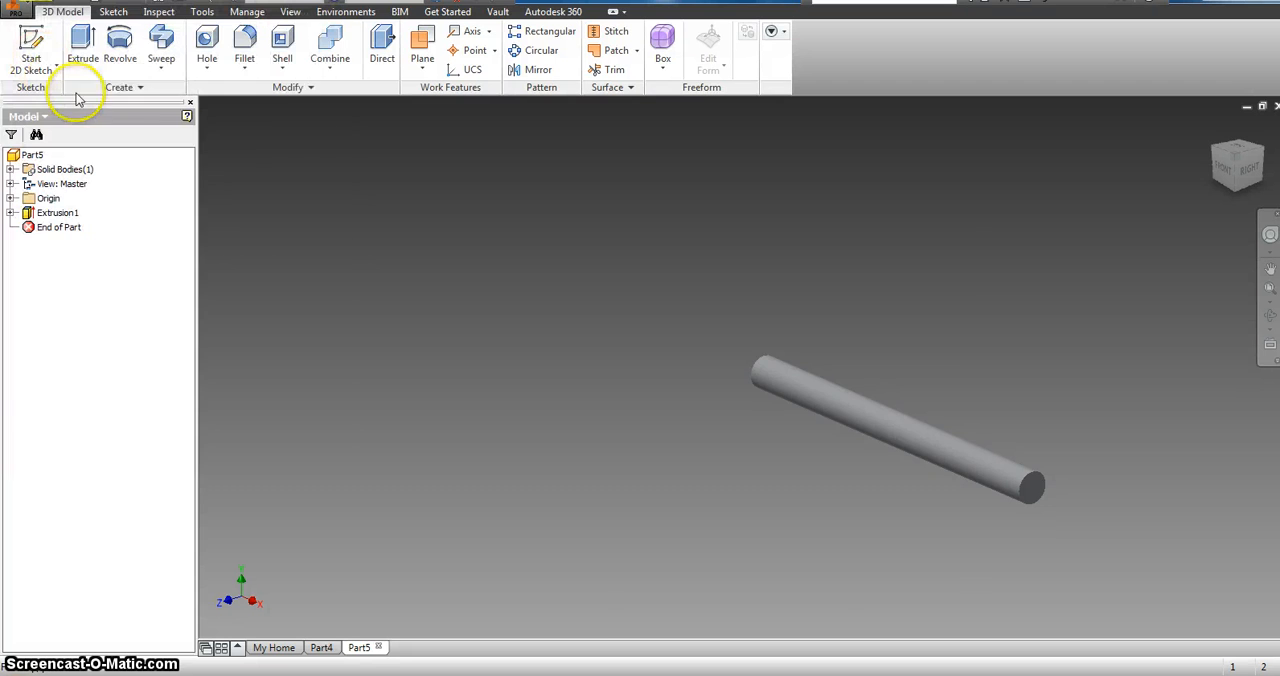
pyautogui.doubleClick(646, 125)
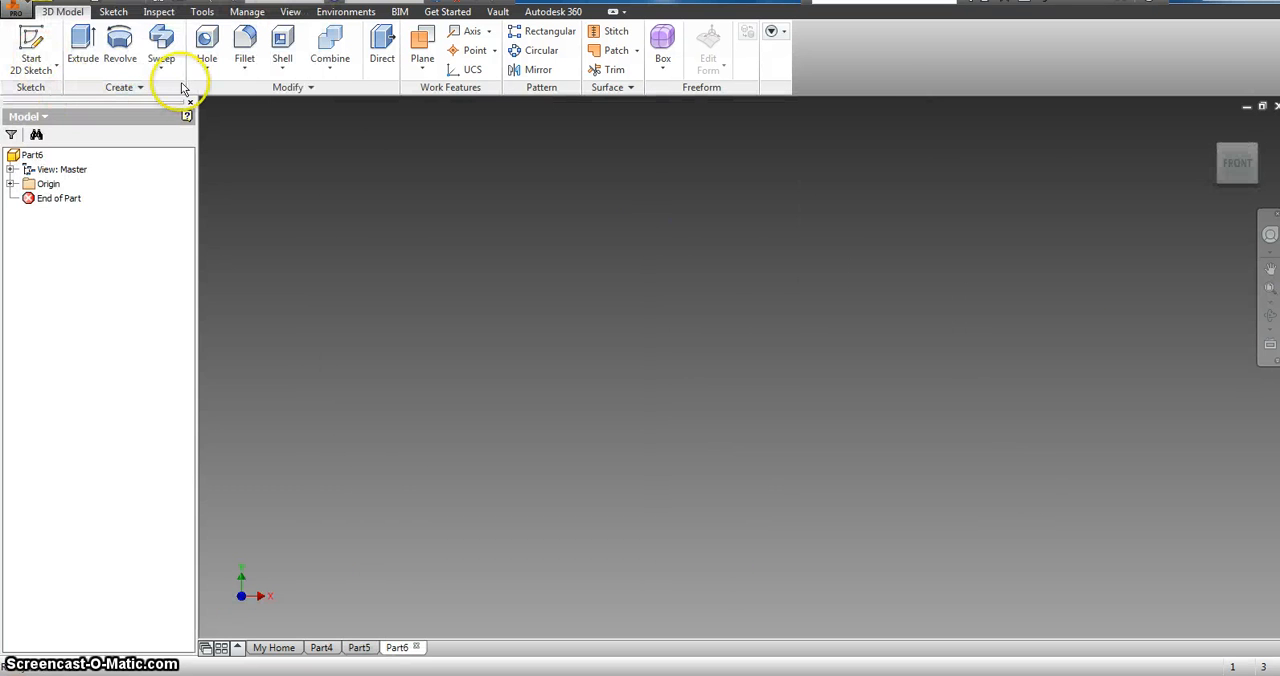
# Step: Start a sketch on the YZ plane and draw a rectangle about 1.53 in wide just above the origin
pyautogui.click(31, 42)
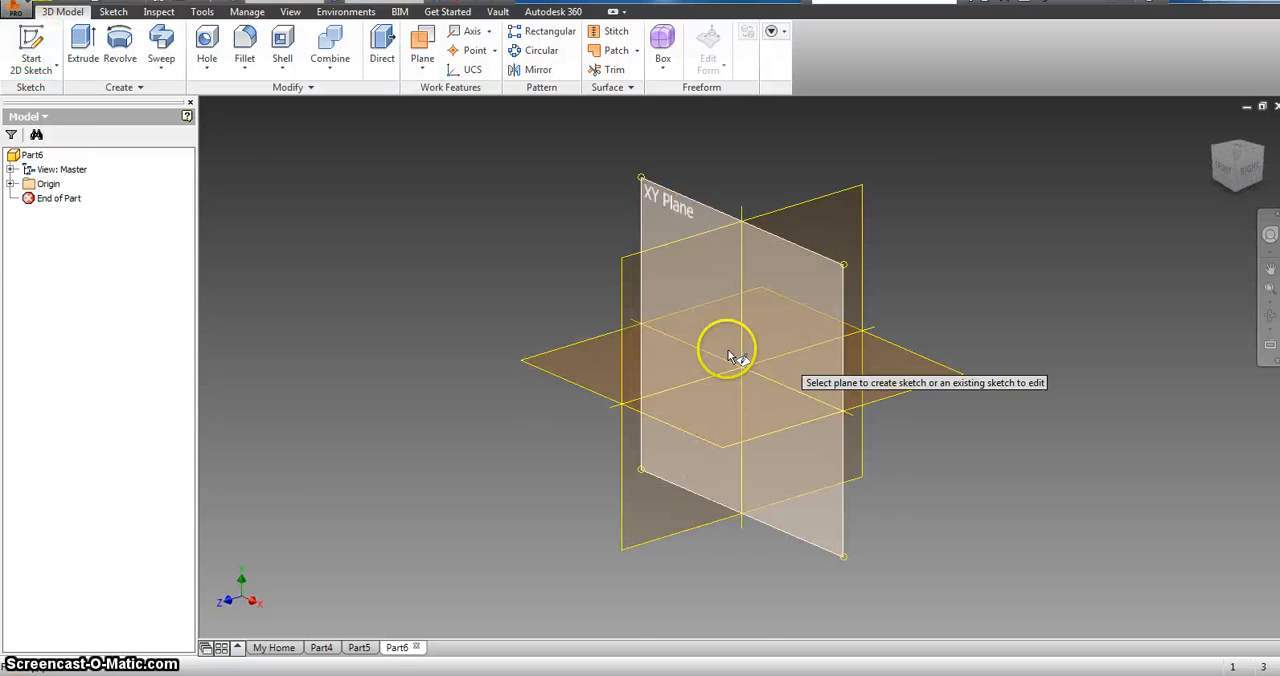
pyautogui.click(690, 345)
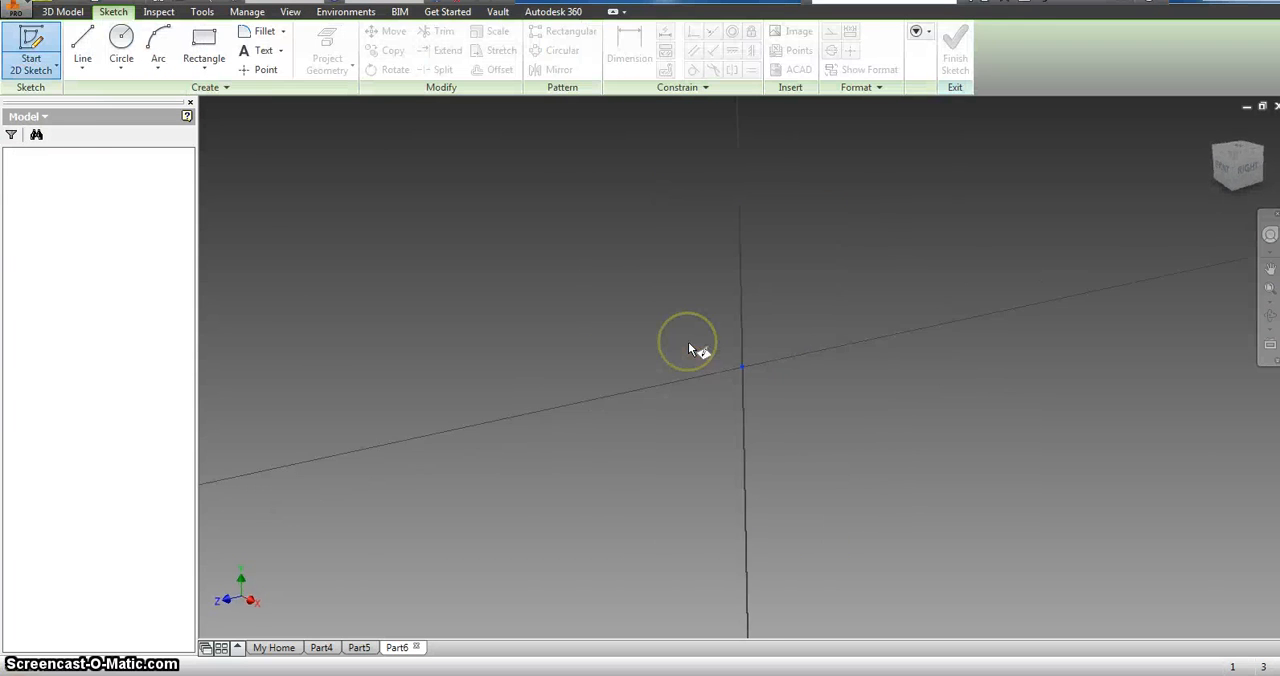
pyautogui.click(203, 40)
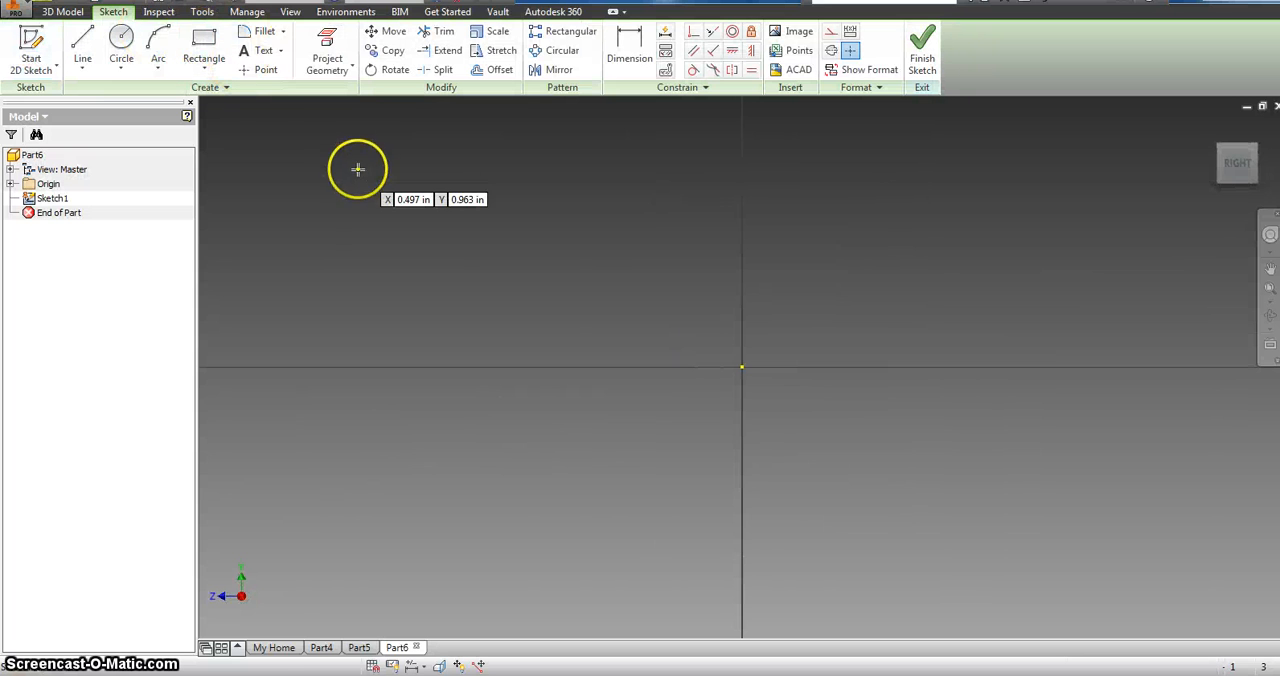
pyautogui.click(281, 113)
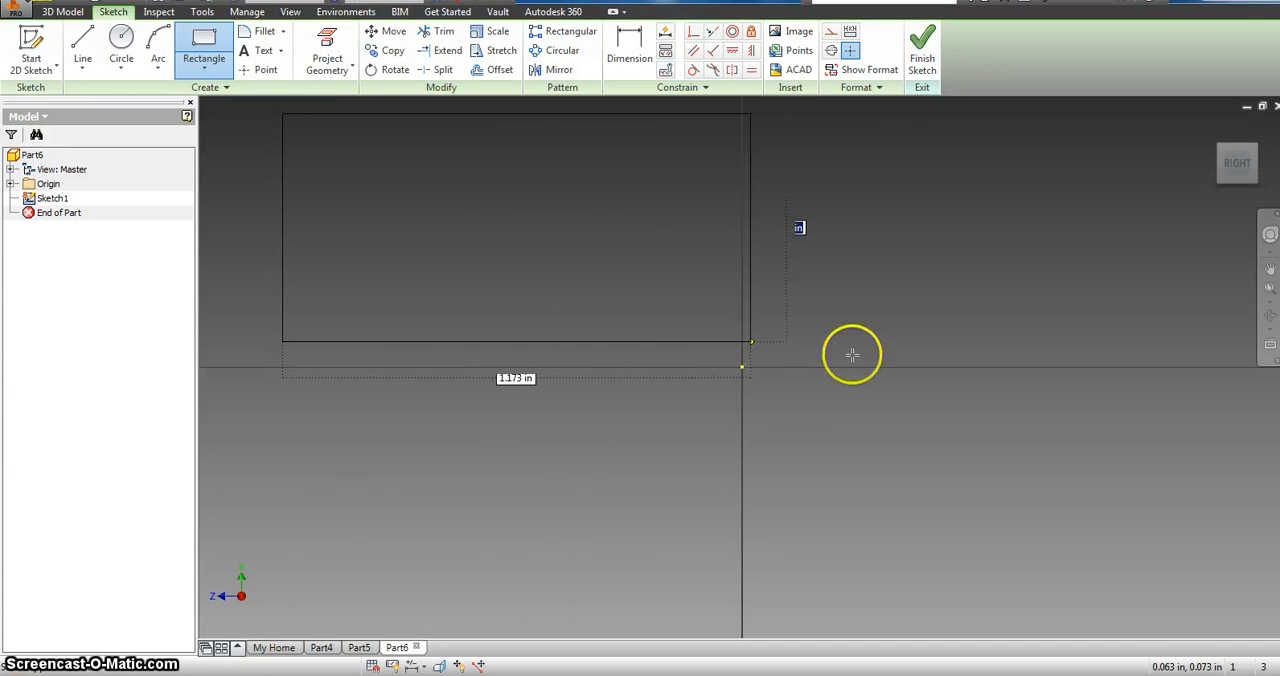
pyautogui.click(893, 345)
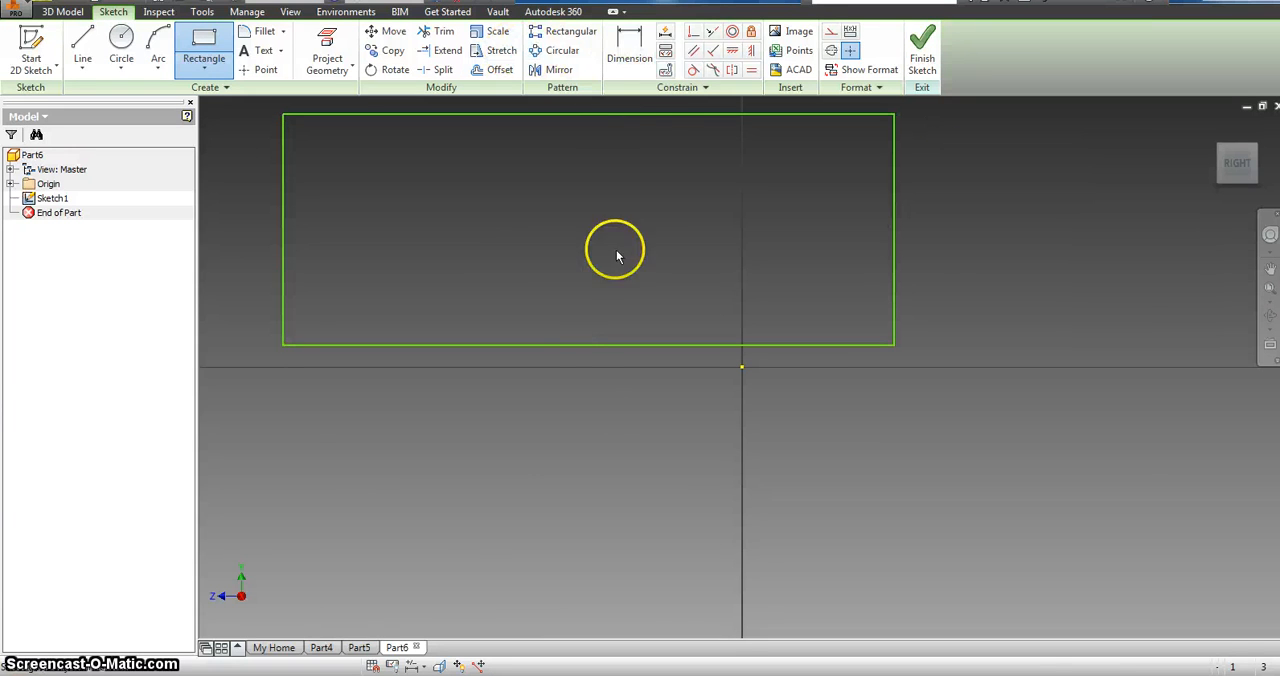
# Step: Dimension the rectangle to 6 in wide and 4 in high and finish the sketch
pyautogui.press('d')
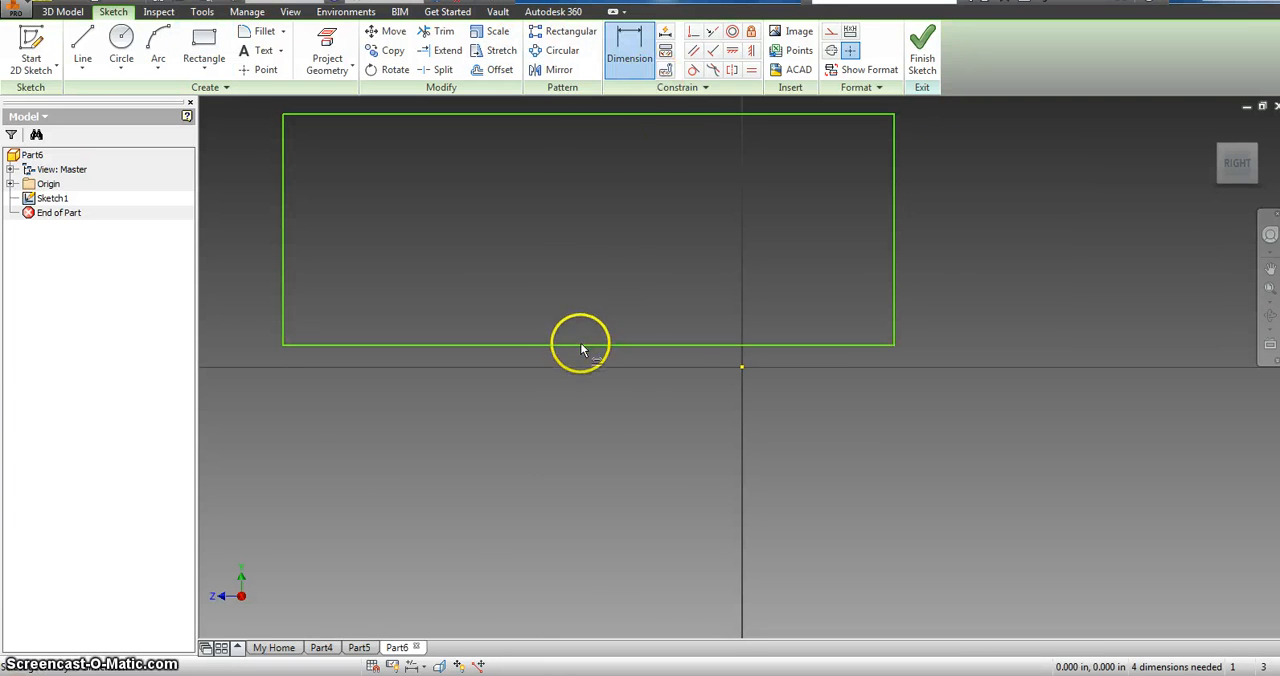
pyautogui.click(582, 345)
pyautogui.click(557, 416)
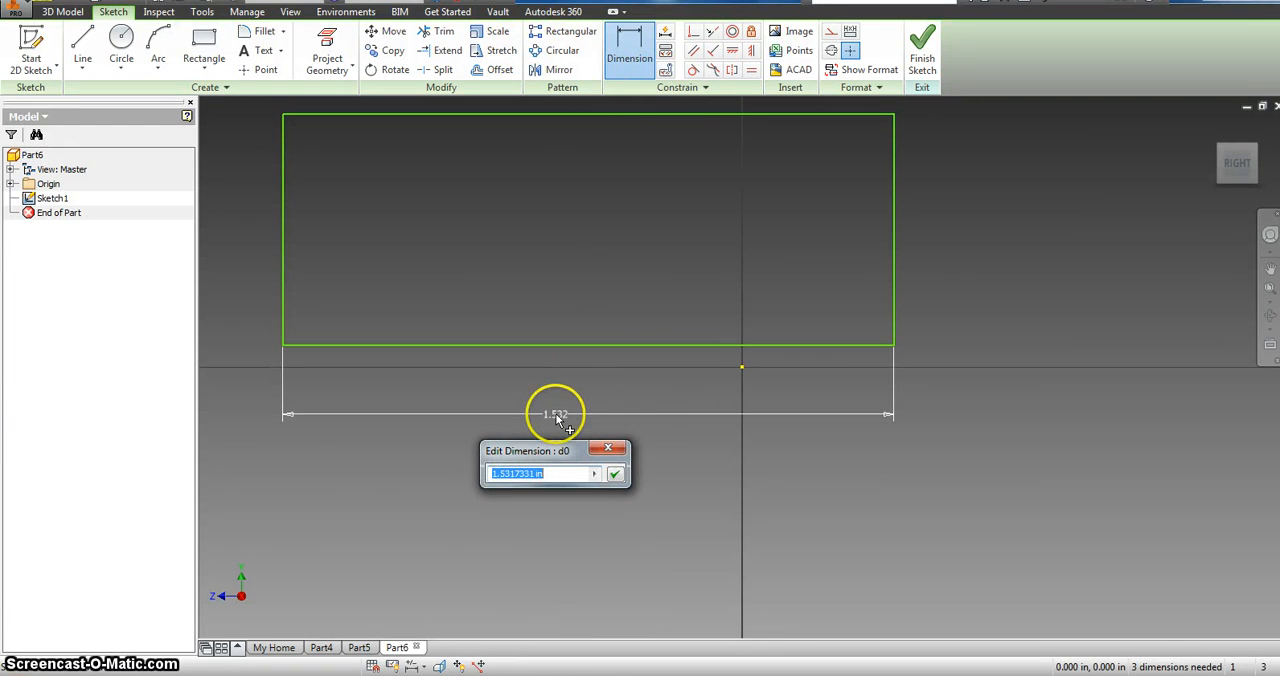
pyautogui.write('6')
pyautogui.press('Return')
pyautogui.scroll(-5, 565, 306)
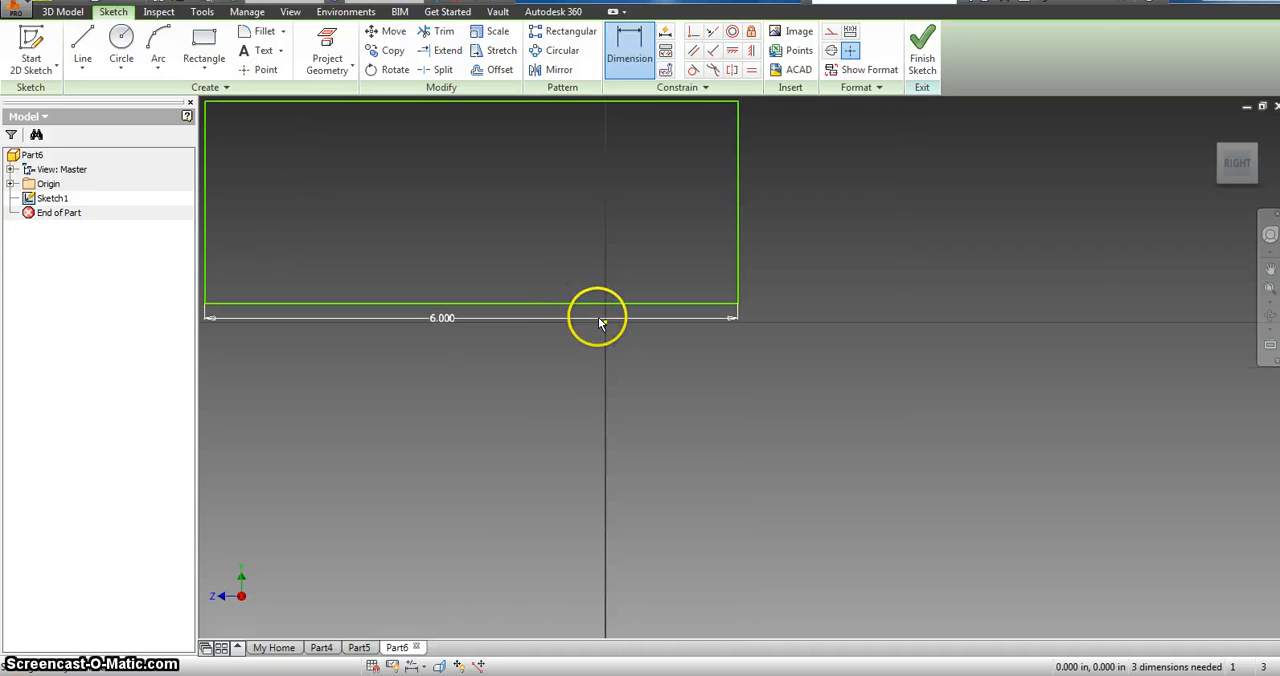
pyautogui.click(741, 237)
pyautogui.click(800, 244)
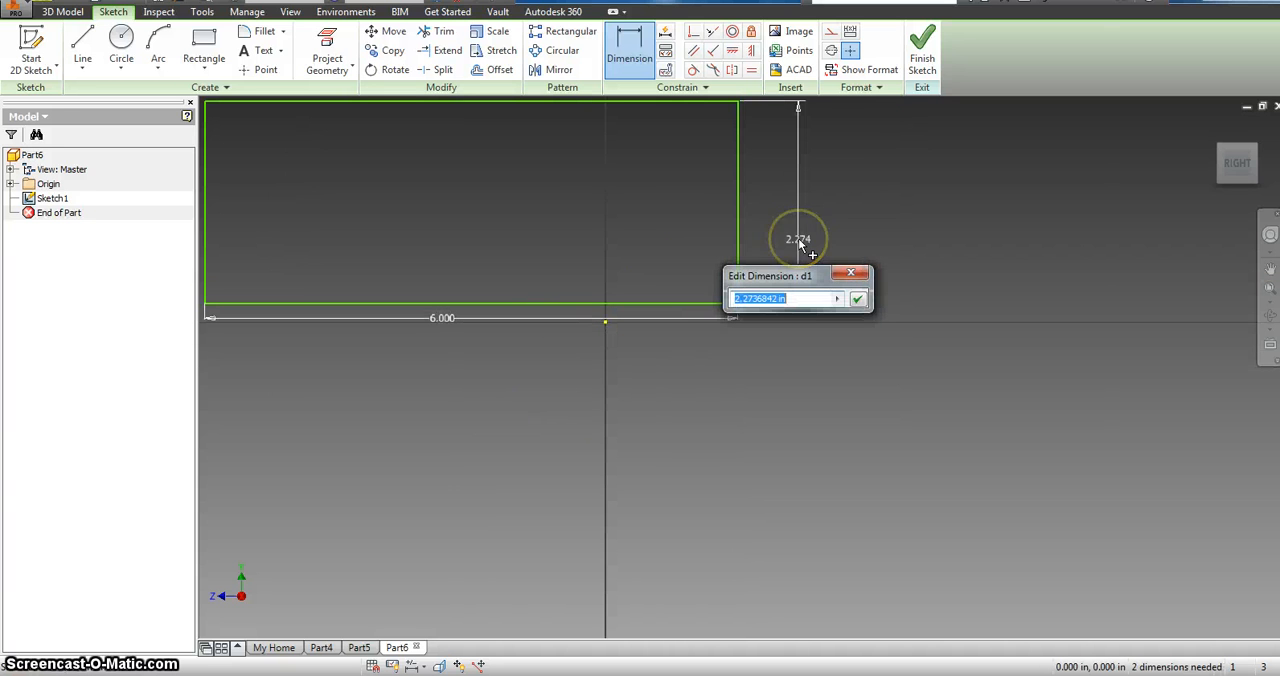
pyautogui.write('4')
pyautogui.press('Return')
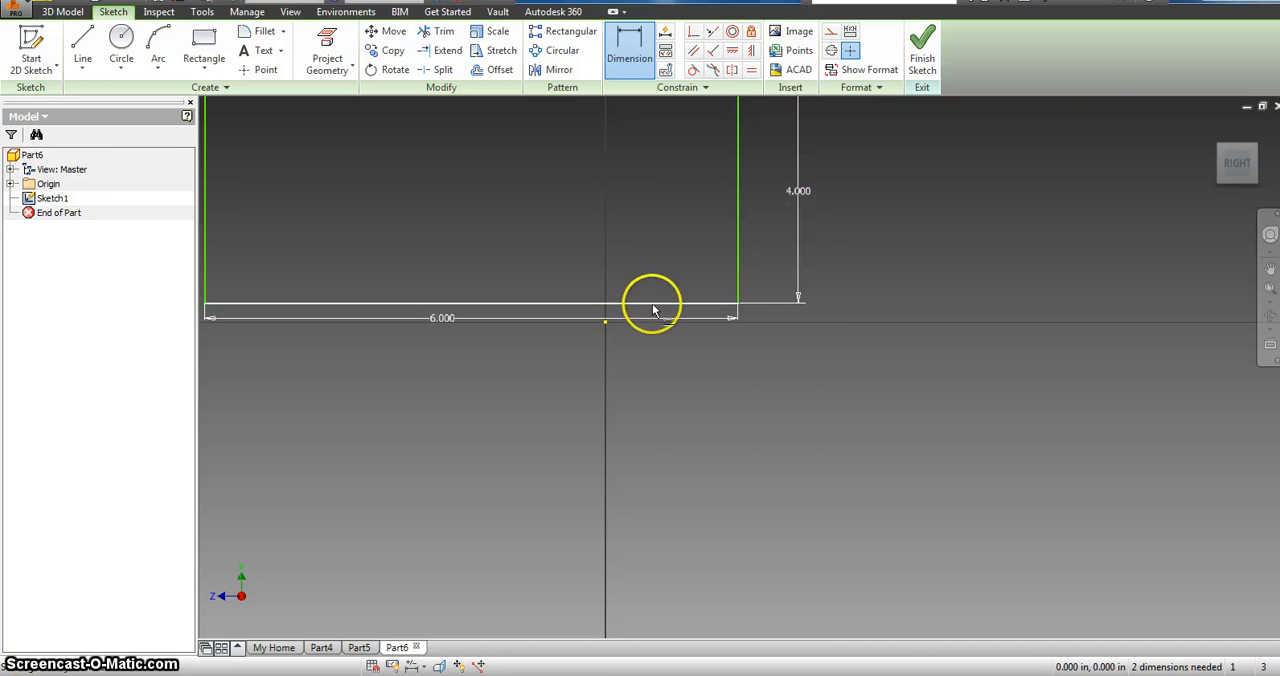
pyautogui.scroll(-3, 675, 360)
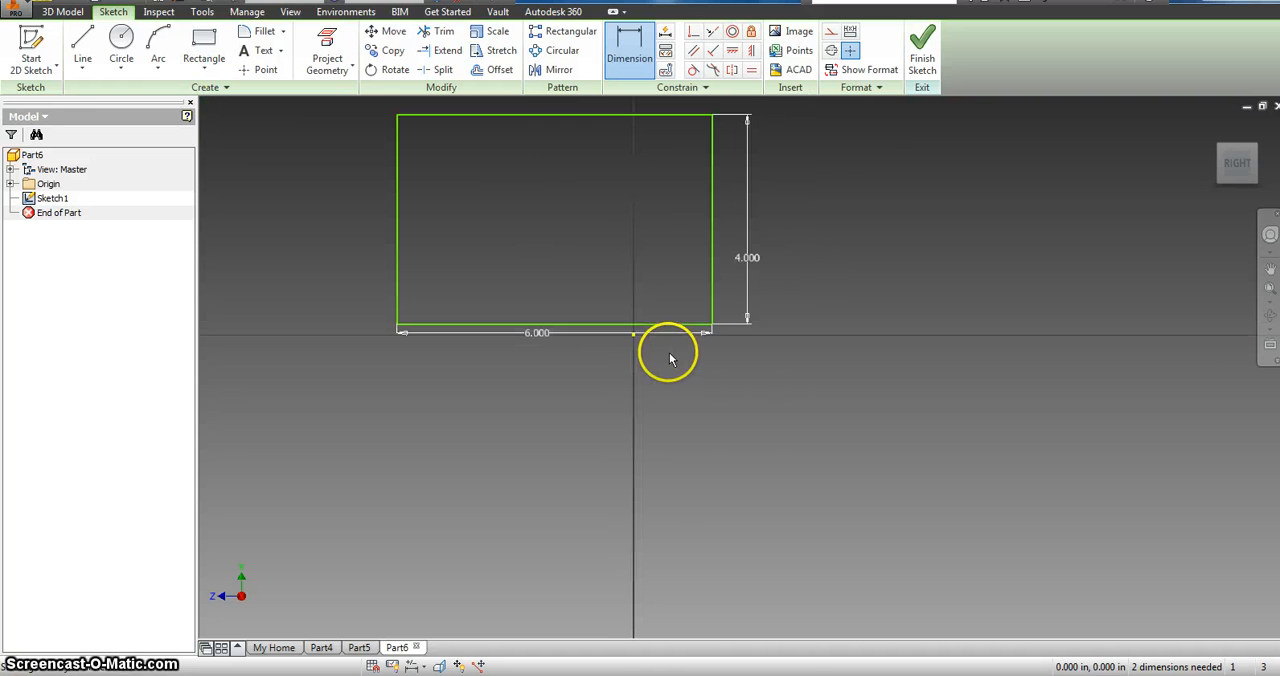
pyautogui.click(922, 45)
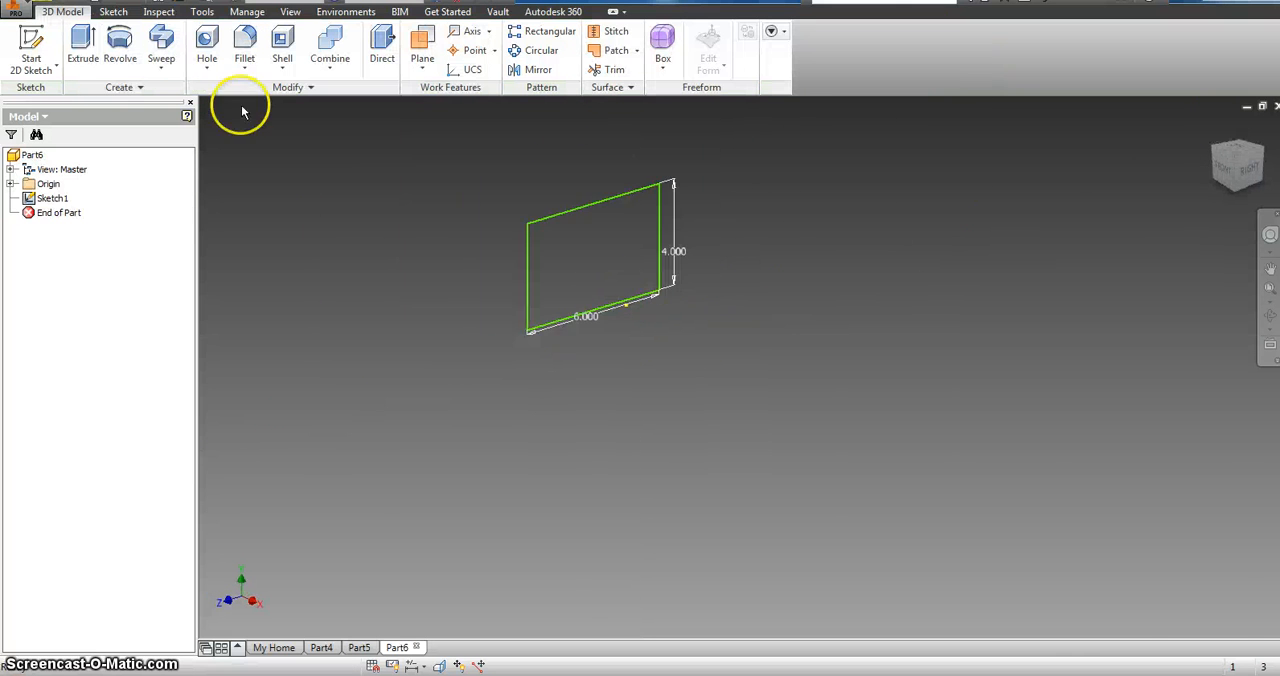
# Step: Extrude the 6 by 4 in rectangle by 0.75 in to form the body block
pyautogui.click(83, 45)
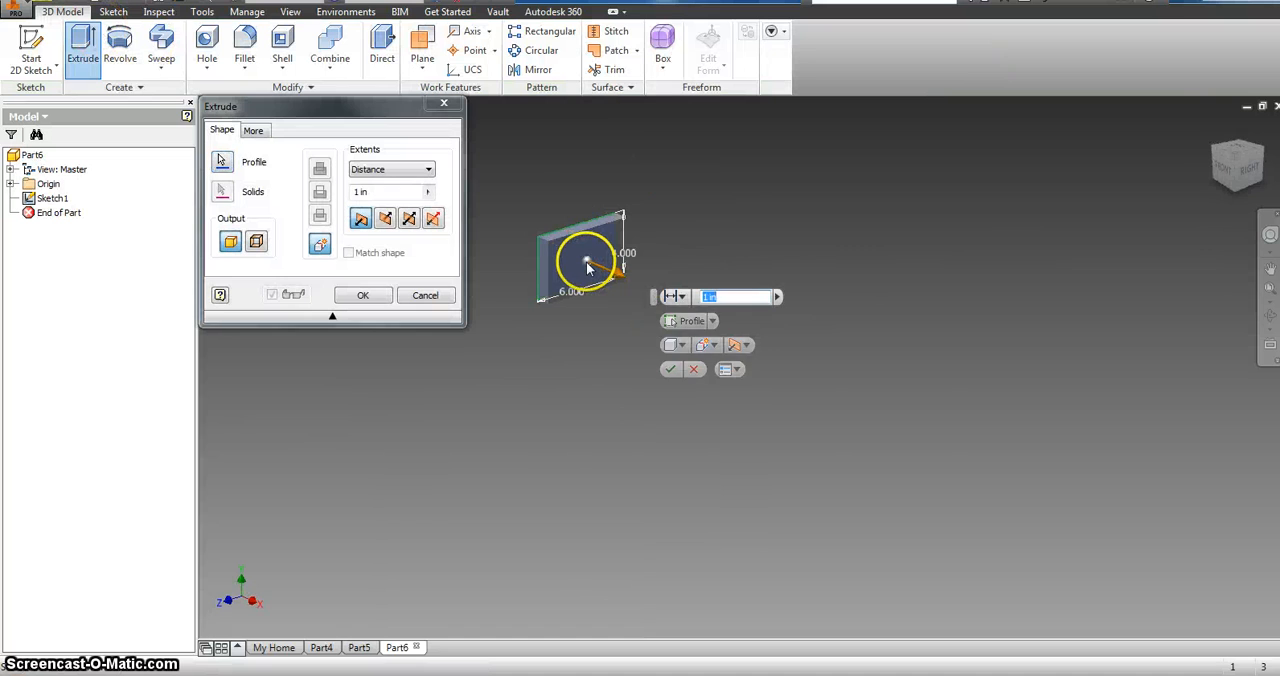
pyautogui.click(586, 267)
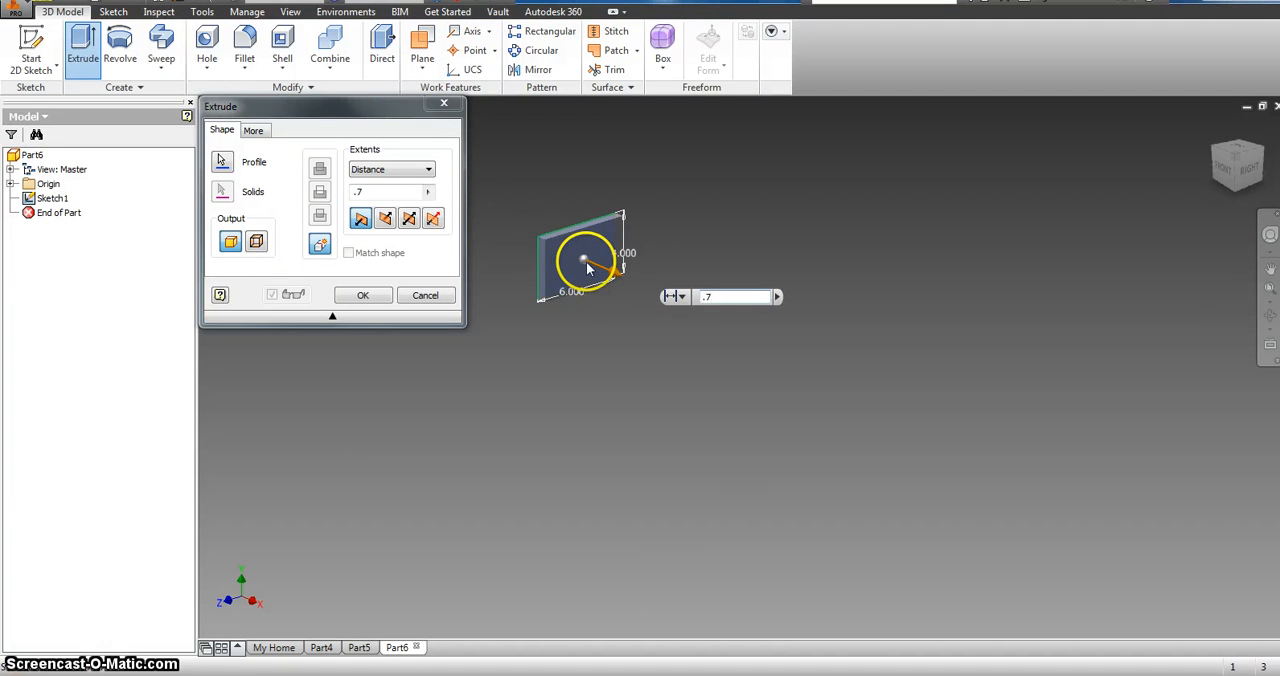
pyautogui.press('Return')
# Step: Sketch on the block's large face a 1 in line along the lower edge from the lower-left corner, continued 0.5 in vertically upward
pyautogui.scroll(3, 588, 268)
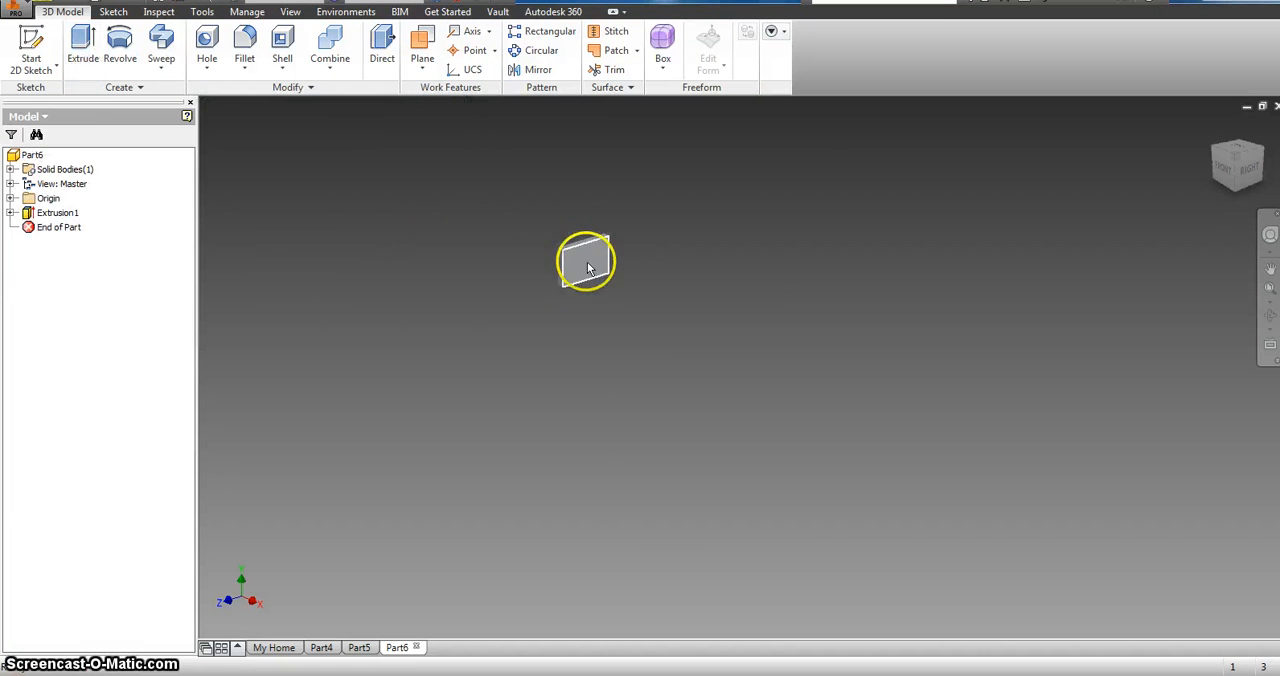
pyautogui.scroll(-5, 580, 262)
pyautogui.click(31, 55)
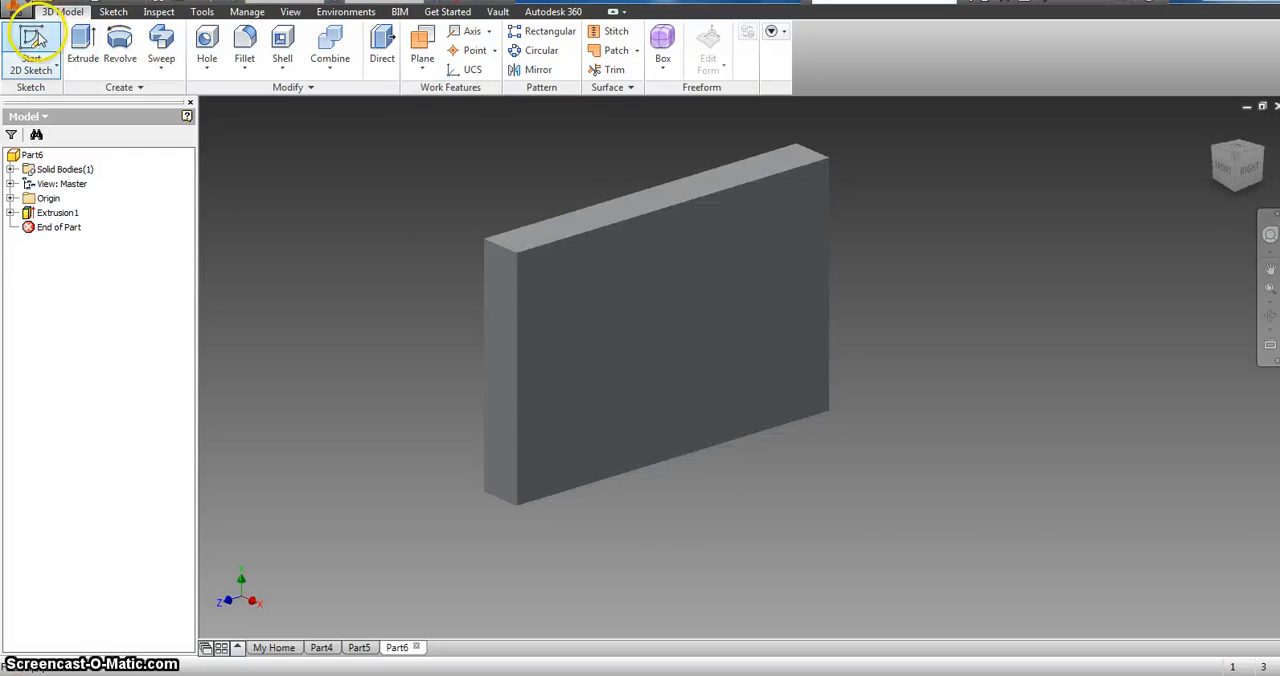
pyautogui.click(594, 445)
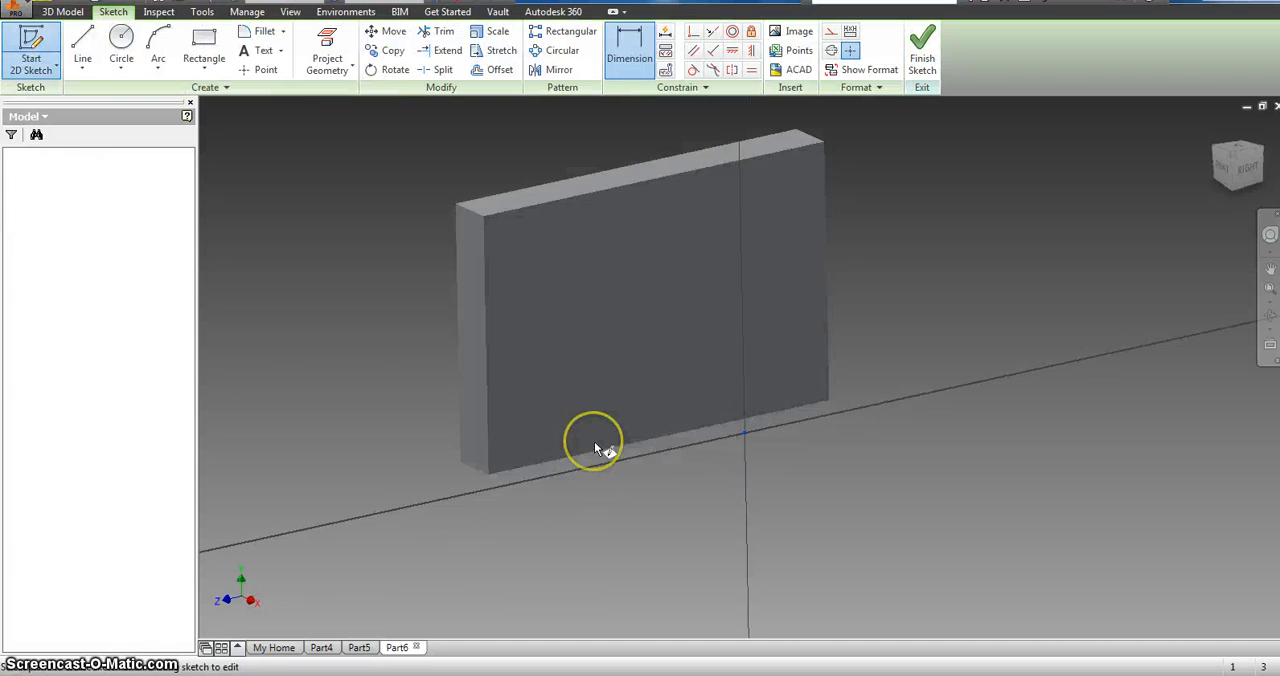
pyautogui.click(83, 45)
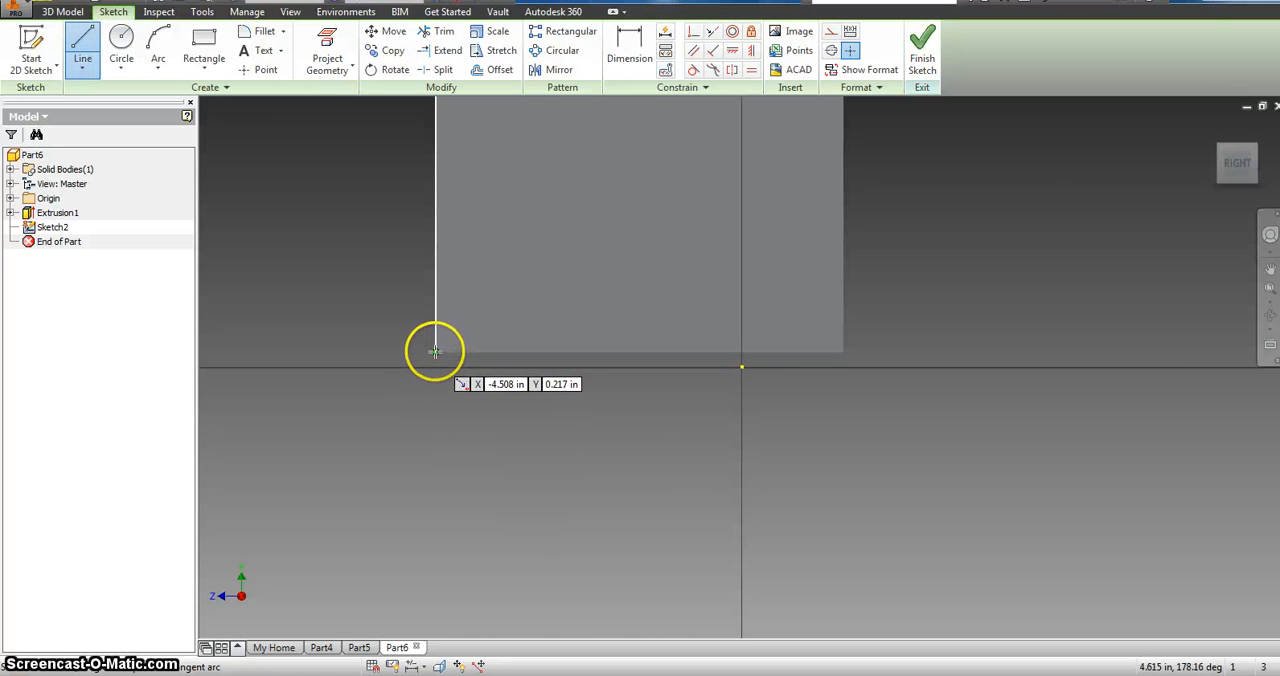
pyautogui.click(435, 351)
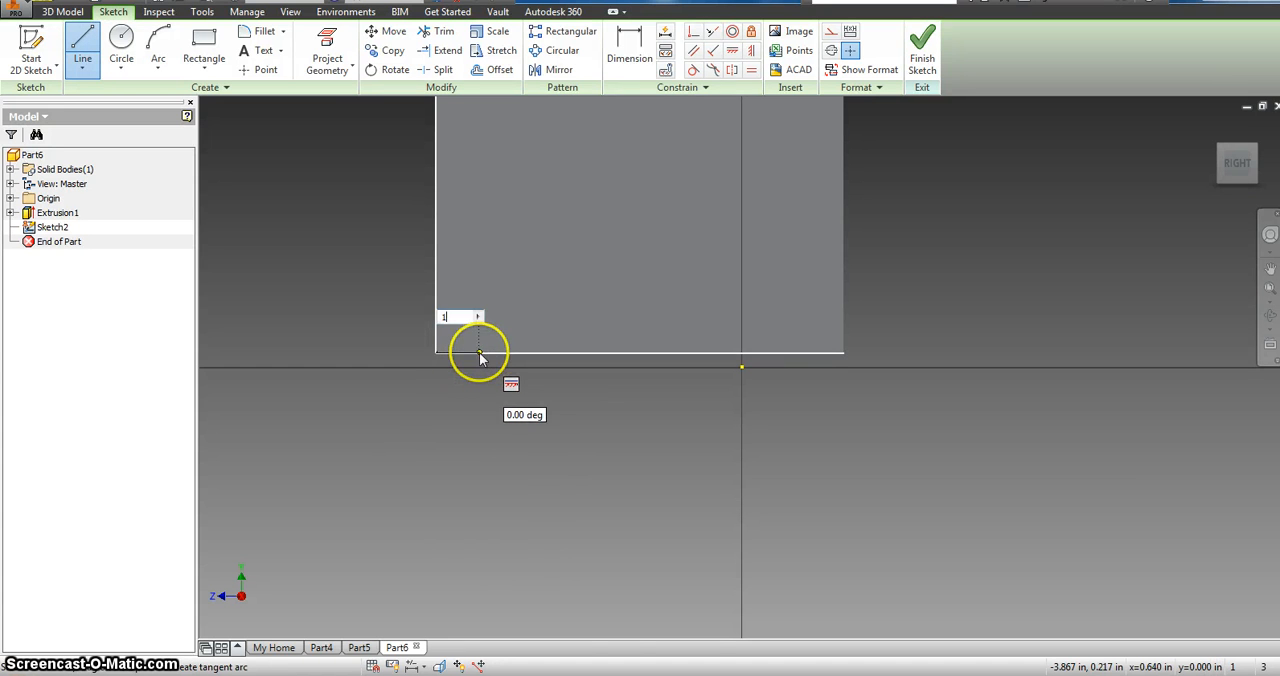
pyautogui.press('Tab')
pyautogui.press('Return')
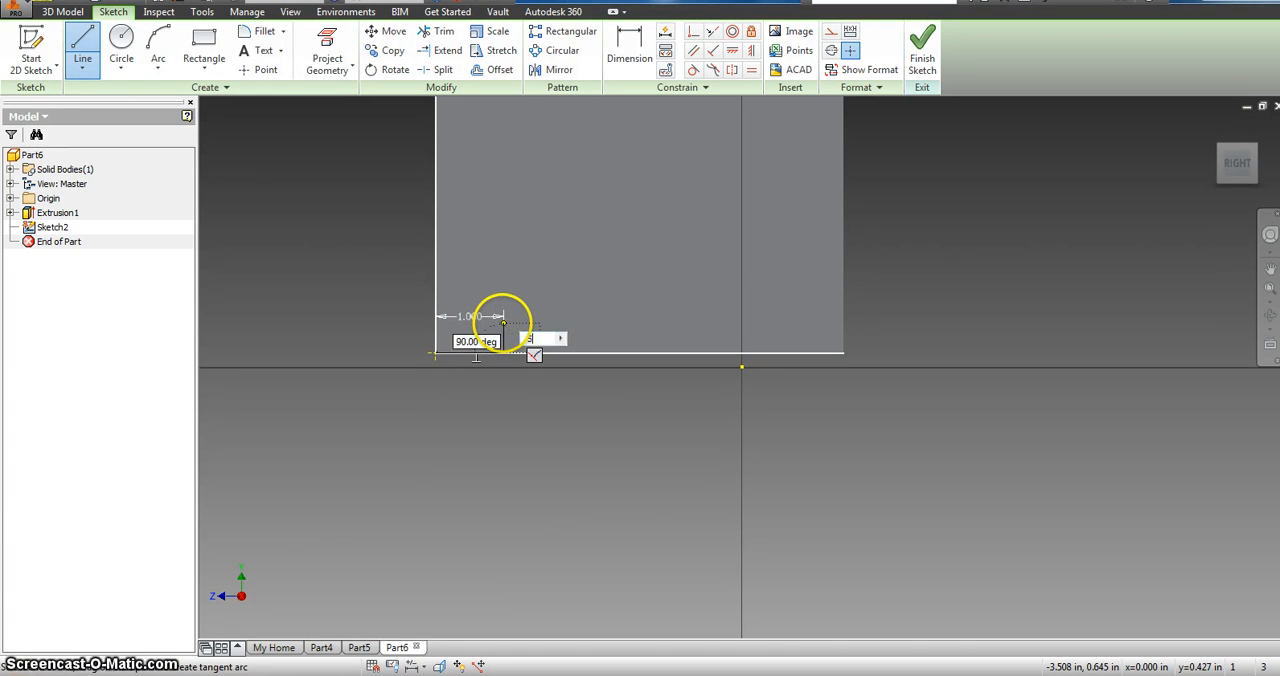
pyautogui.press('Return')
pyautogui.press('Escape')
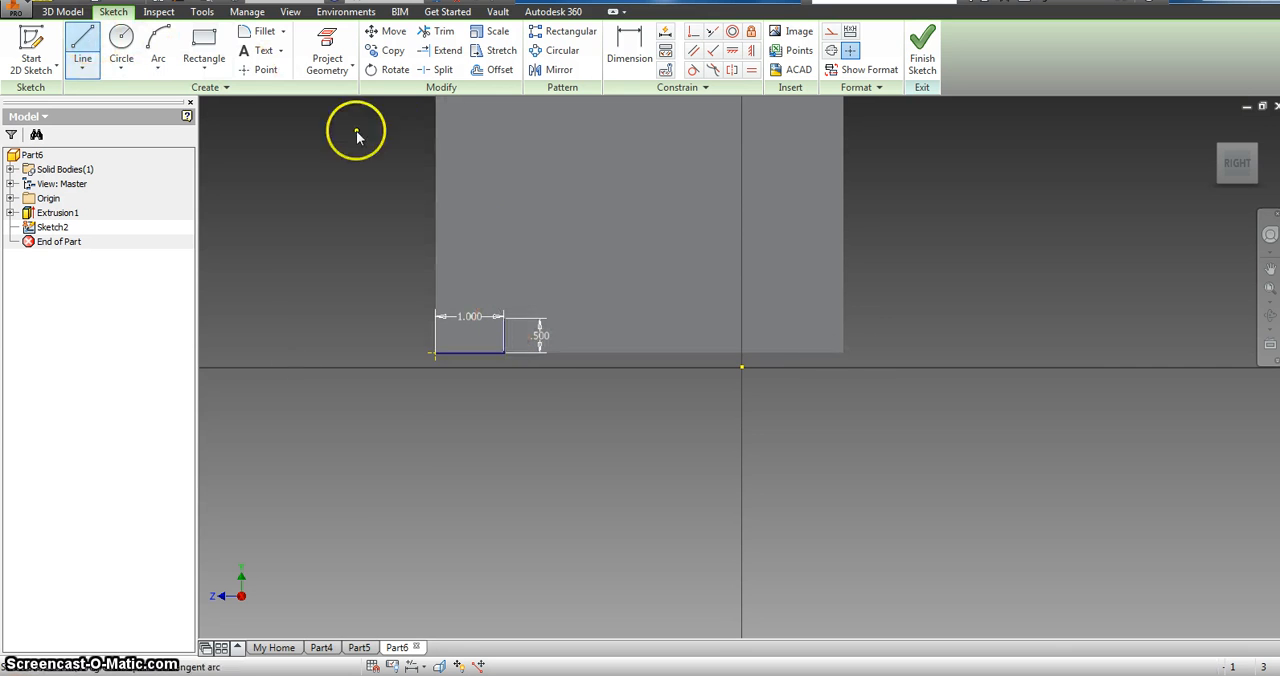
# Step: Draw a 1 in line along the lower edge from the lower-right corner inward, continued 0.5 in vertically upward
pyautogui.click(840, 352)
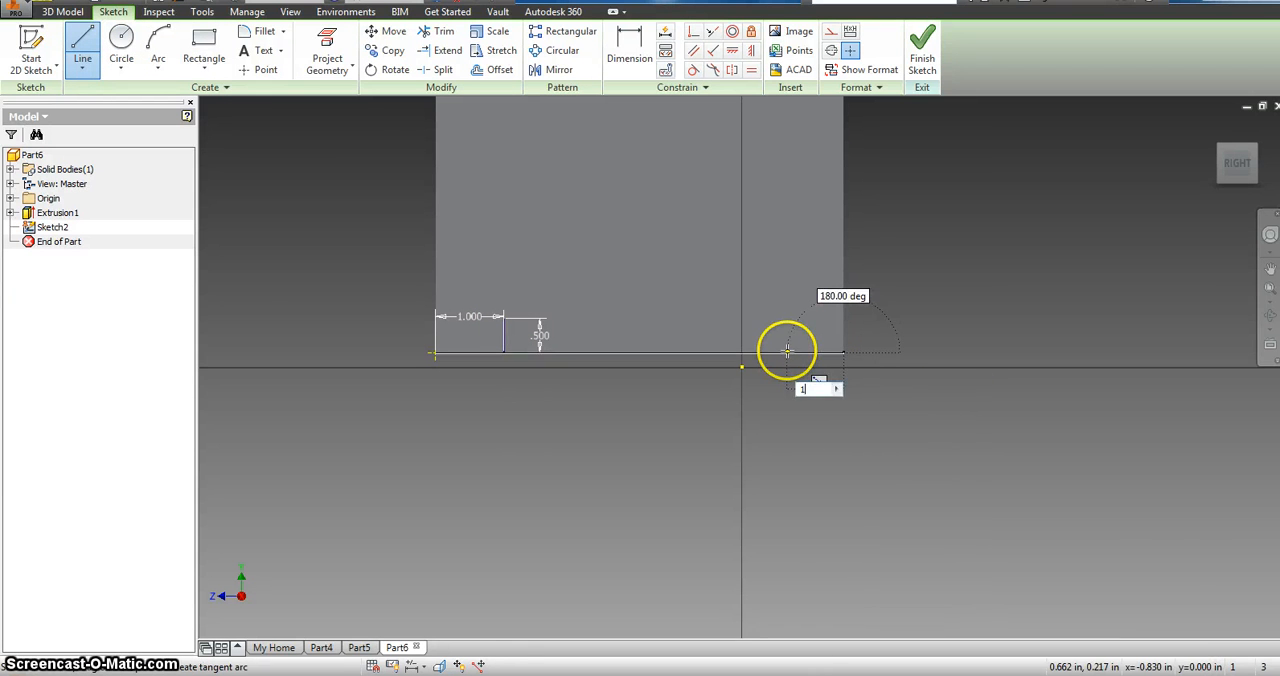
pyautogui.write('1')
pyautogui.press('Return')
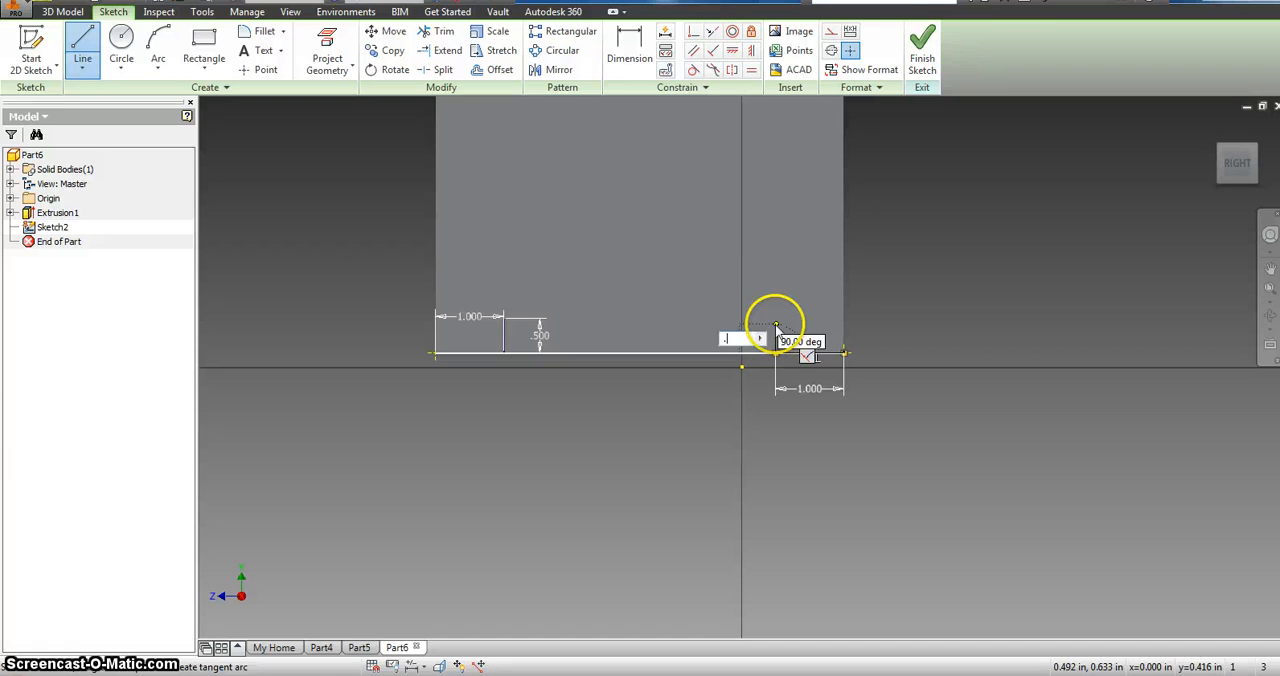
pyautogui.press('Return')
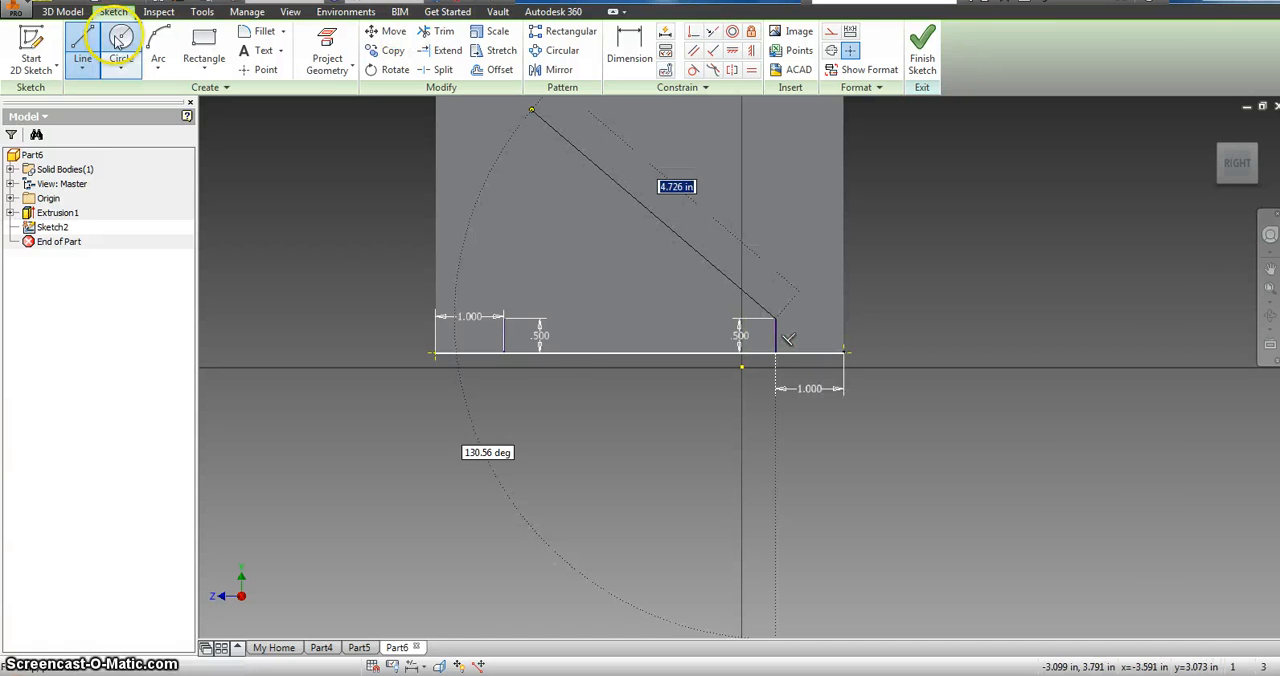
pyautogui.click(88, 44)
# Step: Draw a 0.25 in diameter circle on the upper end of each vertical line and finish the sketch
pyautogui.press('c')
pyautogui.click(503, 316)
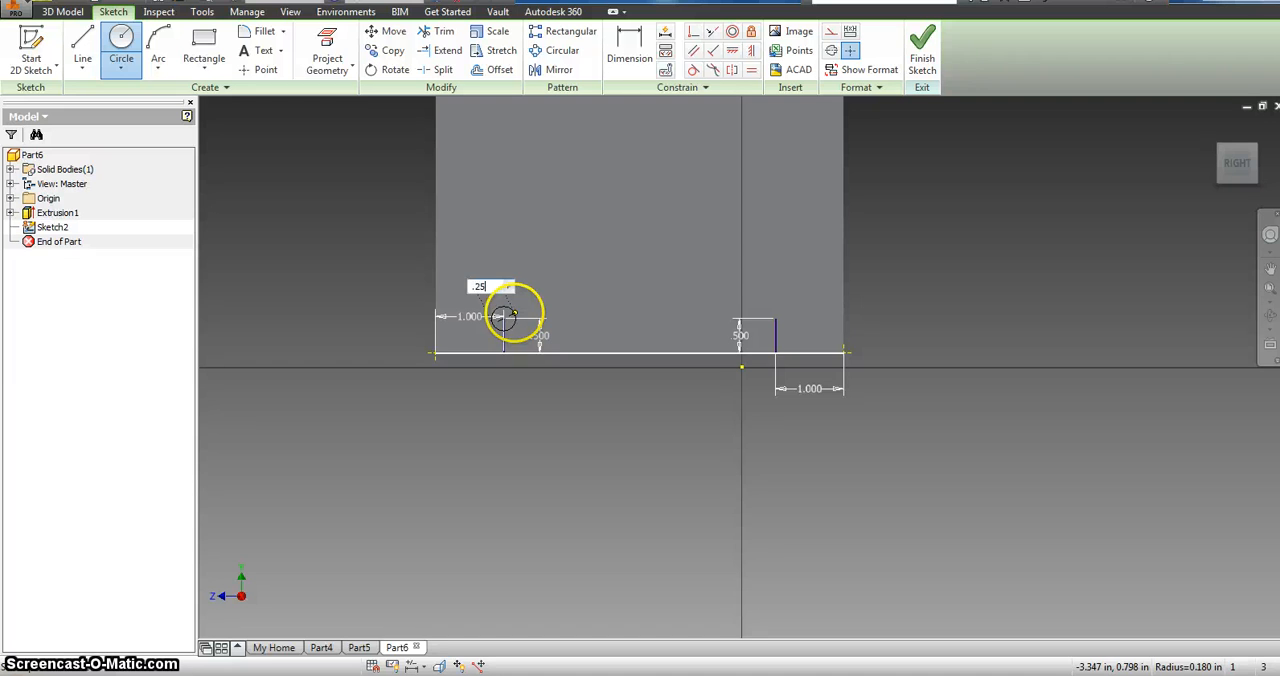
pyautogui.press('Return')
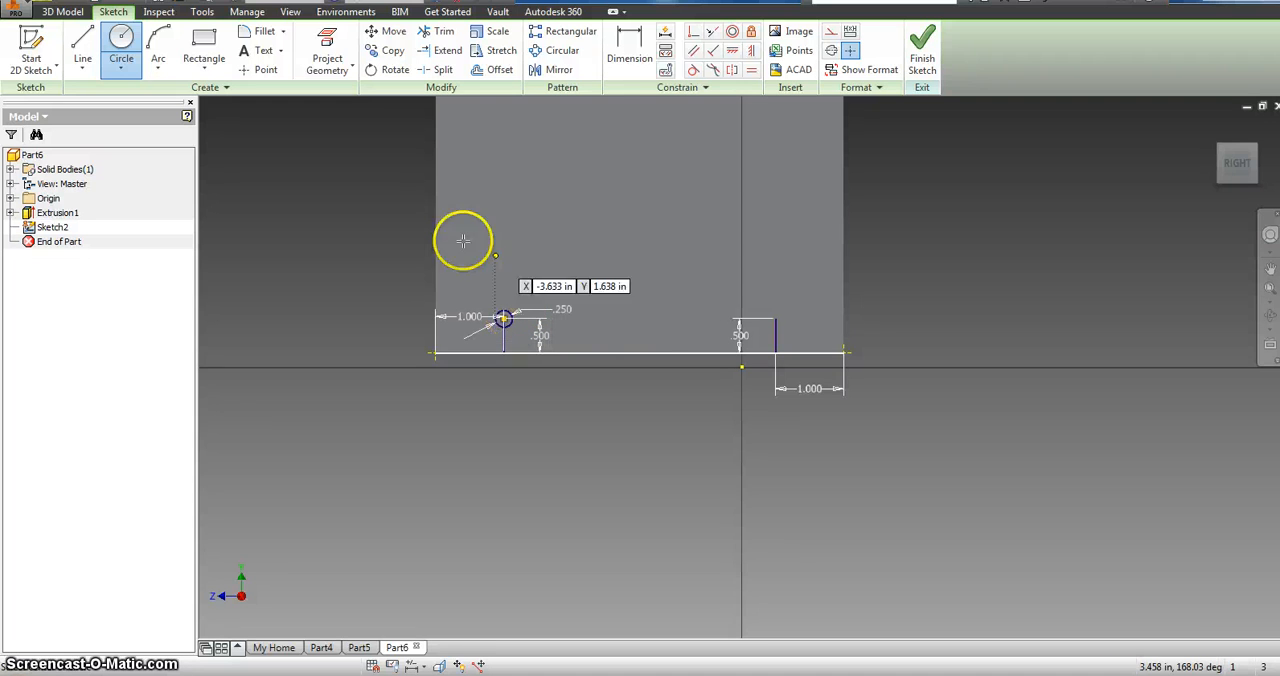
pyautogui.click(777, 318)
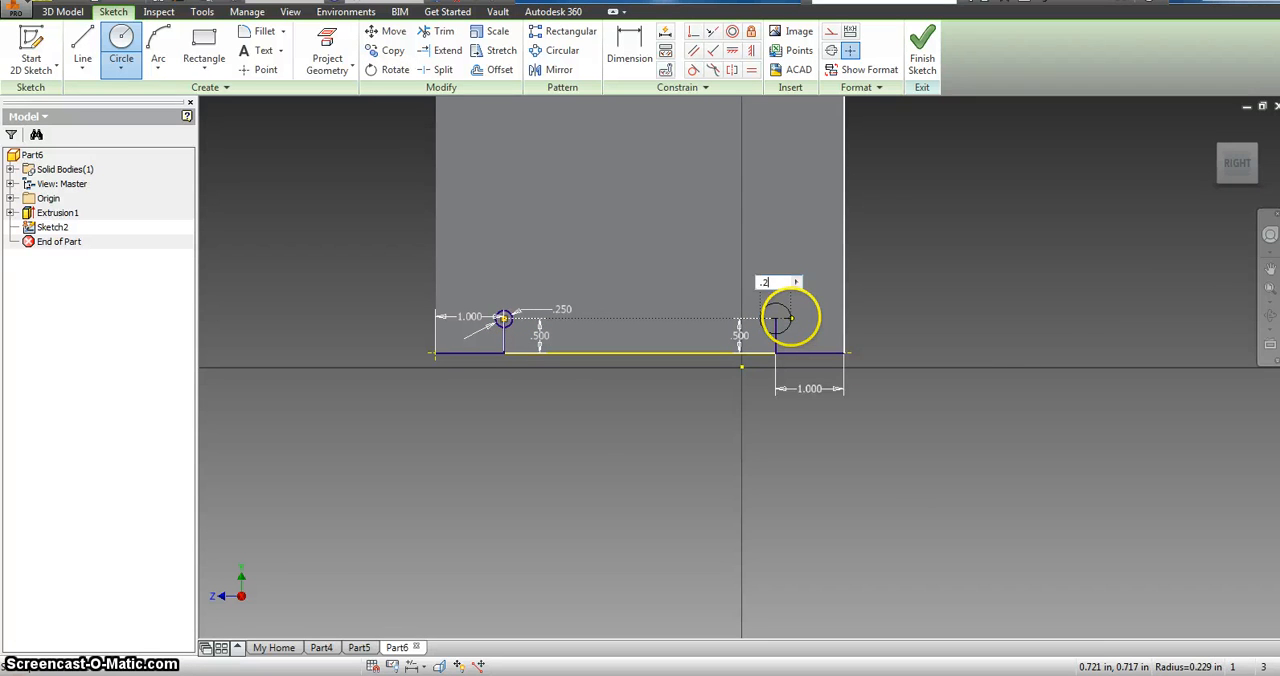
pyautogui.write('.25')
pyautogui.press('Return')
pyautogui.click(922, 52)
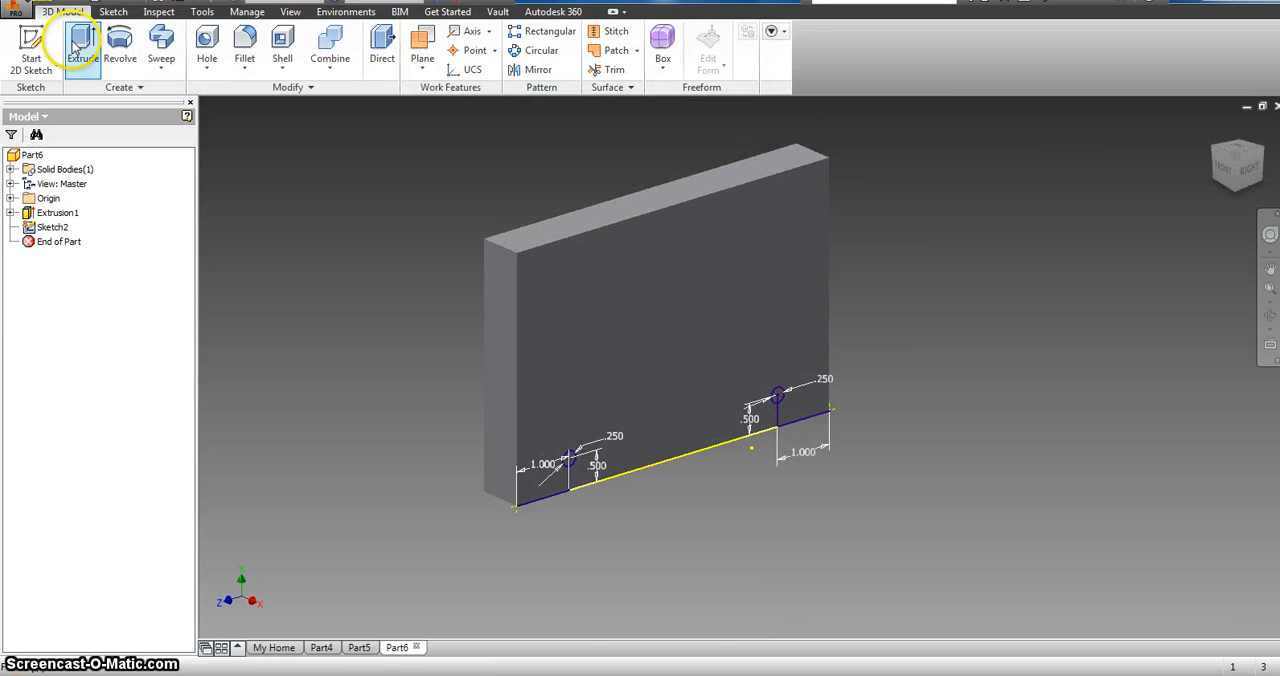
# Step: Cut both 0.25 in circles 0.75 in deep into the body block in the reverse direction to make the axle holes
pyautogui.click(80, 45)
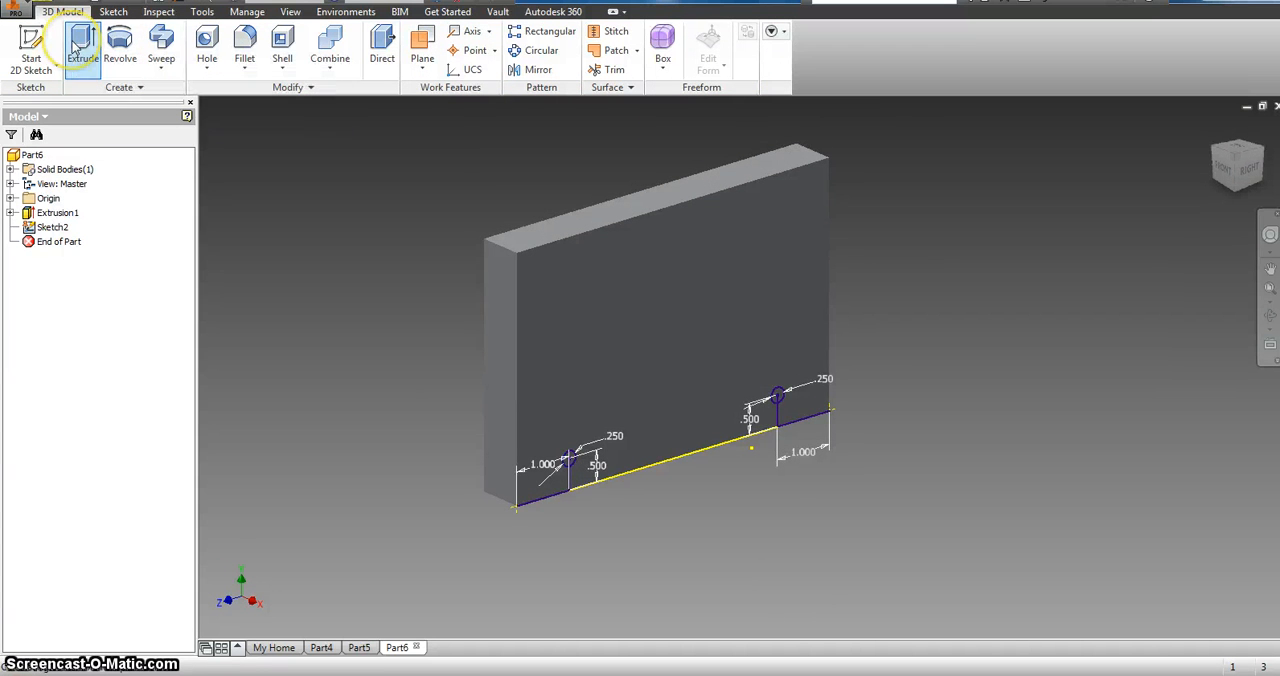
pyautogui.click(795, 415)
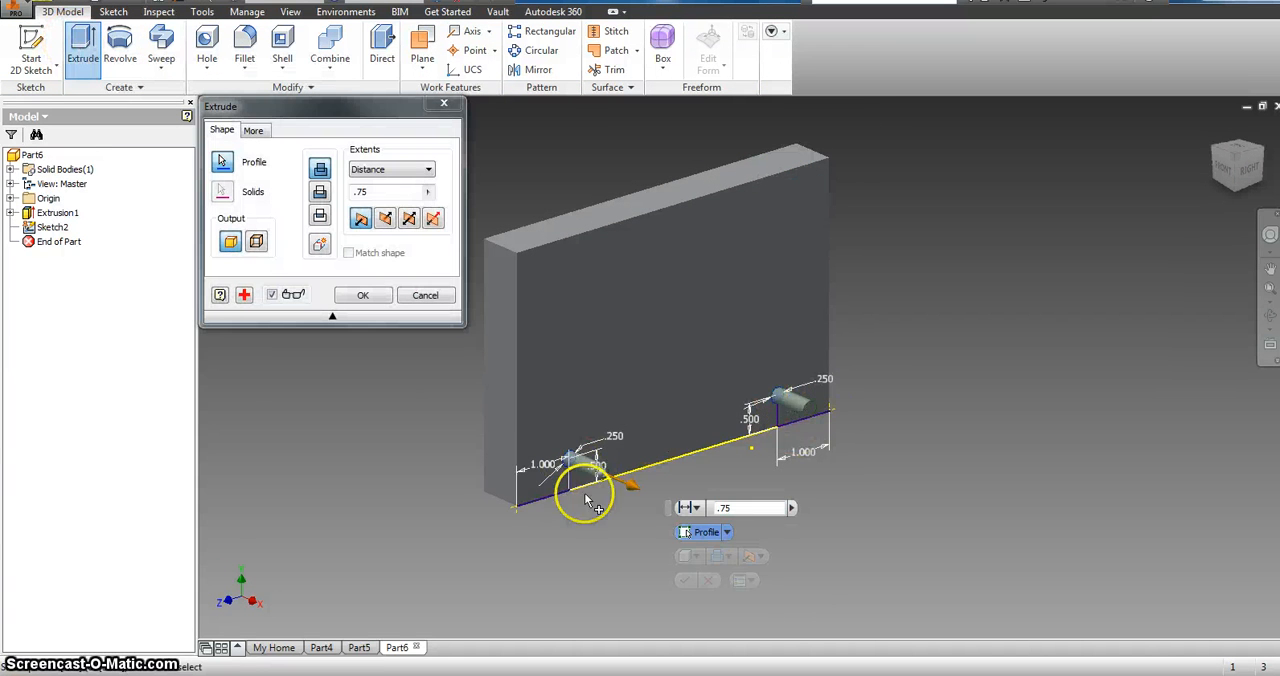
pyautogui.click(386, 219)
pyautogui.click(817, 388)
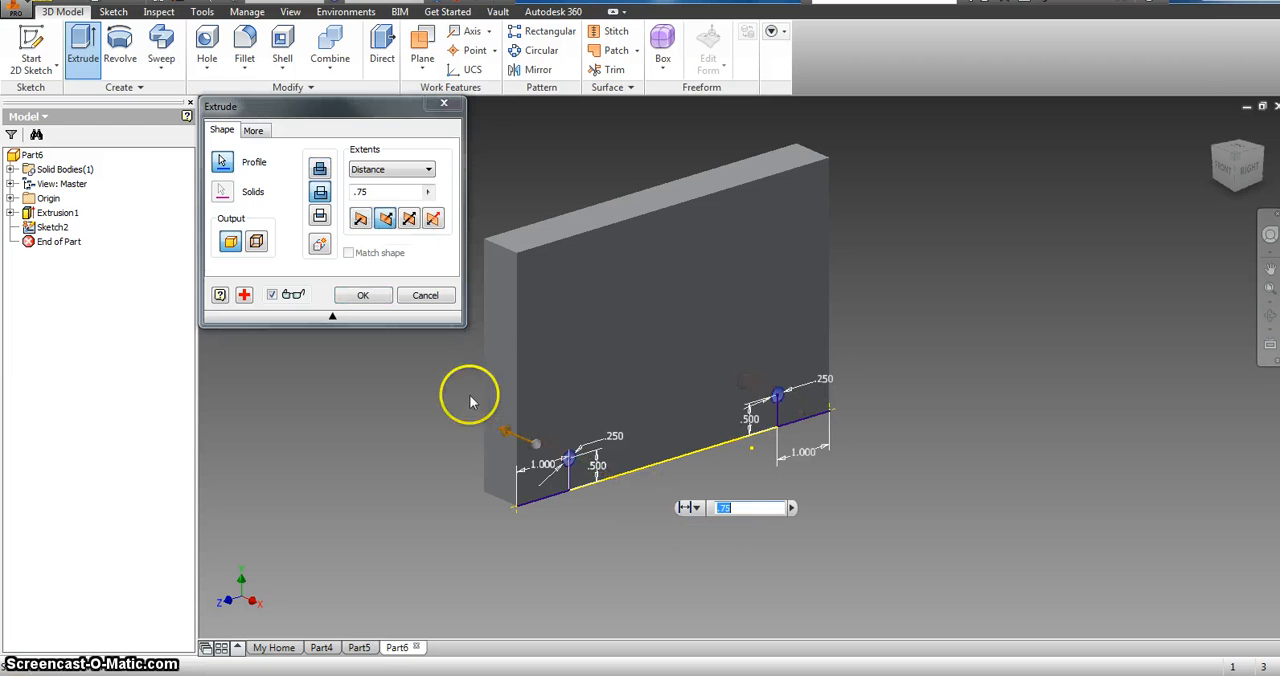
pyautogui.click(363, 295)
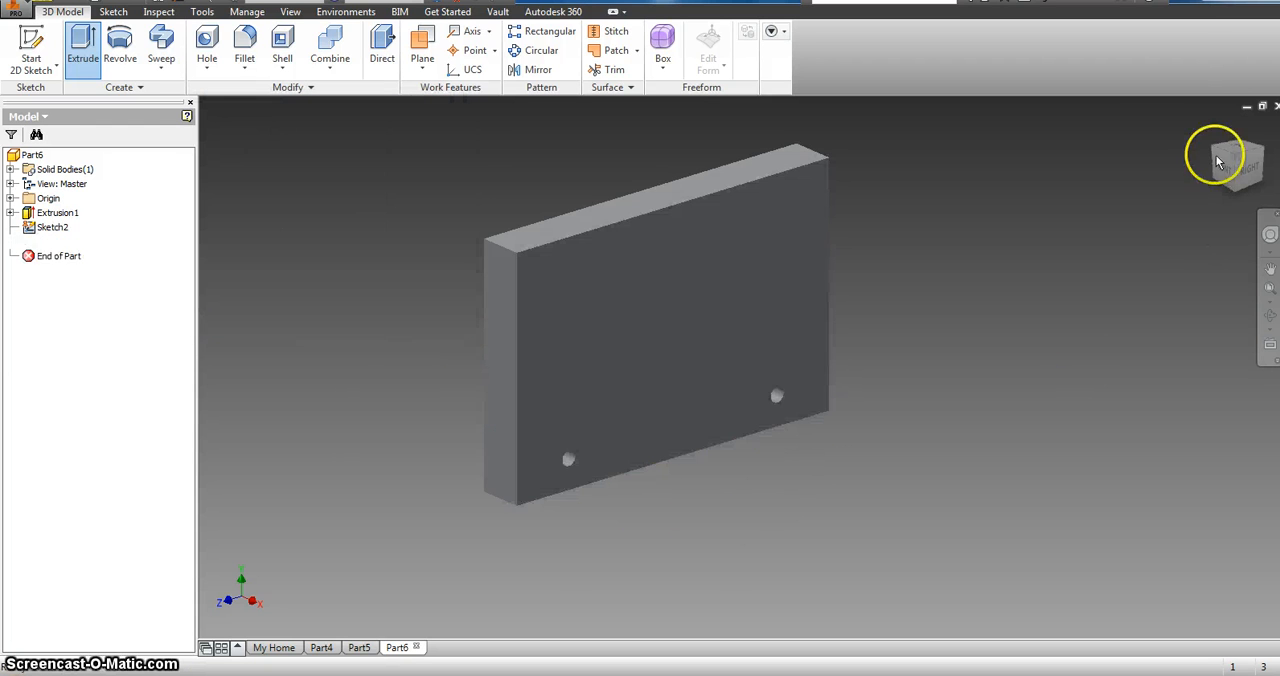
pyautogui.click(1248, 168)
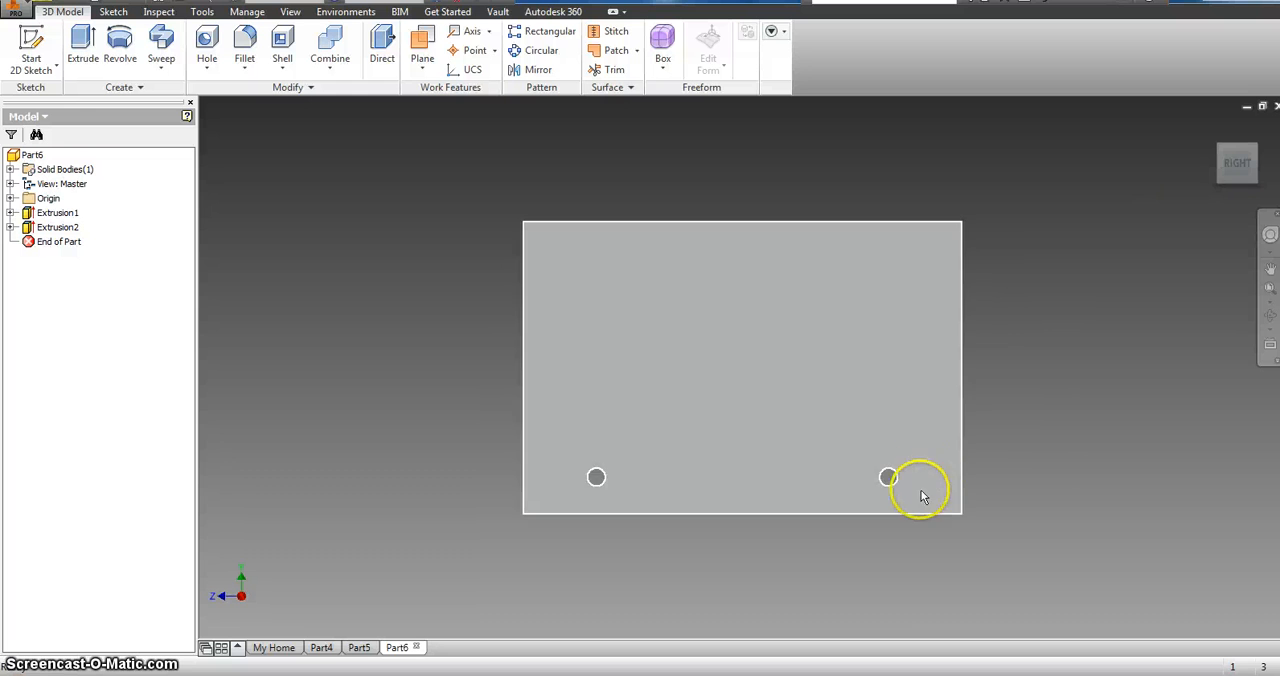
pyautogui.scroll(5, 888, 485)
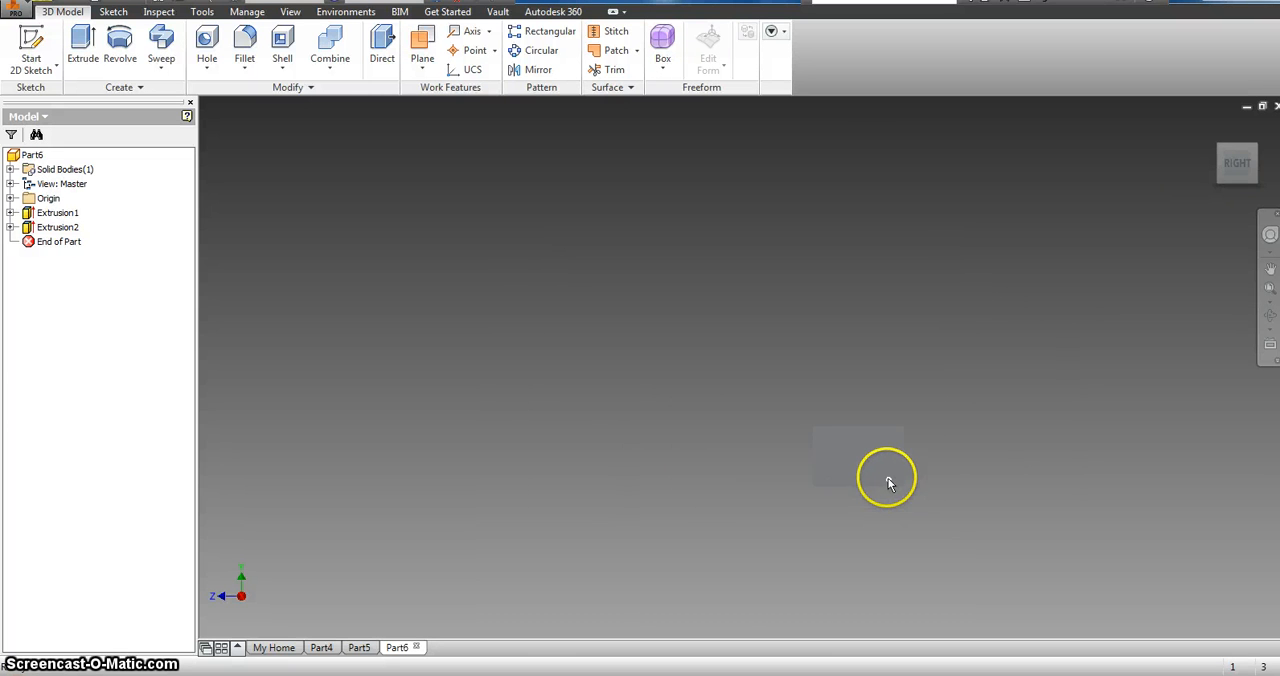
pyautogui.scroll(-5, 907, 452)
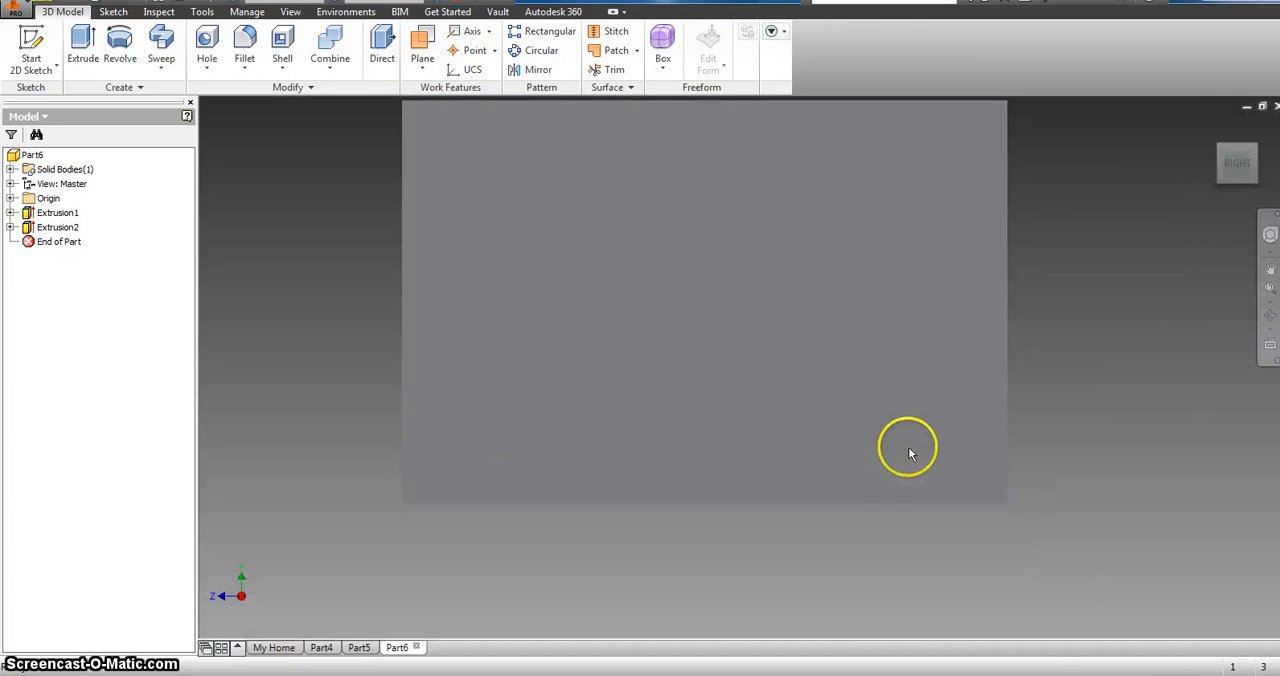
# Step: Create a new assembly file from the Standard.iam template
pyautogui.scroll(-2, 910, 393)
pyautogui.click(1214, 134)
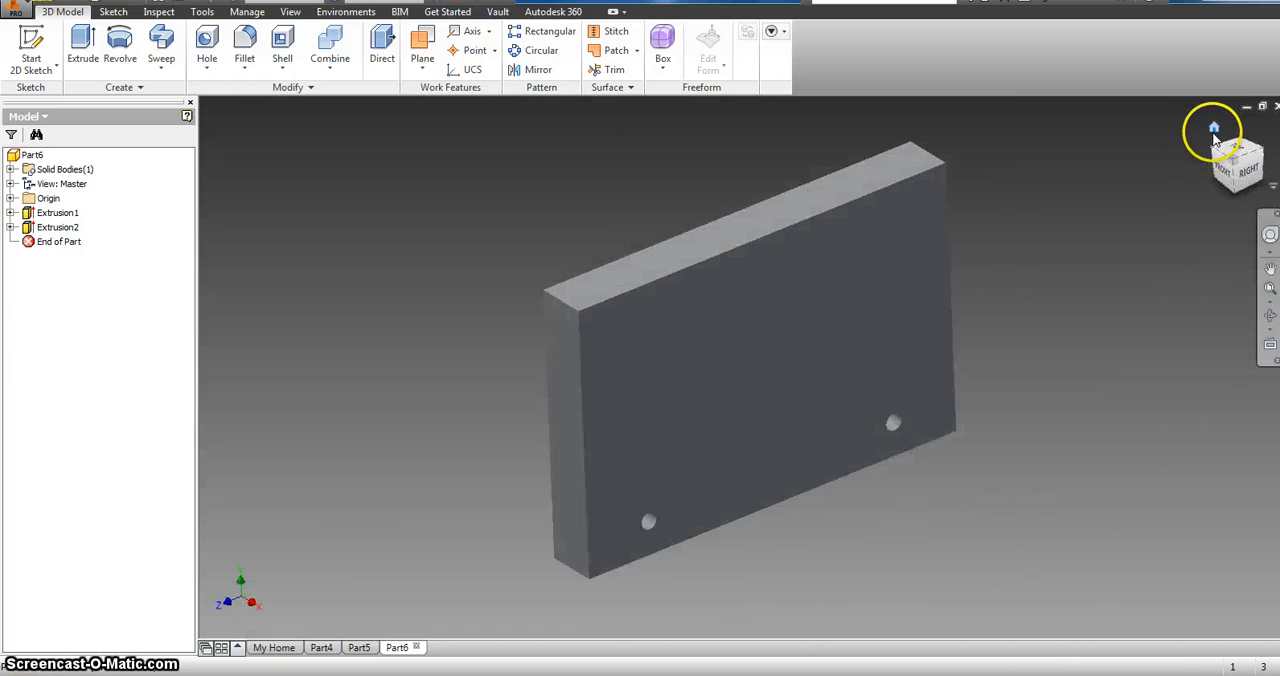
pyautogui.click(17, 12)
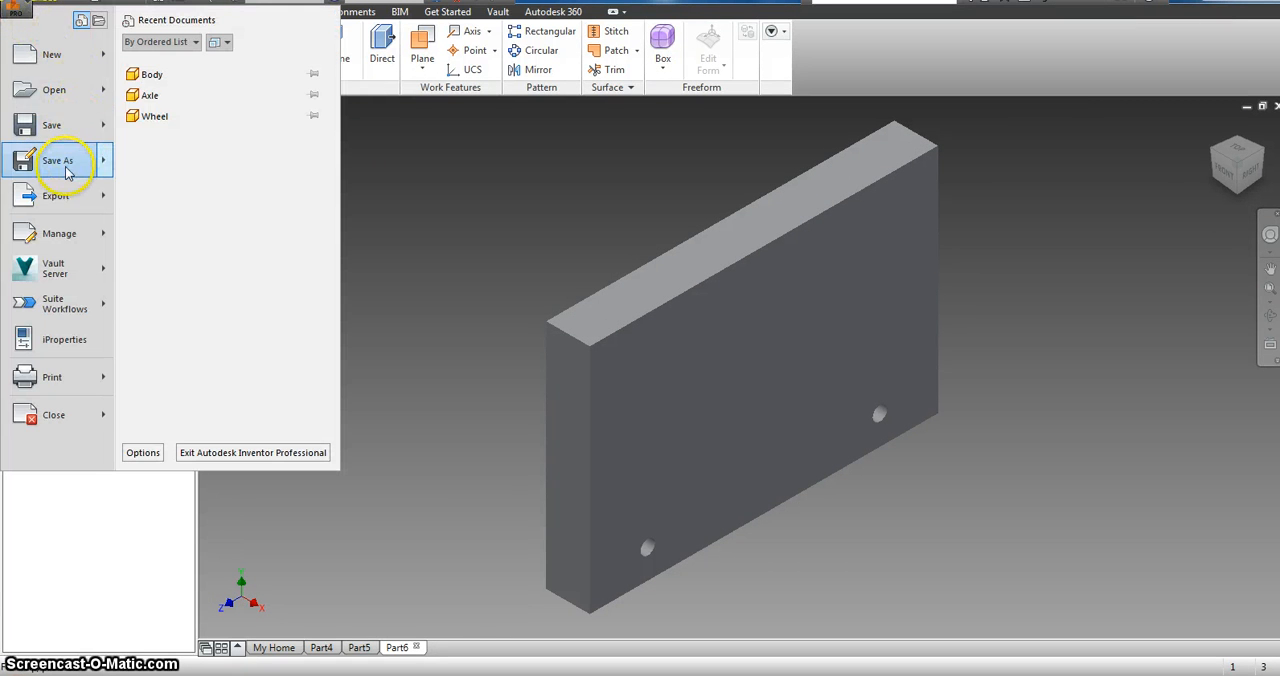
pyautogui.moveTo(66, 172)
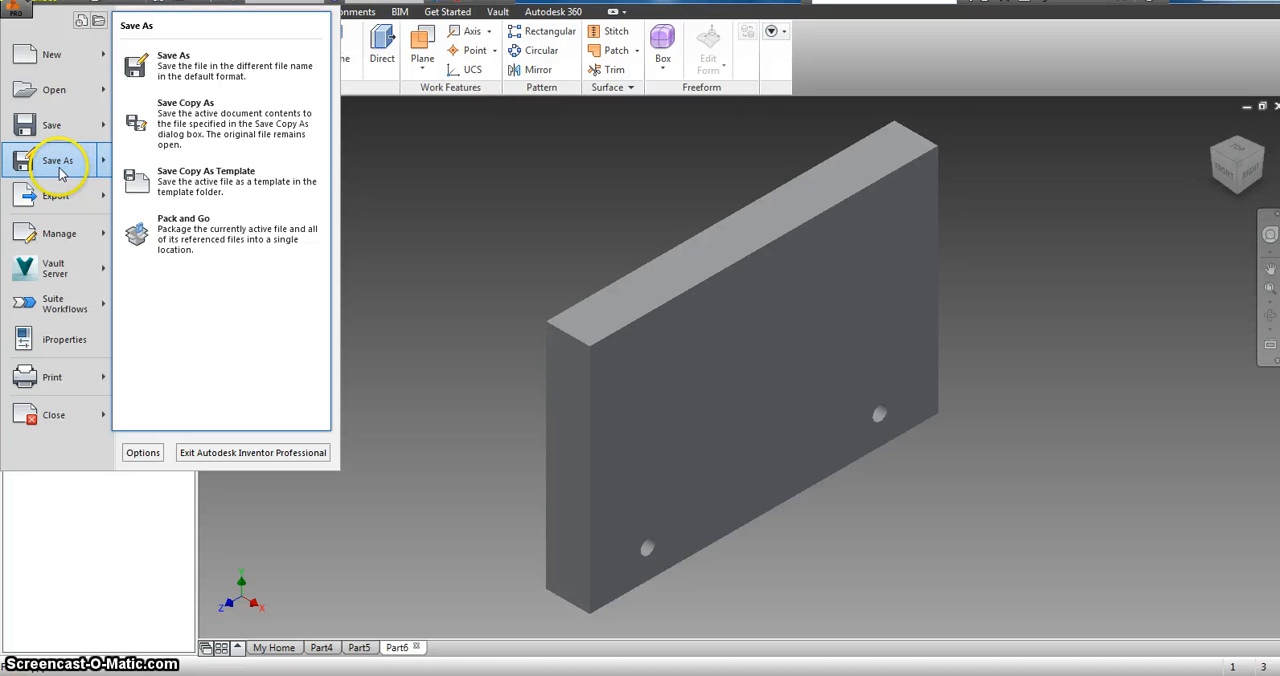
pyautogui.click(53, 62)
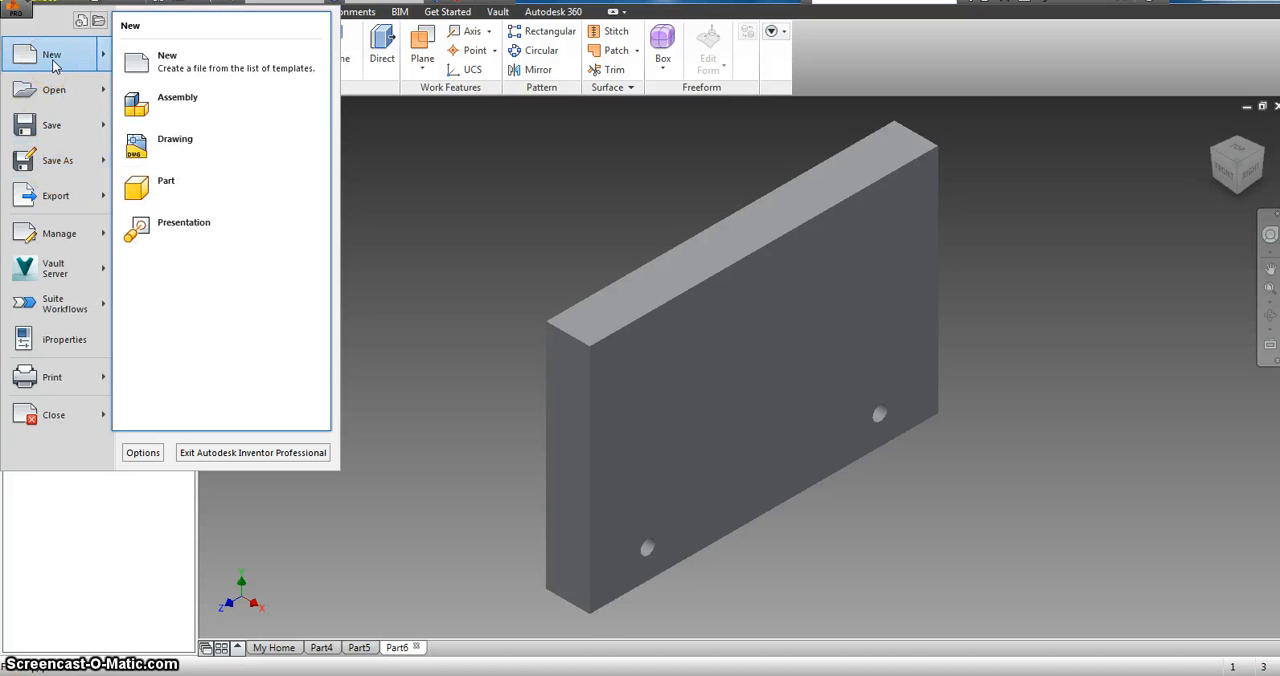
pyautogui.click(53, 62)
pyautogui.click(603, 300)
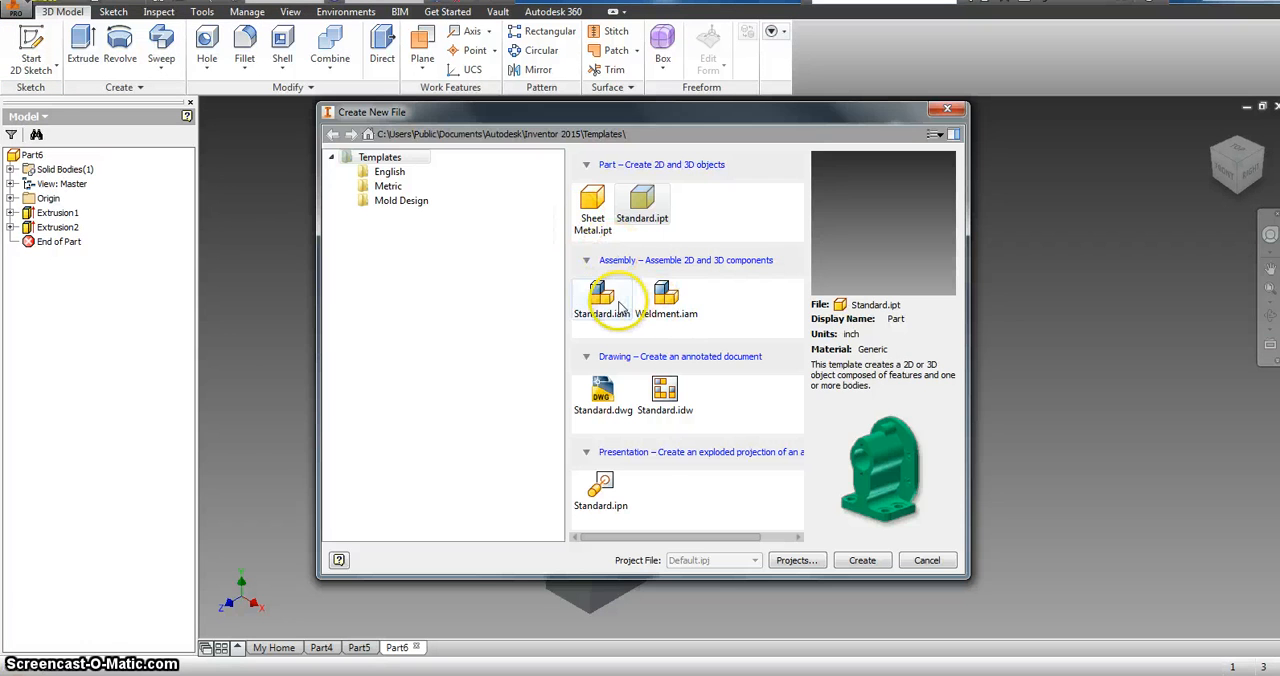
pyautogui.doubleClick(605, 298)
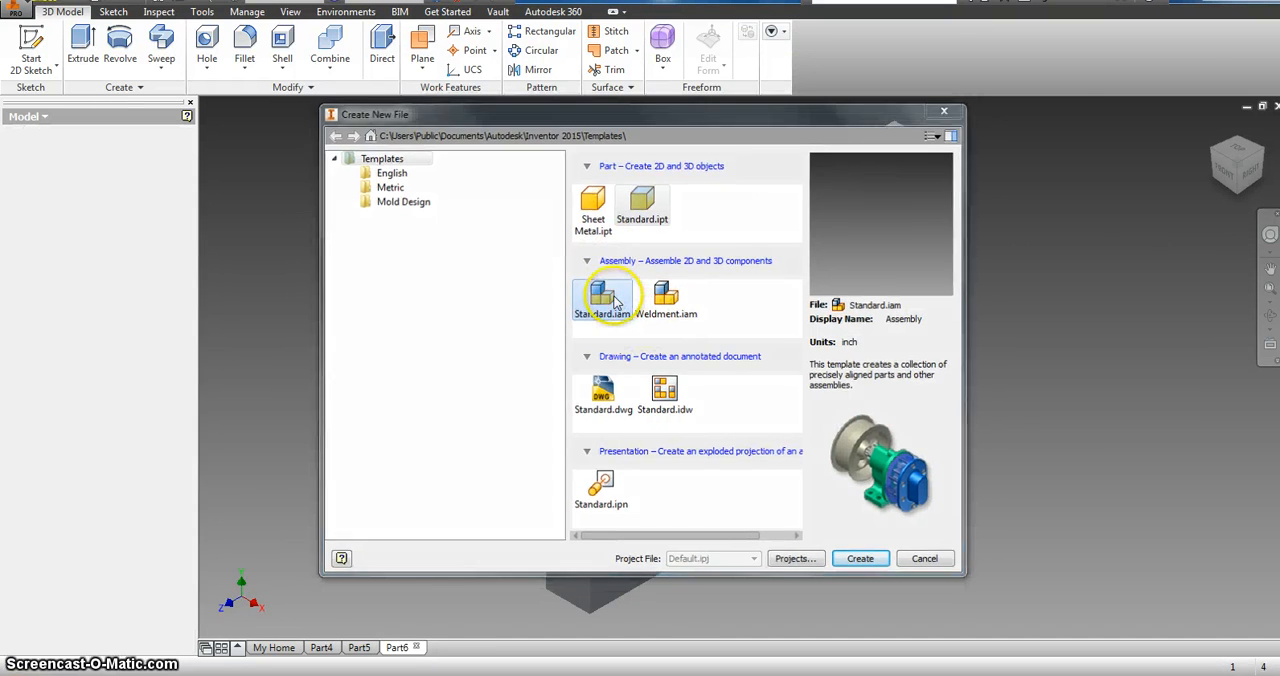
# Step: Place two copies of the Axle part from the CAD folder in the assembly, side by side
pyautogui.click(24, 40)
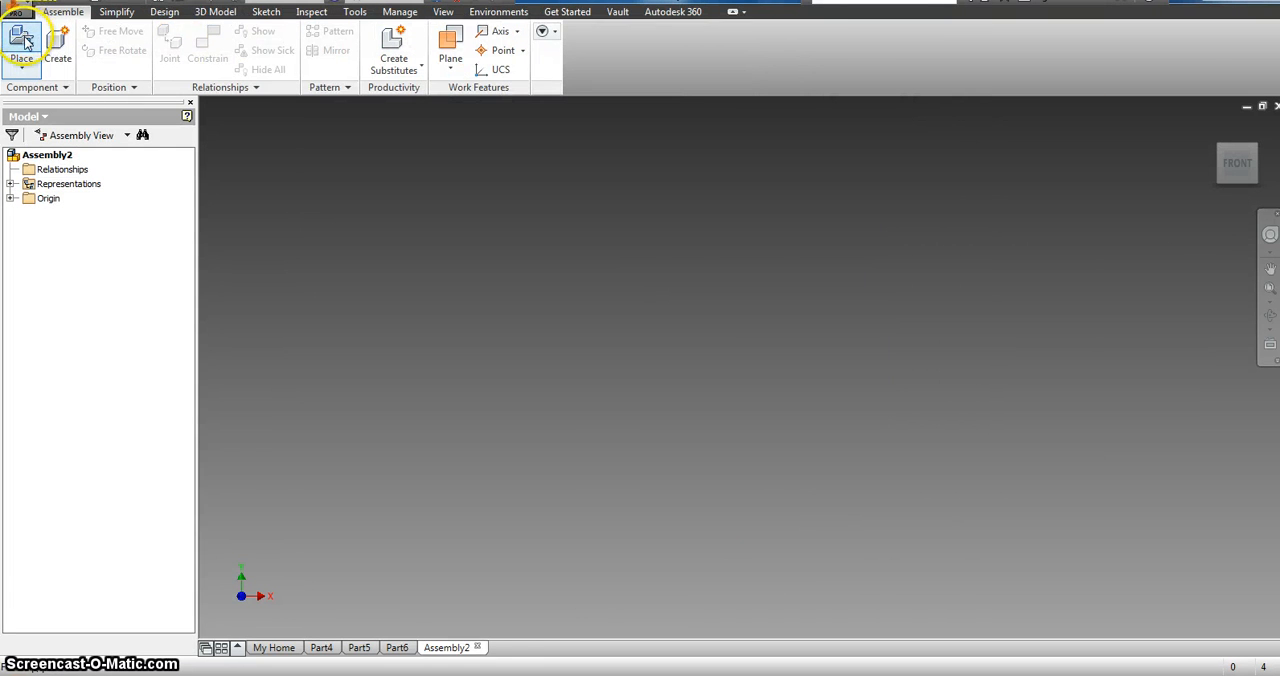
pyautogui.click(24, 40)
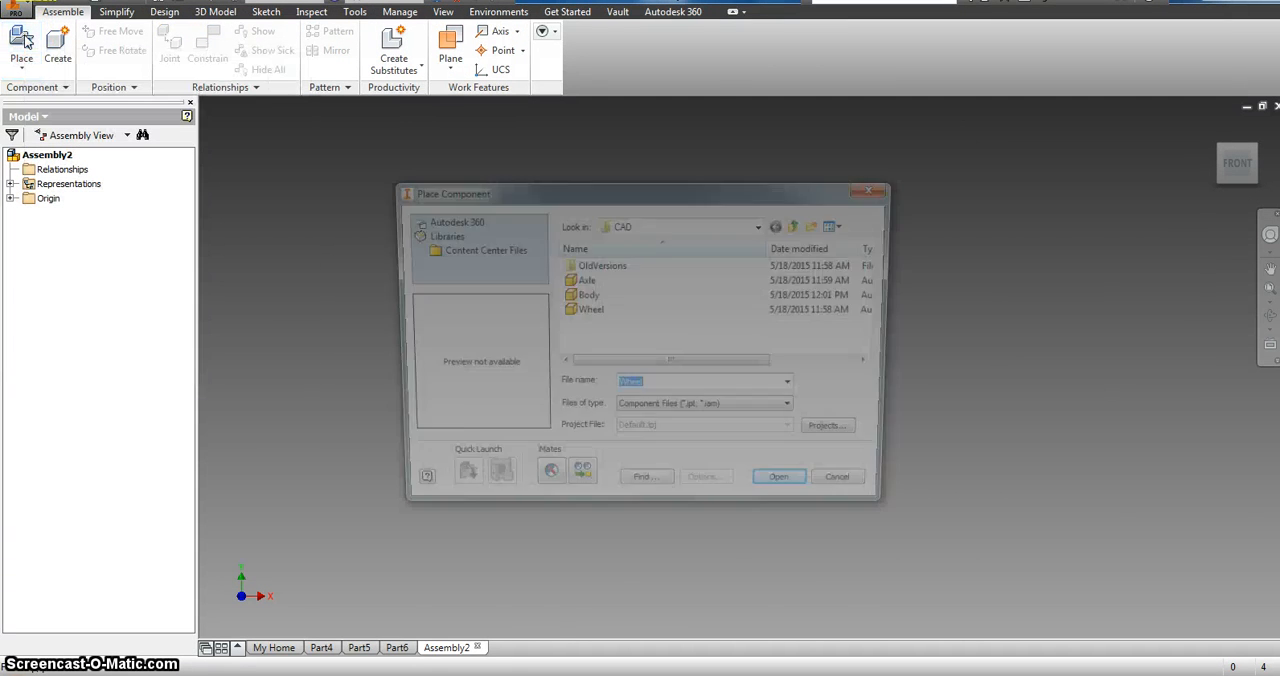
pyautogui.click(610, 281)
pyautogui.doubleClick(612, 281)
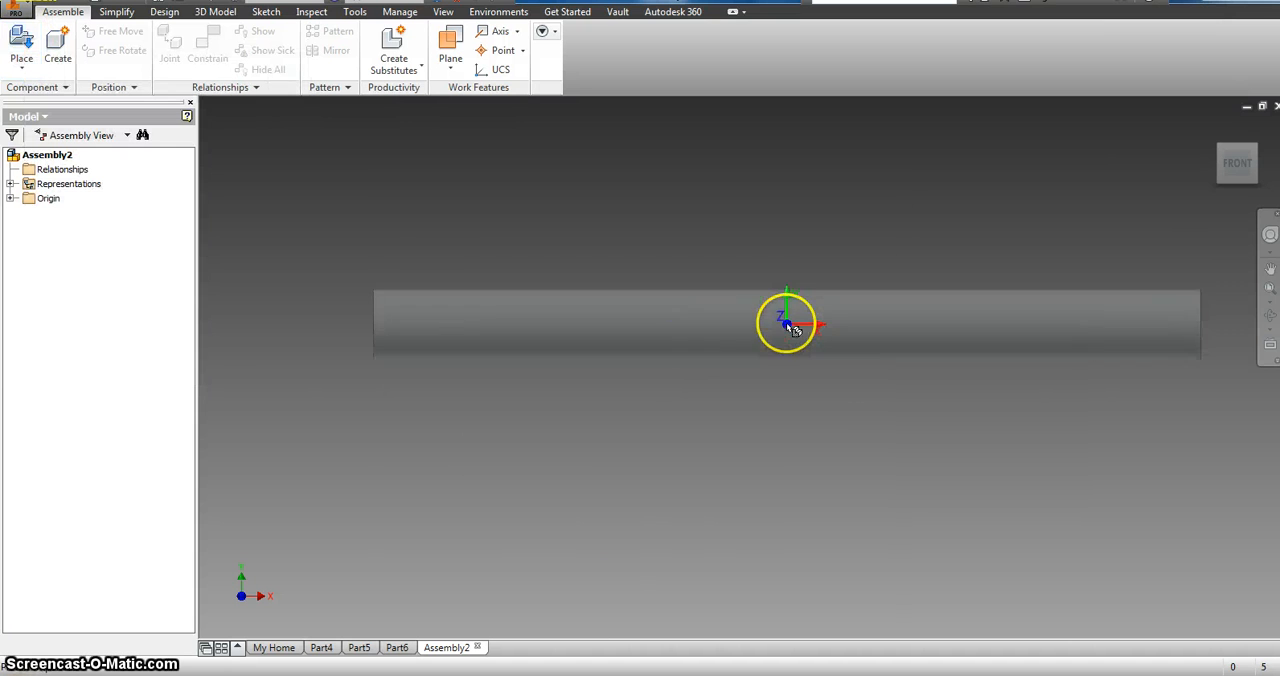
pyautogui.click(789, 320)
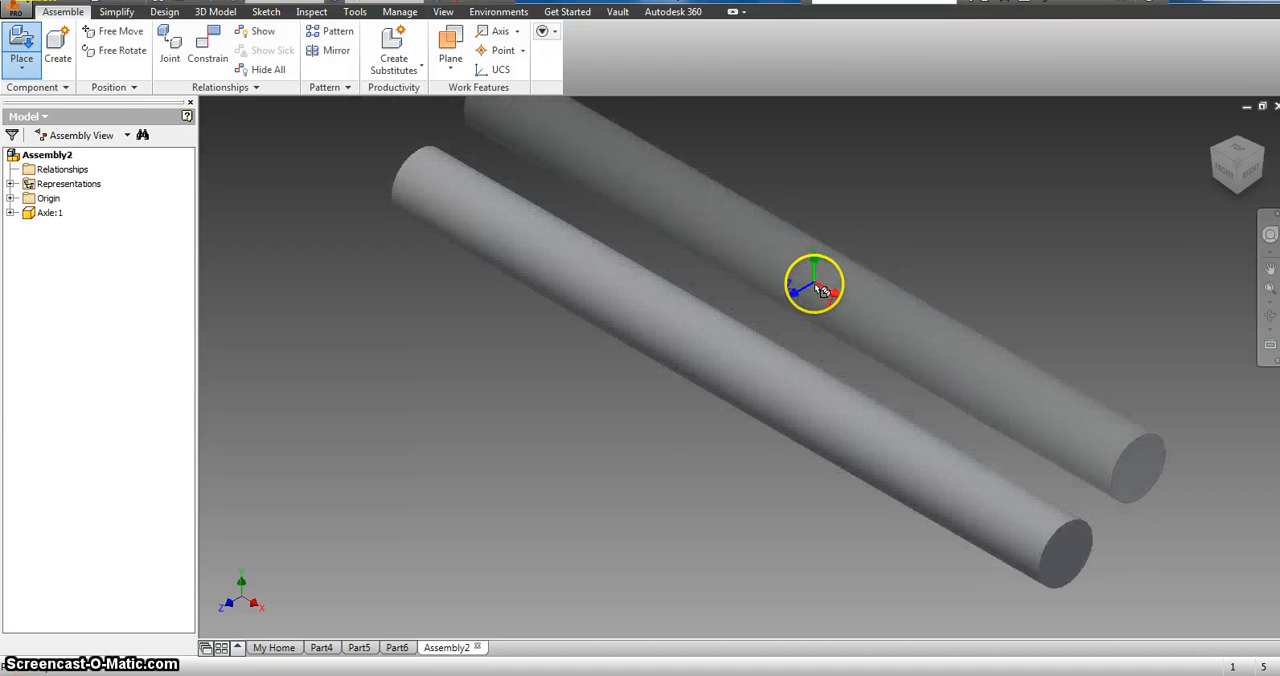
pyautogui.click(815, 286)
# Step: Place one copy of the Body part in the assembly
pyautogui.click(28, 45)
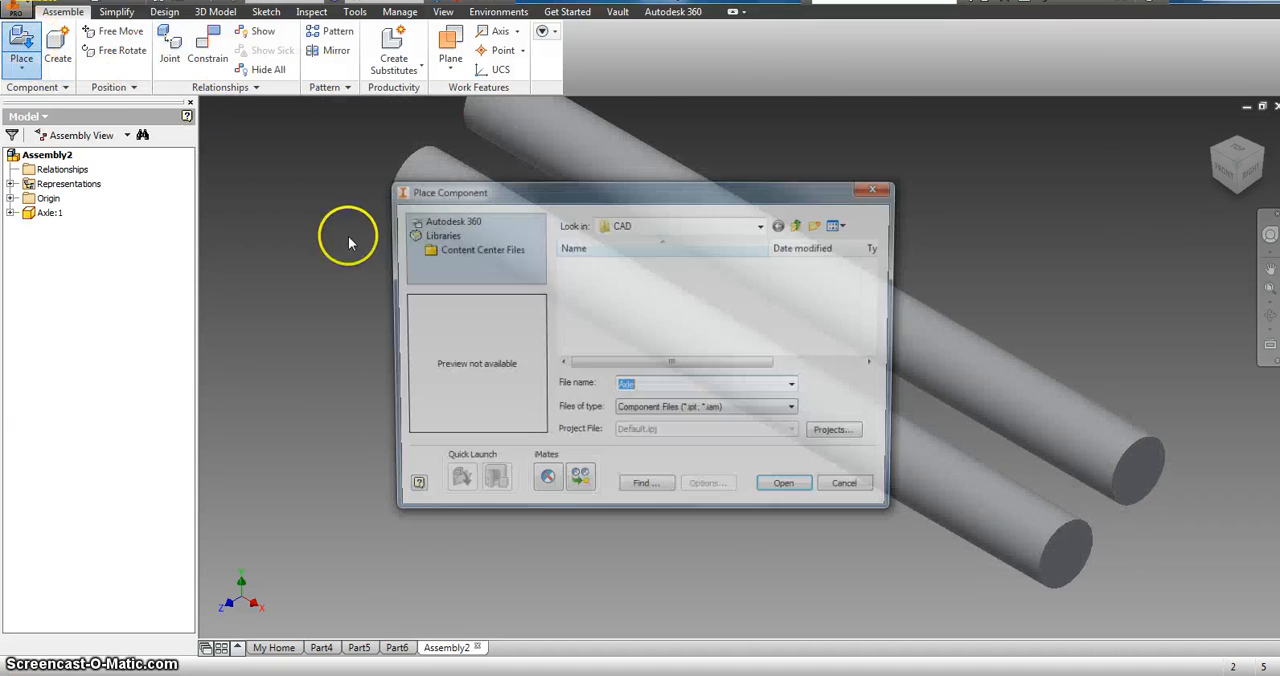
pyautogui.click(589, 299)
pyautogui.doubleClick(589, 300)
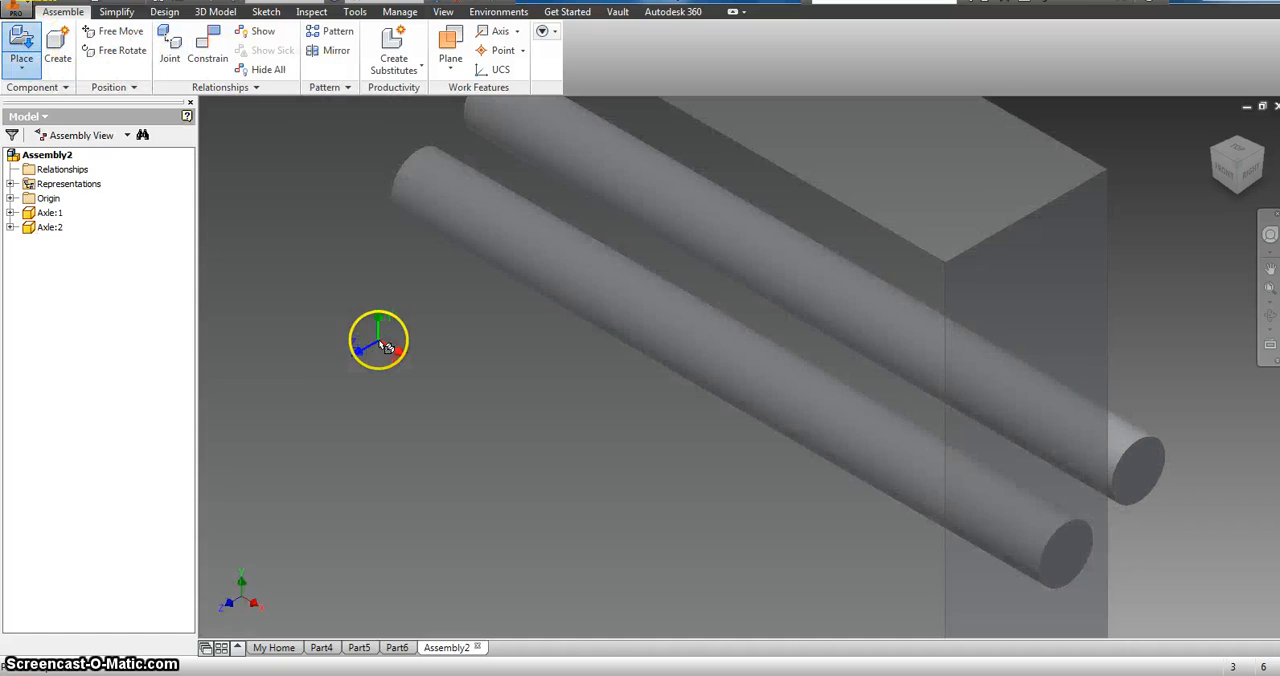
pyautogui.click(380, 343)
# Step: Place four copies of the Wheel part in open space beside the body and finish placing
pyautogui.click(20, 40)
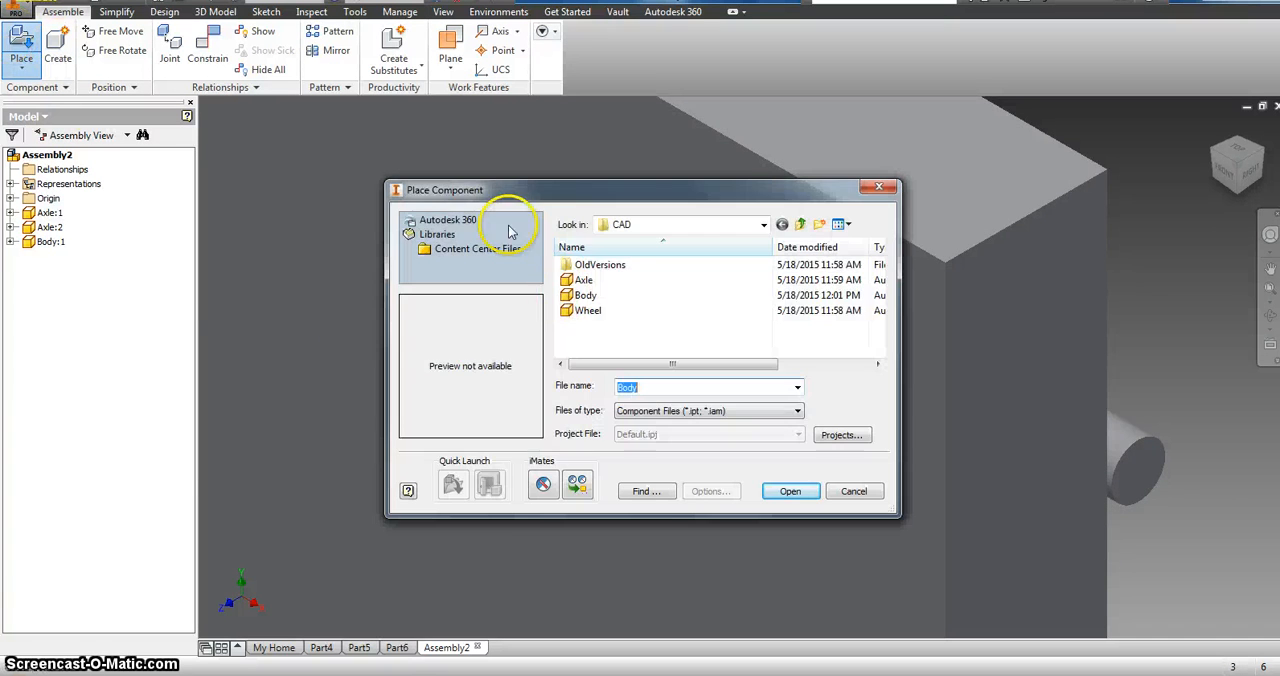
pyautogui.click(597, 318)
pyautogui.doubleClick(605, 318)
pyautogui.scroll(-5, 610, 318)
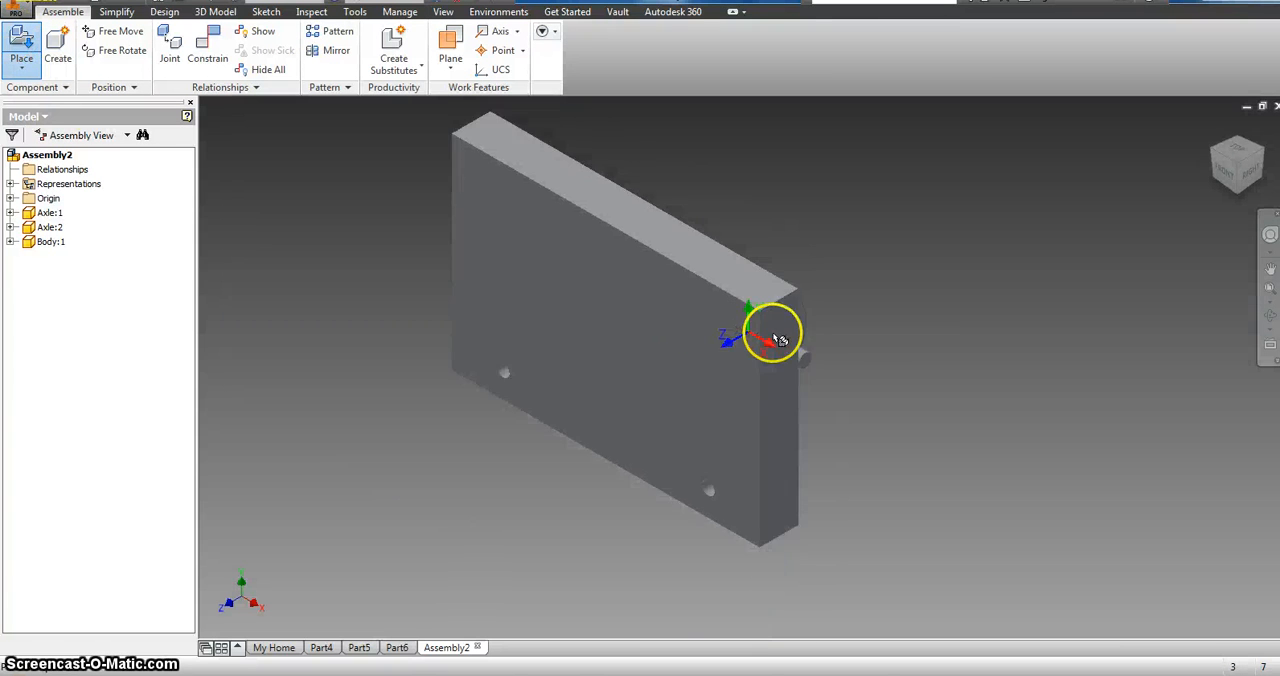
pyautogui.click(906, 376)
pyautogui.click(986, 376)
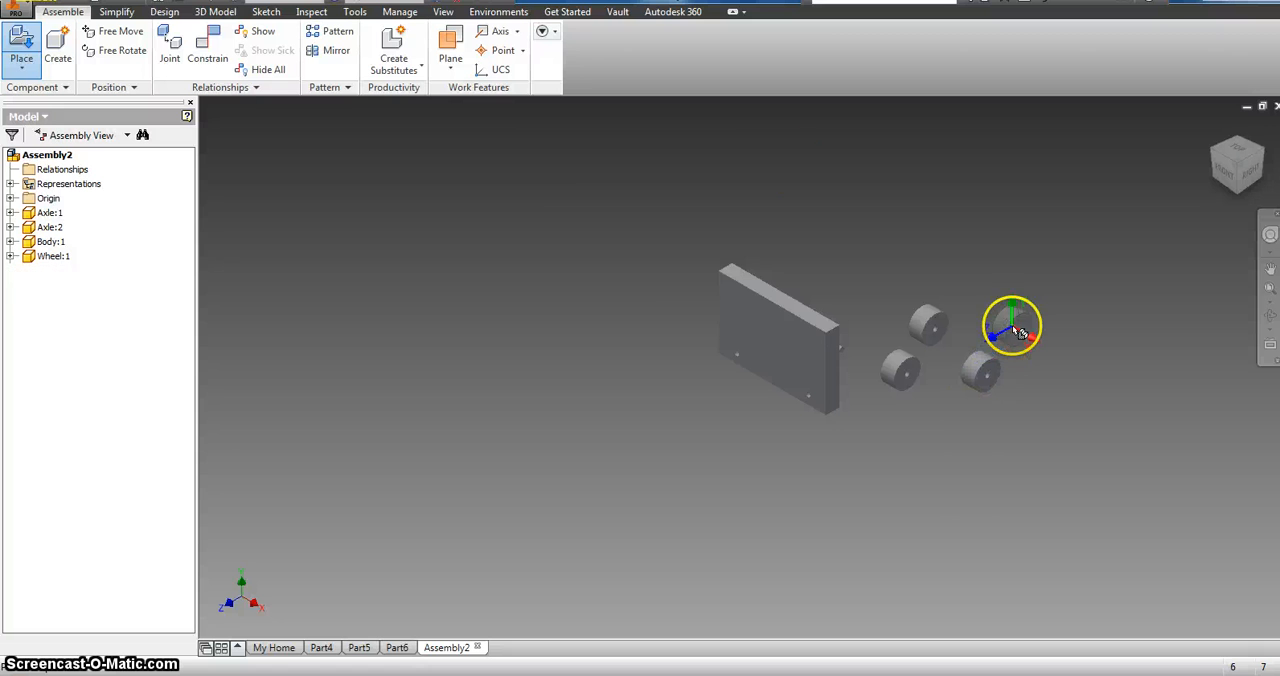
pyautogui.click(1017, 328)
pyautogui.rightClick(588, 205)
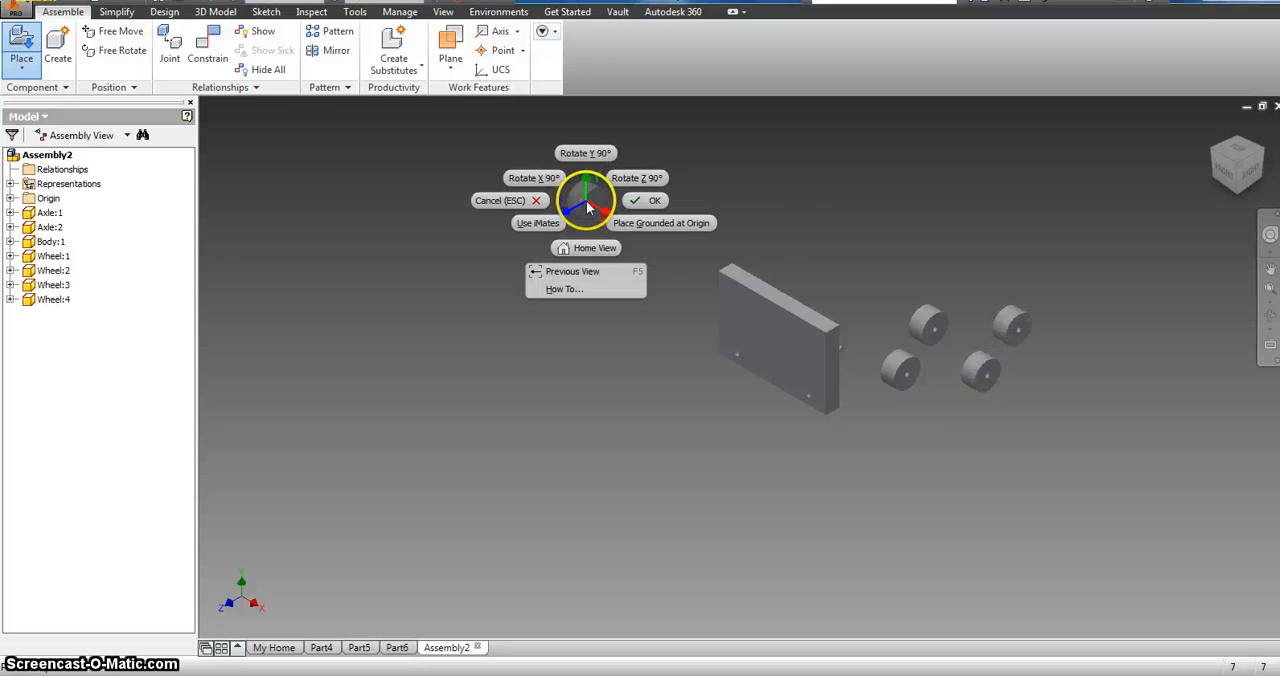
pyautogui.click(652, 203)
# Step: Move the body off the axles, and bring one axle and one wheel into open space below the other parts
pyautogui.moveTo(826, 323); pyautogui.dragTo(617, 329)
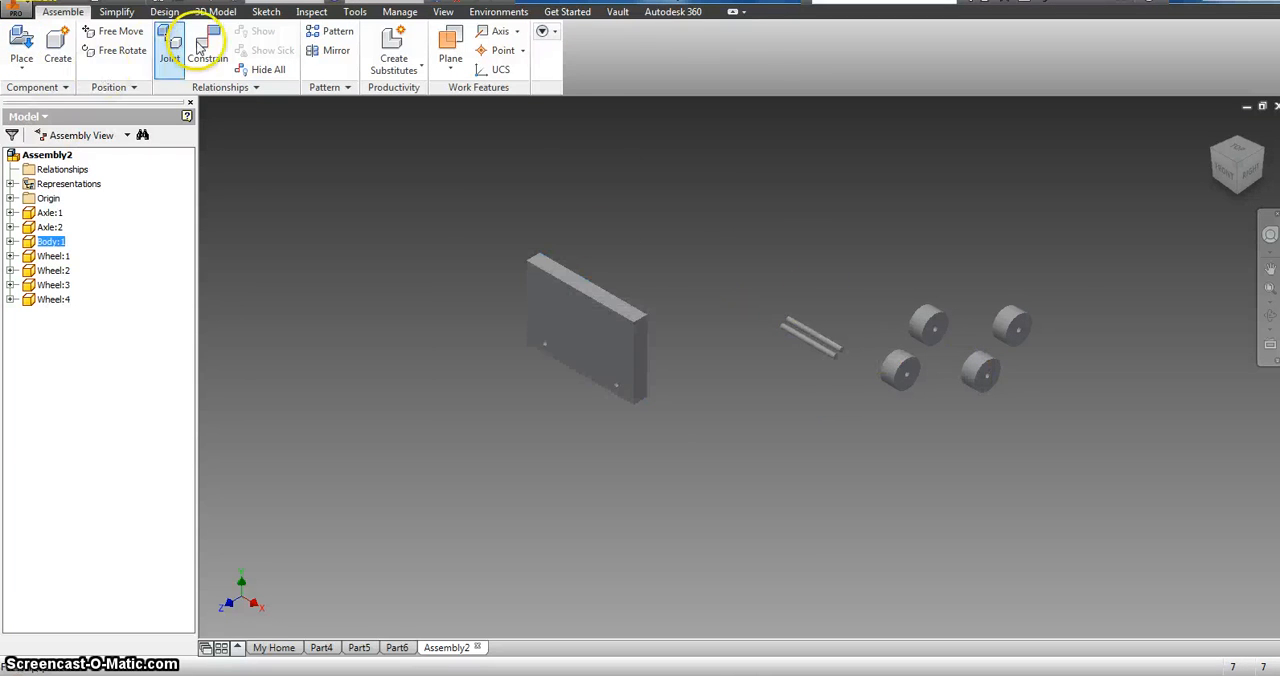
pyautogui.click(830, 350)
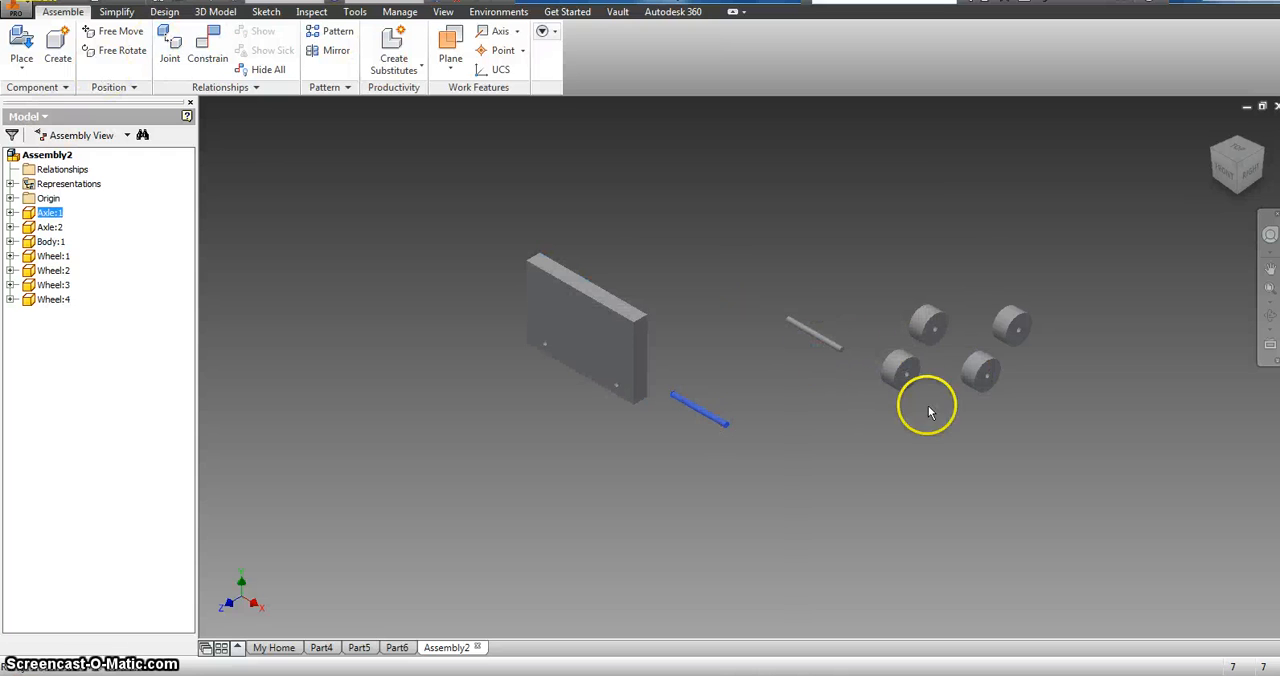
pyautogui.moveTo(903, 392); pyautogui.dragTo(862, 508)
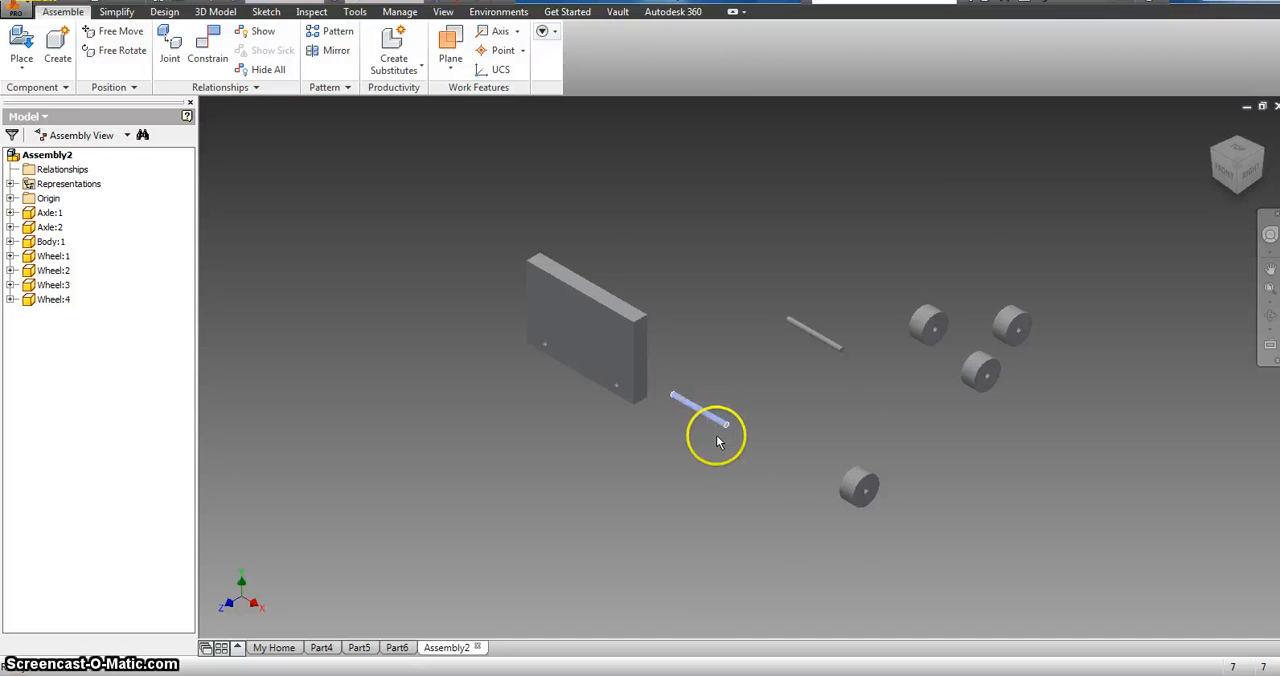
pyautogui.moveTo(717, 441)
pyautogui.mouseDown()
pyautogui.moveTo(754, 486)
pyautogui.moveTo(734, 451)
pyautogui.mouseUp()
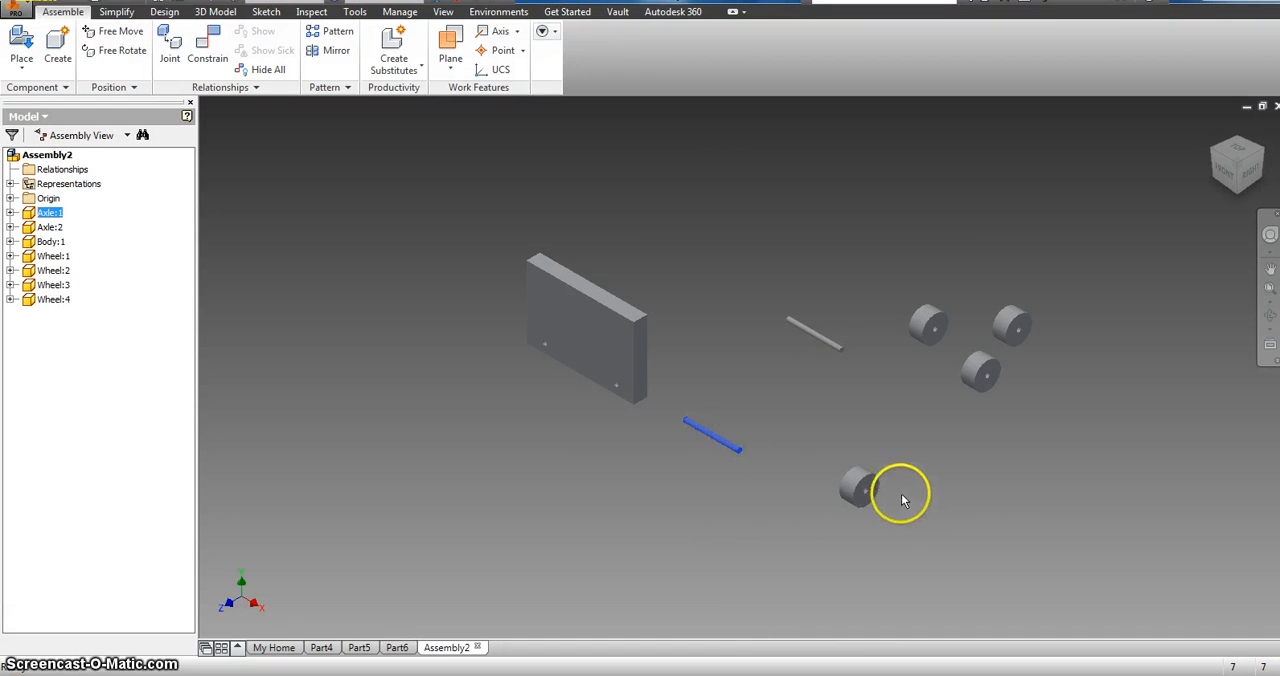
# Step: Mate the centre of the separated axle's end face to the centre of the wheel's hole edge with a 0.000 in offset
pyautogui.scroll(-3, 894, 491)
pyautogui.scroll(4, 894, 491)
pyautogui.scroll(5, 754, 428)
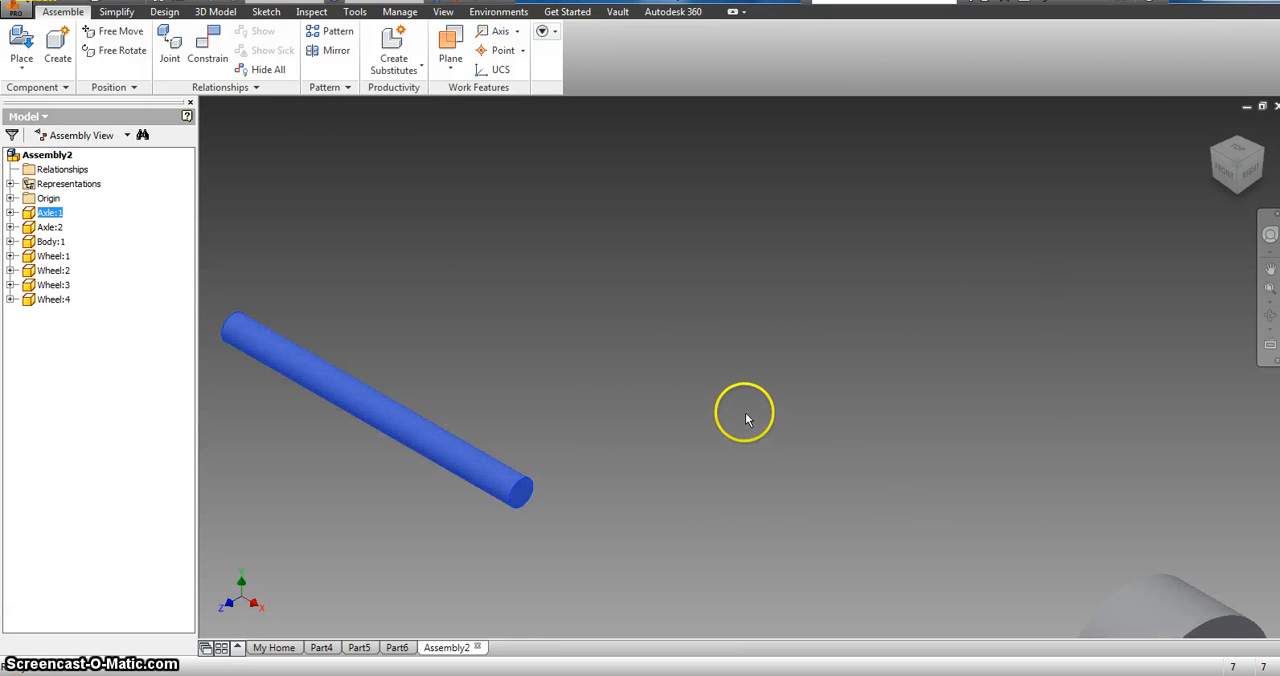
pyautogui.scroll(-2, 745, 419)
pyautogui.click(204, 44)
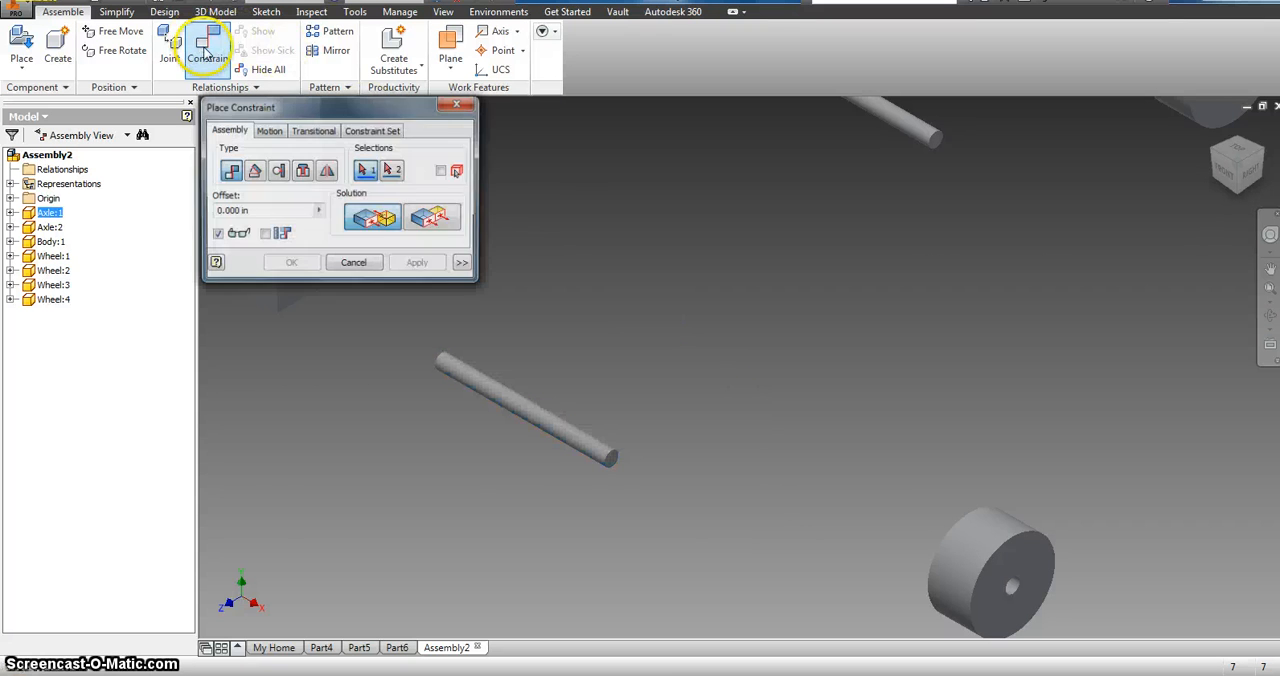
pyautogui.click(612, 458)
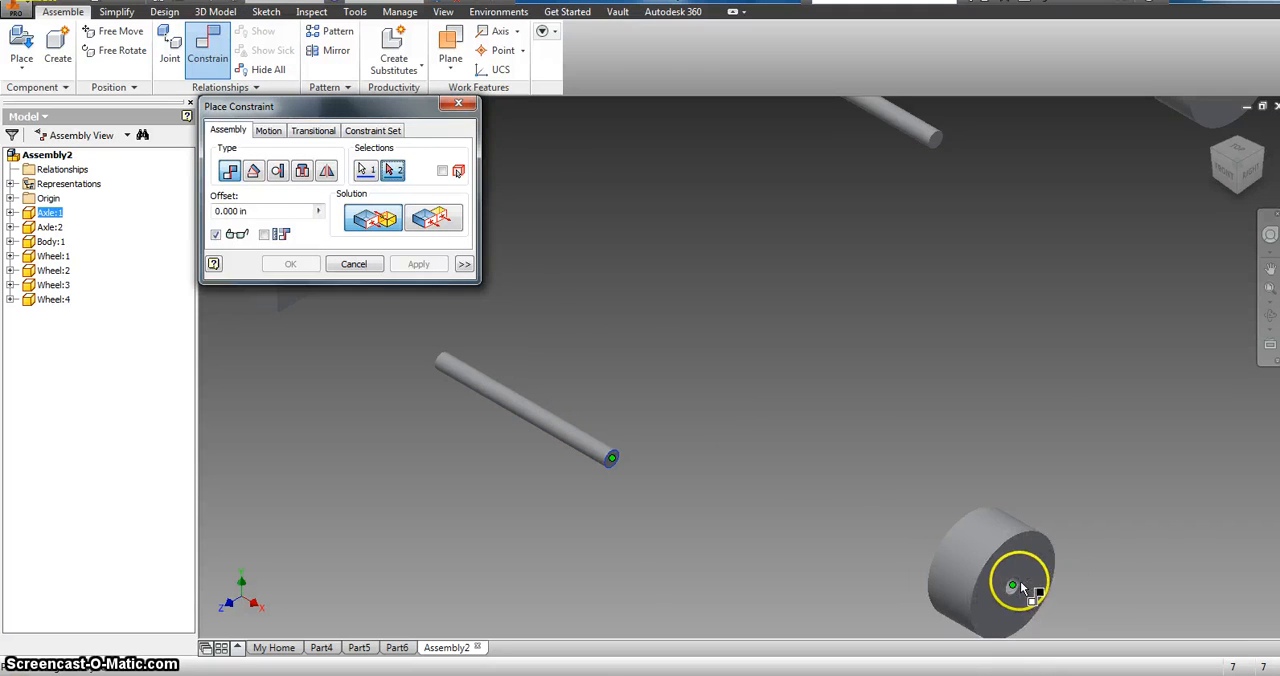
pyautogui.scroll(3, 1020, 585)
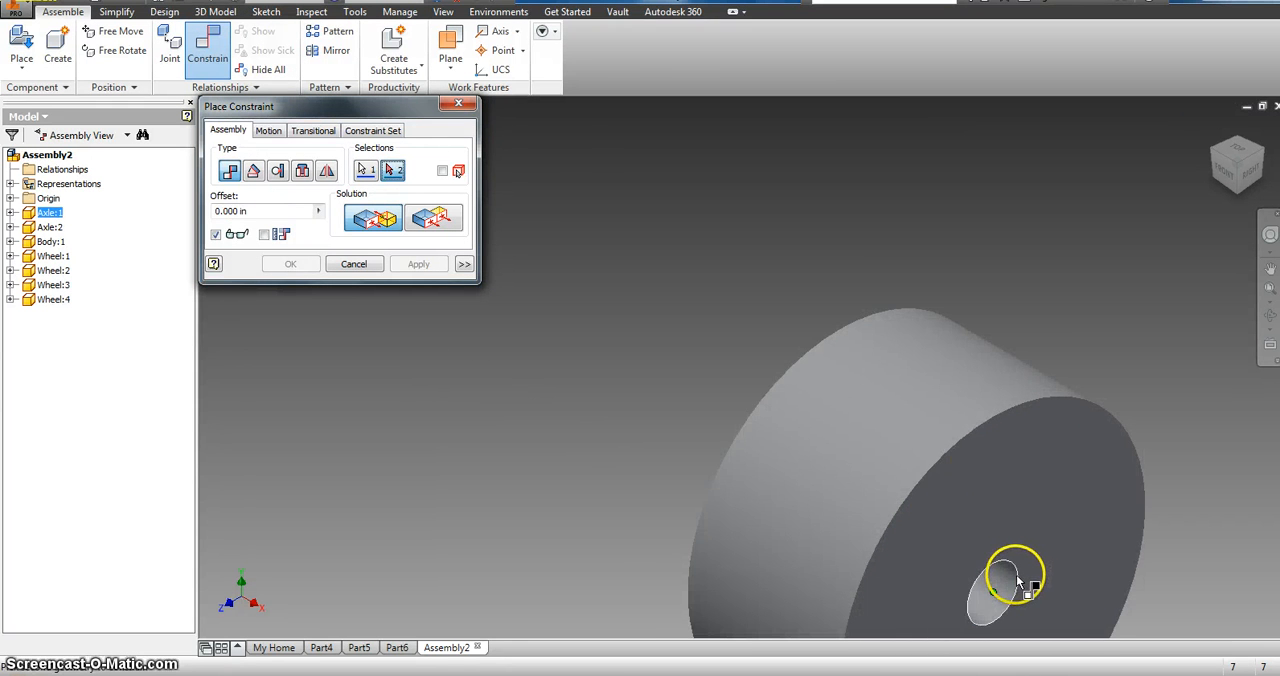
pyautogui.click(1018, 580)
pyautogui.click(398, 265)
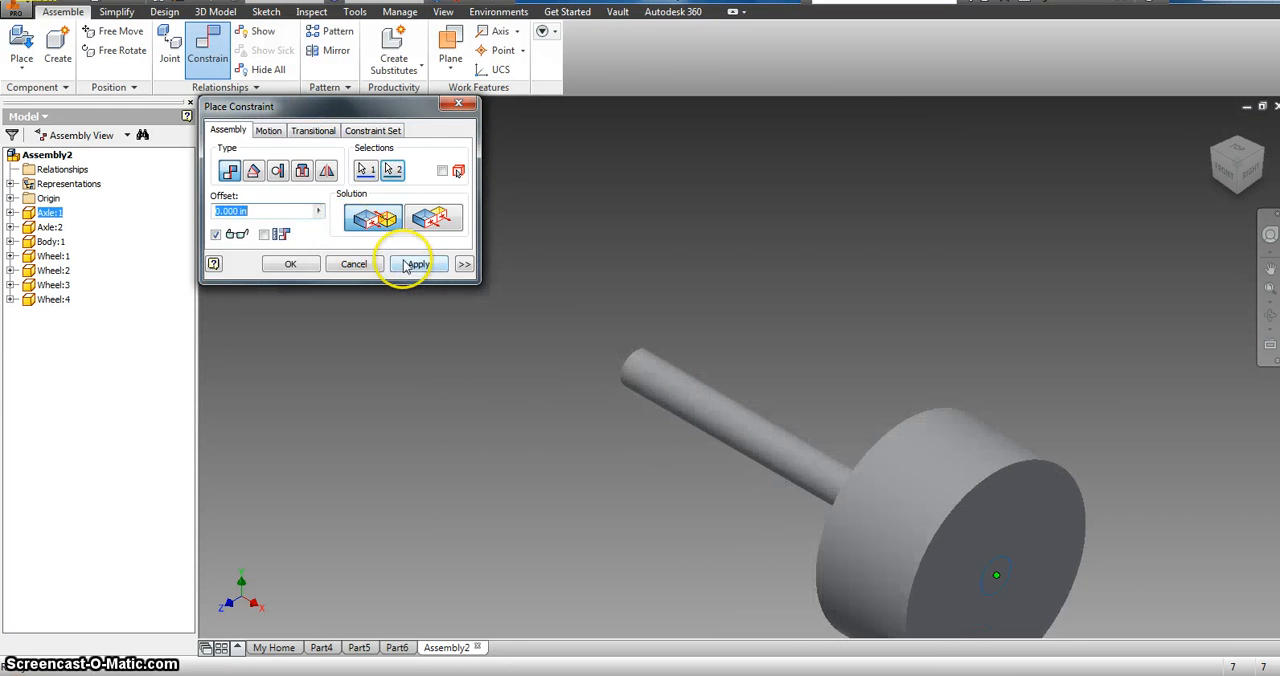
pyautogui.click(470, 104)
# Step: Reposition the joined axle and wheel and mate the axle's centreline to the axis of the wheel's hole with a 0.000 in offset
pyautogui.moveTo(723, 429); pyautogui.dragTo(384, 196)
pyautogui.moveTo(607, 265); pyautogui.dragTo(597, 309)
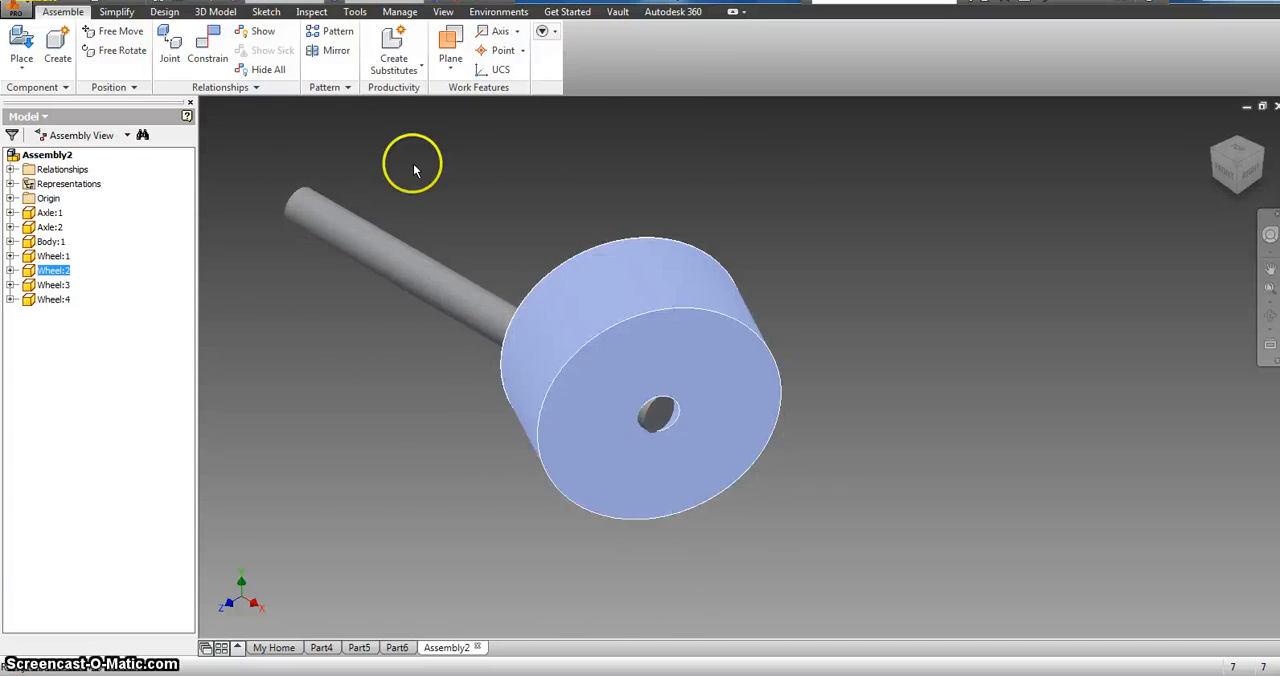
pyautogui.click(224, 50)
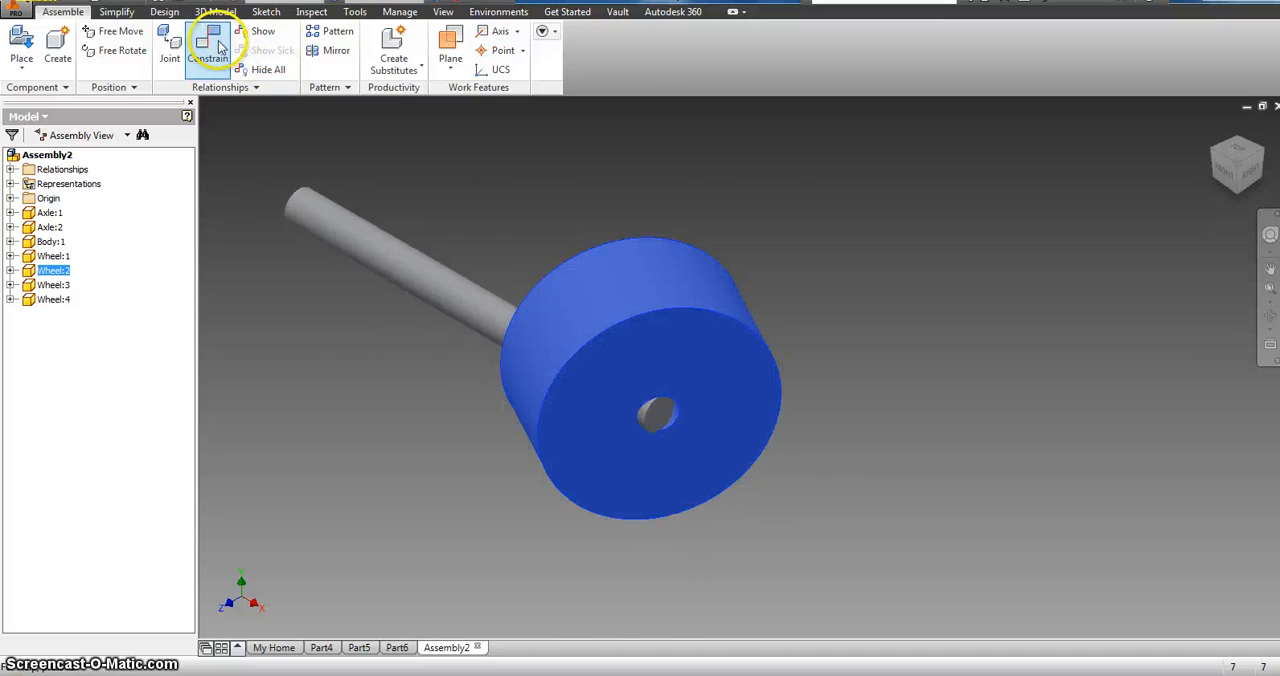
pyautogui.click(480, 316)
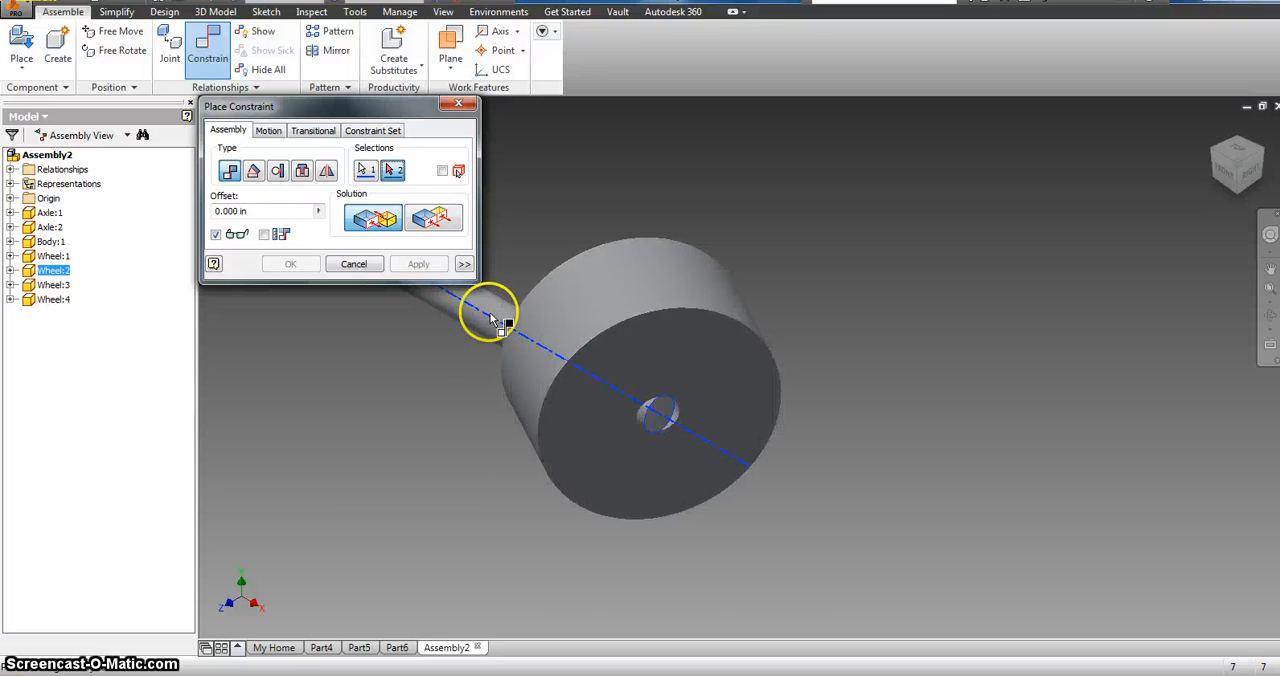
pyautogui.scroll(5, 634, 406)
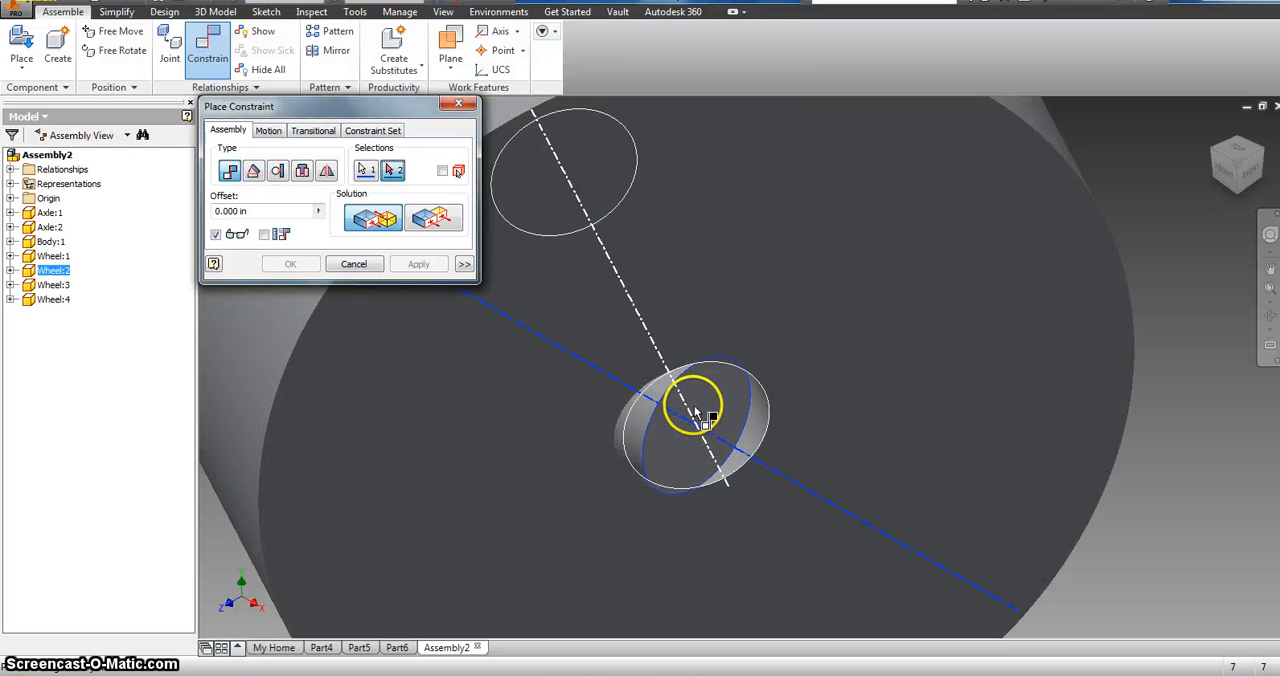
pyautogui.click(693, 412)
pyautogui.click(418, 272)
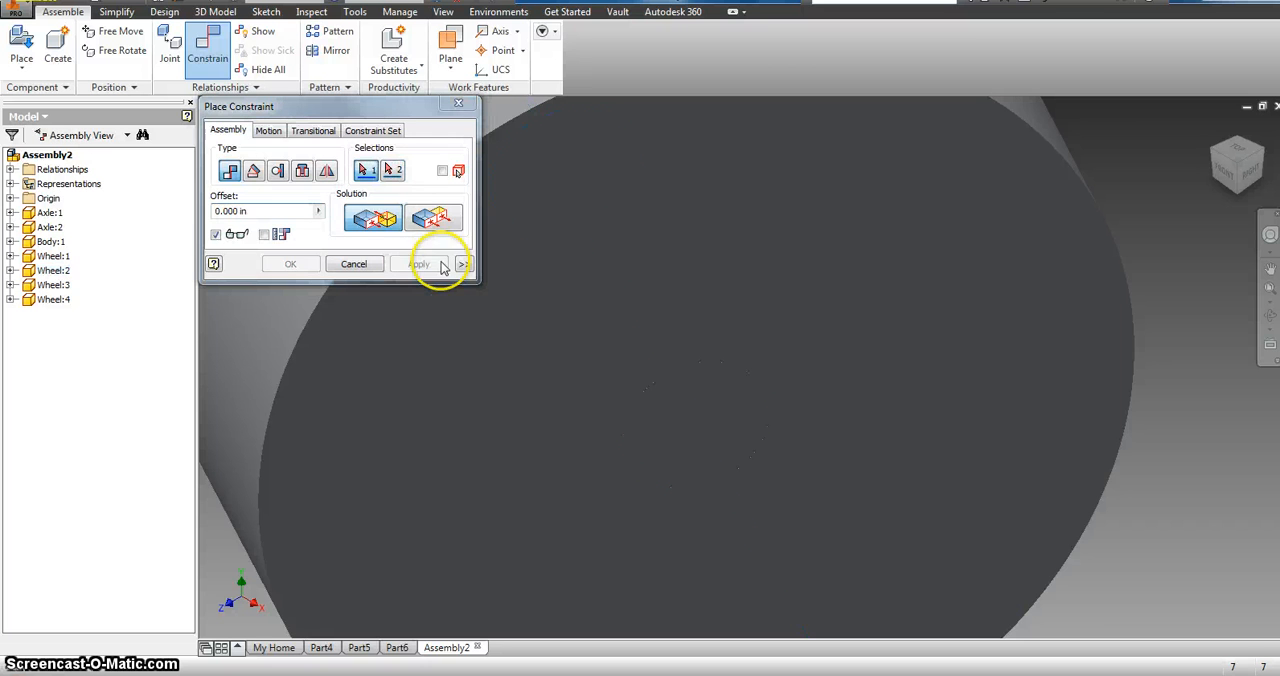
pyautogui.click(457, 103)
# Step: Move the joined wheel and axle around to test how they follow each other
pyautogui.scroll(-10, 560, 205)
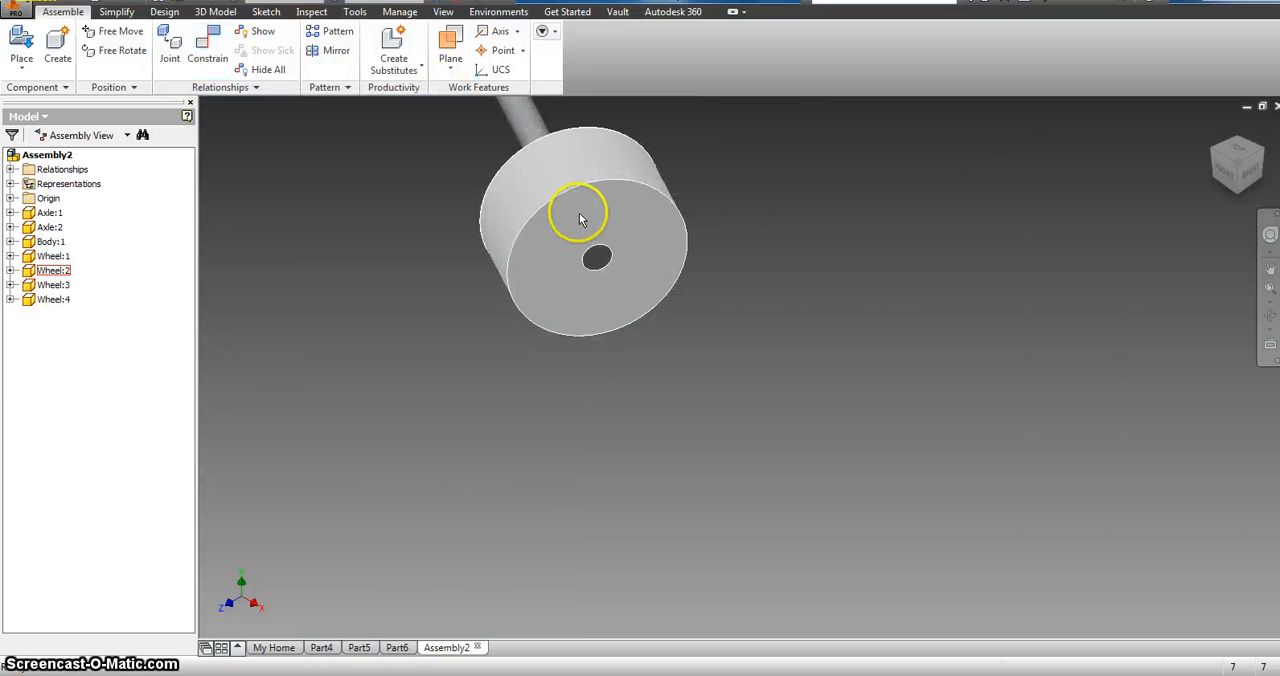
pyautogui.moveTo(597, 248); pyautogui.dragTo(697, 449)
pyautogui.moveTo(597, 203); pyautogui.dragTo(482, 278)
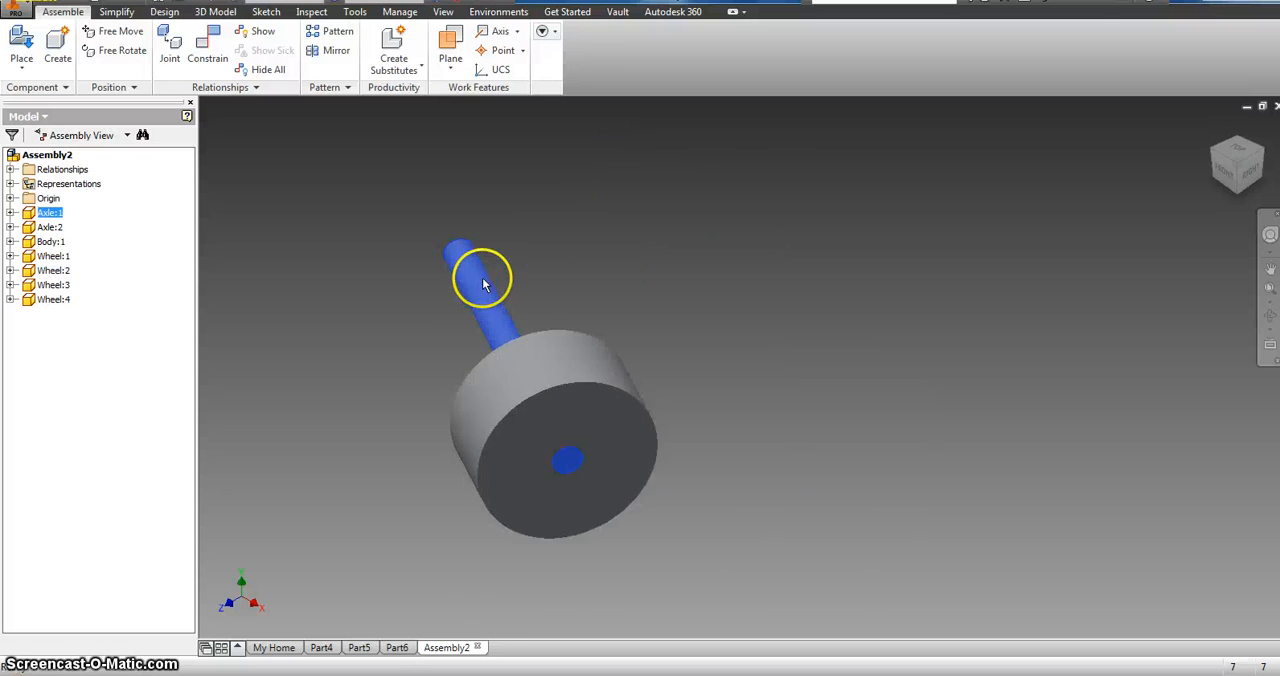
pyautogui.moveTo(673, 363); pyautogui.dragTo(548, 224)
pyautogui.scroll(5, 568, 206)
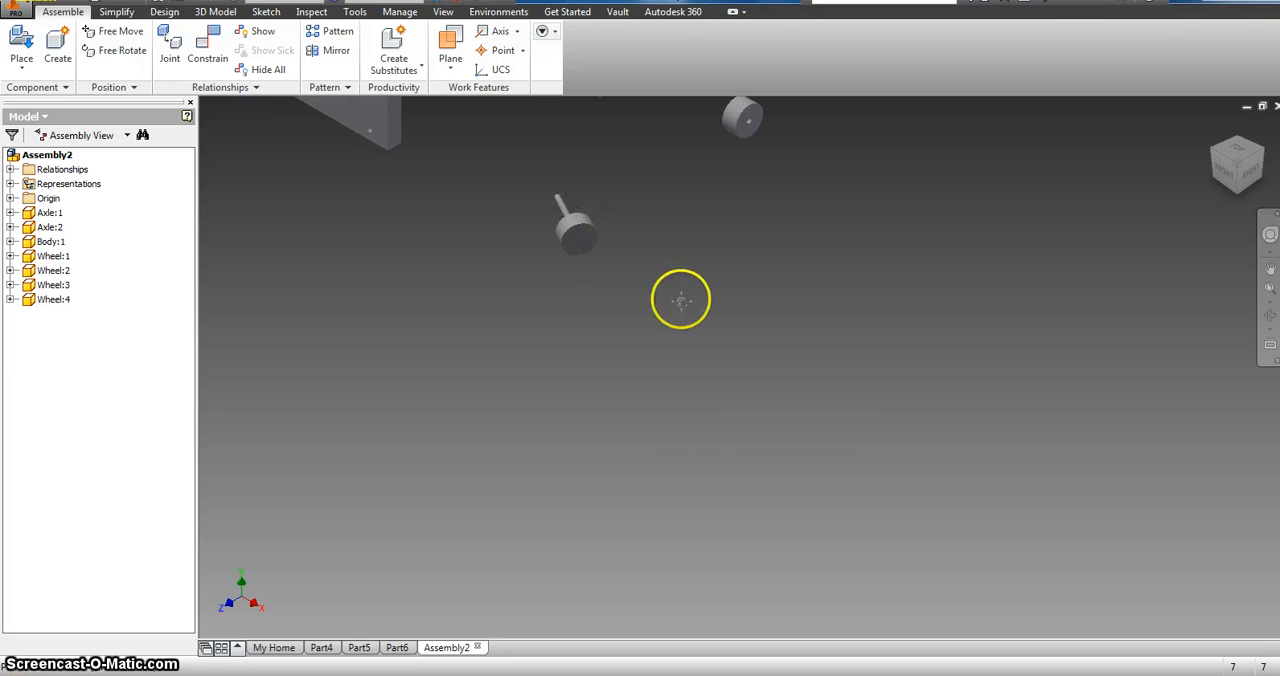
pyautogui.scroll(3, 532, 214)
pyautogui.click(207, 45)
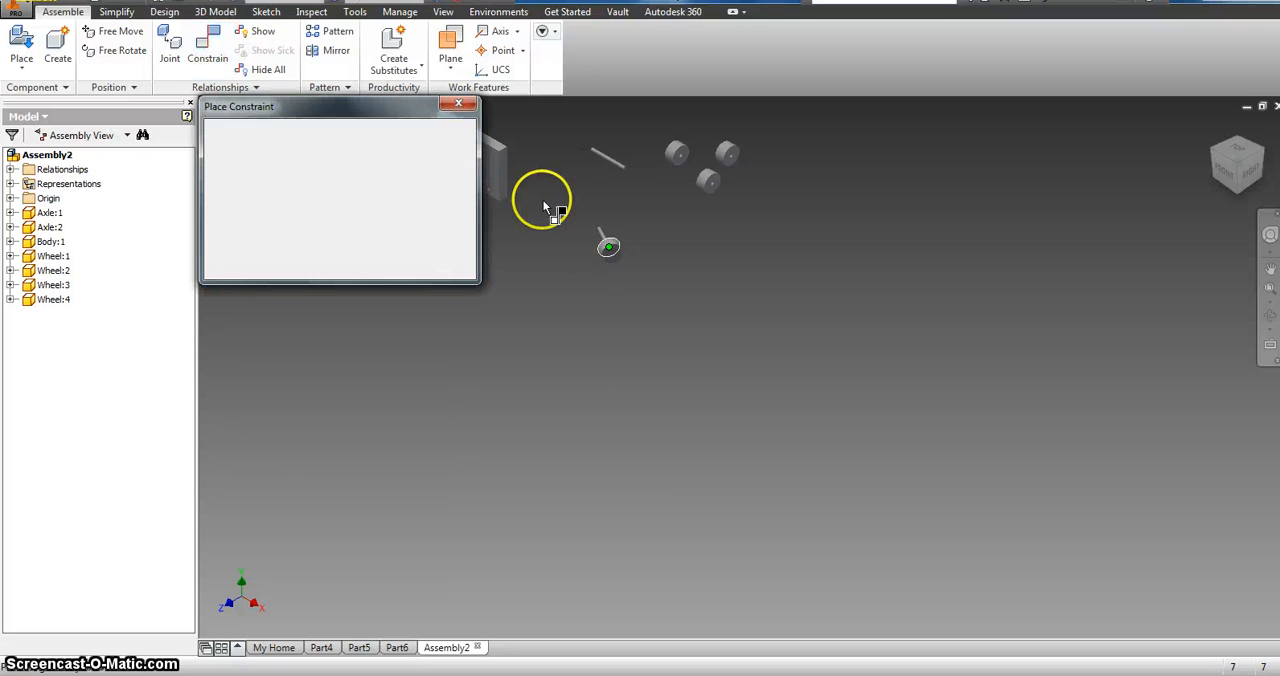
pyautogui.scroll(-5, 617, 228)
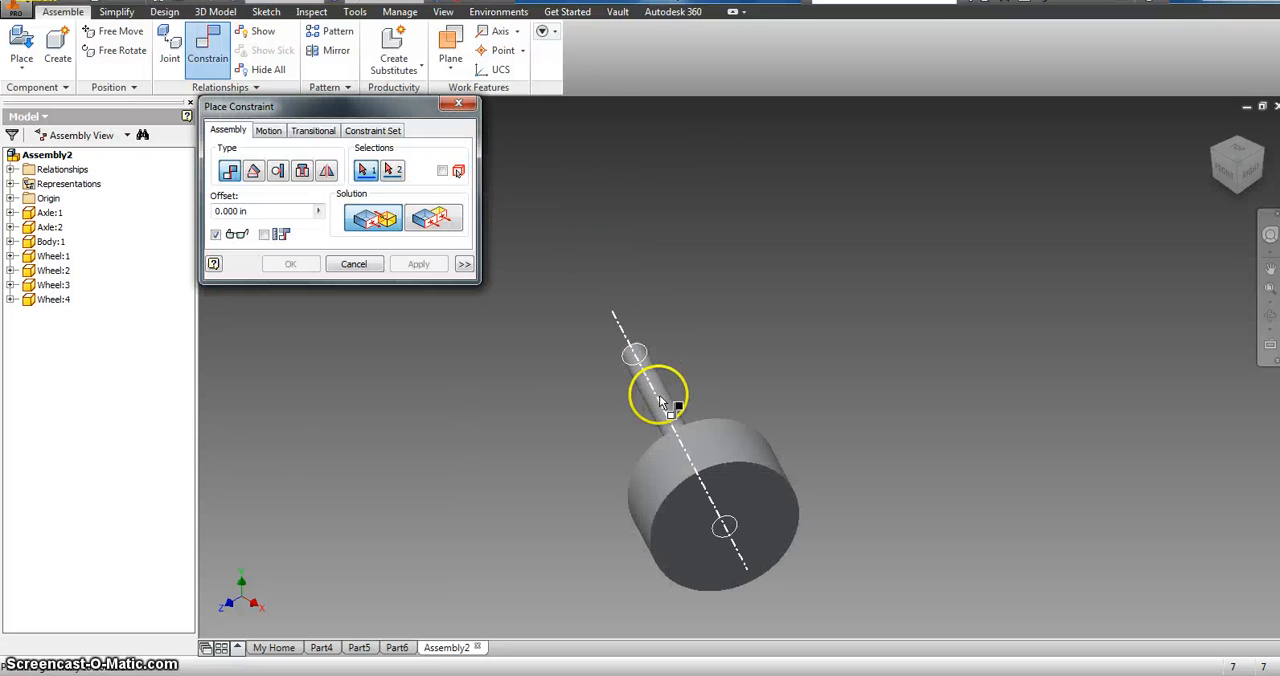
pyautogui.click(659, 401)
pyautogui.scroll(5, 566, 192)
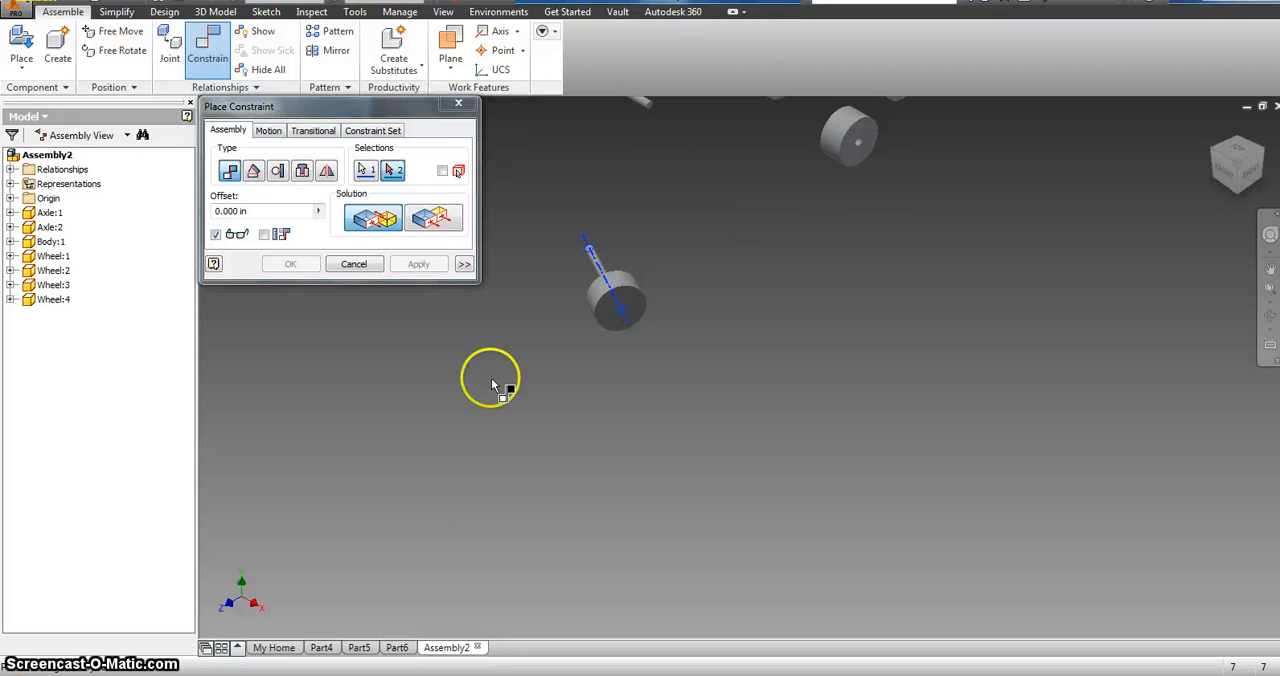
pyautogui.scroll(-1, 557, 209)
pyautogui.scroll(5, 529, 177)
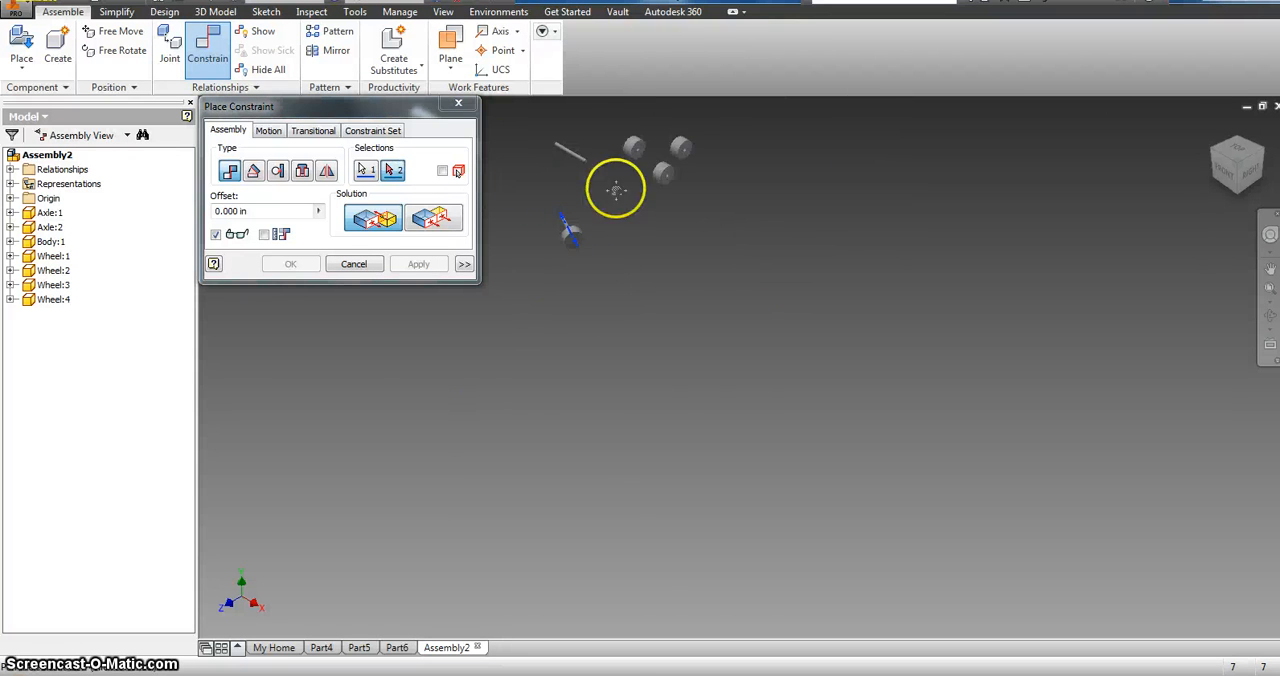
pyautogui.scroll(1, 516, 150)
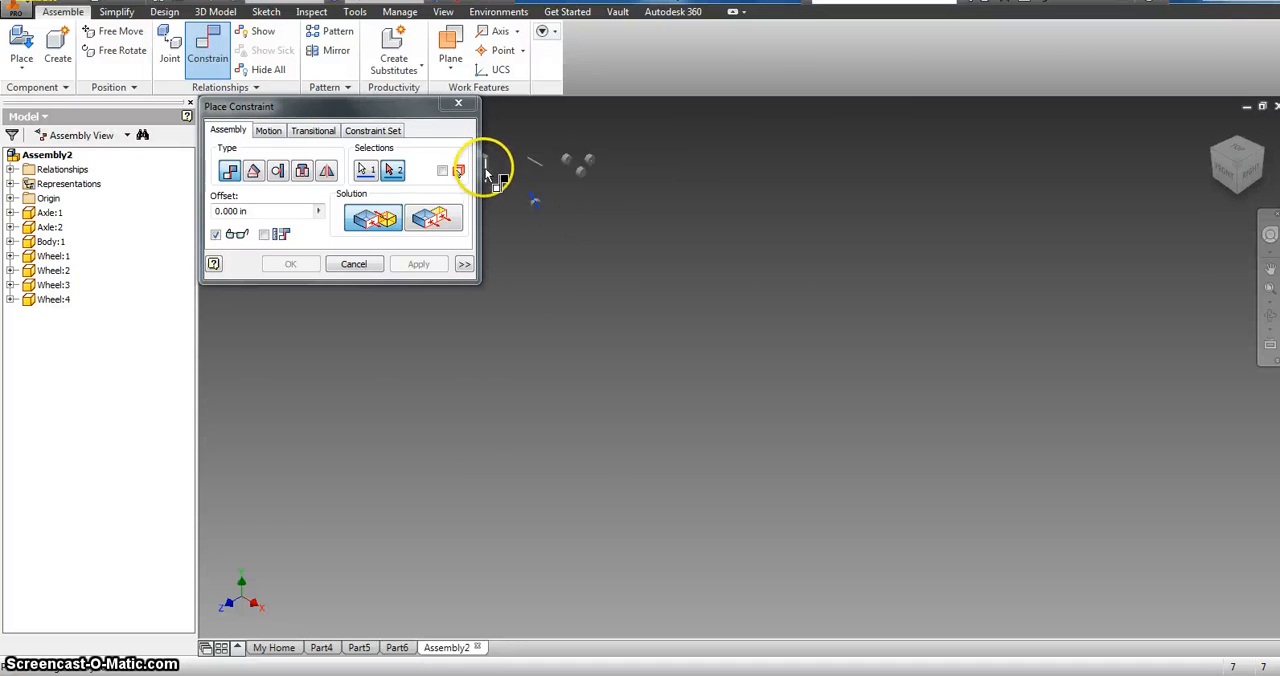
pyautogui.click(458, 103)
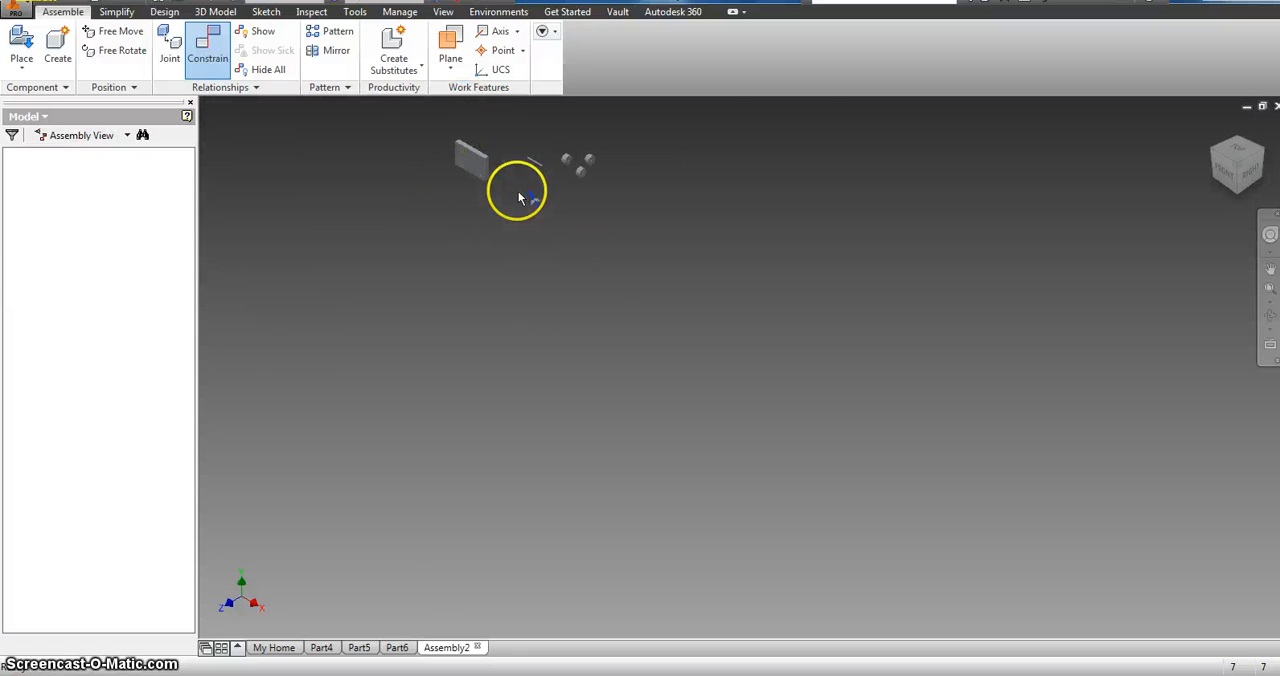
# Step: Move the joined wheel and axle closer to the lower edge of the body
pyautogui.scroll(-3, 519, 197)
pyautogui.moveTo(601, 270); pyautogui.dragTo(538, 236)
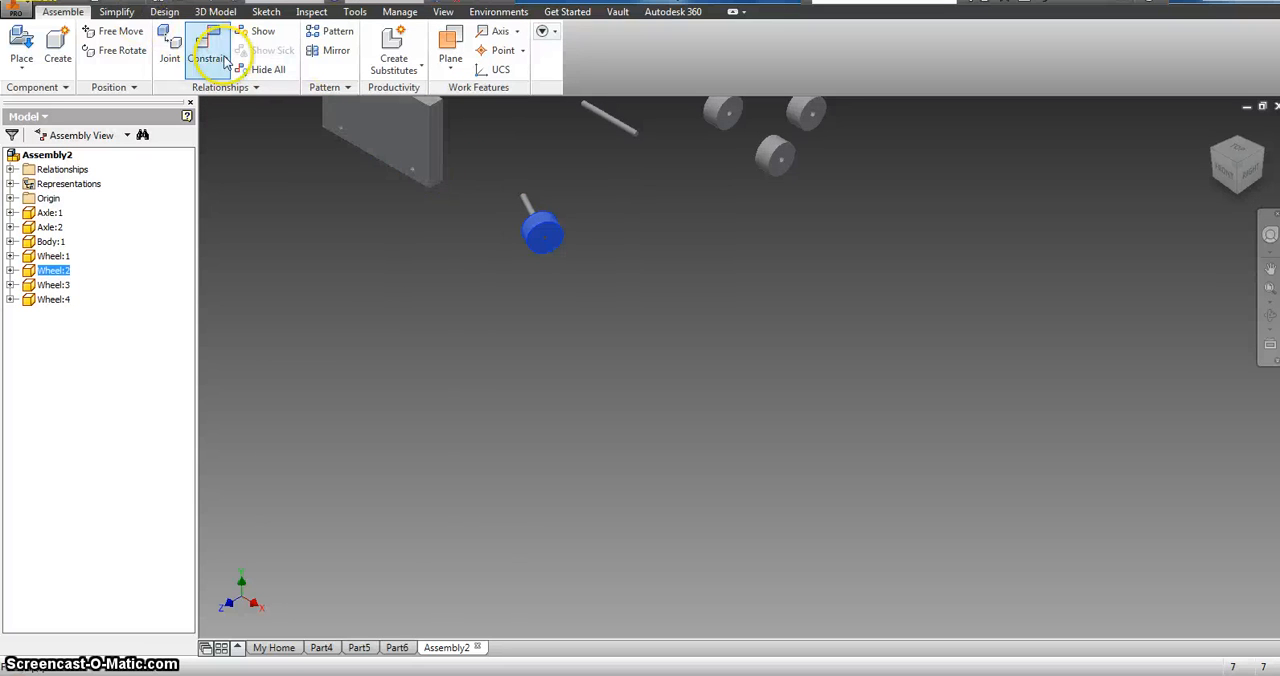
pyautogui.scroll(3, 386, 183)
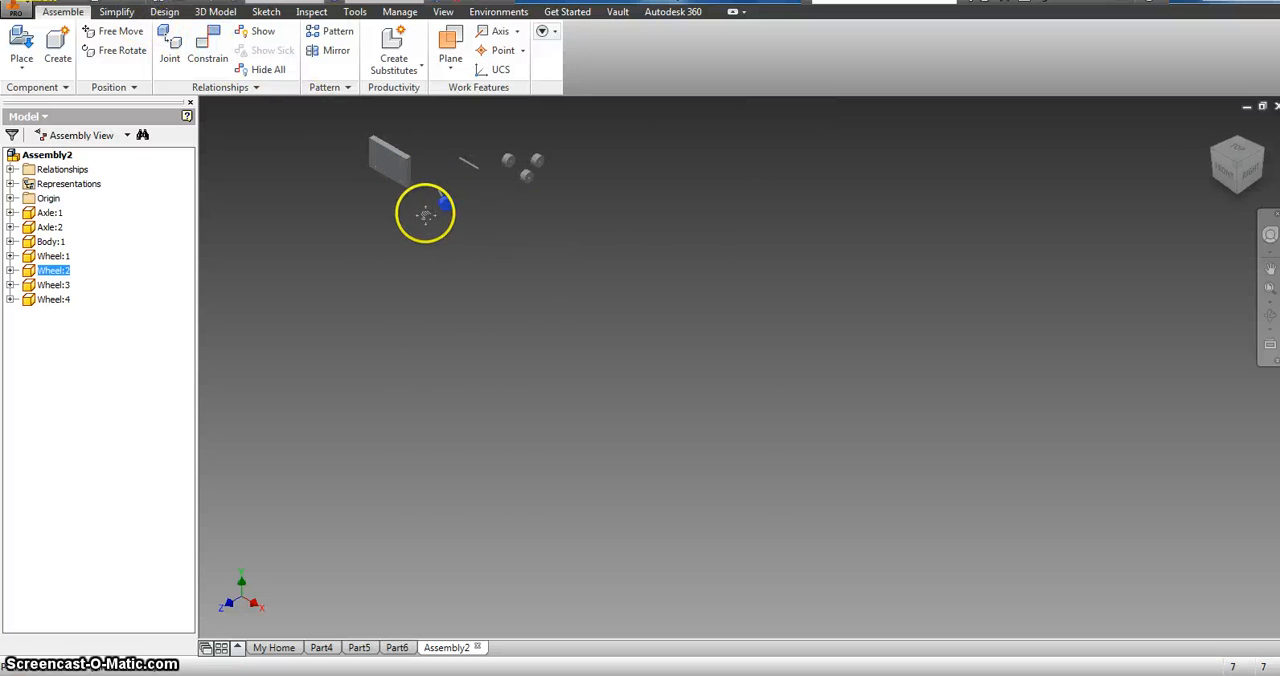
pyautogui.moveTo(399, 184); pyautogui.dragTo(438, 196, button='middle')
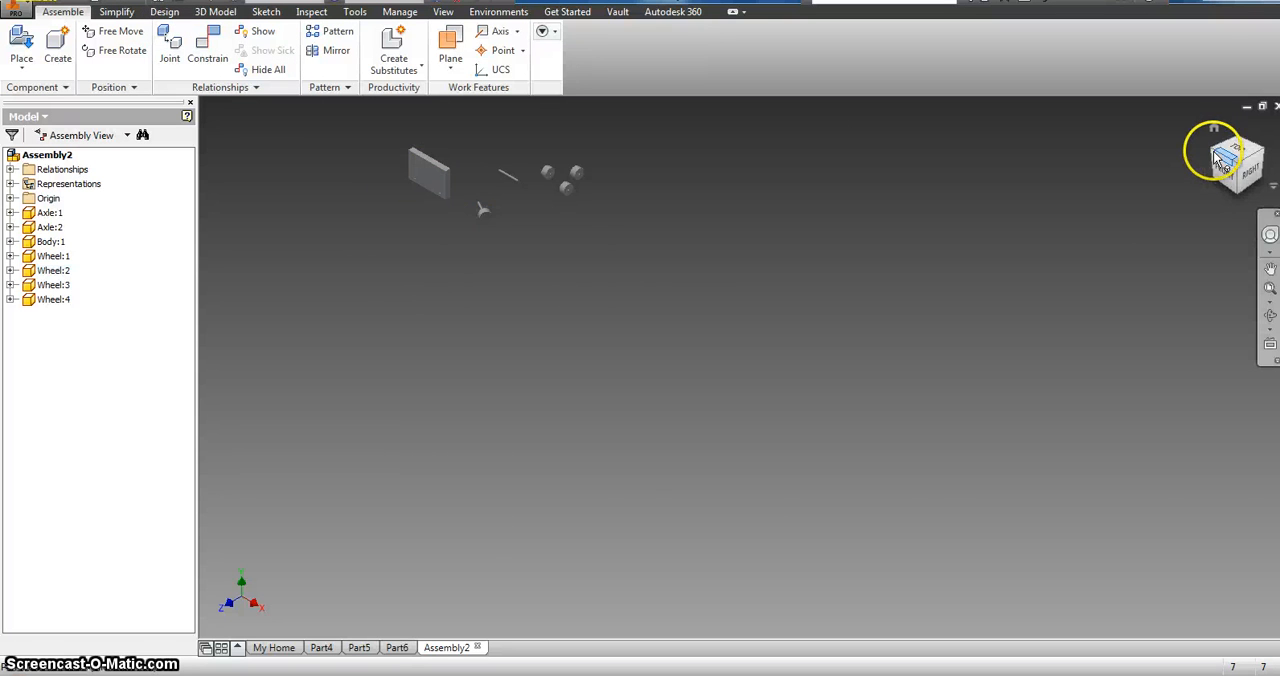
# Step: Mate the centreline of the axle carrying the wheel to the axis of the body's nearest hole with a 0.000 in offset
pyautogui.click(1216, 160)
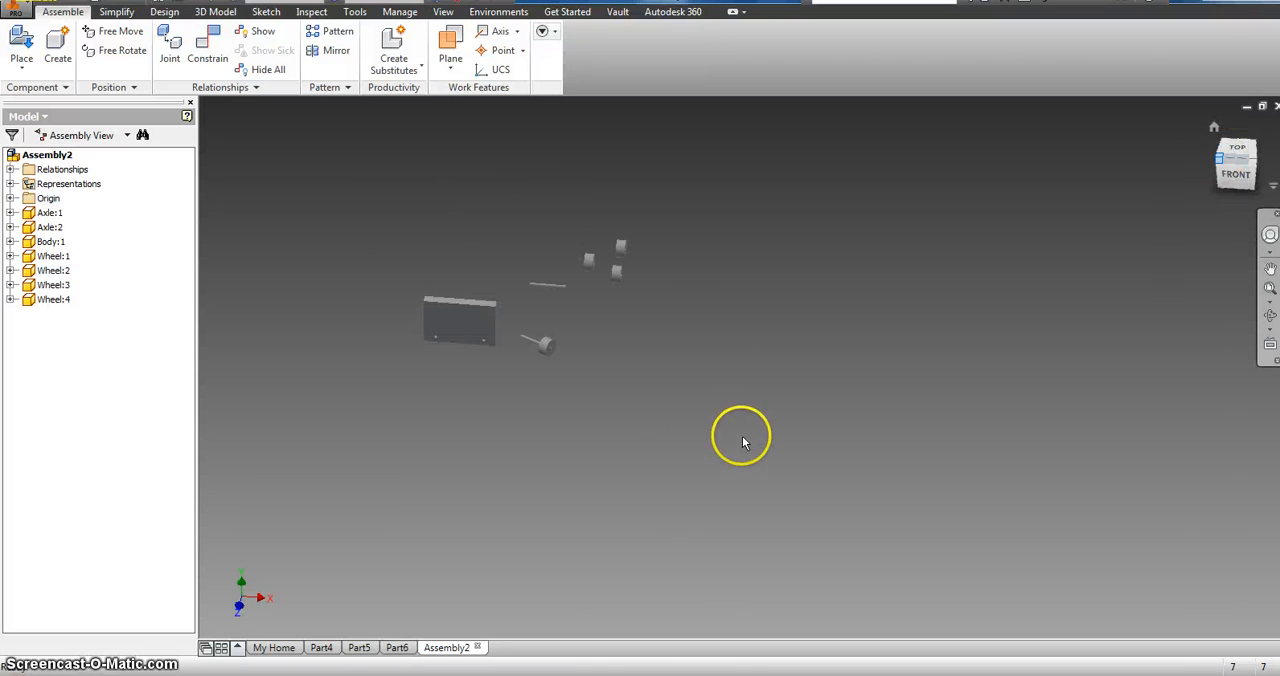
pyautogui.scroll(5, 786, 371)
pyautogui.moveTo(786, 371); pyautogui.dragTo(978, 402)
pyautogui.click(209, 50)
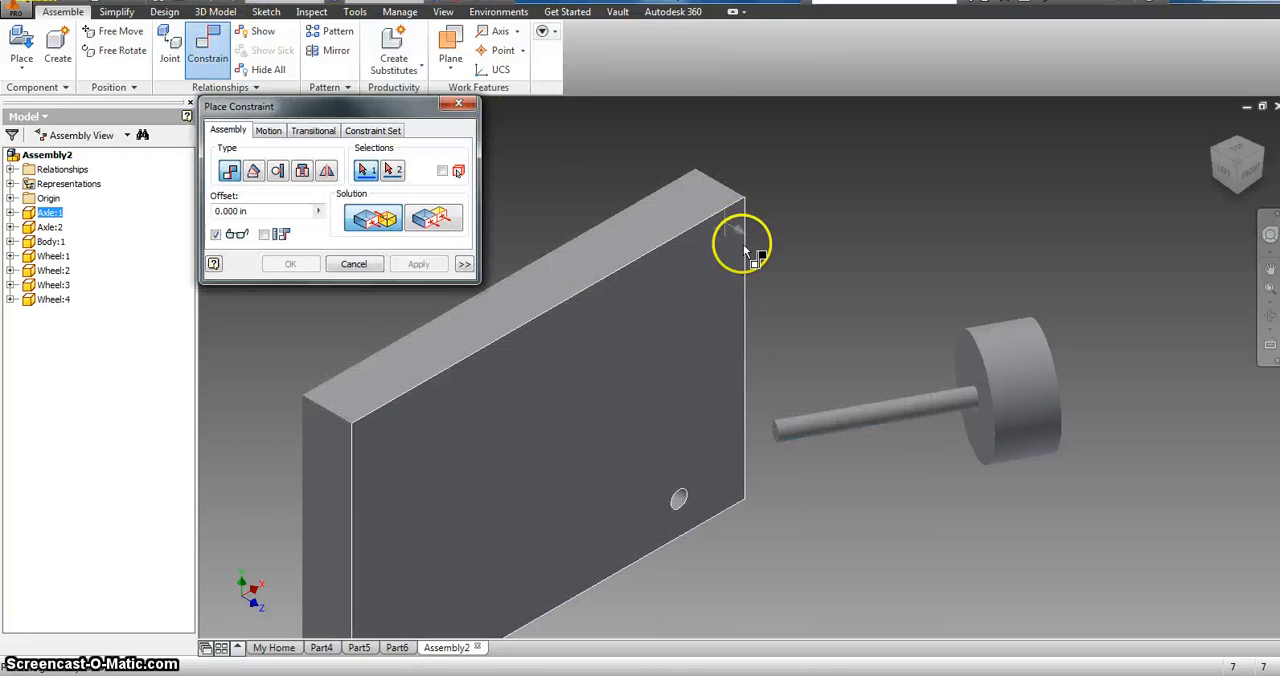
pyautogui.click(871, 419)
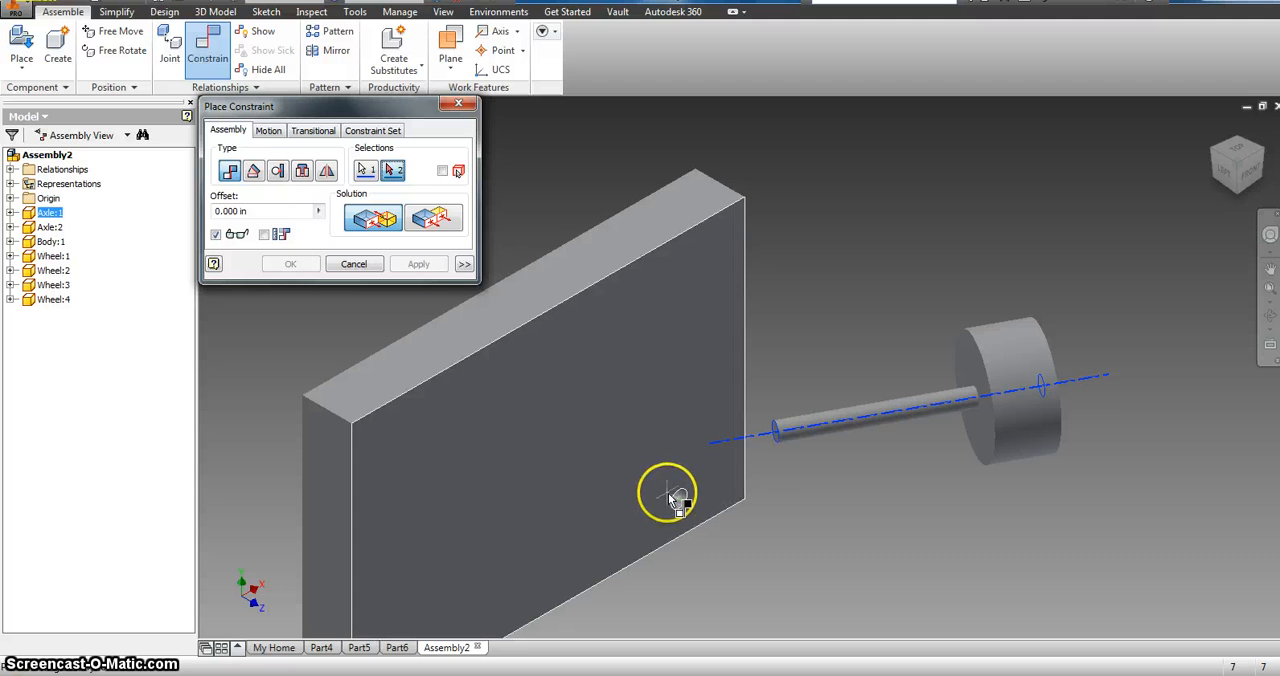
pyautogui.click(680, 505)
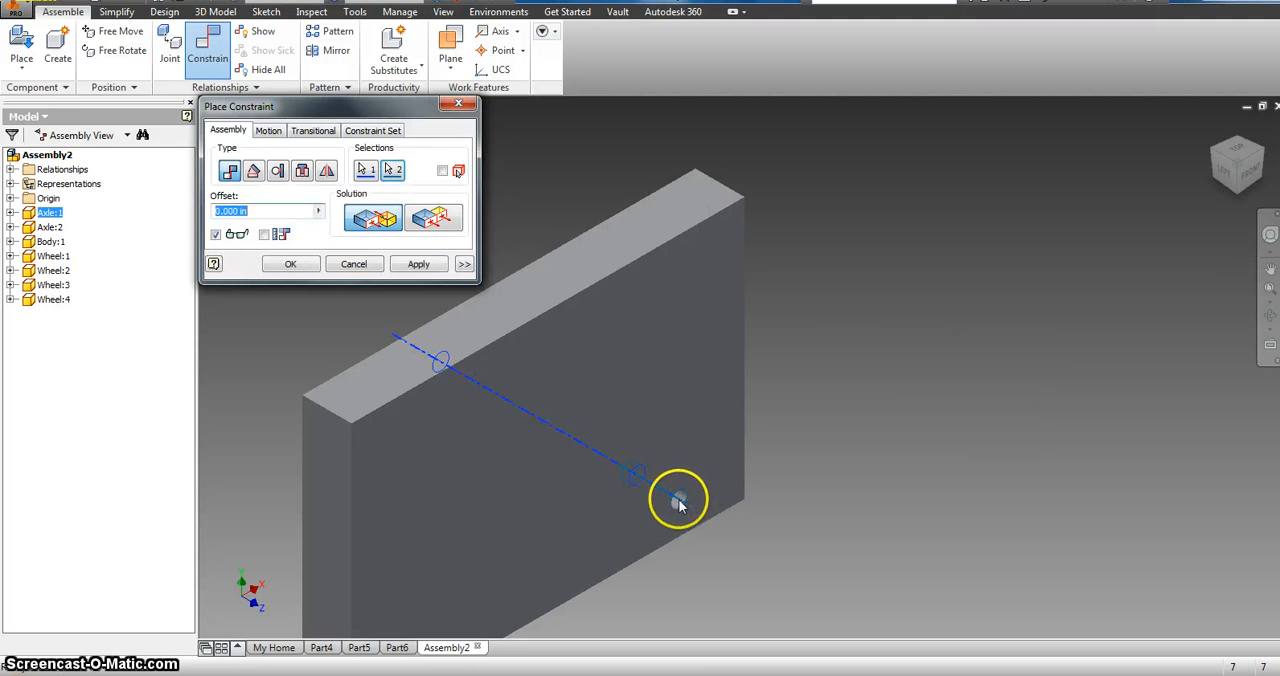
pyautogui.click(416, 264)
pyautogui.click(458, 104)
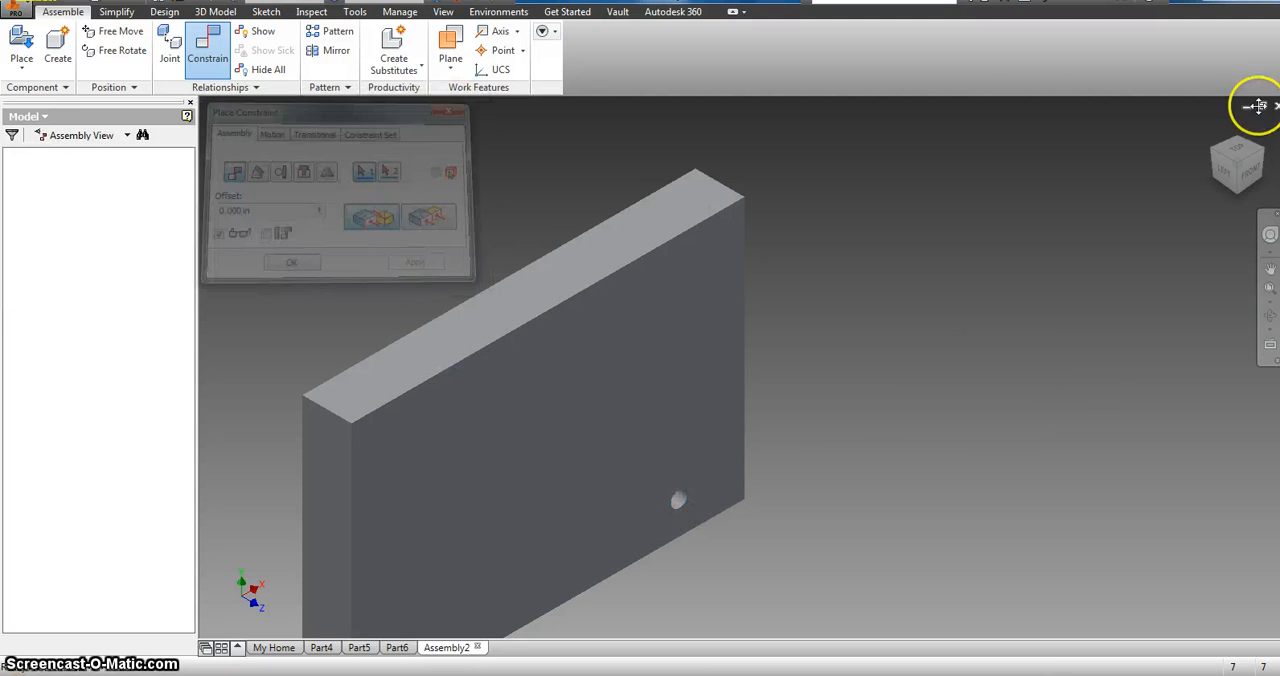
# Step: Slide the joined wheel and axle along the body's hole so the axle passes through it, and reposition the body with them
pyautogui.click(1215, 155)
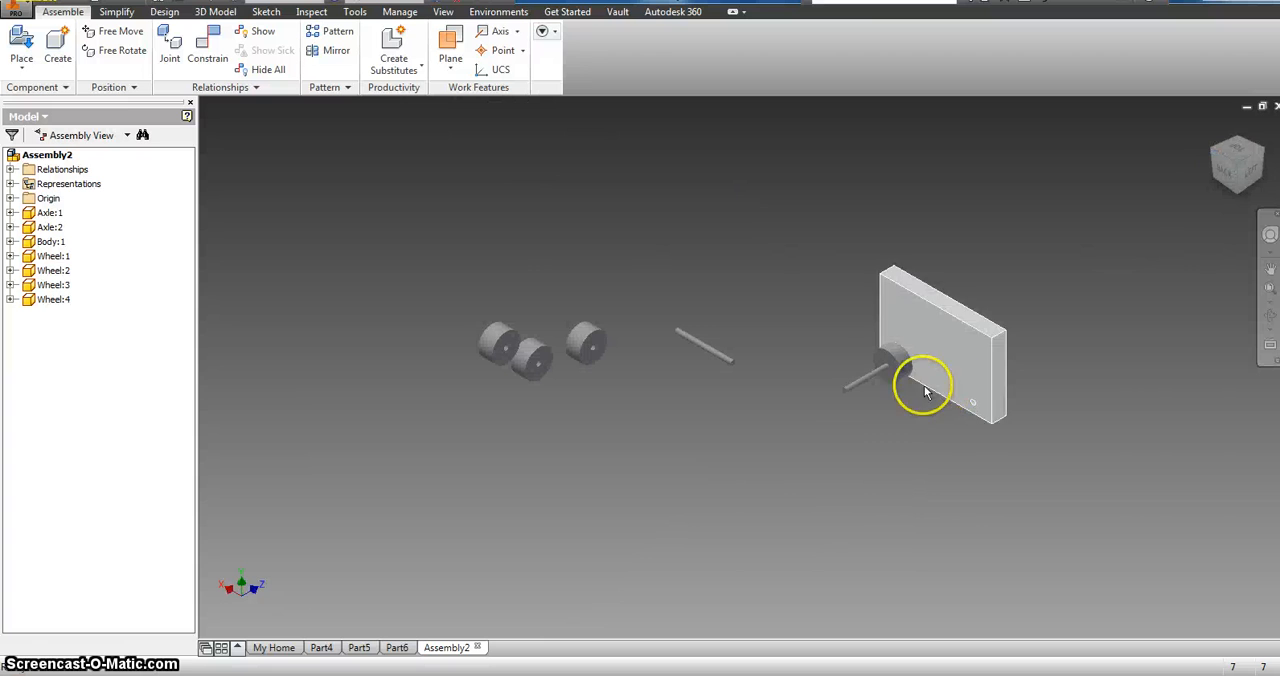
pyautogui.moveTo(893, 373); pyautogui.dragTo(969, 345)
pyautogui.click(1006, 345)
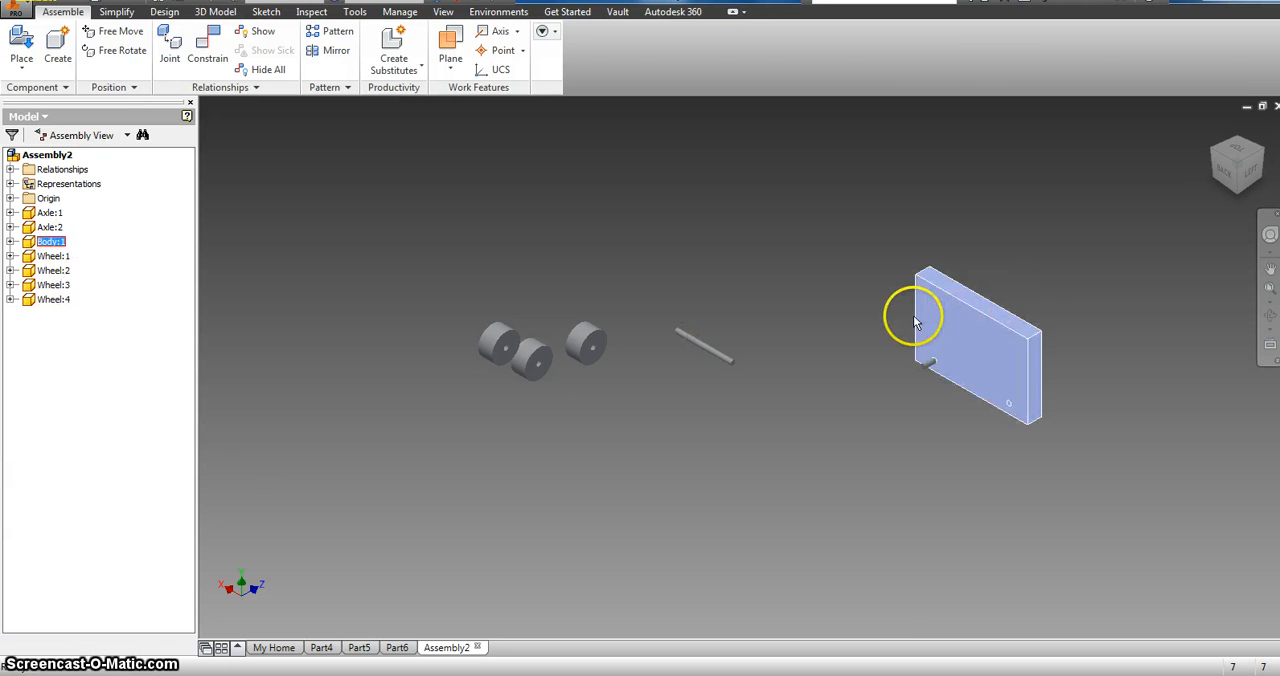
pyautogui.moveTo(908, 314)
pyautogui.mouseDown()
pyautogui.moveTo(1029, 334)
pyautogui.moveTo(995, 337)
pyautogui.mouseUp()
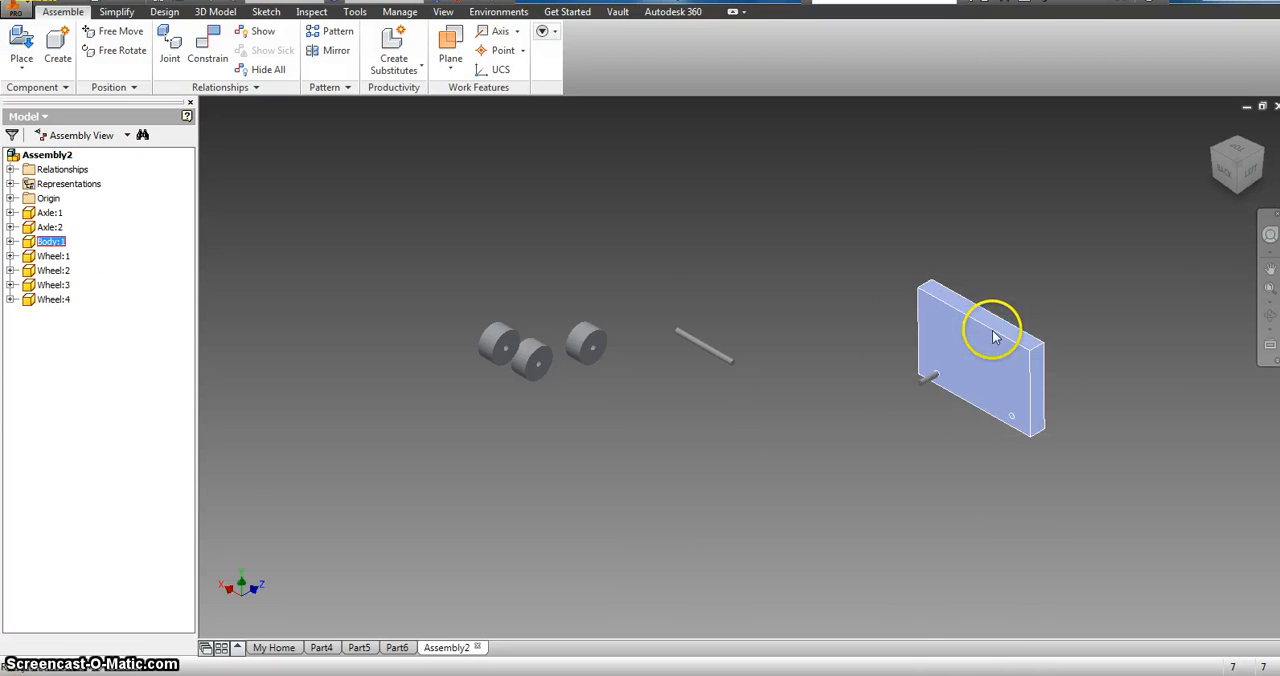
# Step: Ground the body and move the axle in its hole to test how it slides against the fixed body
pyautogui.rightClick(969, 332)
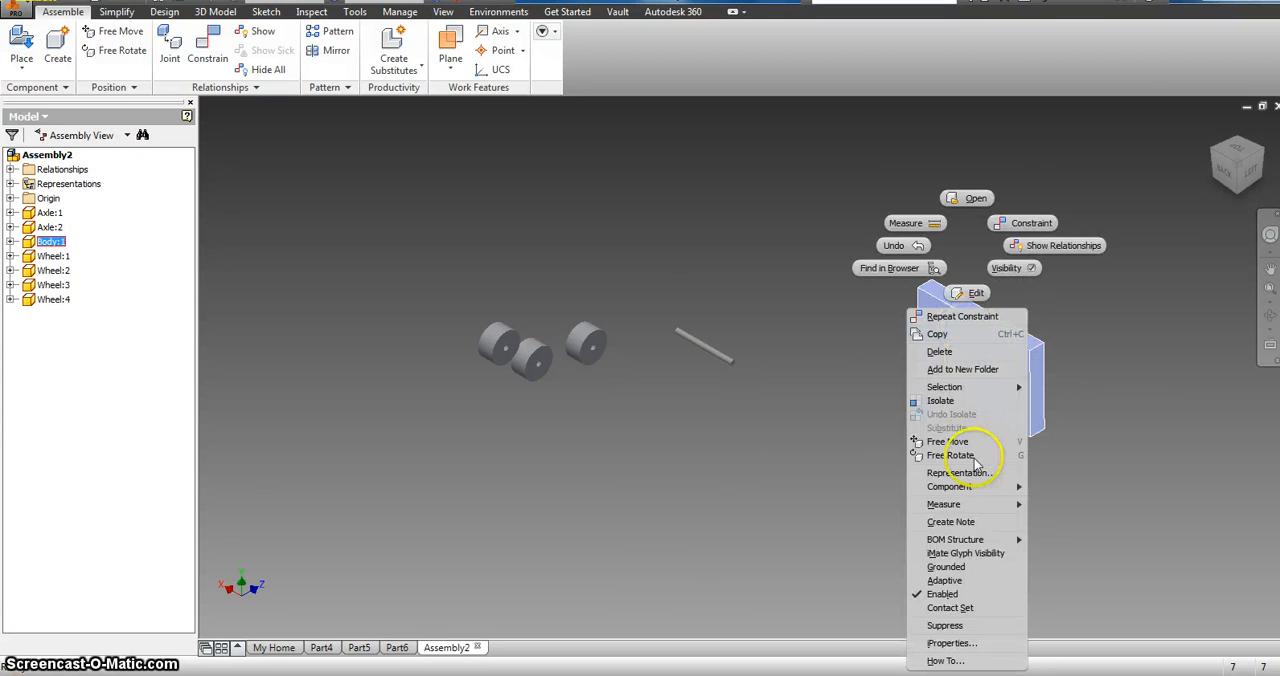
pyautogui.click(948, 567)
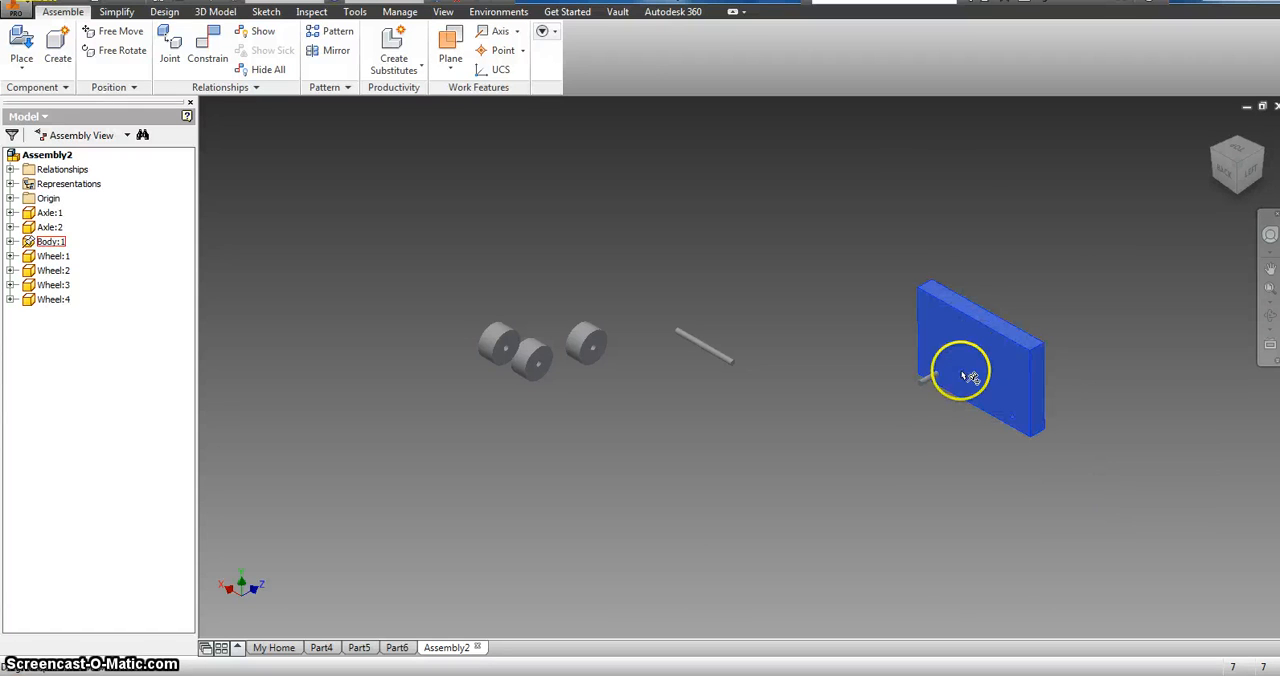
pyautogui.click(926, 381)
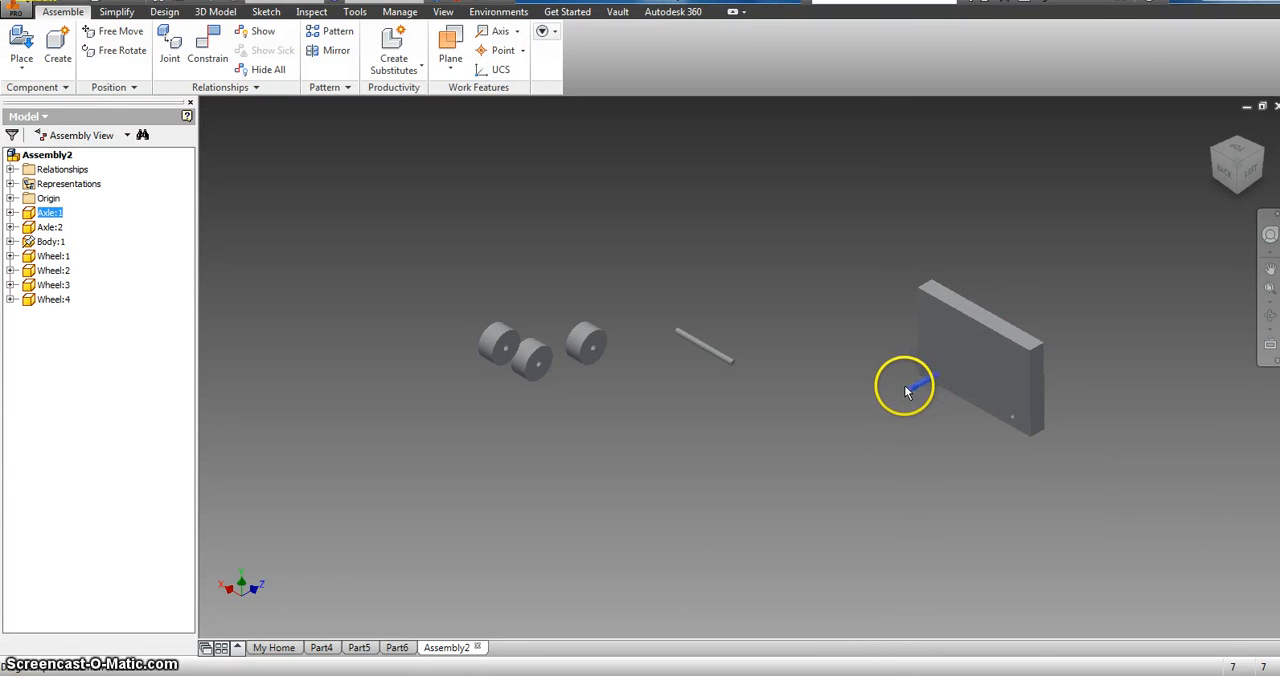
pyautogui.scroll(3, 932, 380)
pyautogui.scroll(-6, 932, 380)
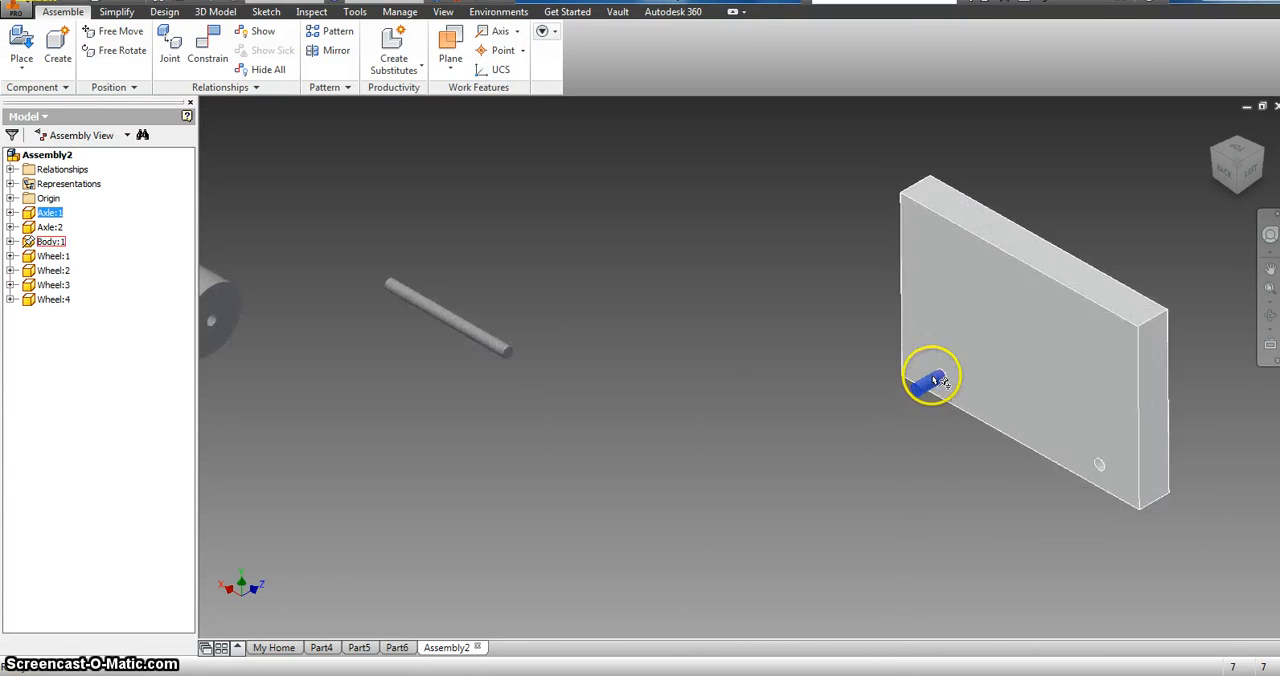
pyautogui.click(1045, 352)
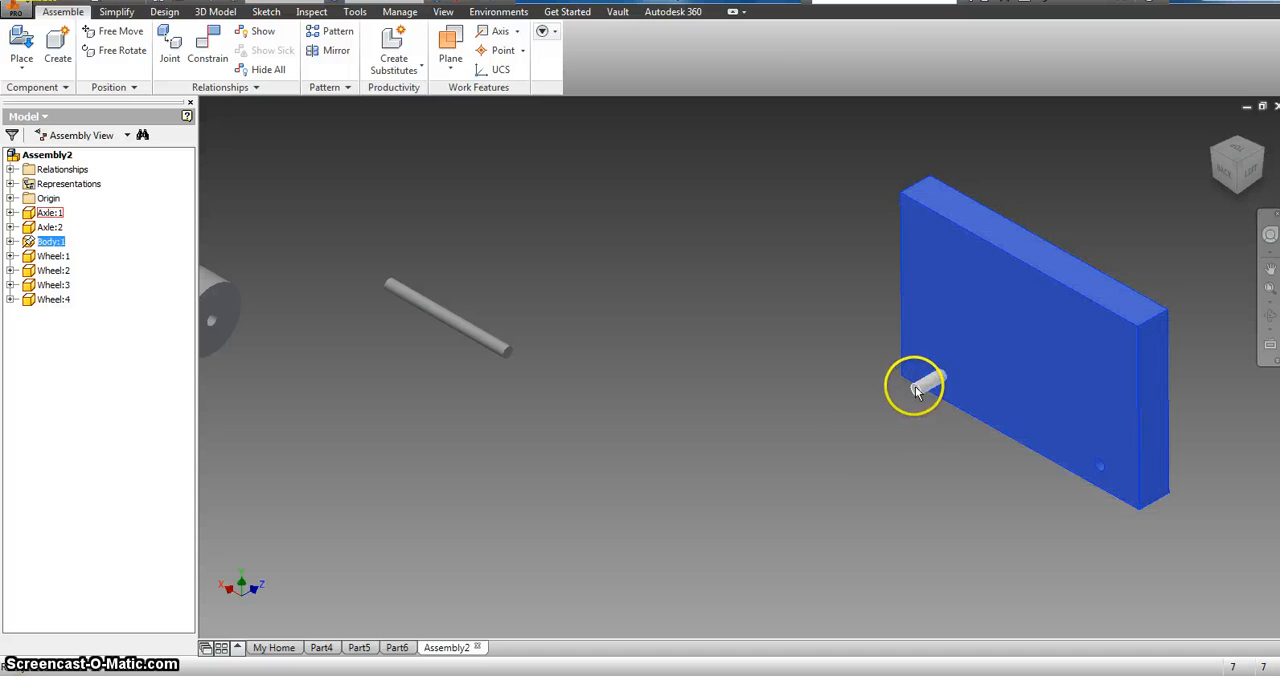
pyautogui.moveTo(915, 388)
pyautogui.mouseDown()
pyautogui.moveTo(831, 437)
pyautogui.moveTo(969, 363)
pyautogui.moveTo(980, 320)
pyautogui.moveTo(800, 456)
pyautogui.moveTo(891, 322)
pyautogui.moveTo(969, 385)
pyautogui.moveTo(966, 362)
pyautogui.moveTo(916, 408)
pyautogui.moveTo(929, 402)
pyautogui.mouseUp()
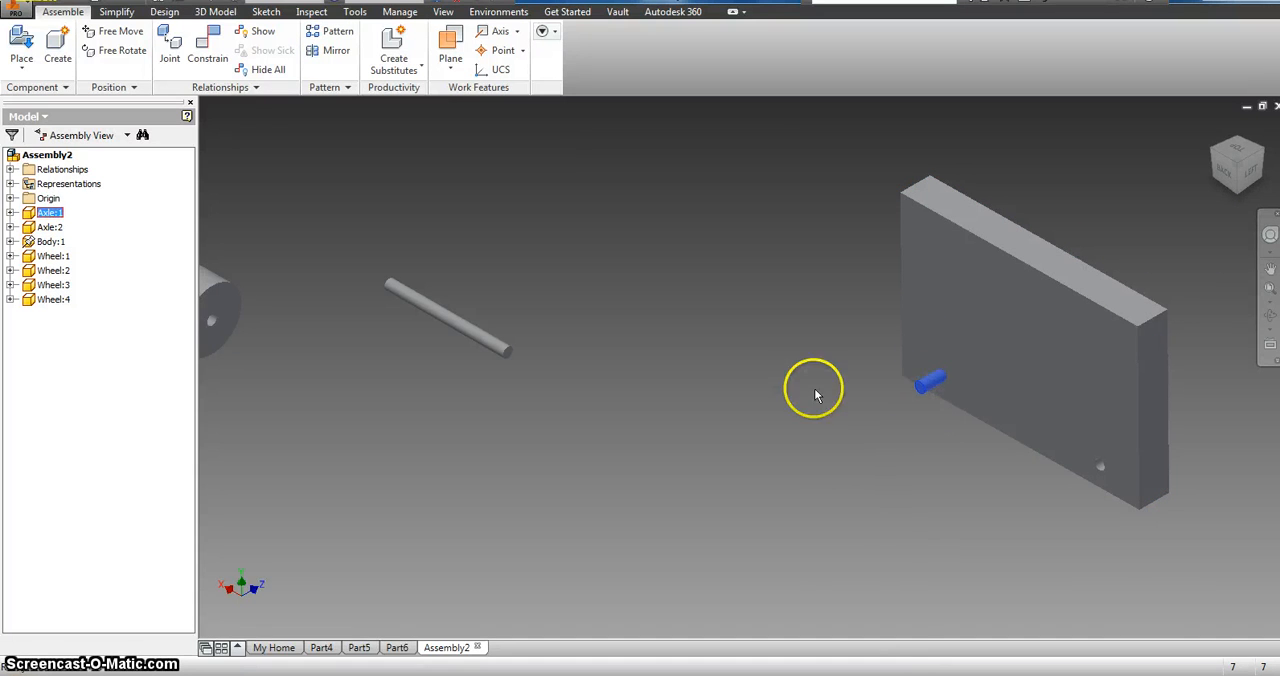
pyautogui.click(1255, 165)
pyautogui.press('F6')
pyautogui.scroll(-3, 853, 315)
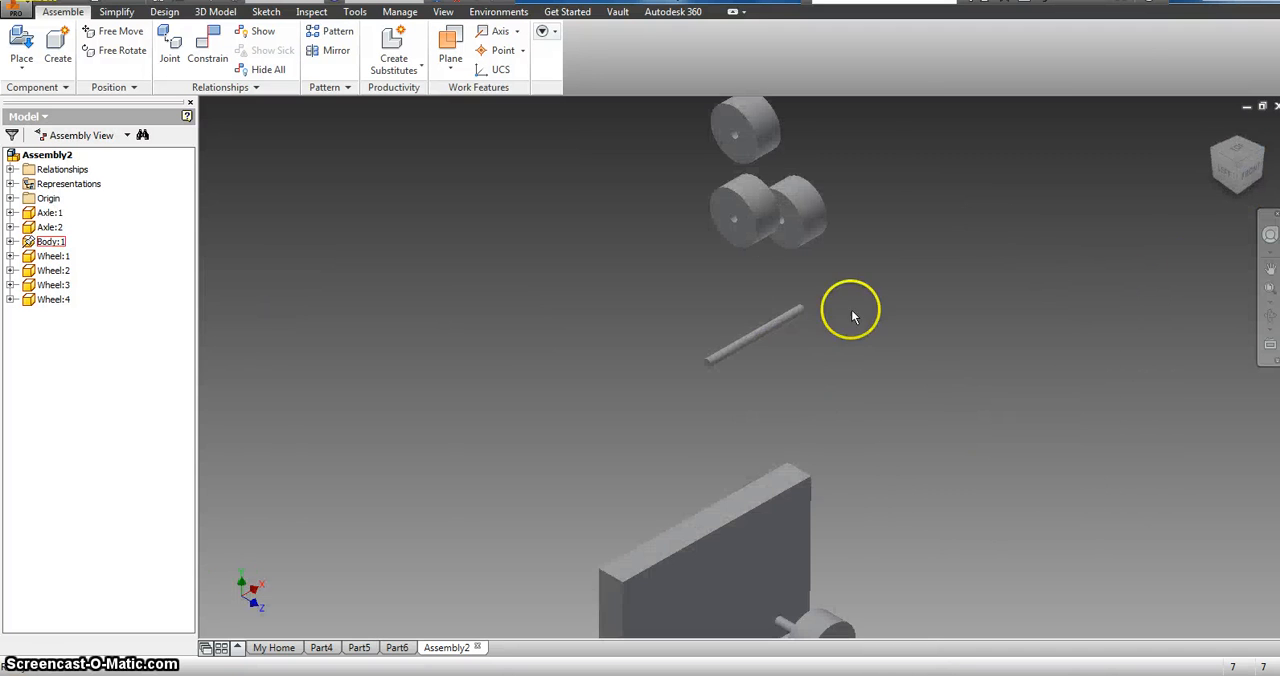
pyautogui.click(1212, 162)
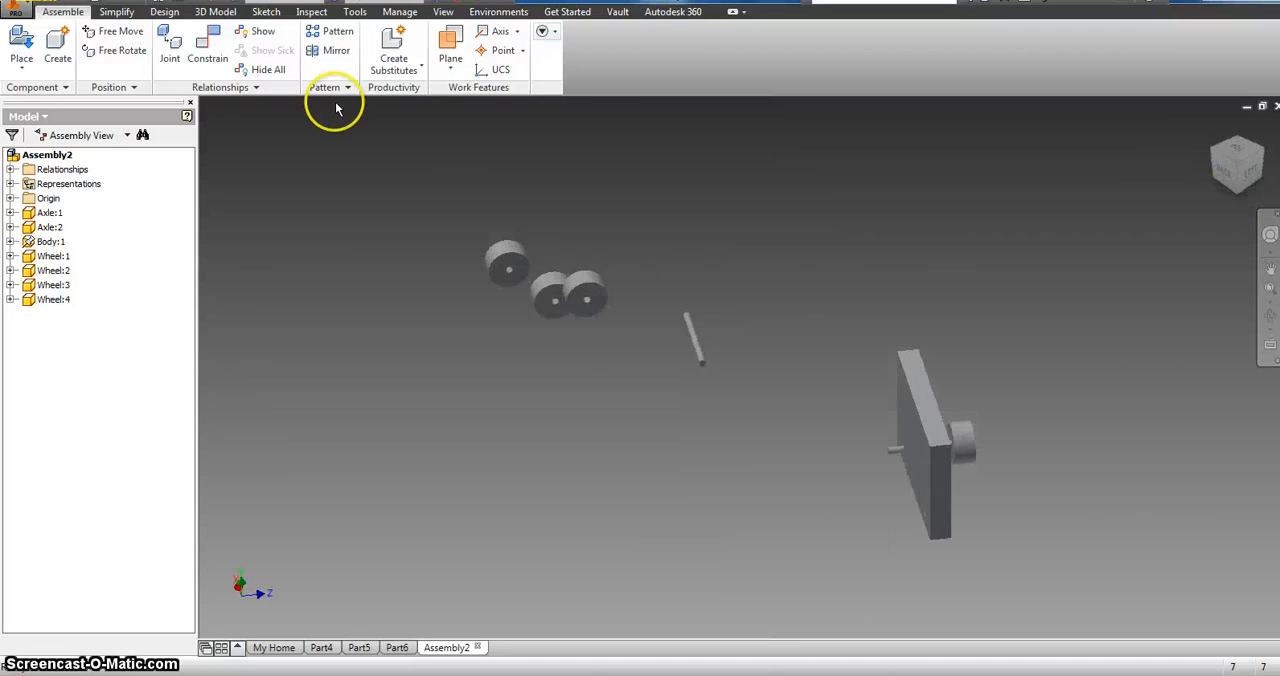
pyautogui.click(224, 46)
pyautogui.scroll(-2, 590, 360)
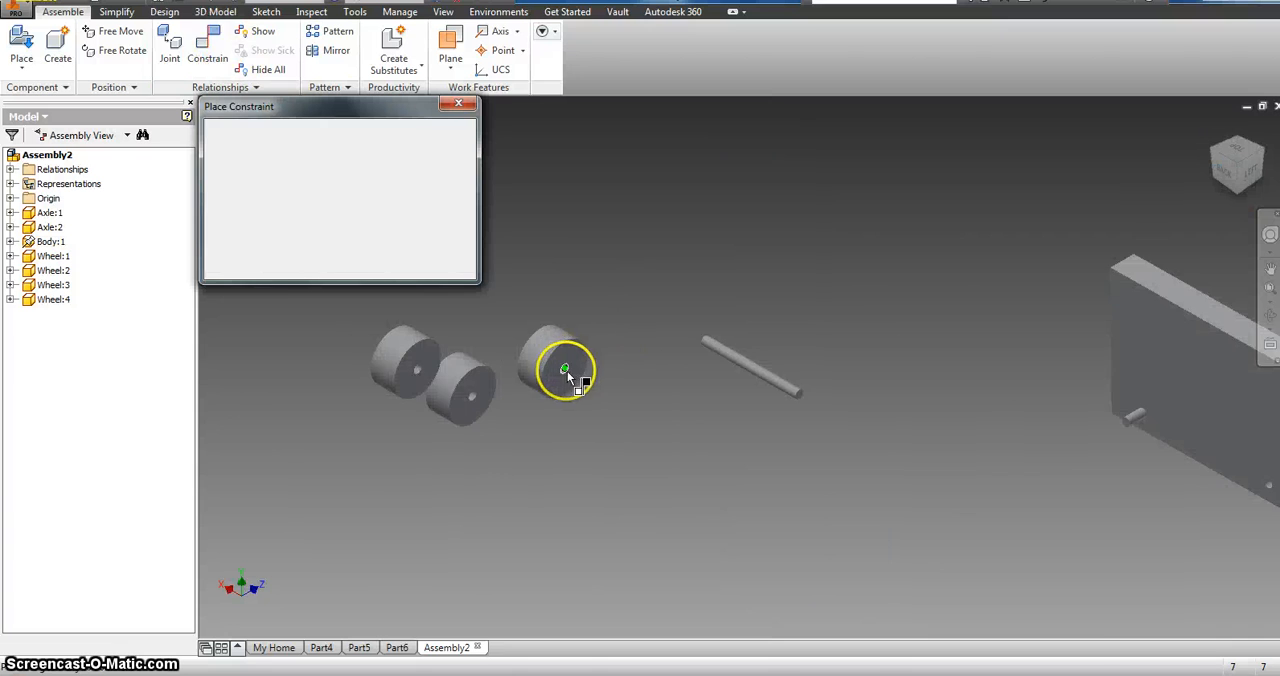
pyautogui.scroll(-2, 566, 374)
pyautogui.scroll(-2, 566, 374)
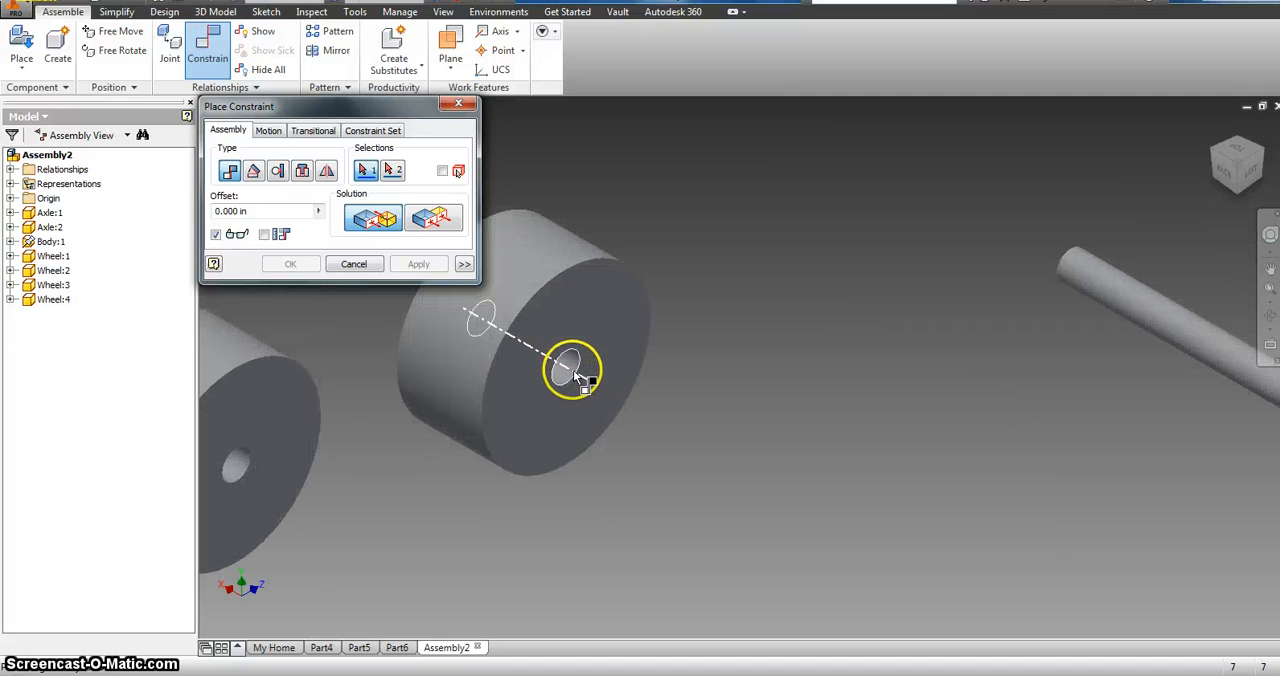
pyautogui.click(575, 374)
pyautogui.scroll(4, 794, 372)
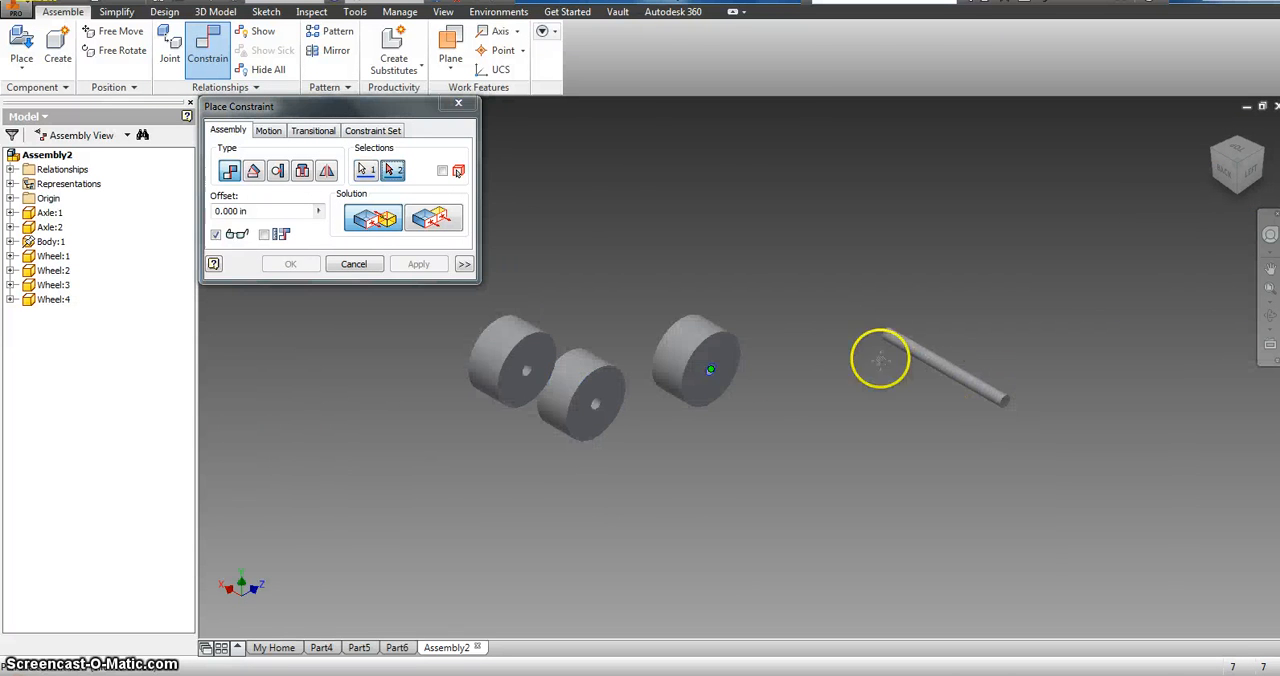
pyautogui.click(460, 104)
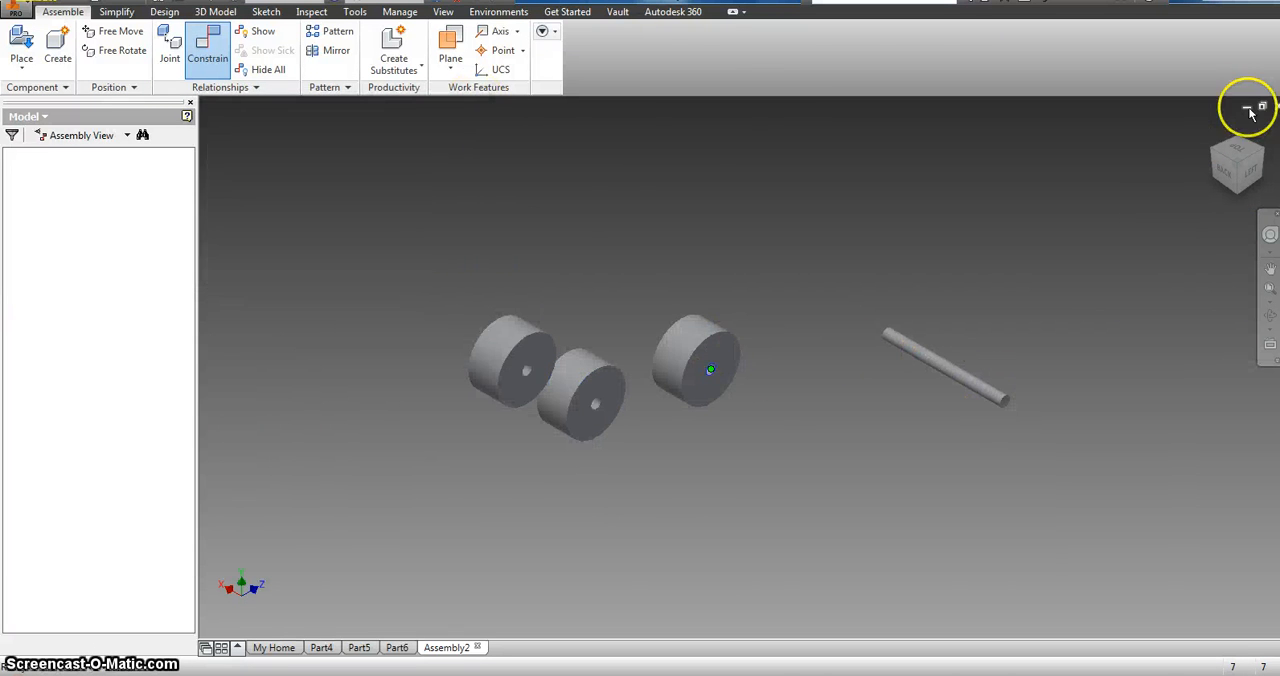
# Step: Mate the centre point of a loose wheel's hole to the centre of the free end of the axle in the body, with a 0.000 in offset
pyautogui.click(1216, 157)
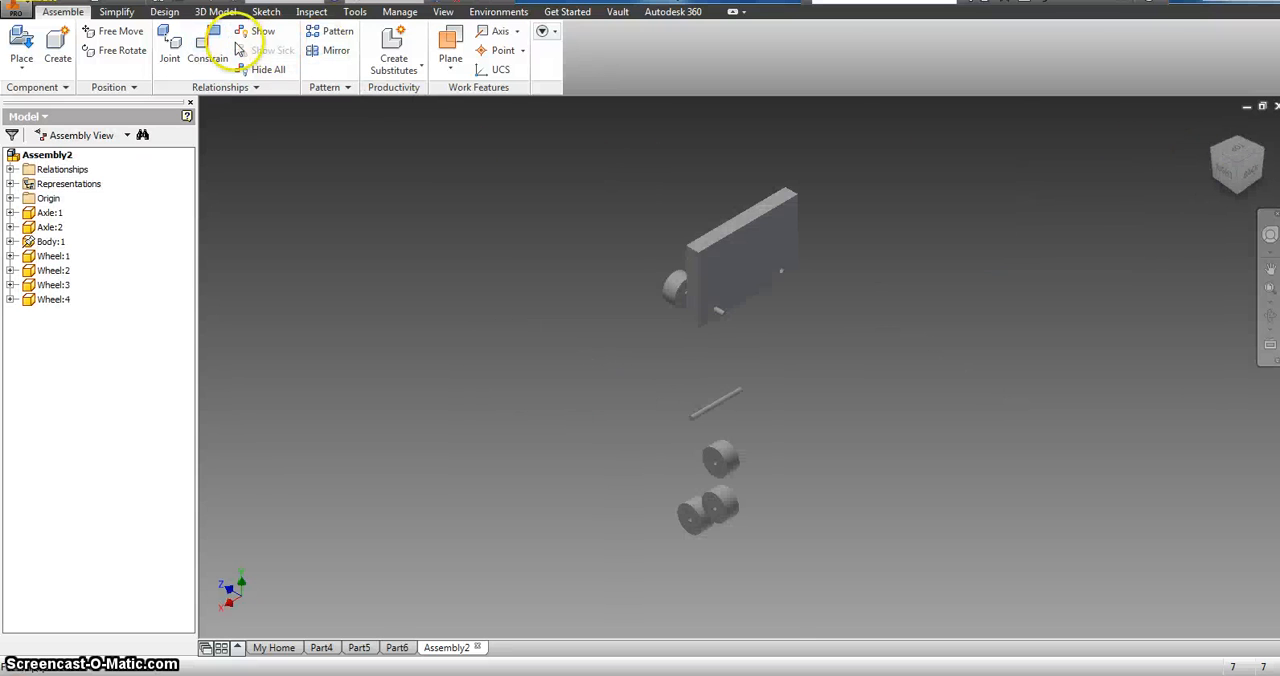
pyautogui.click(230, 48)
pyautogui.scroll(-4, 716, 460)
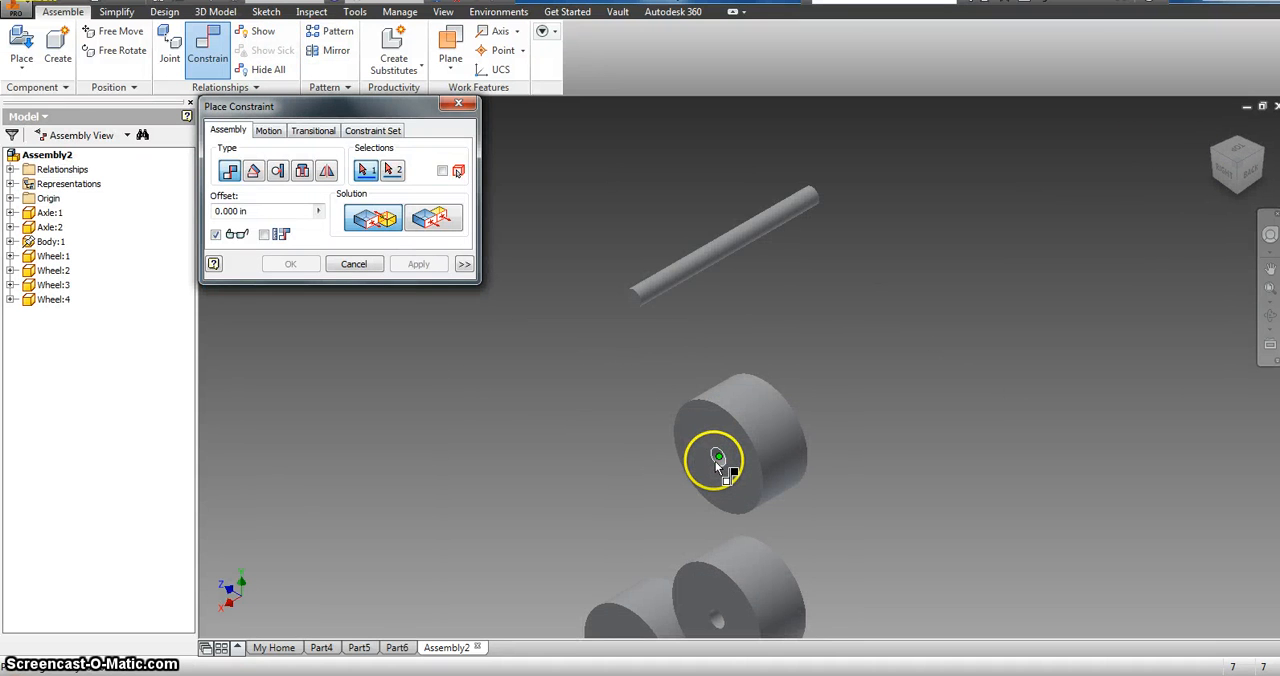
pyautogui.scroll(-5, 716, 462)
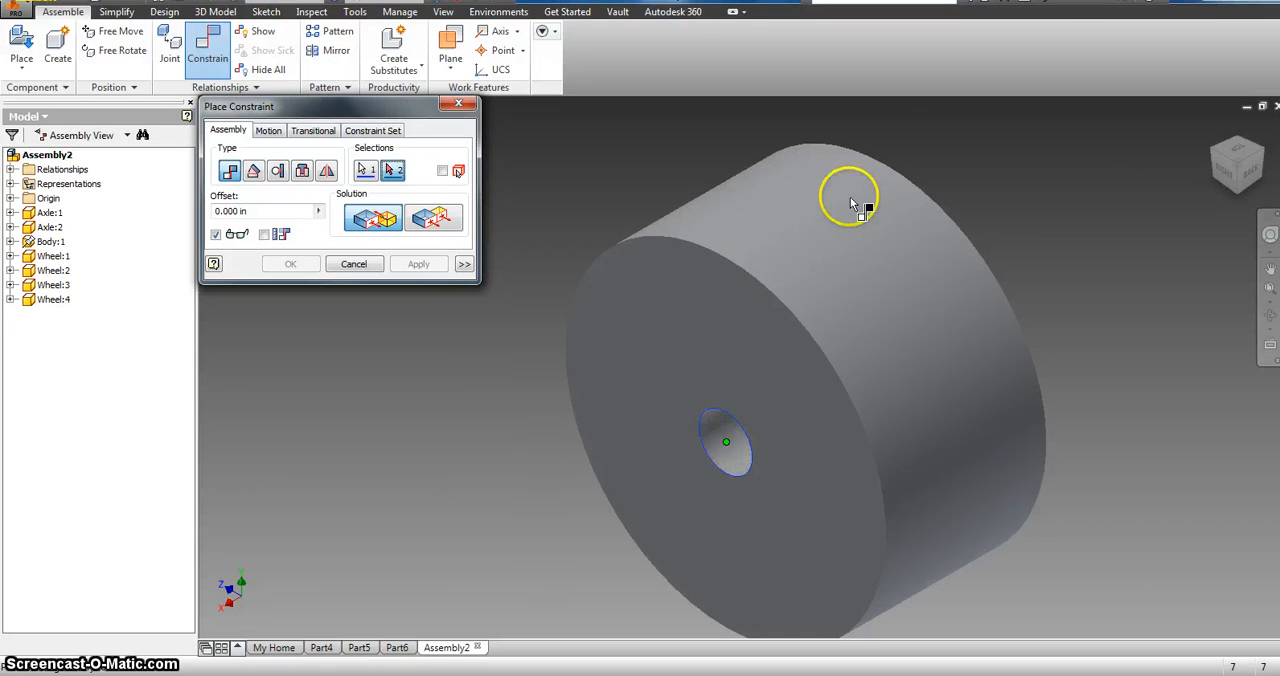
pyautogui.scroll(6, 905, 146)
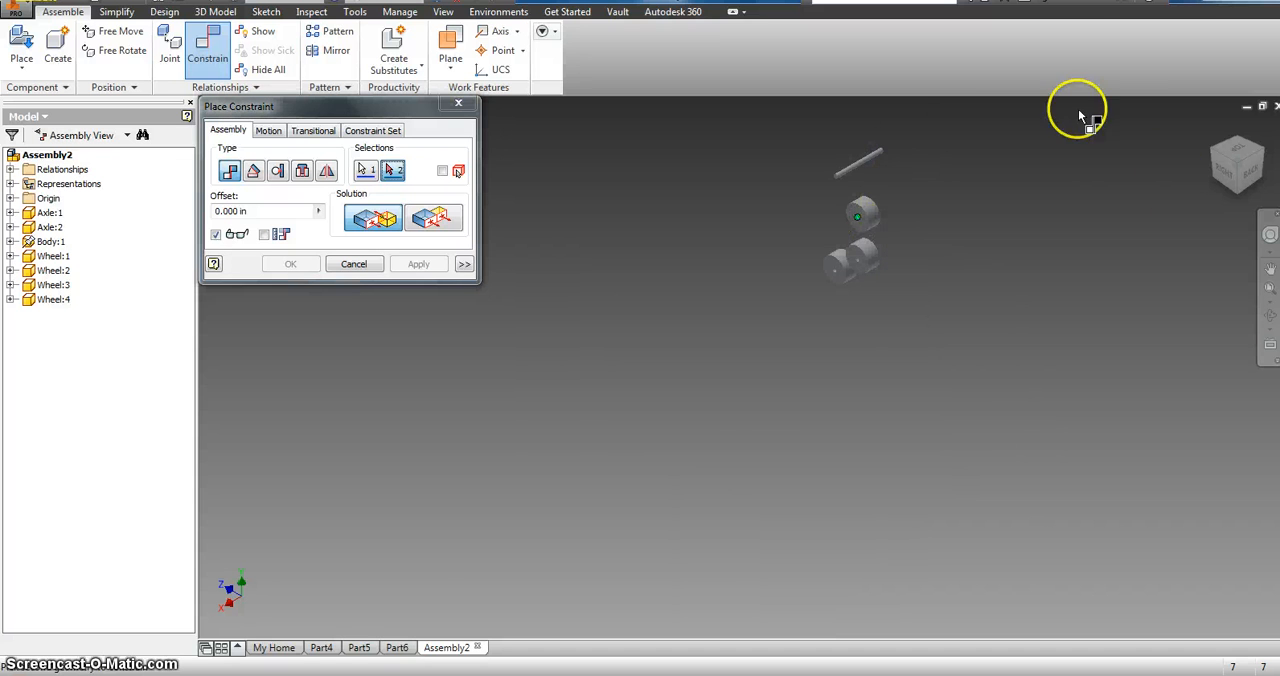
pyautogui.click(1256, 150)
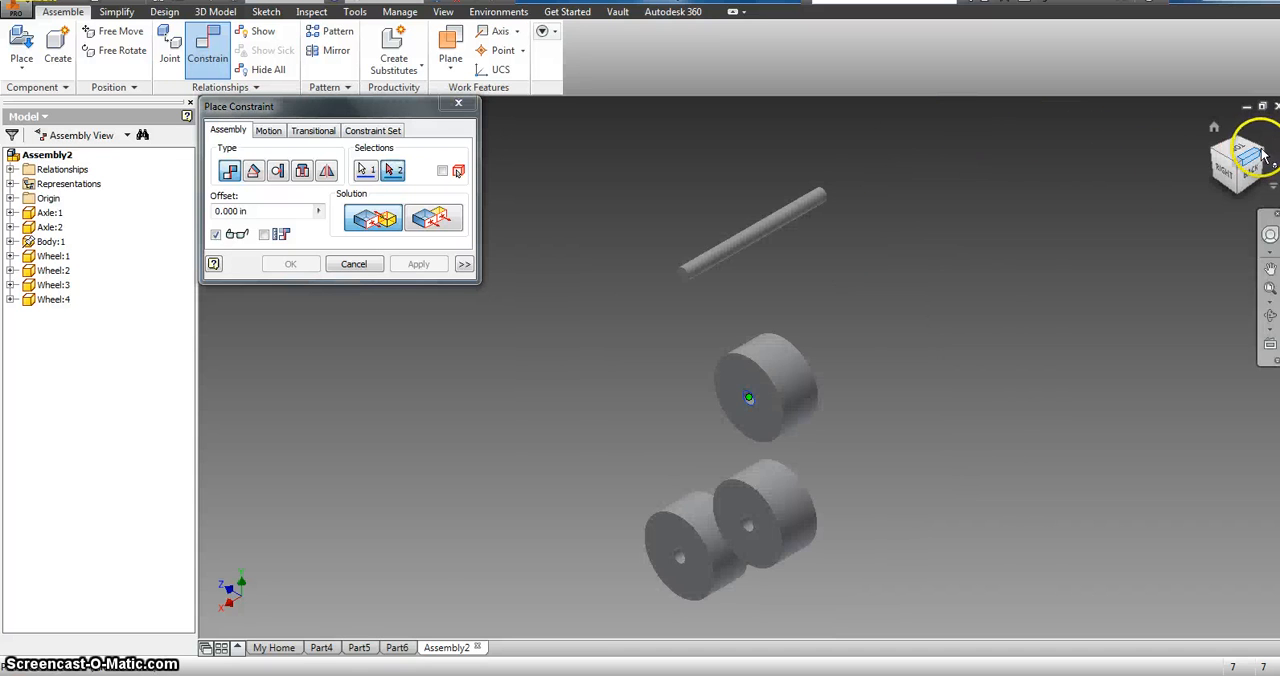
pyautogui.click(1261, 158)
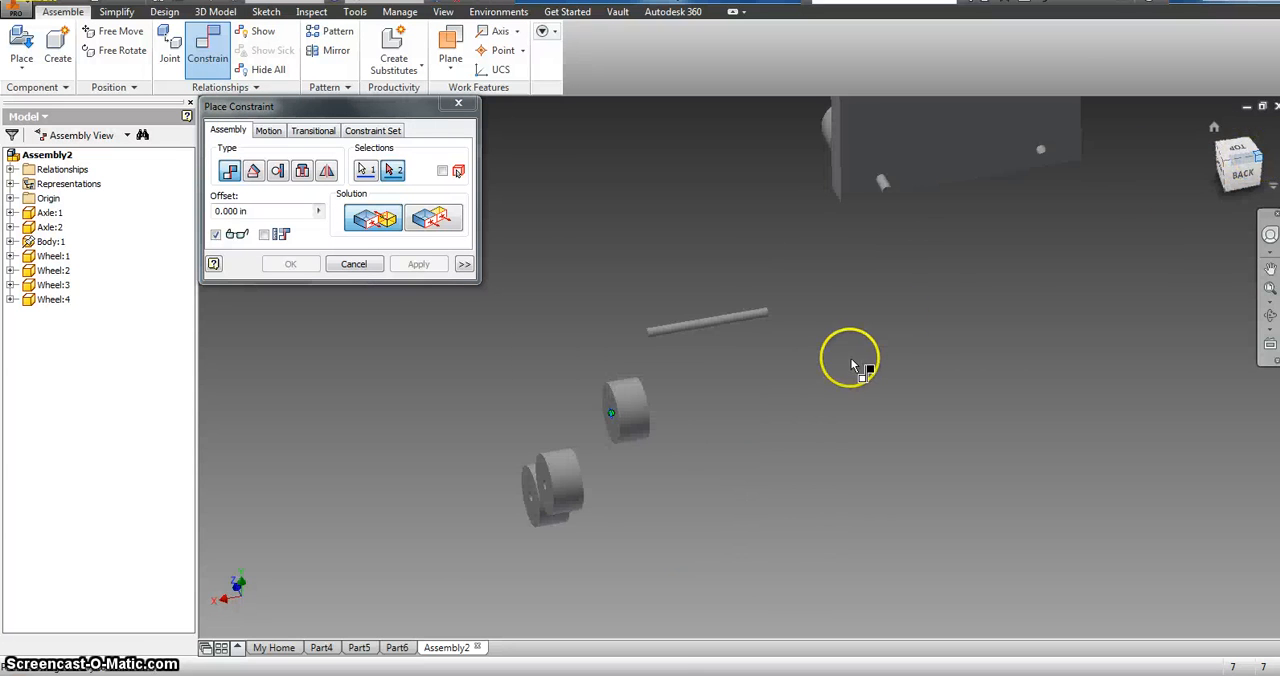
pyautogui.scroll(-5, 877, 375)
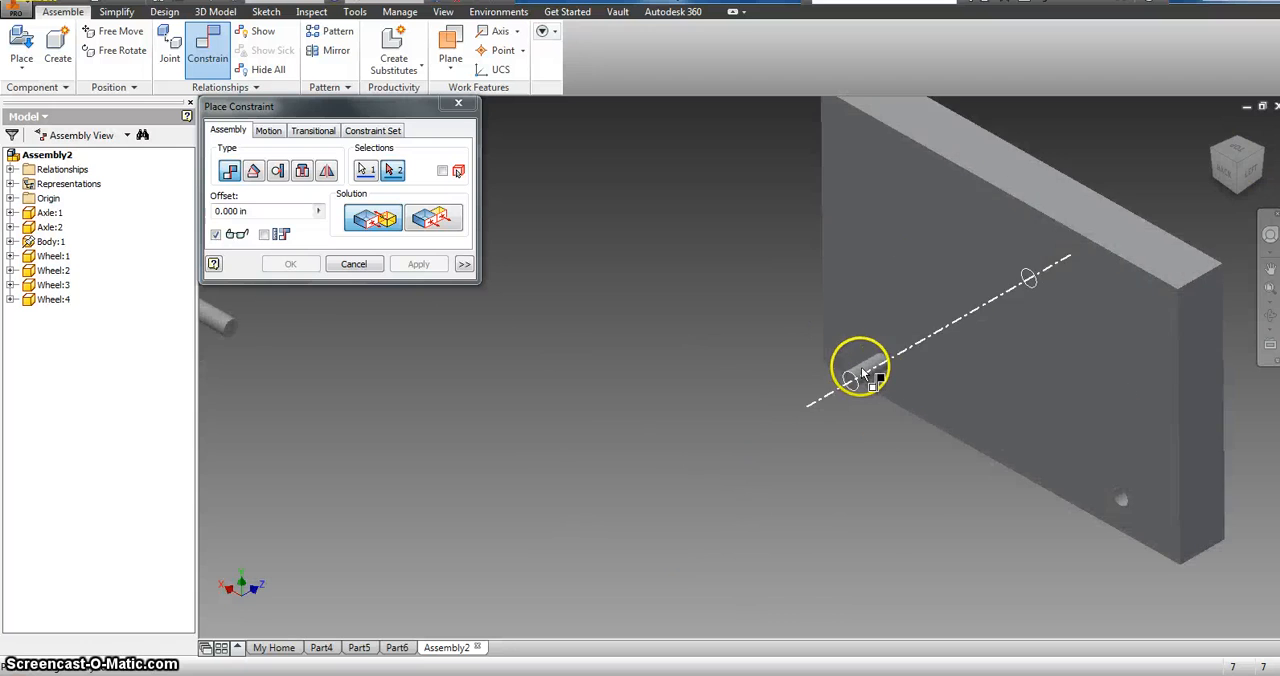
pyautogui.click(862, 373)
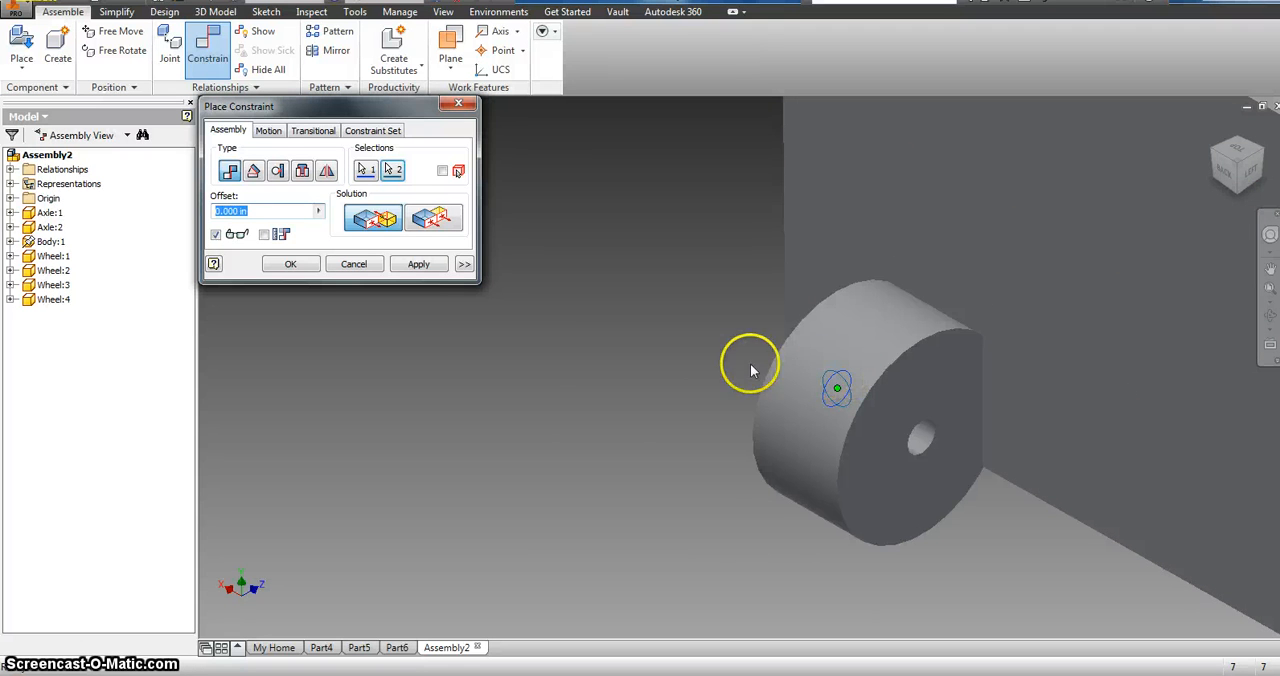
pyautogui.click(418, 264)
pyautogui.click(458, 104)
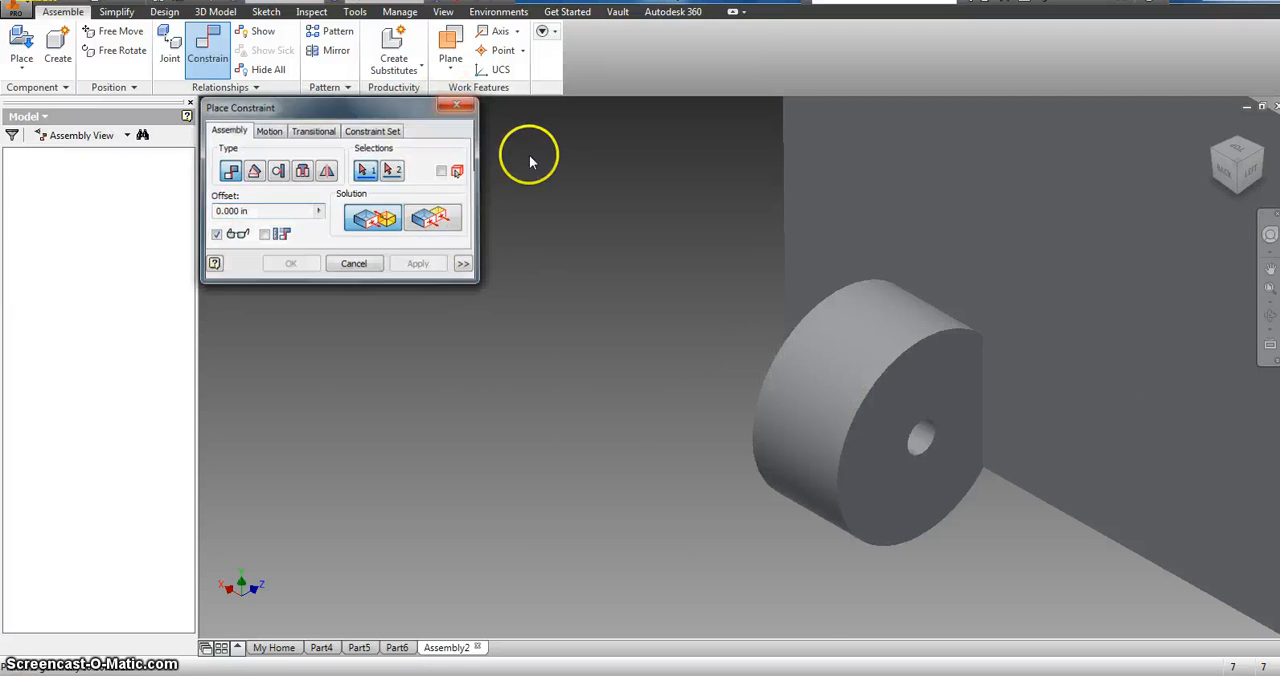
# Step: Tilt that wheel on the axle end and mate its hole axis to the axle's centreline with a 0.000 in offset
pyautogui.moveTo(760, 316); pyautogui.dragTo(698, 537)
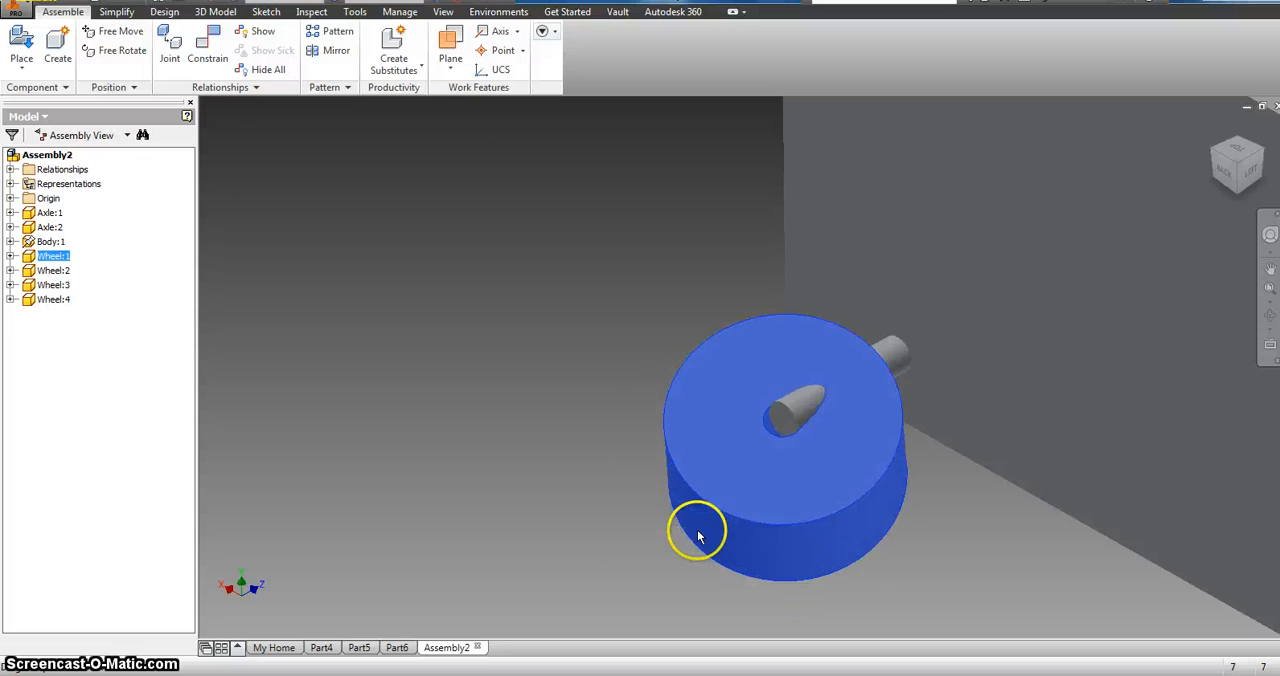
pyautogui.click(207, 45)
pyautogui.scroll(3, 763, 449)
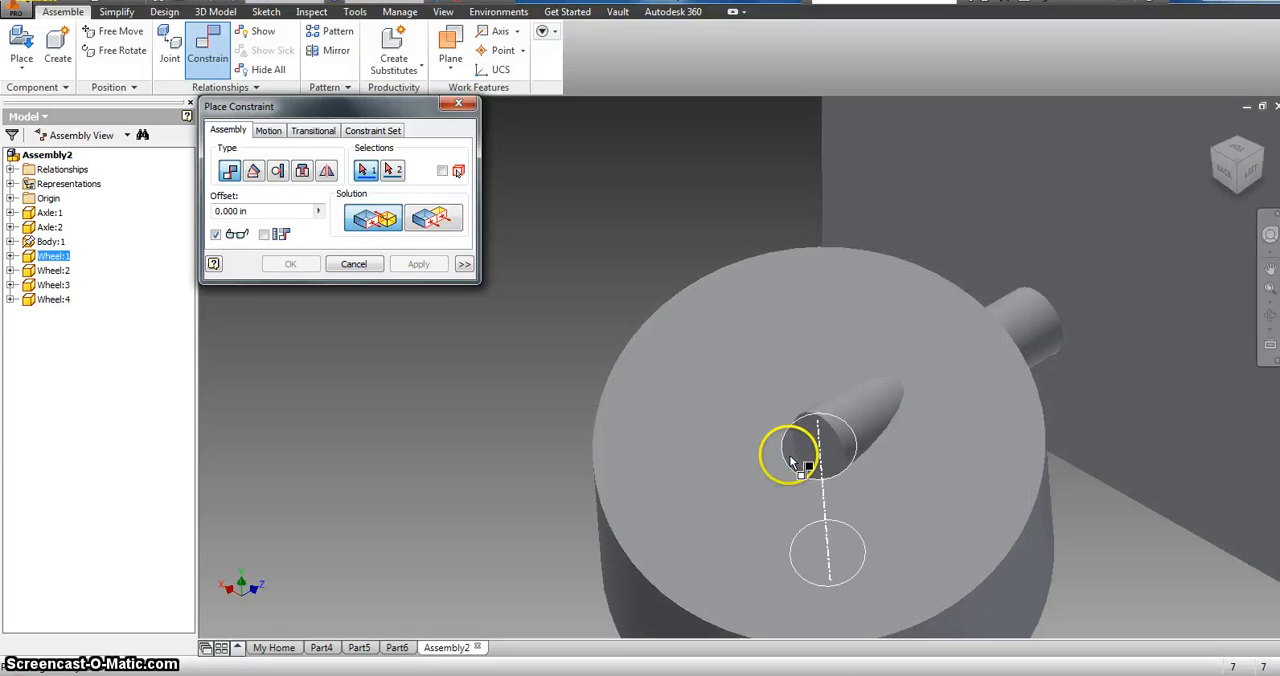
pyautogui.click(790, 459)
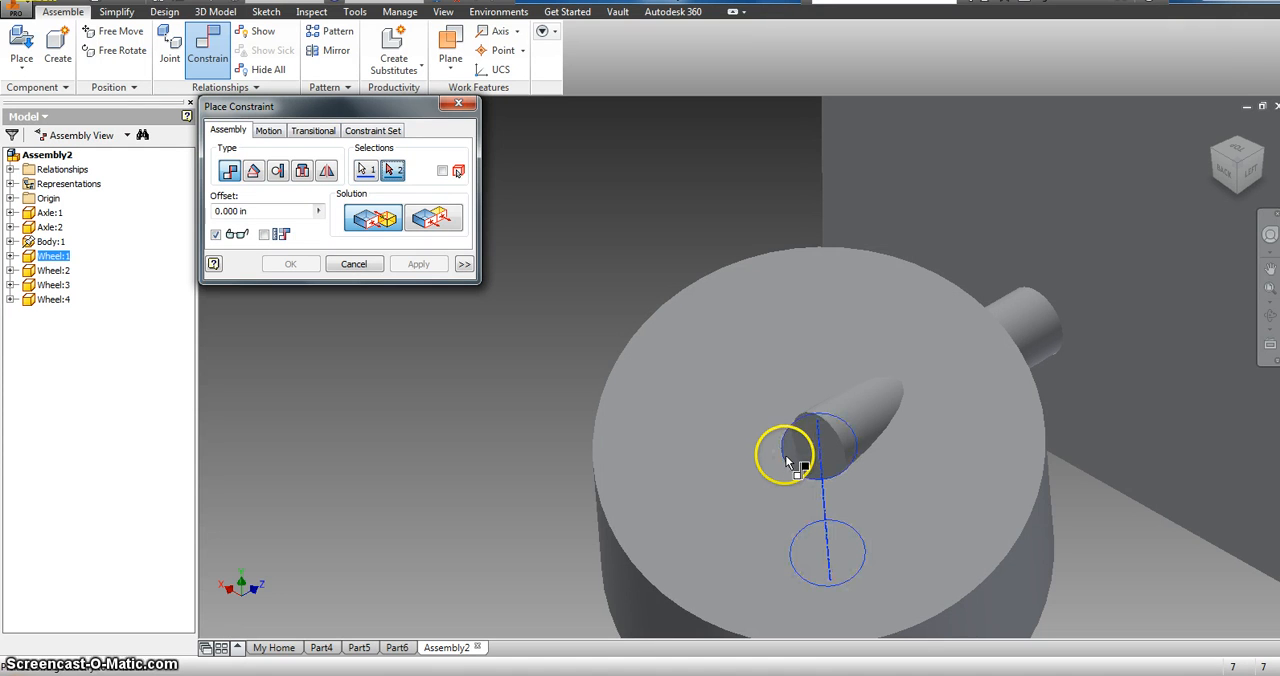
pyautogui.click(884, 407)
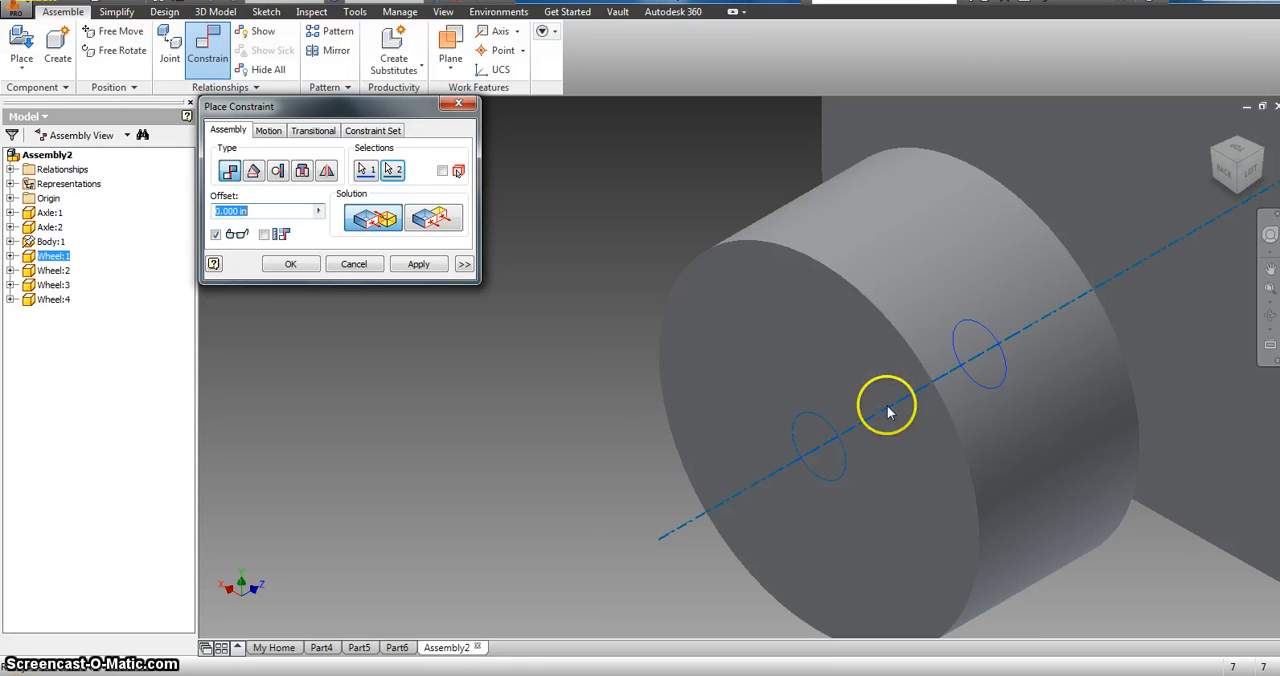
pyautogui.click(429, 263)
pyautogui.click(457, 102)
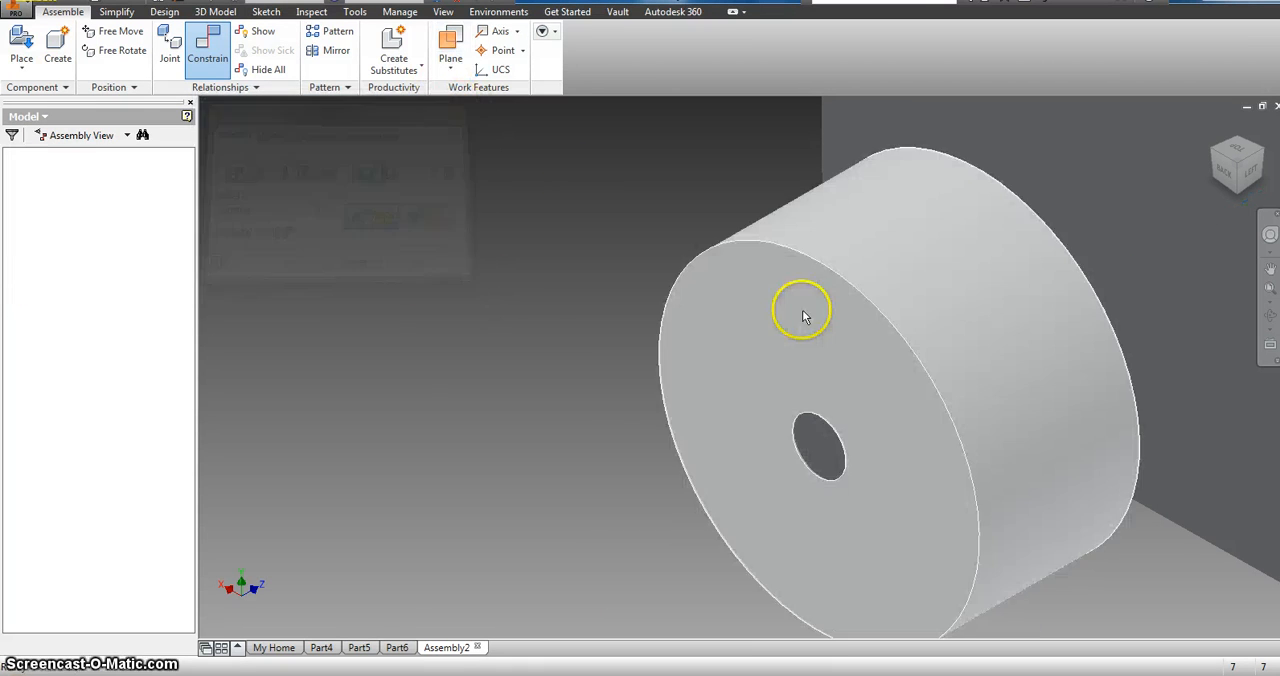
# Step: Move the newly mounted wheel beside the body to test how it turns with its axle
pyautogui.moveTo(795, 332); pyautogui.dragTo(784, 358)
pyautogui.scroll(8, 860, 353)
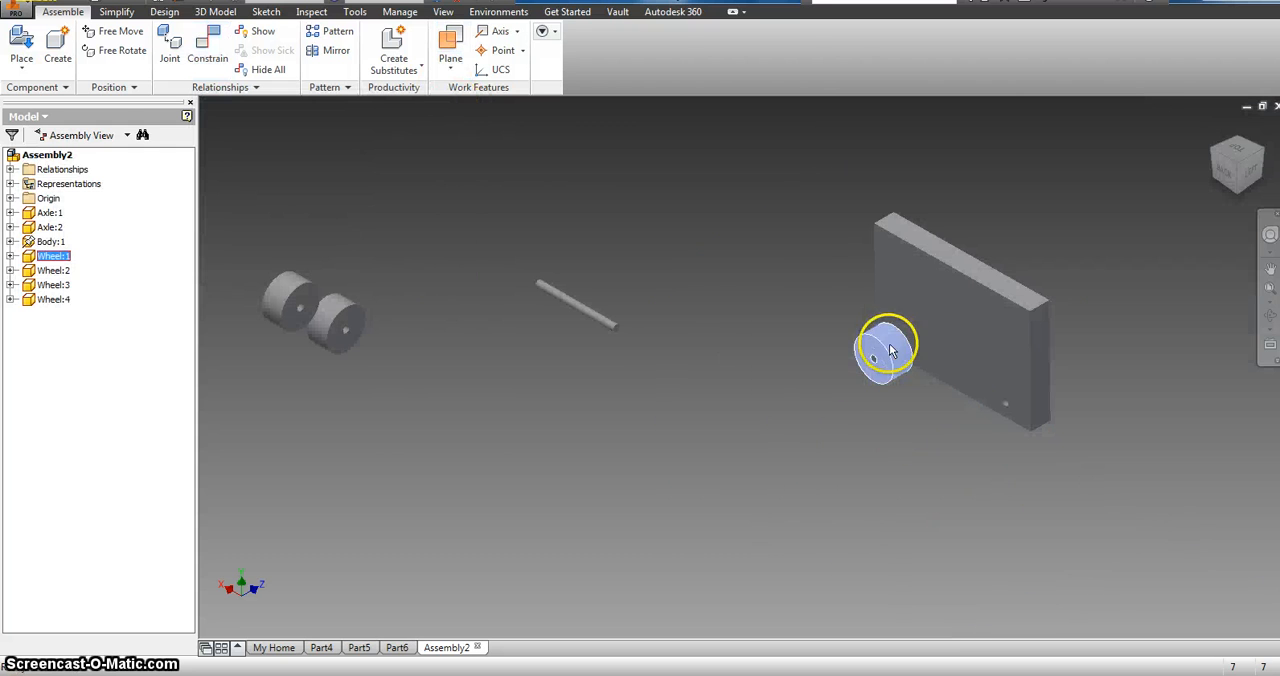
pyautogui.moveTo(884, 352); pyautogui.dragTo(890, 386)
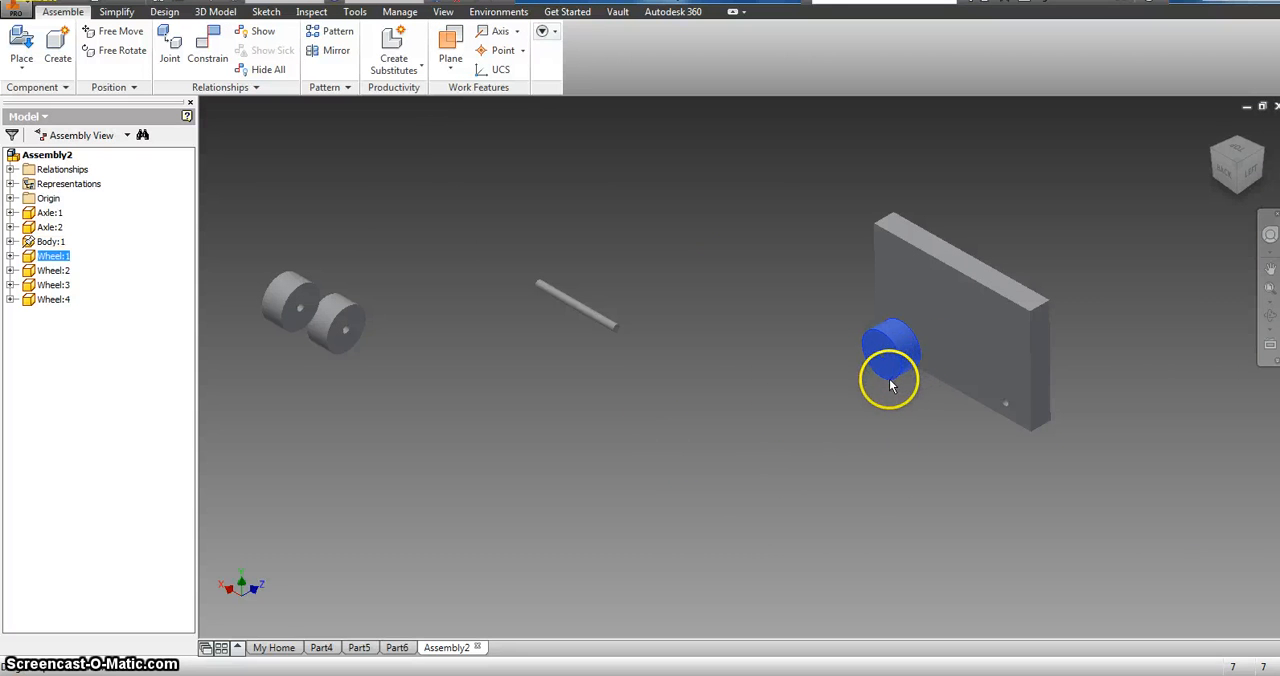
pyautogui.click(774, 387)
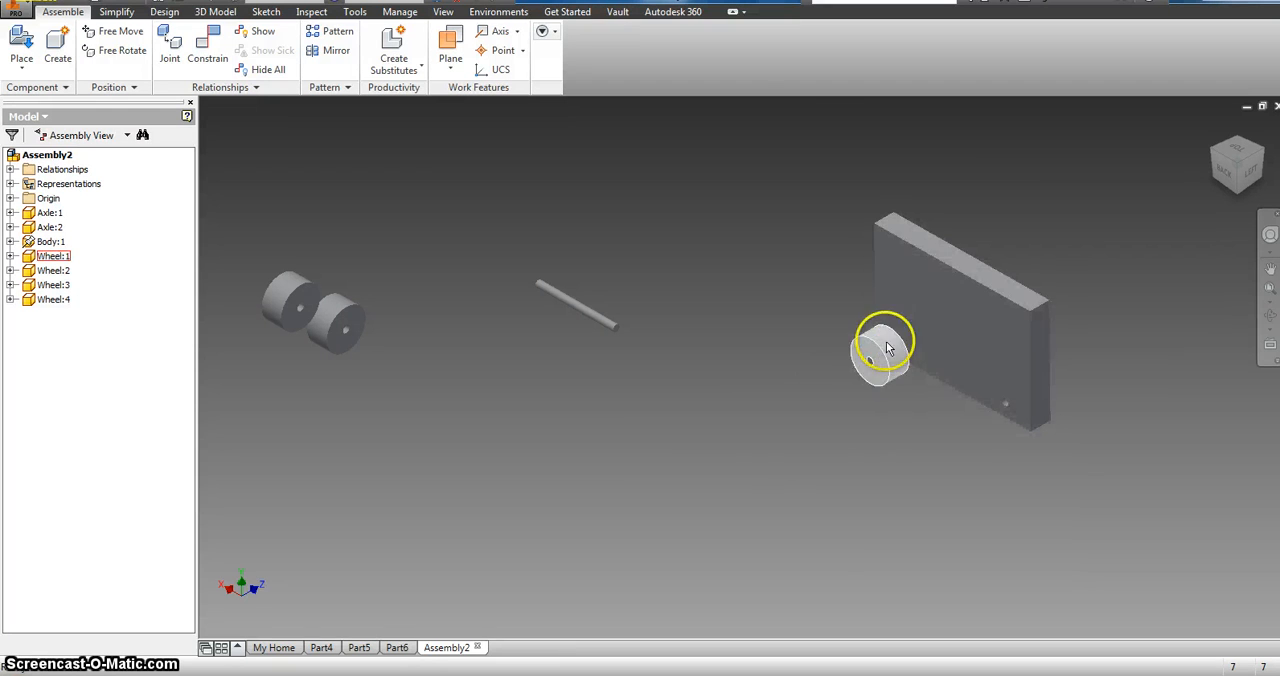
pyautogui.moveTo(887, 344); pyautogui.dragTo(878, 381)
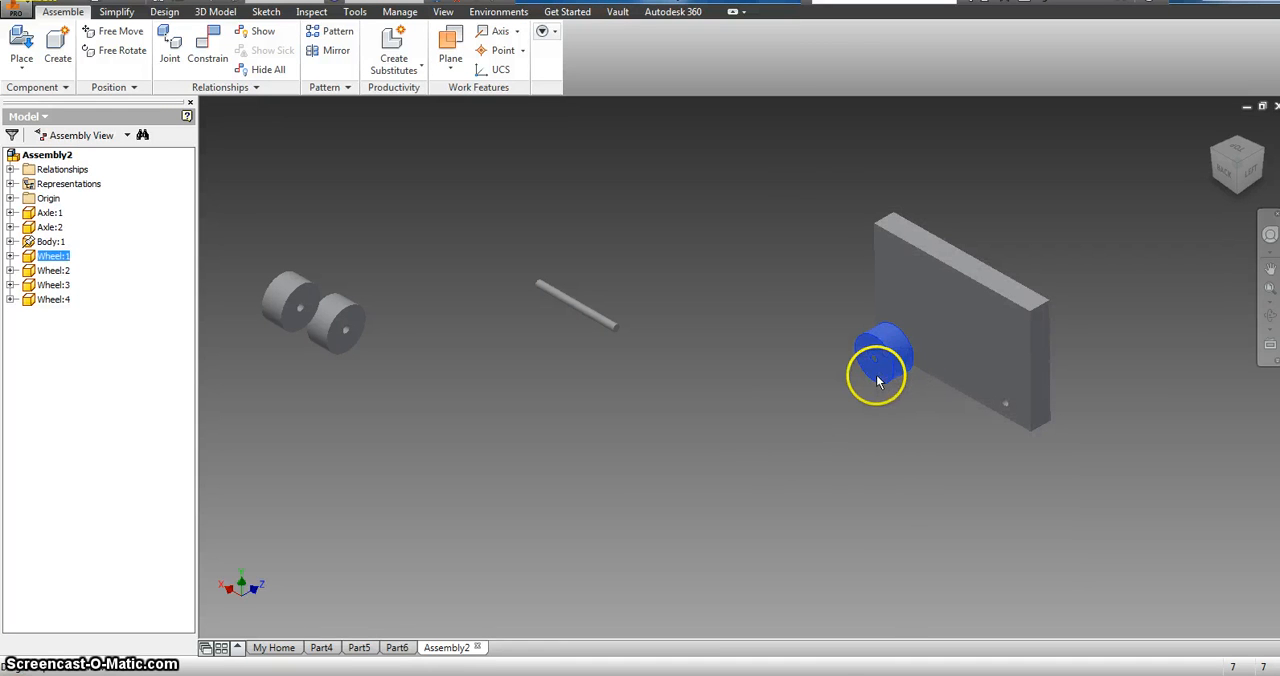
# Step: Mate the centre point of one remaining wheel's hole to the end centre of the loose axle with a 0.000 in offset
pyautogui.click(209, 45)
pyautogui.scroll(5, 400, 341)
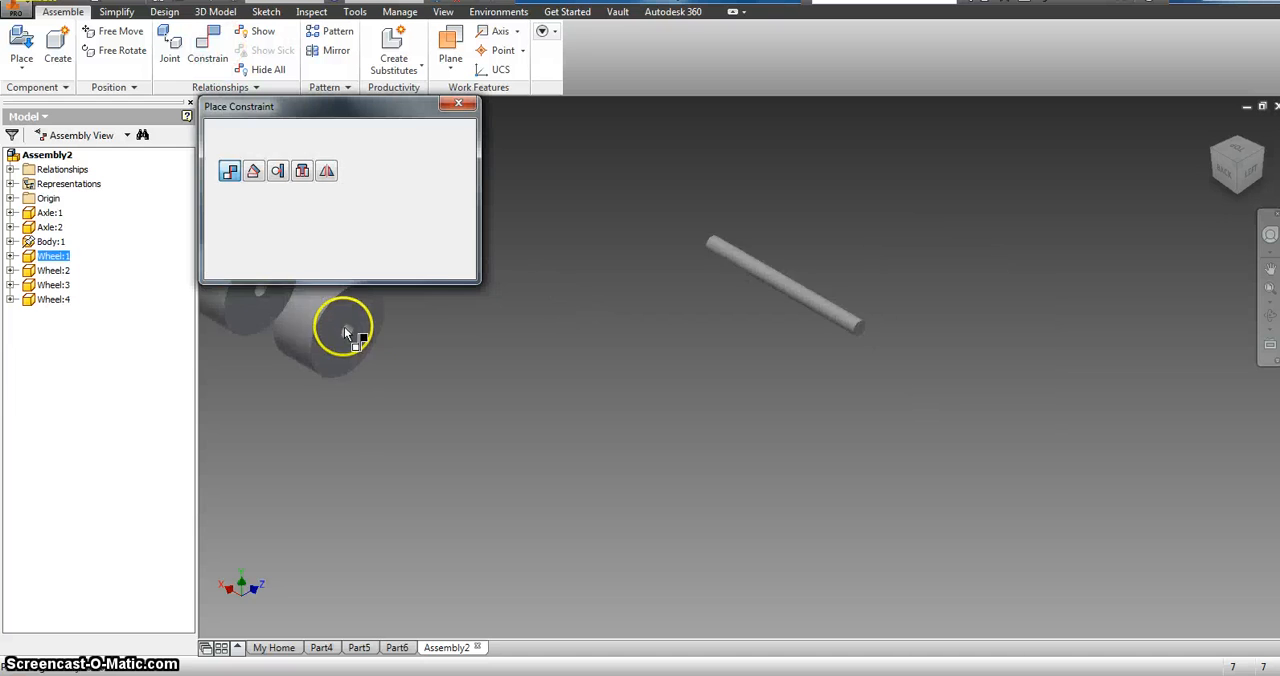
pyautogui.scroll(-5, 571, 323)
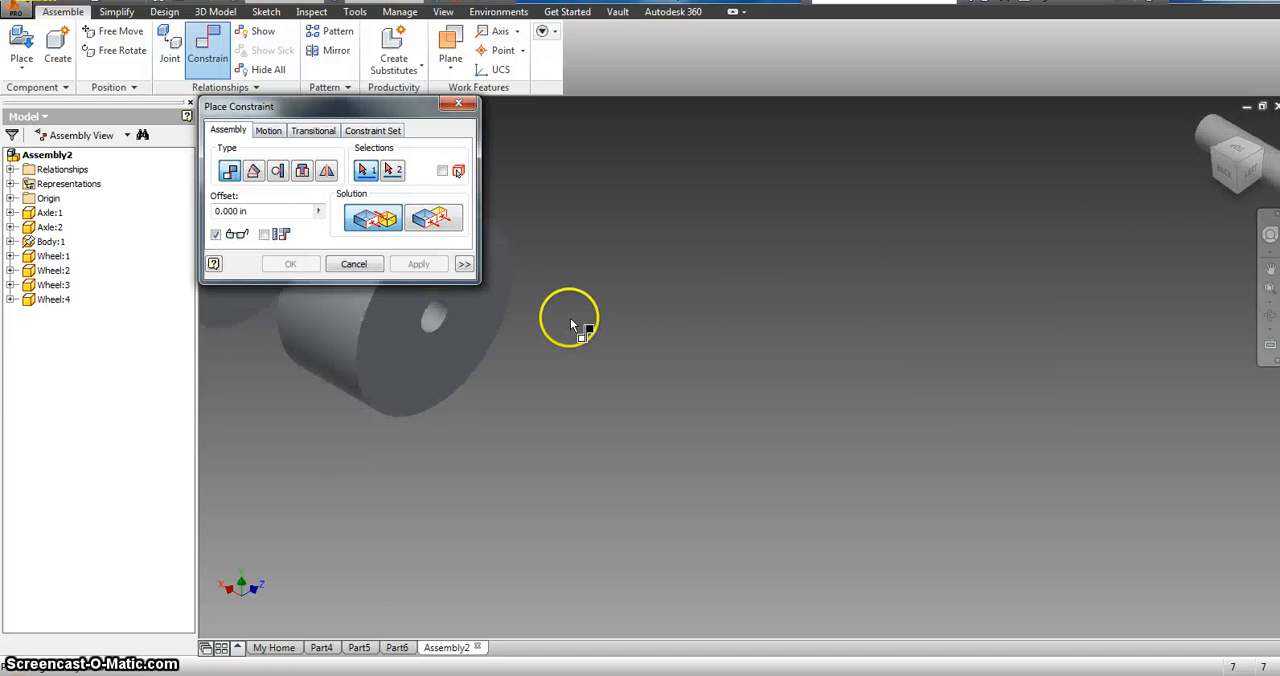
pyautogui.click(1234, 143)
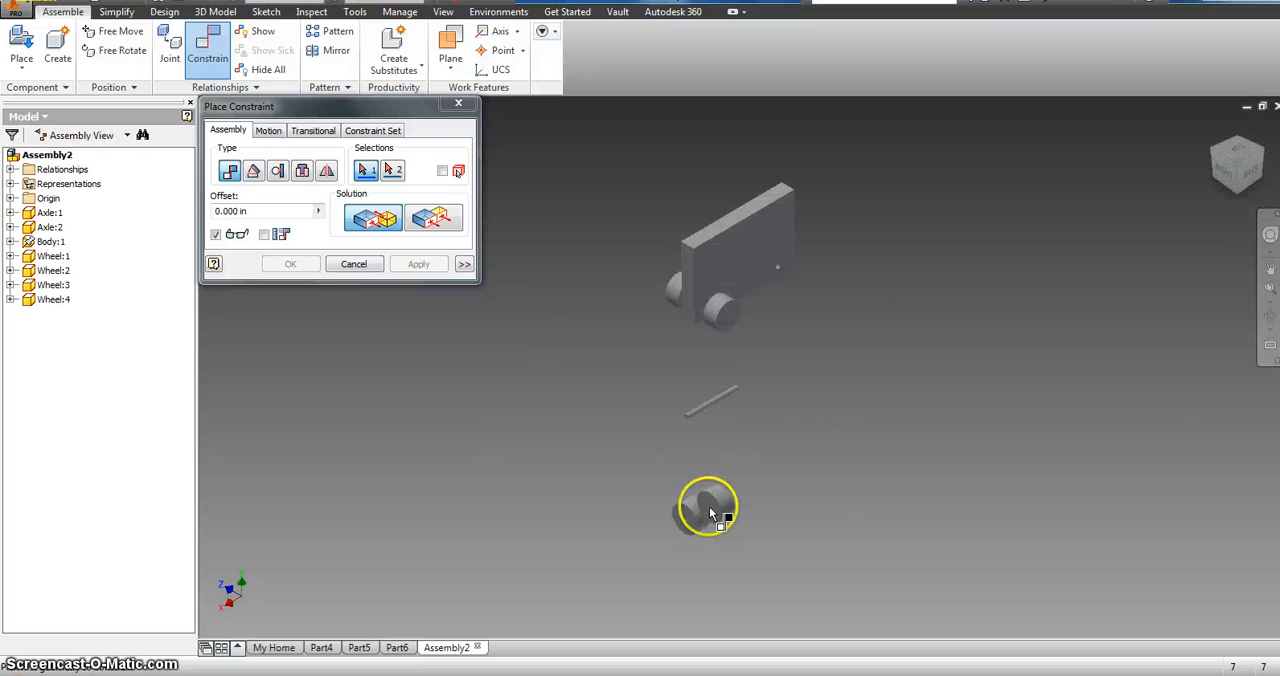
pyautogui.scroll(4, 686, 507)
pyautogui.scroll(4, 678, 500)
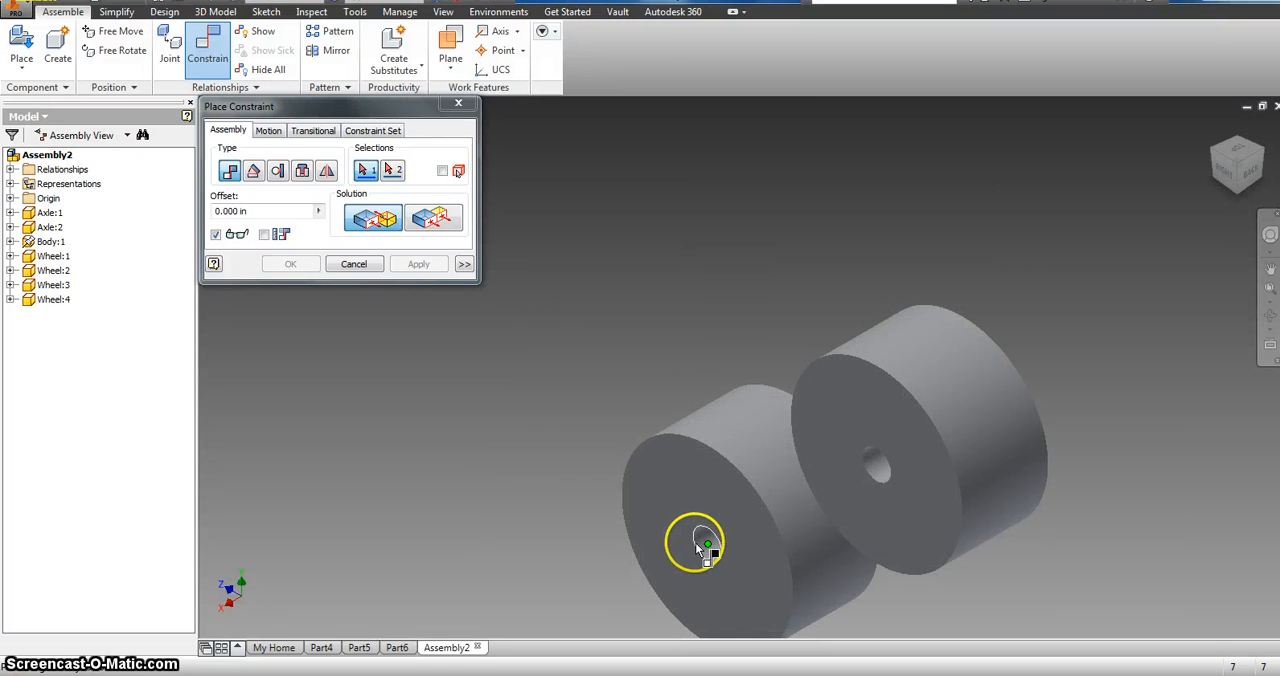
pyautogui.click(697, 548)
pyautogui.scroll(-4, 741, 220)
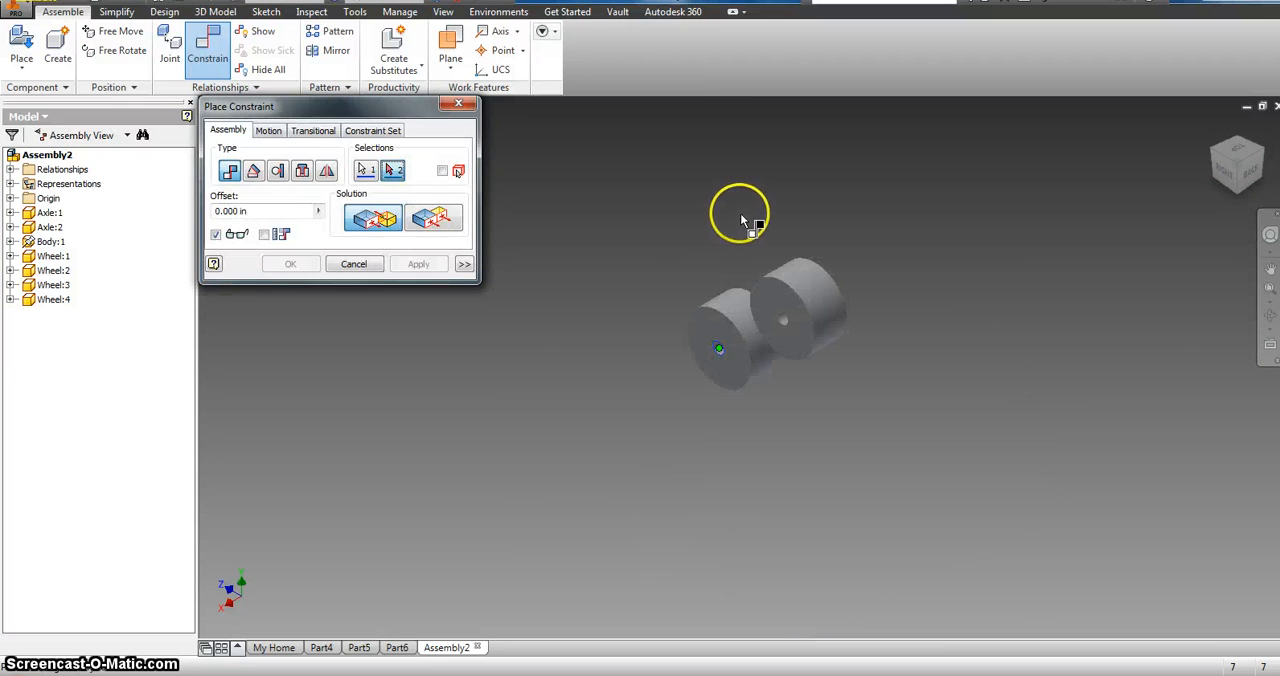
pyautogui.moveTo(741, 190); pyautogui.dragTo(741, 300, button='middle')
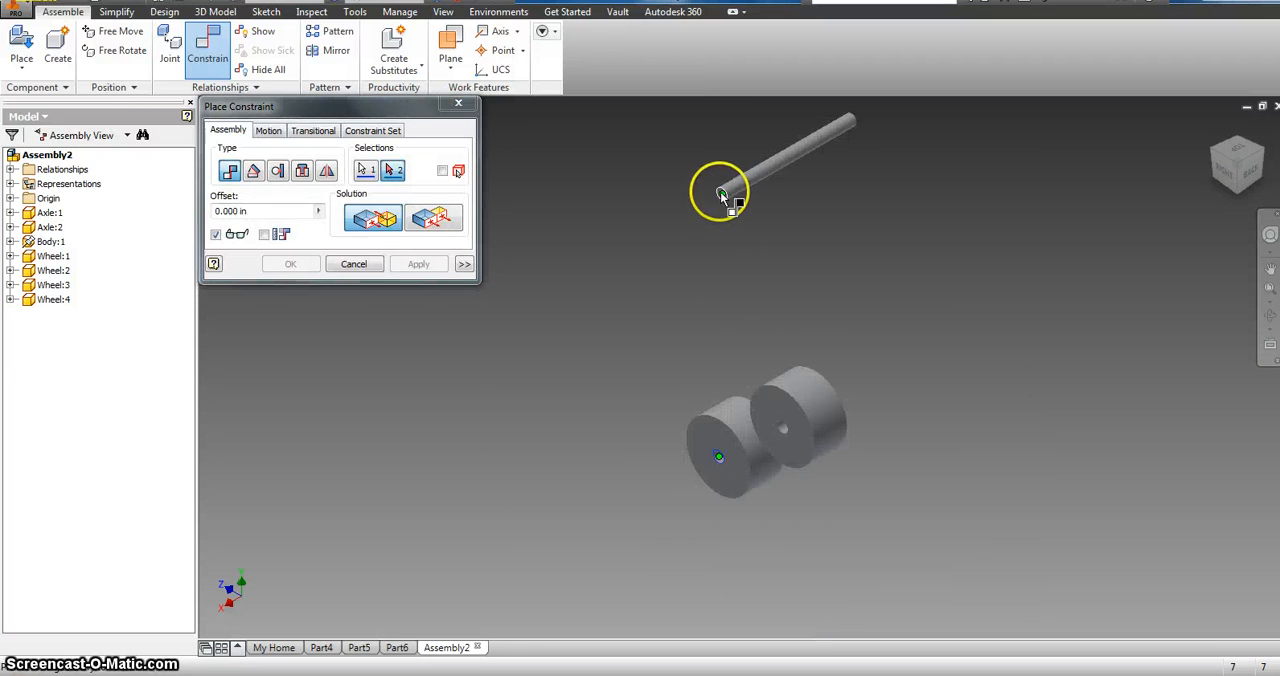
pyautogui.scroll(3, 720, 195)
pyautogui.click(718, 195)
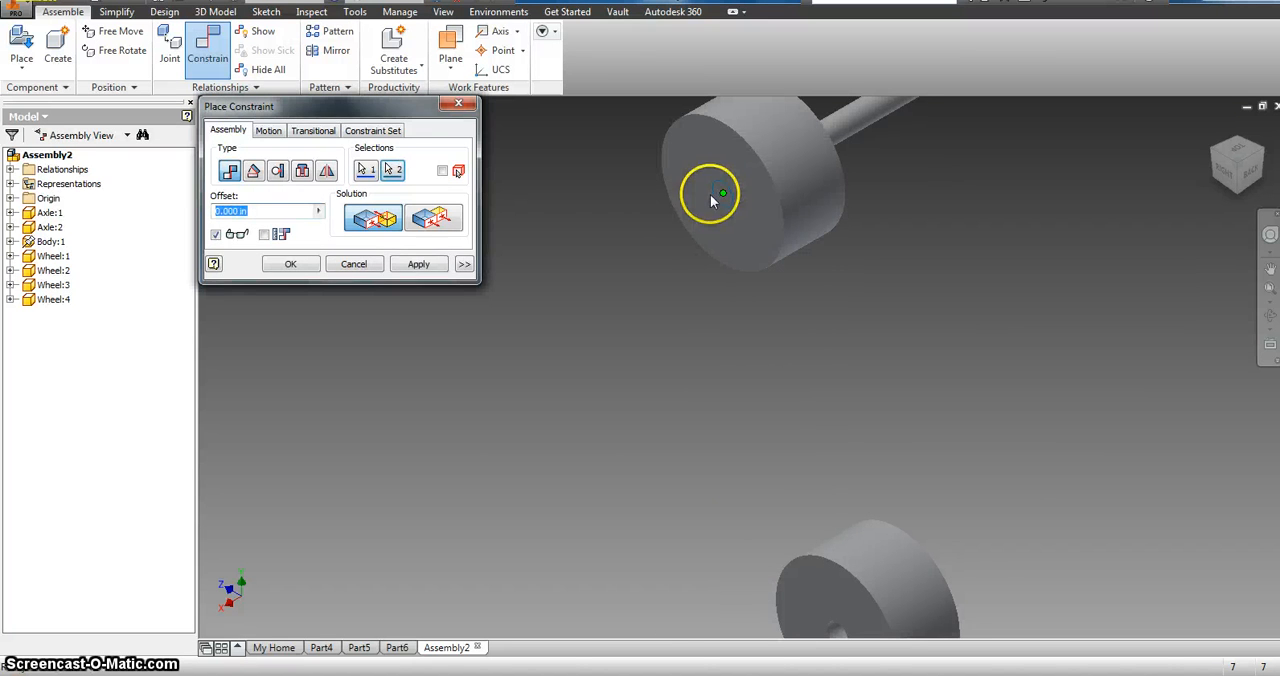
pyautogui.click(424, 270)
pyautogui.click(463, 106)
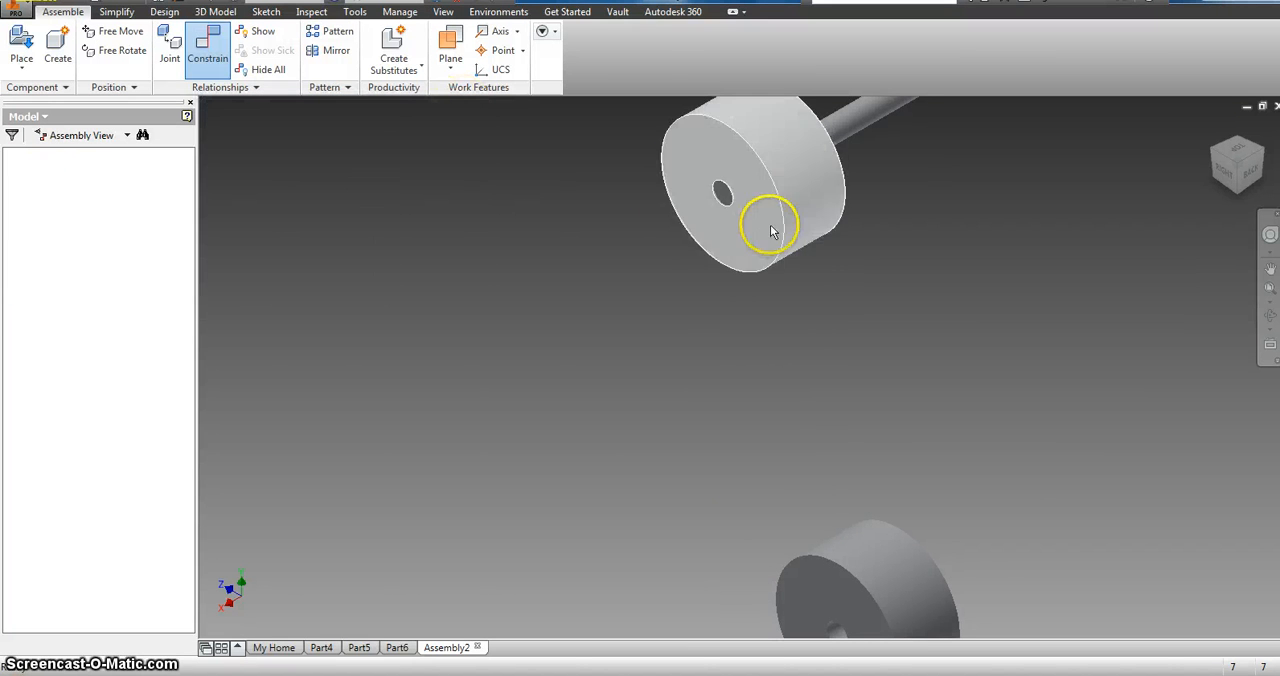
# Step: Tilt the wheel on the second axle's end and mate its hole axis to that axle's centreline with a 0.000 in offset
pyautogui.moveTo(771, 230); pyautogui.dragTo(724, 152)
pyautogui.click(207, 46)
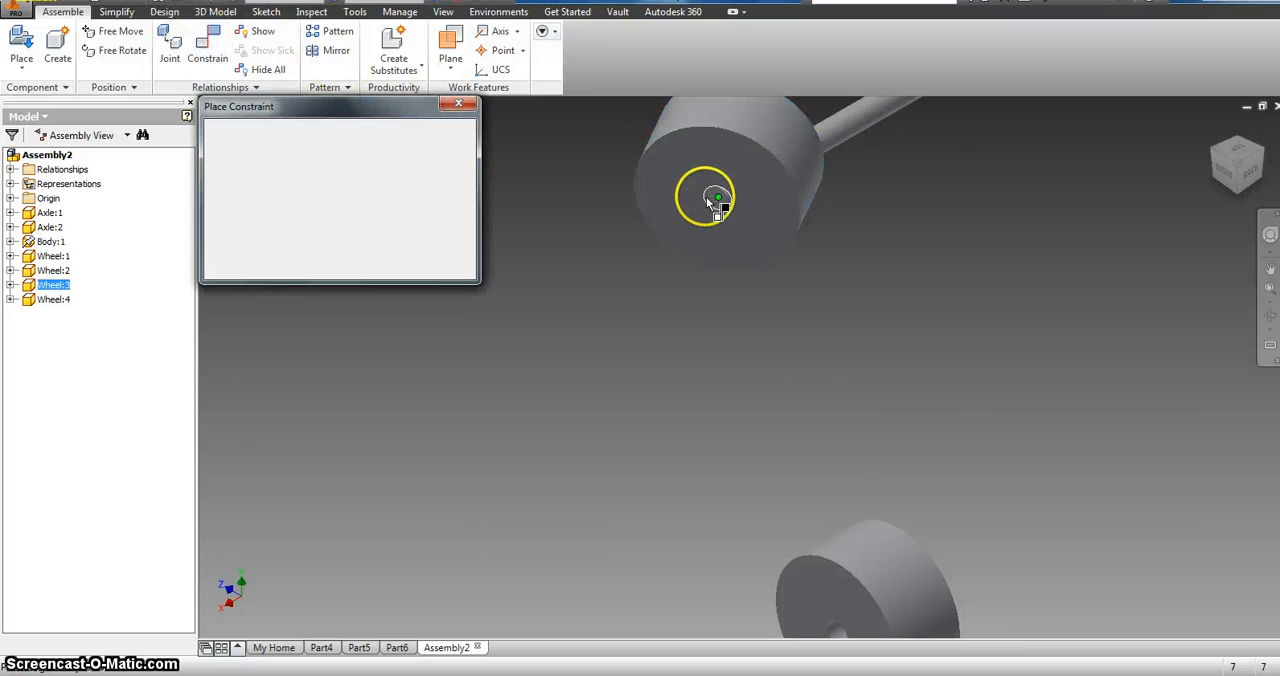
pyautogui.scroll(-3, 714, 203)
pyautogui.scroll(-6, 700, 199)
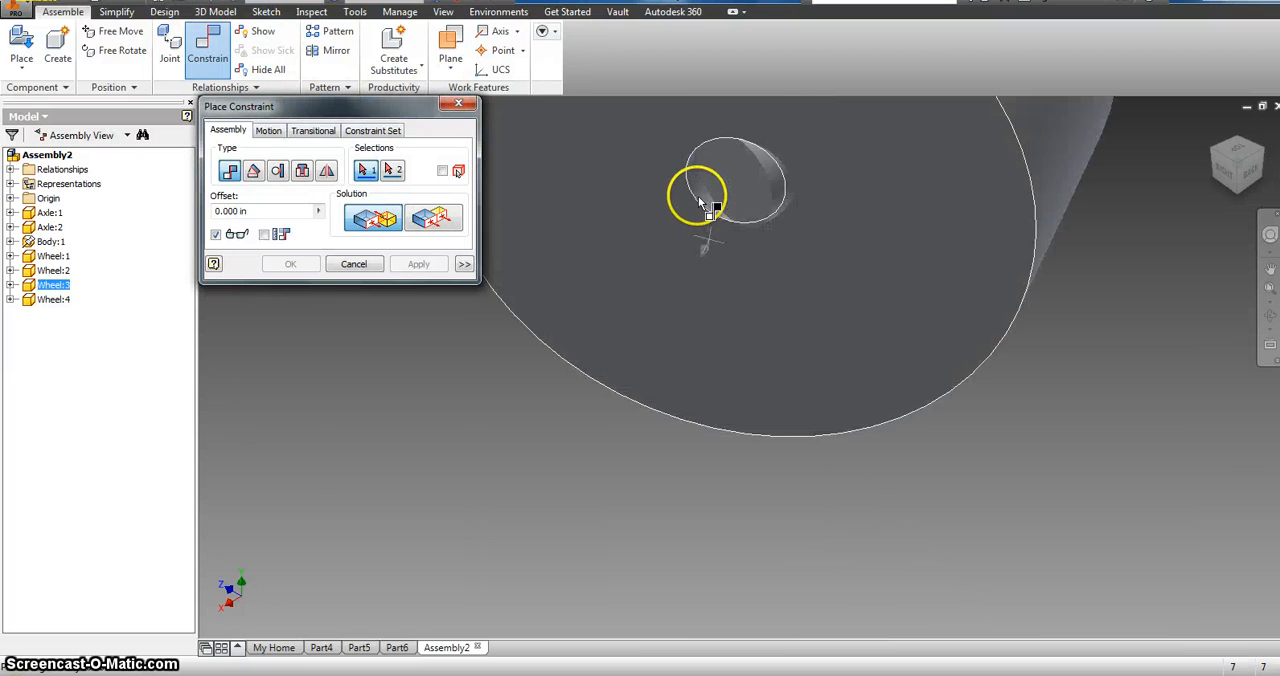
pyautogui.click(705, 192)
pyautogui.scroll(3, 712, 190)
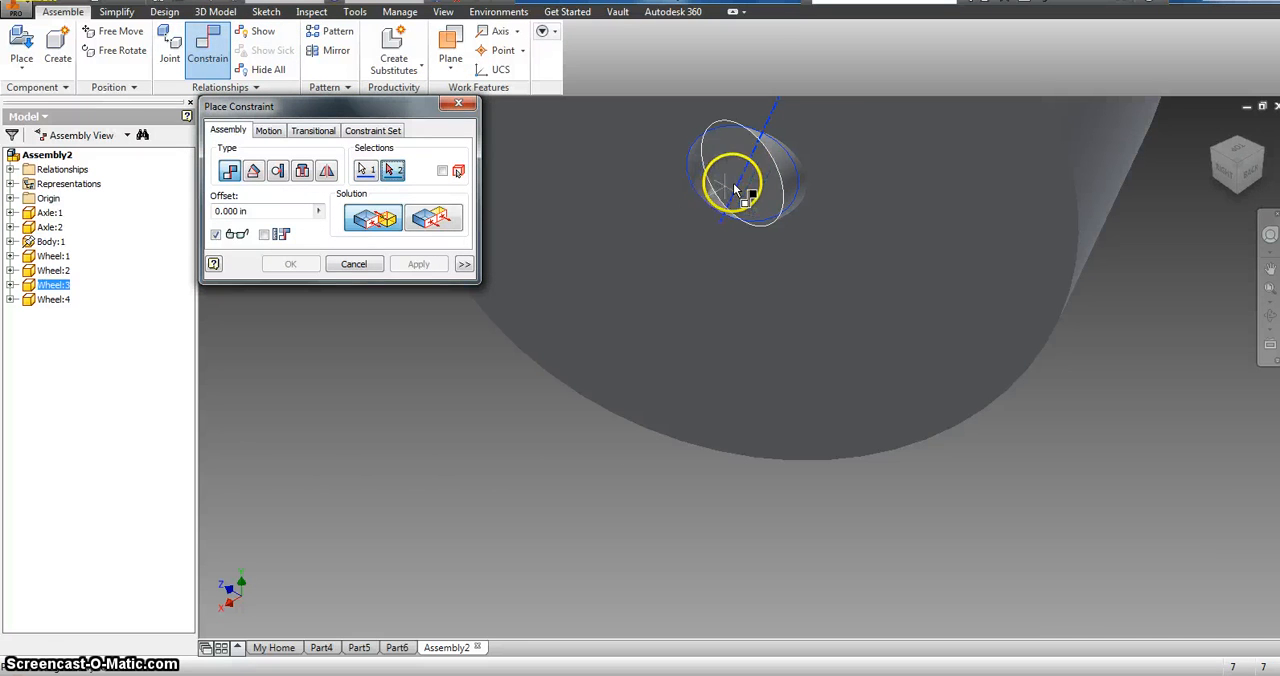
pyautogui.click(785, 173)
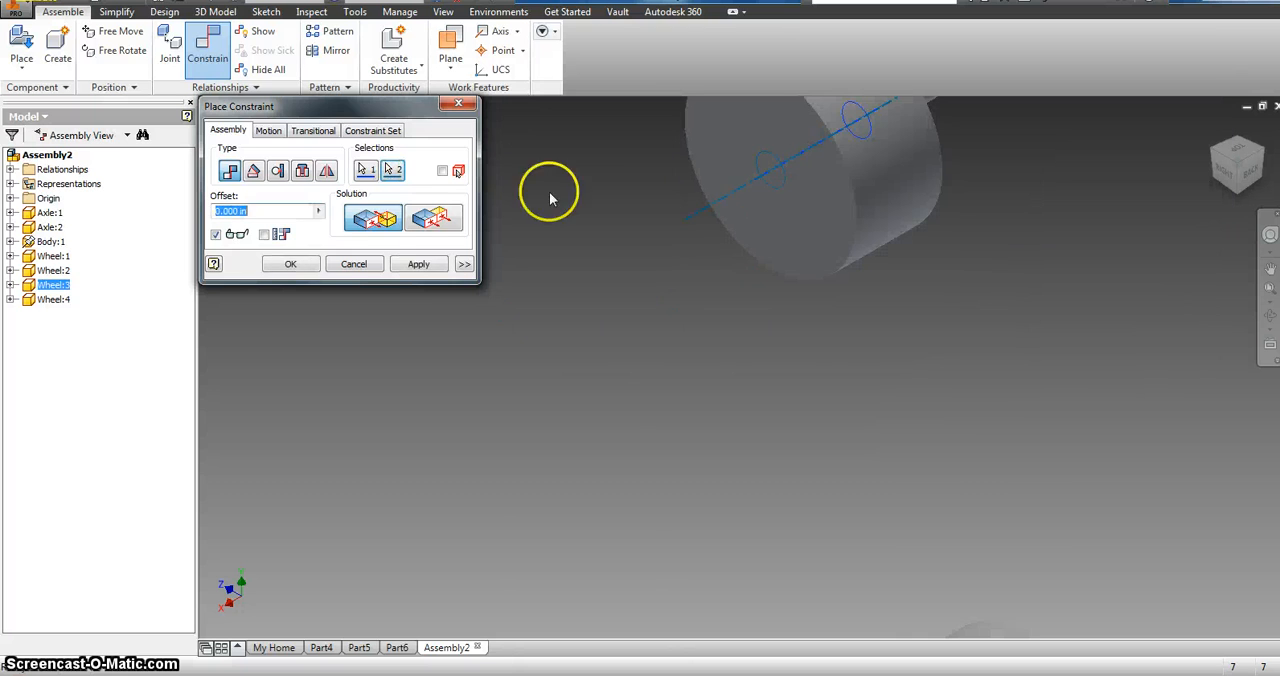
pyautogui.click(425, 268)
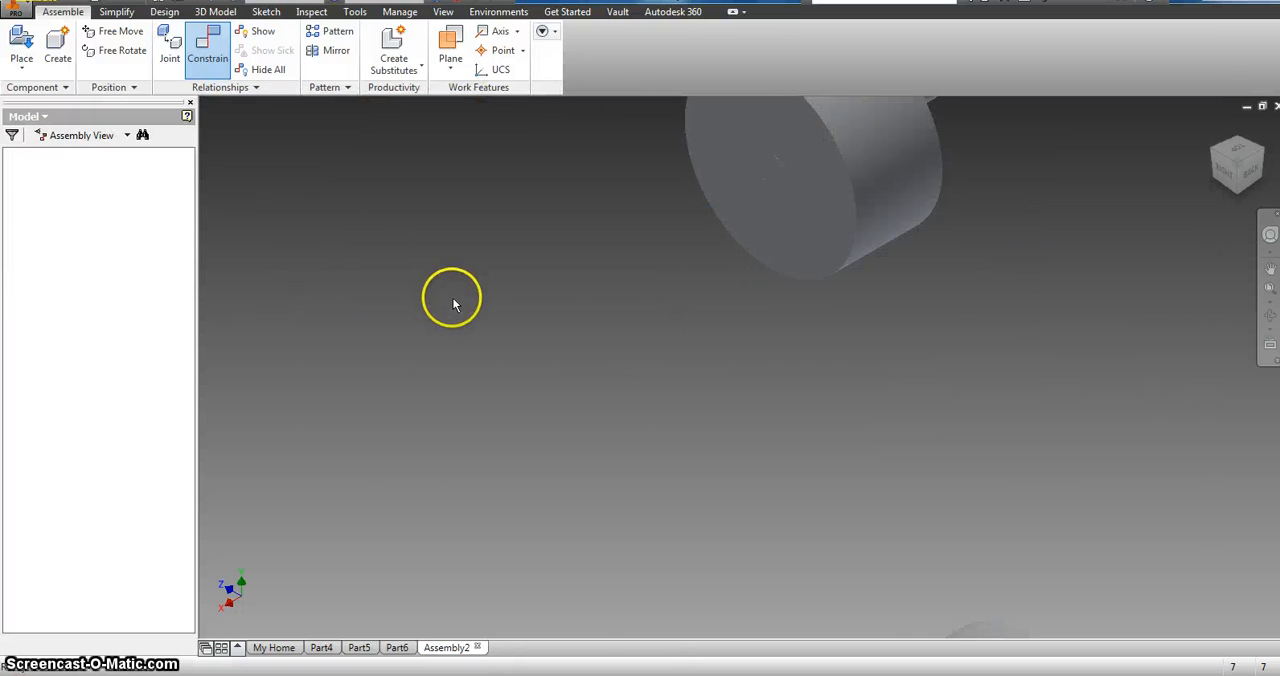
# Step: Mate the second axle's centreline to the axis of the body's free axle hole with a 0.000 in offset
pyautogui.scroll(3, 709, 209)
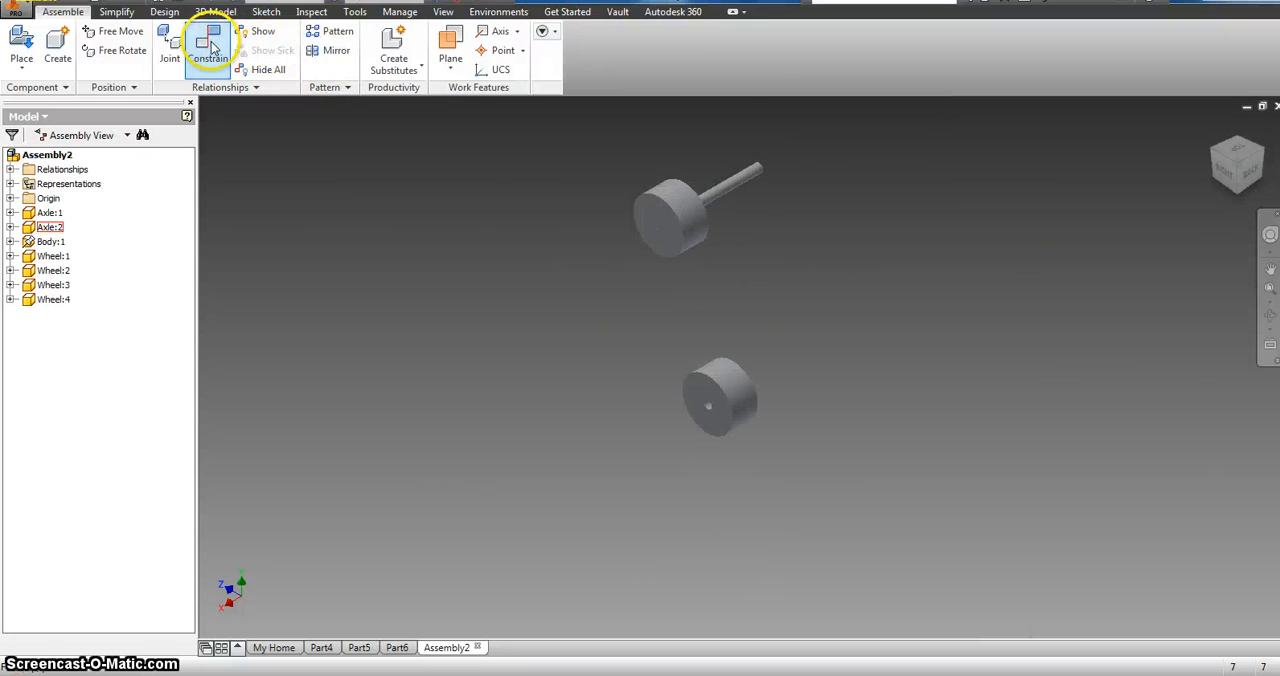
pyautogui.click(212, 48)
pyautogui.click(737, 186)
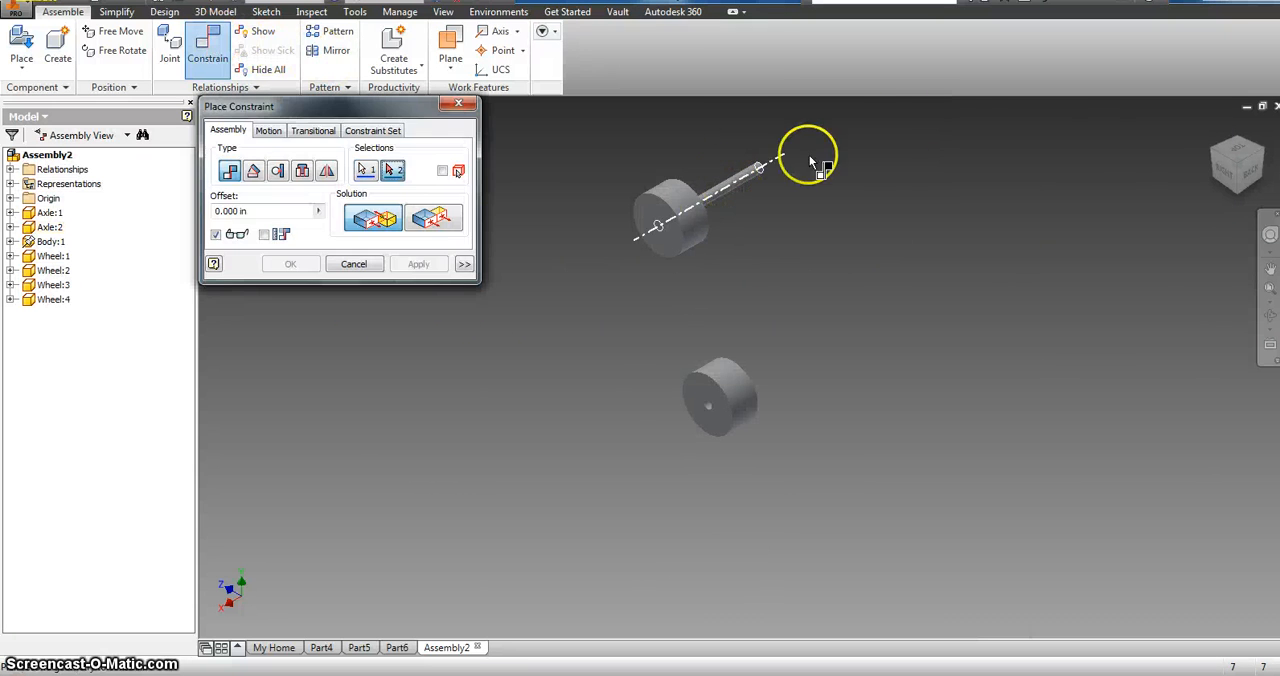
pyautogui.click(1255, 152)
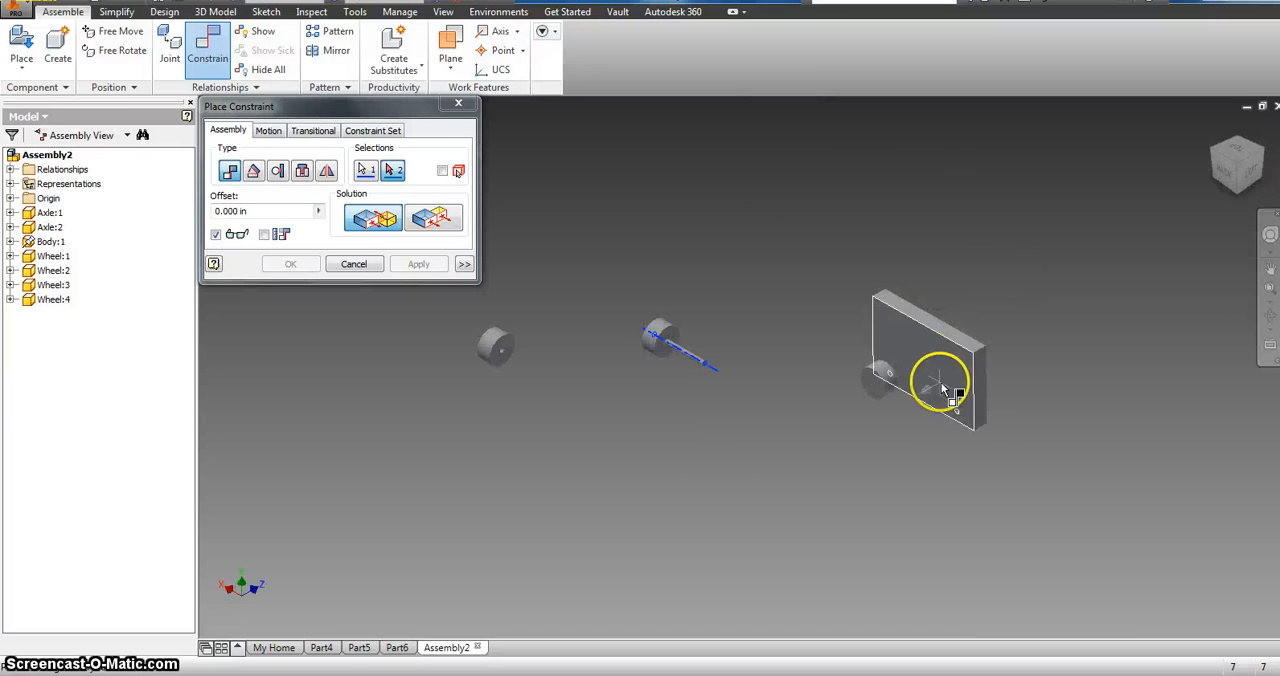
pyautogui.scroll(-5, 943, 388)
pyautogui.click(914, 384)
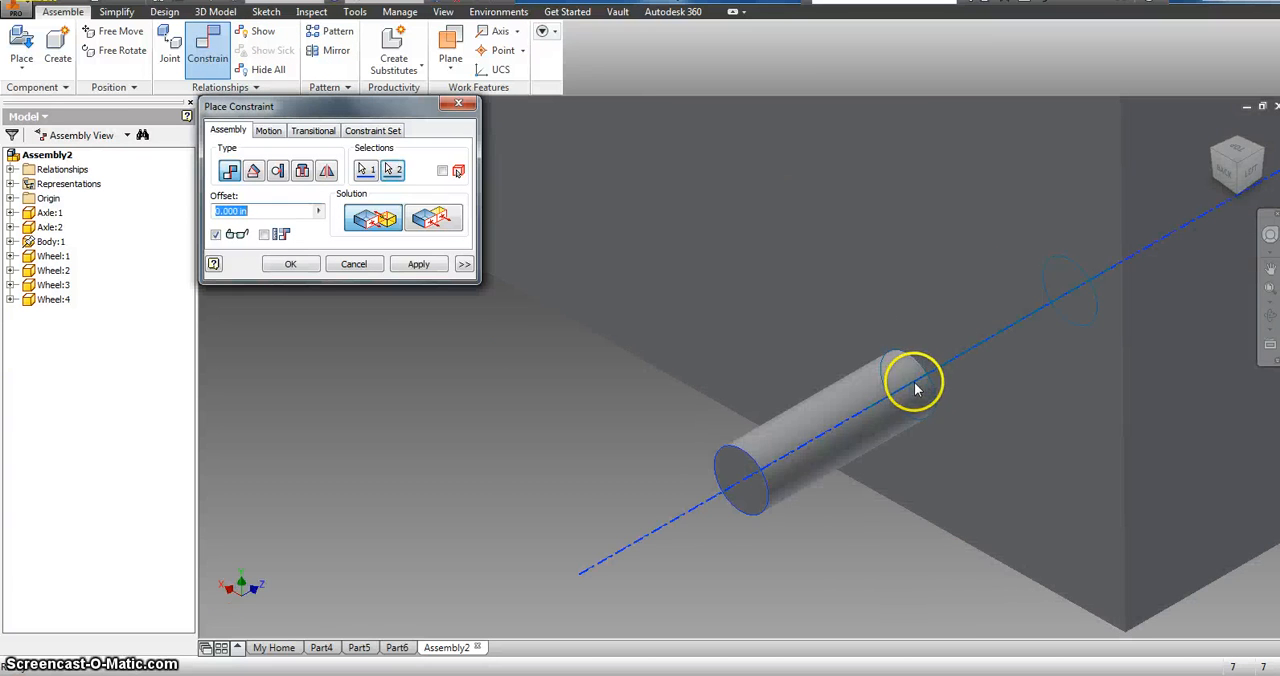
pyautogui.scroll(2, 890, 366)
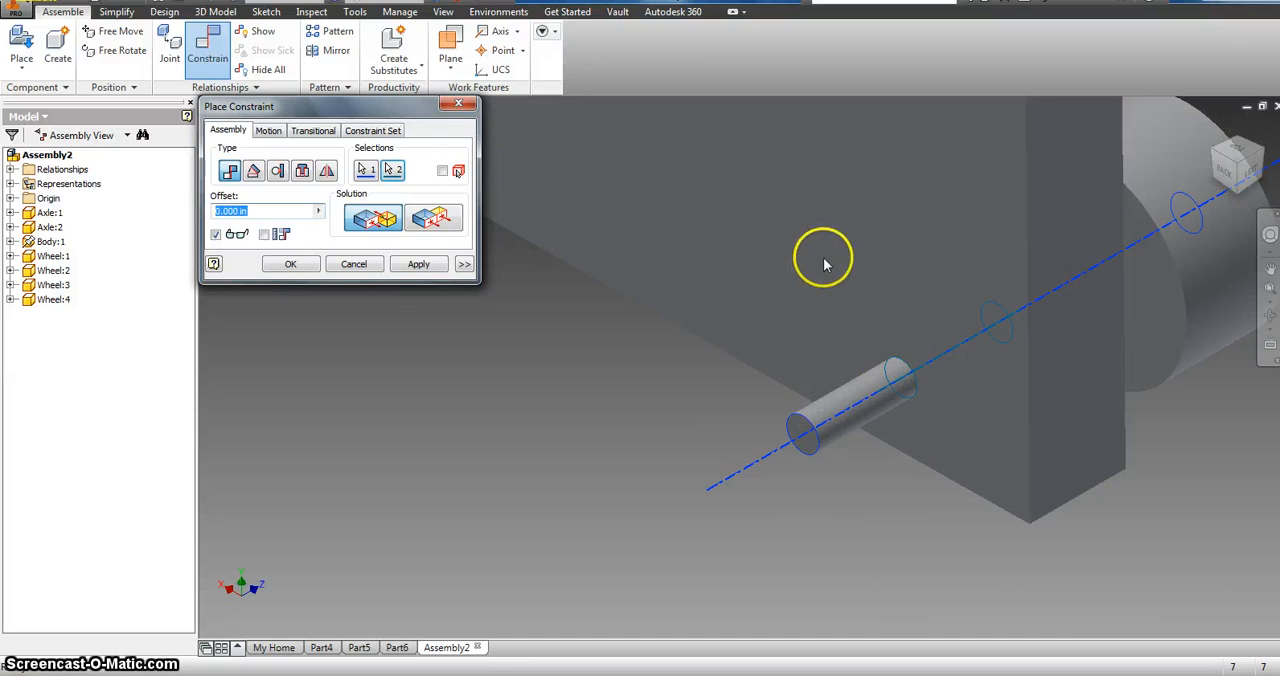
pyautogui.scroll(6, 780, 258)
pyautogui.click(438, 267)
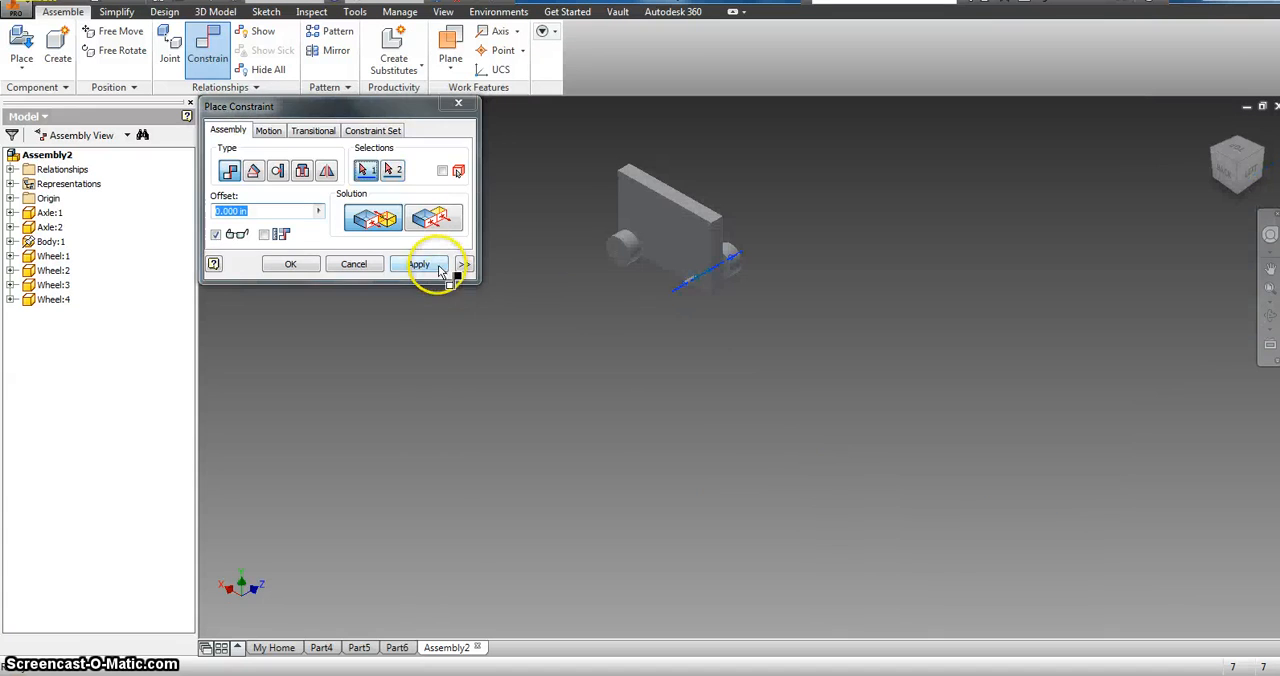
pyautogui.click(460, 105)
pyautogui.moveTo(730, 260)
pyautogui.mouseDown()
pyautogui.moveTo(760, 243)
pyautogui.moveTo(690, 294)
pyautogui.moveTo(731, 268)
pyautogui.mouseUp()
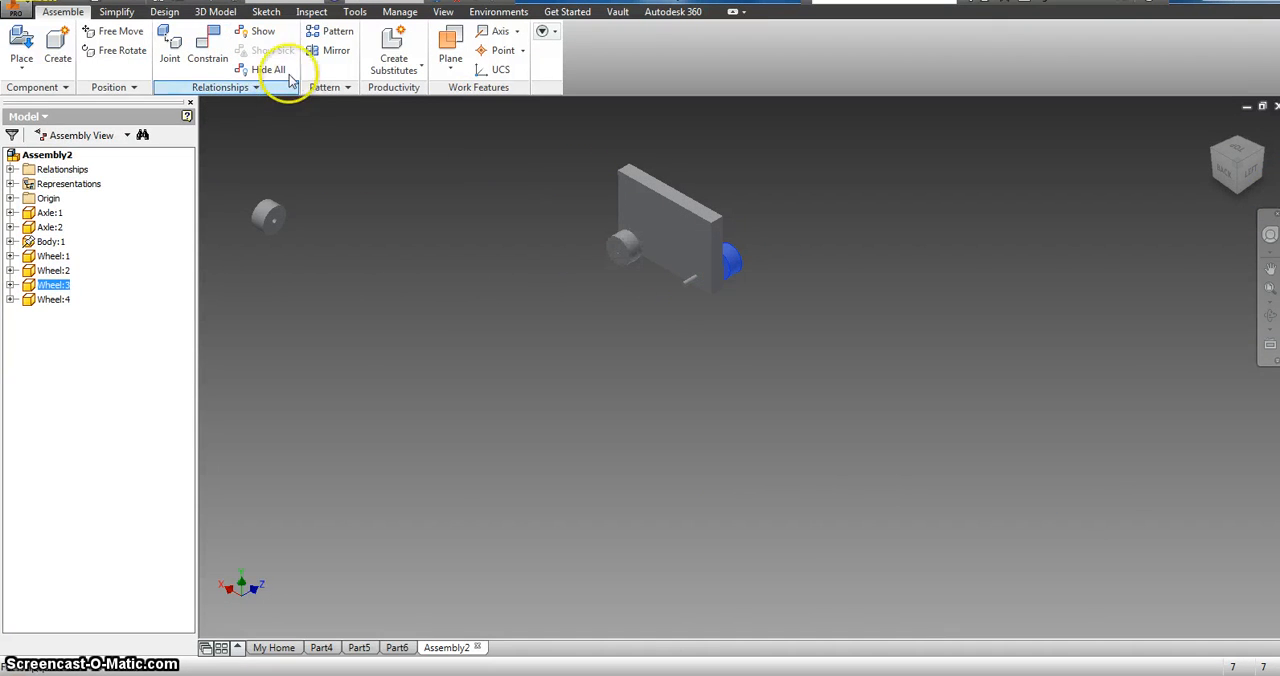
# Step: Mate the centre point of the last loose wheel's hole to the centre of the second axle's bare end with a 0.000 in offset
pyautogui.click(207, 45)
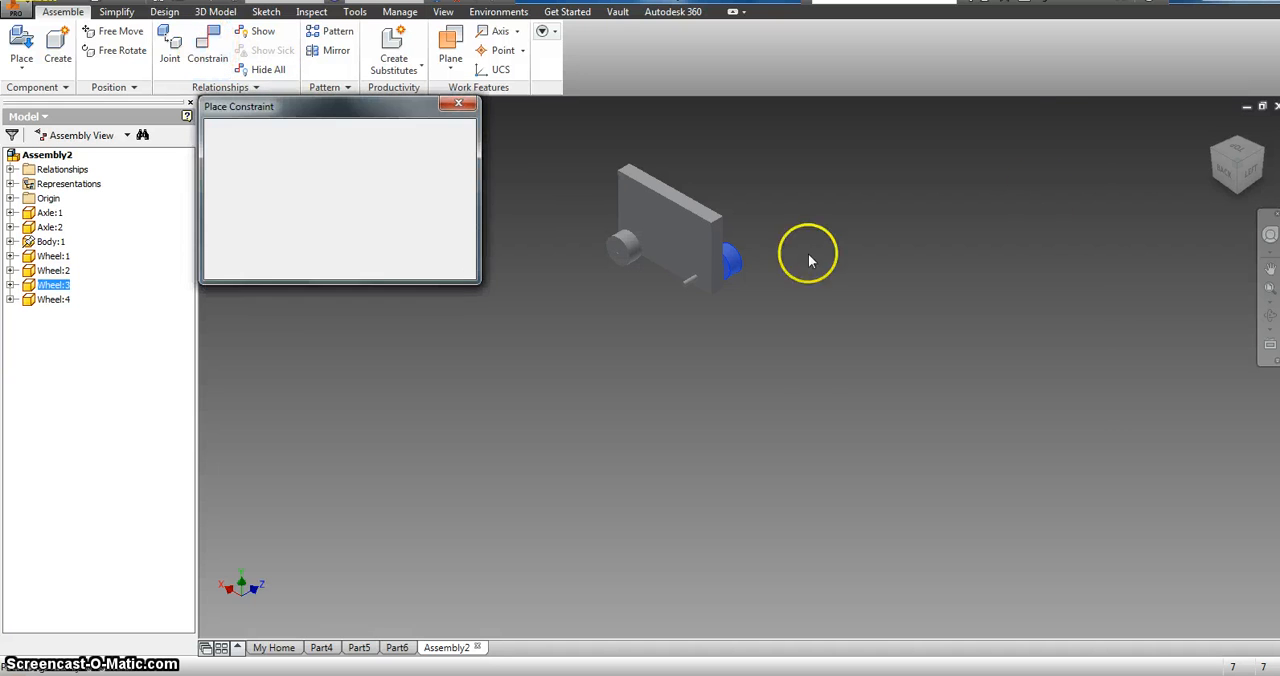
pyautogui.click(1210, 156)
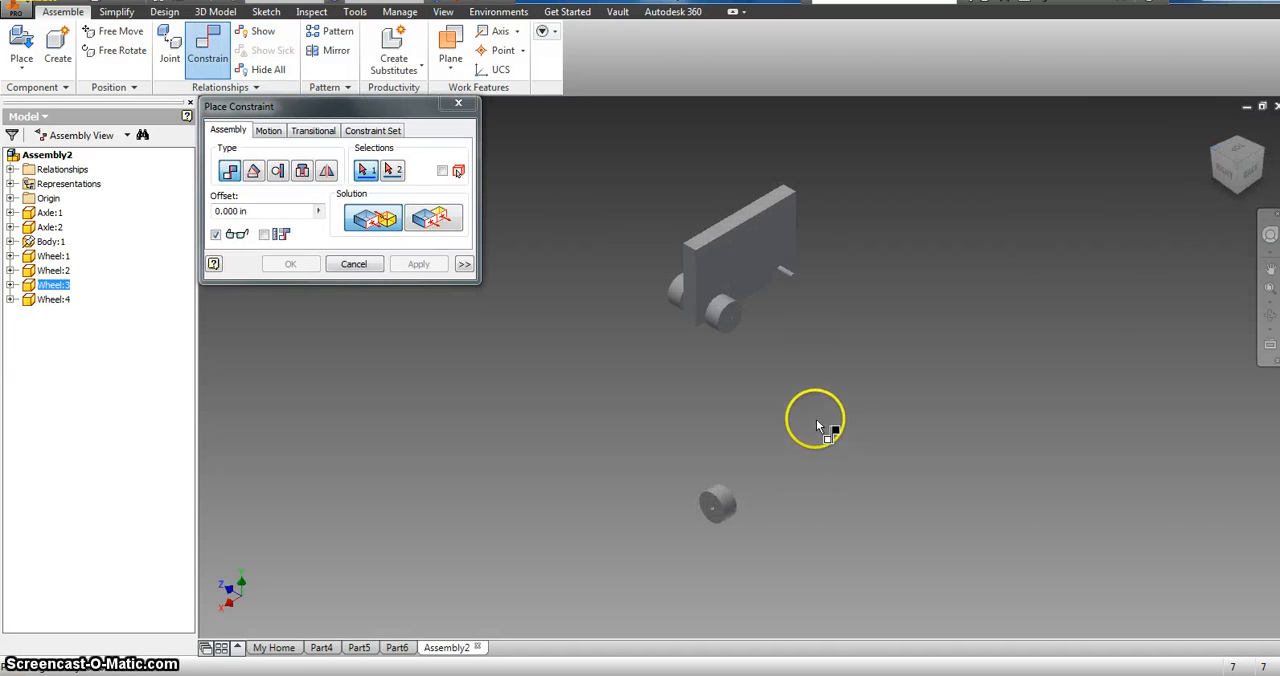
pyautogui.scroll(5, 714, 510)
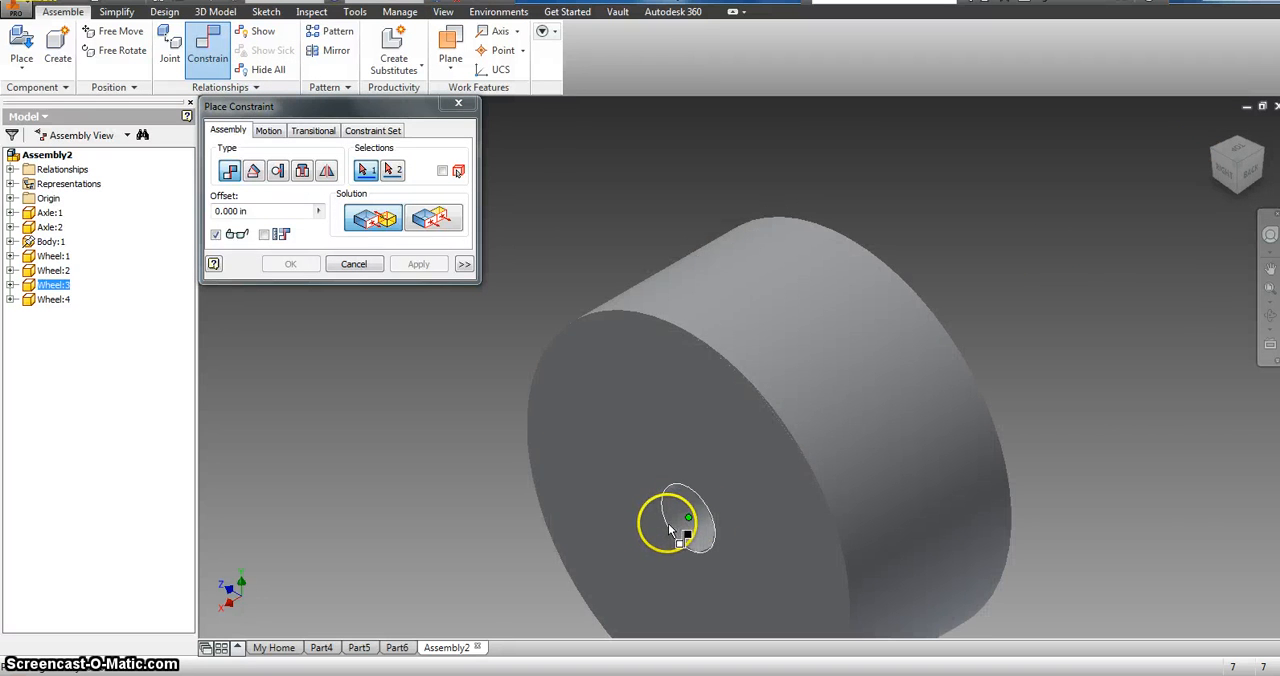
pyautogui.click(674, 516)
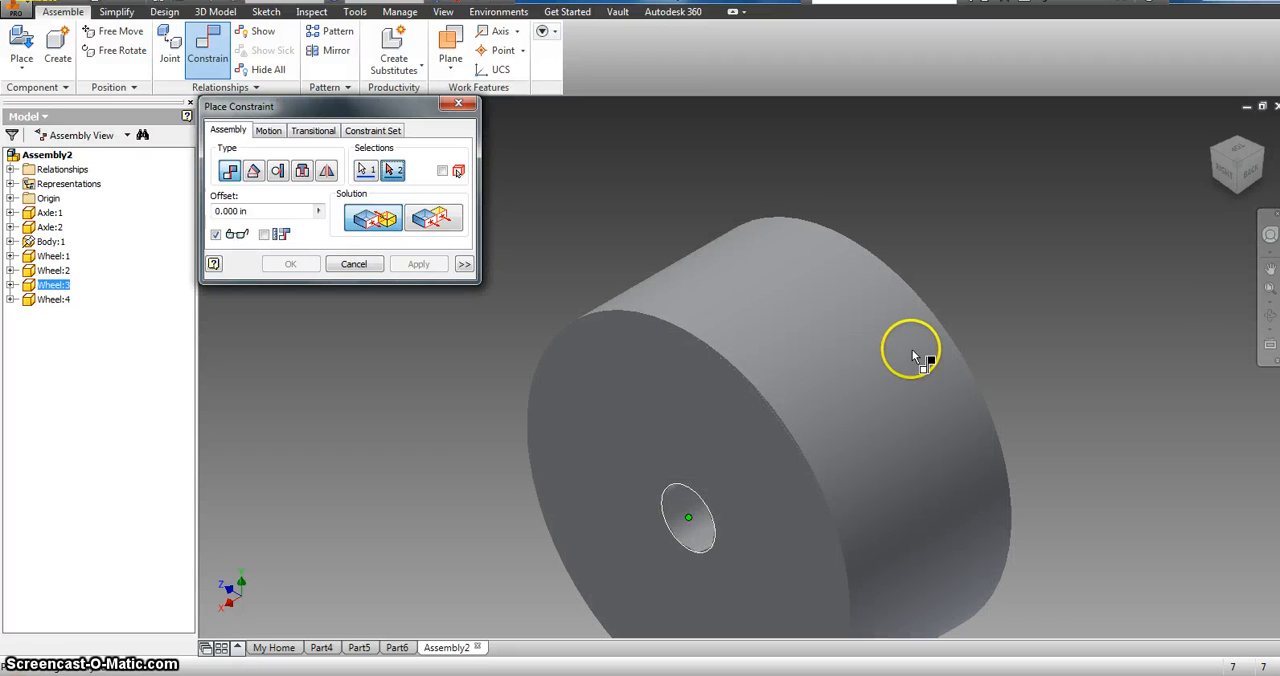
pyautogui.click(675, 522)
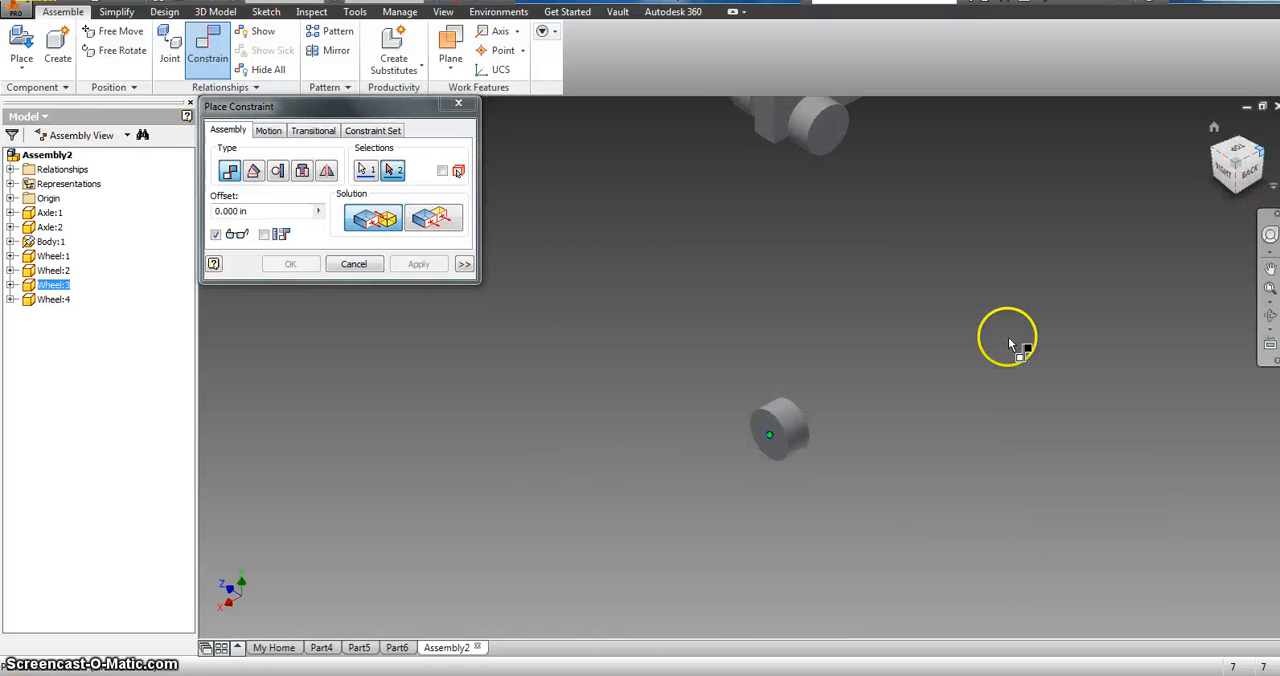
pyautogui.scroll(3, 1006, 337)
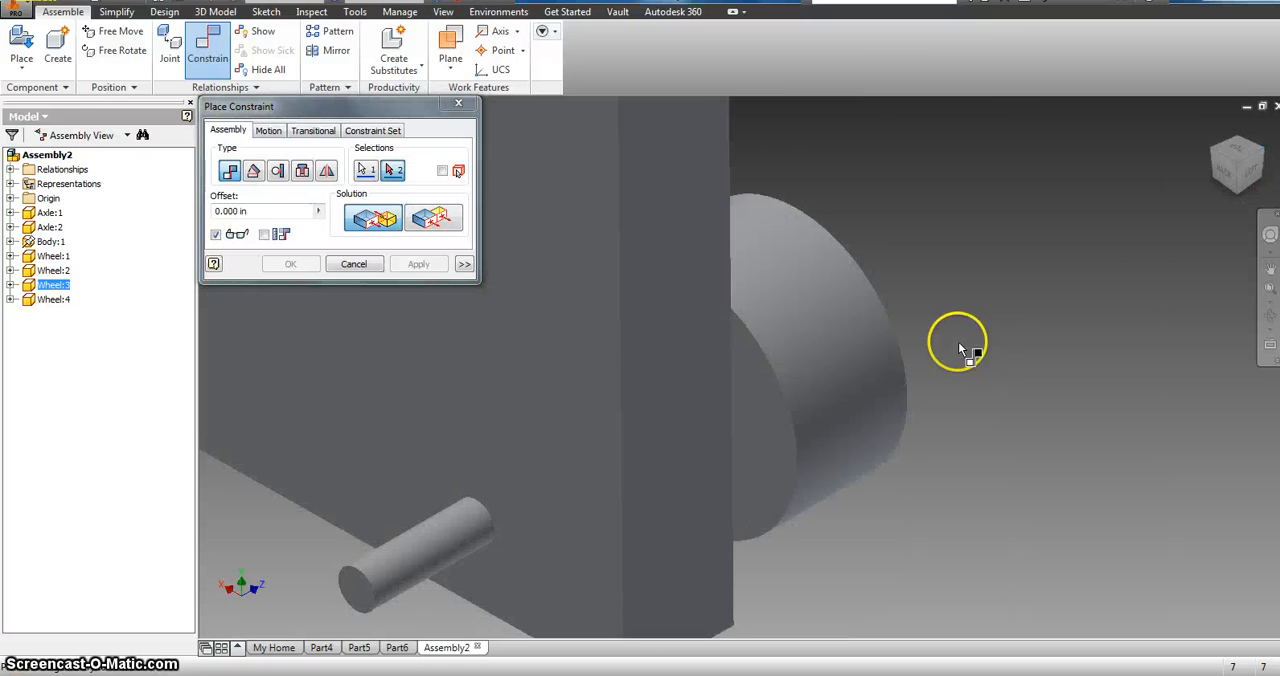
pyautogui.click(367, 583)
pyautogui.click(428, 266)
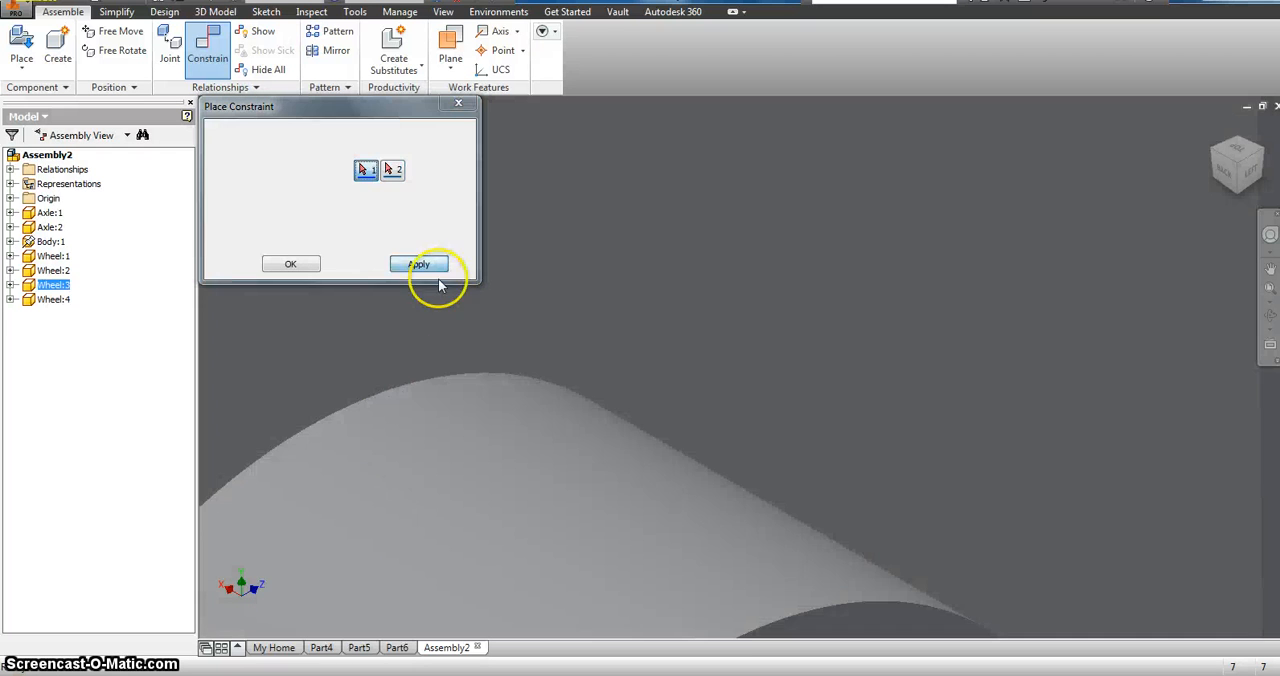
# Step: Mate the last wheel's hole axis to the second axle's centreline with a 0.000 in offset
pyautogui.scroll(-4, 468, 340)
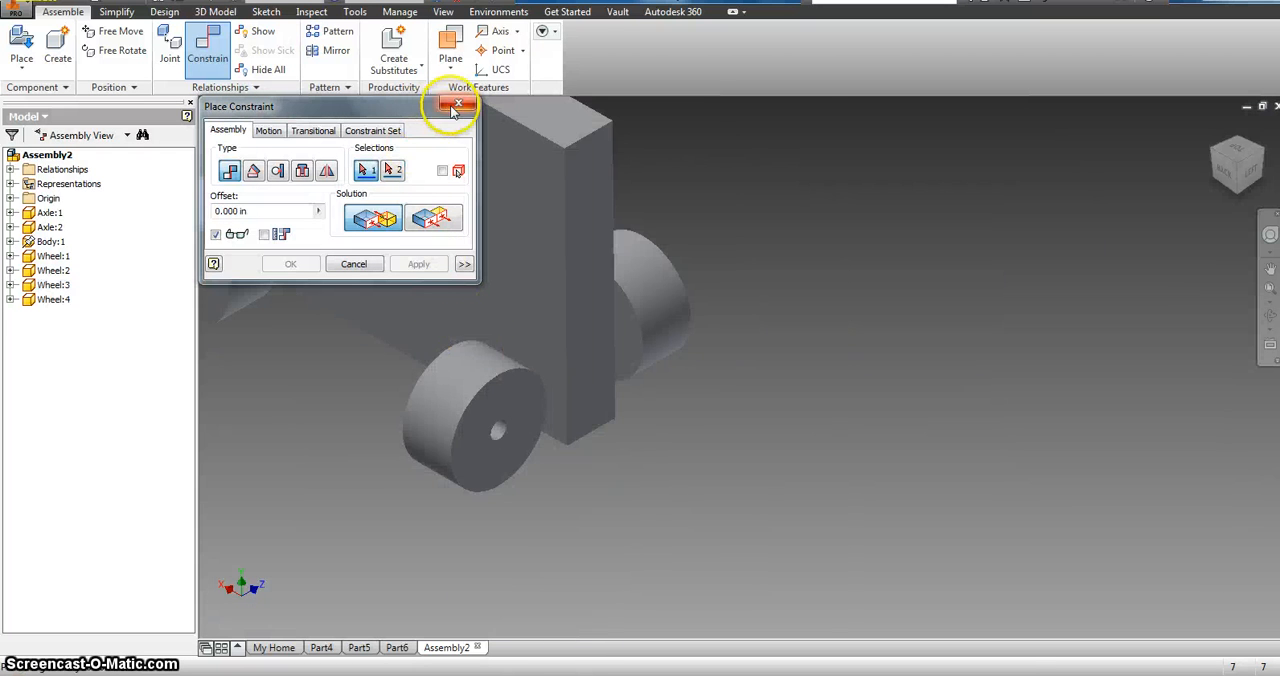
pyautogui.scroll(2, 505, 435)
pyautogui.click(510, 440)
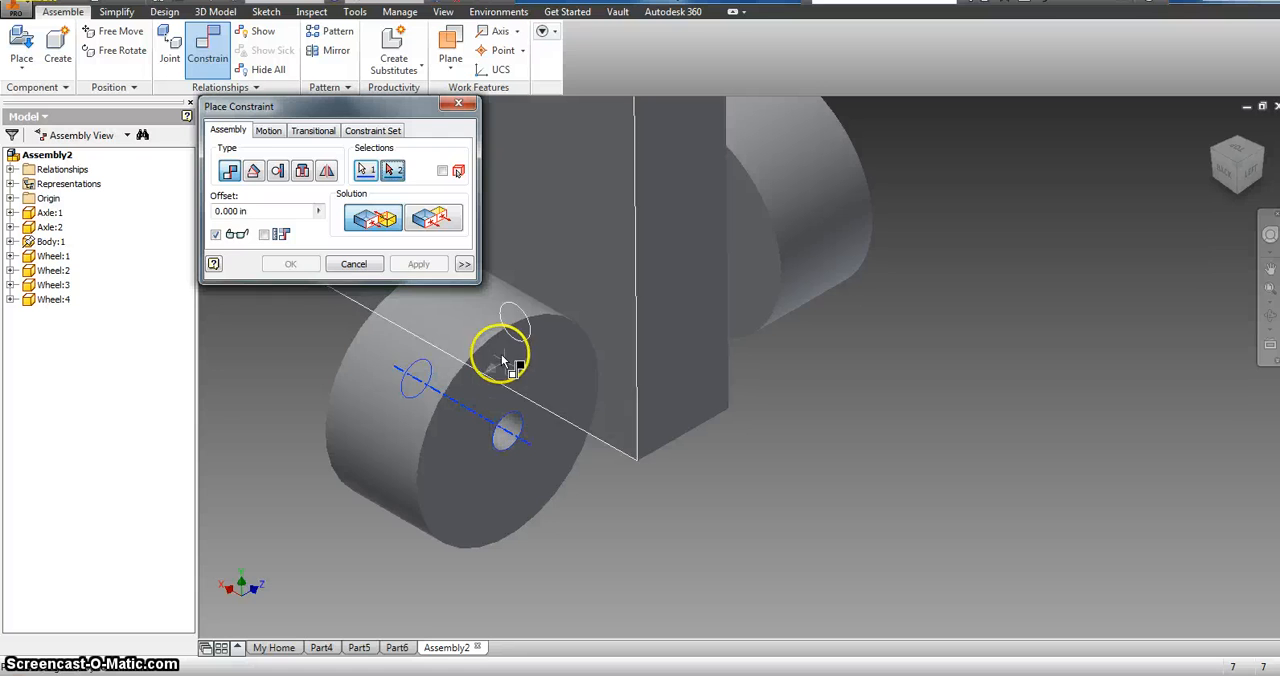
pyautogui.click(466, 354)
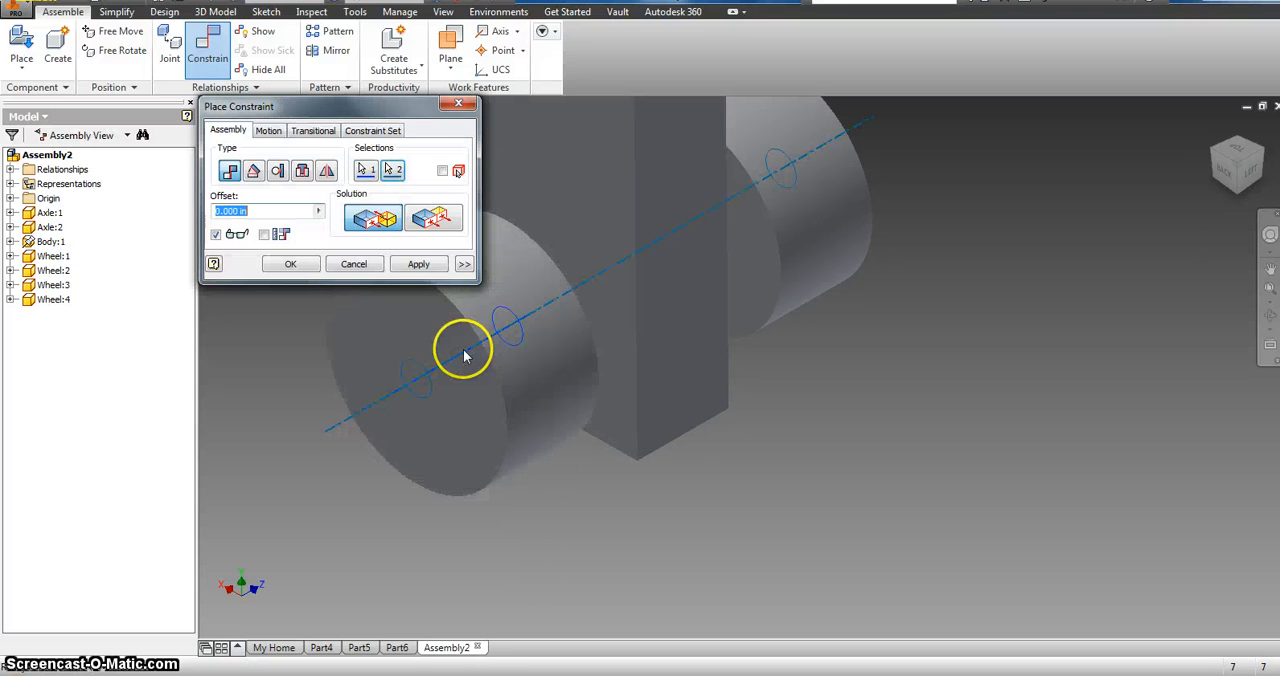
pyautogui.click(420, 272)
pyautogui.click(458, 104)
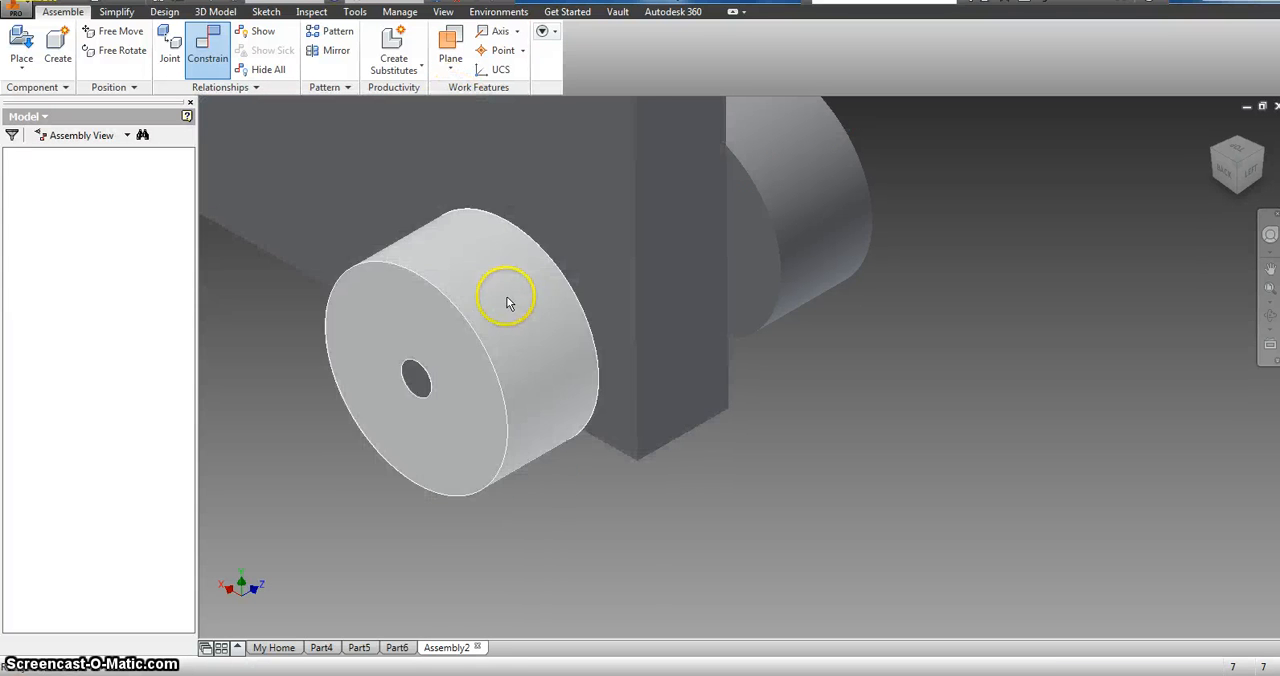
# Step: Move the last mounted wheel beside the body to test how it slides and turns with its axle
pyautogui.click(497, 311)
pyautogui.scroll(-4, 497, 311)
pyautogui.keyDown('shift'); pyautogui.moveTo(500, 300); pyautogui.dragTo(763, 296, button='middle'); pyautogui.keyUp('shift')
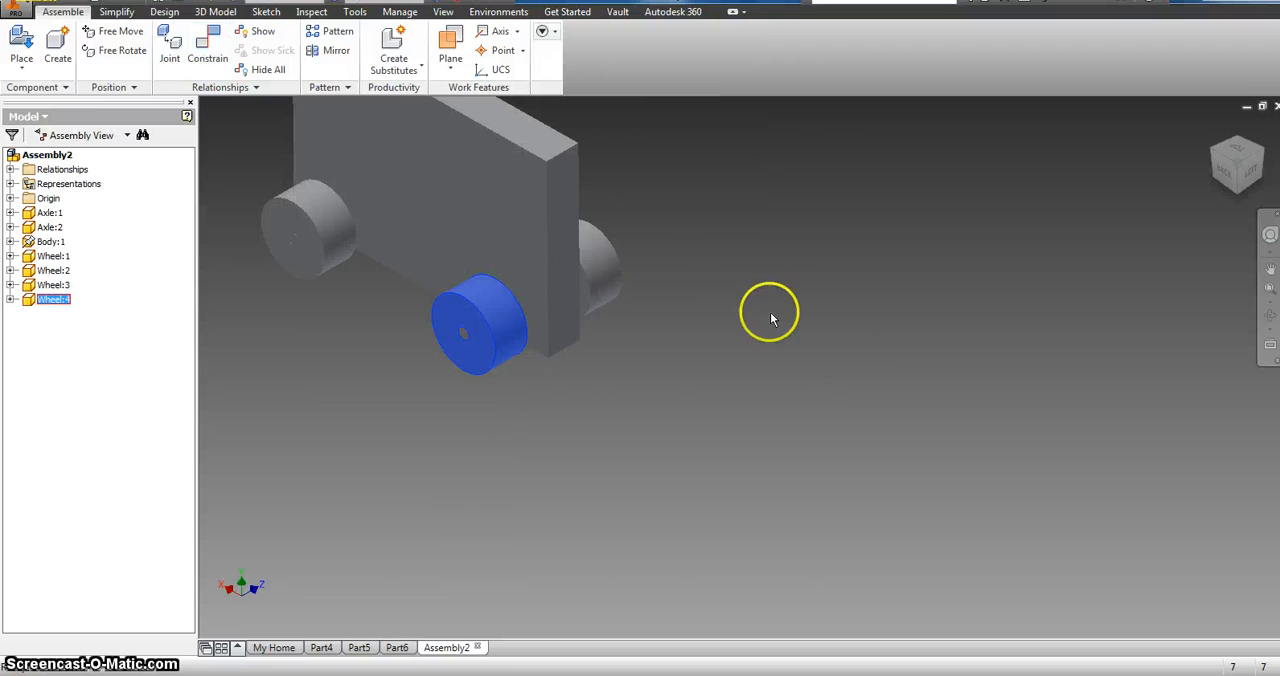
pyautogui.moveTo(502, 325)
pyautogui.mouseDown()
pyautogui.moveTo(478, 335)
pyautogui.moveTo(508, 332)
pyautogui.mouseUp()
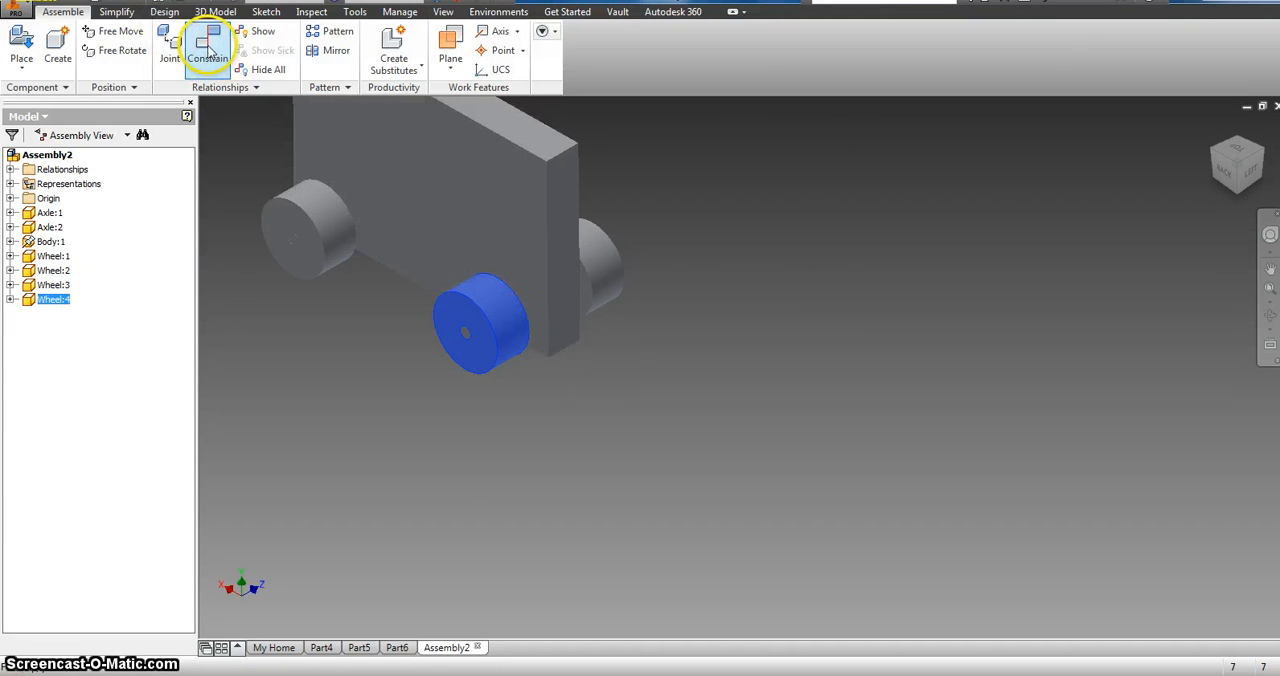
# Step: Mate the inner face of the opposite wheel on the second axle to the body's facing side with a .500 in offset
pyautogui.click(210, 50)
pyautogui.scroll(-3, 586, 283)
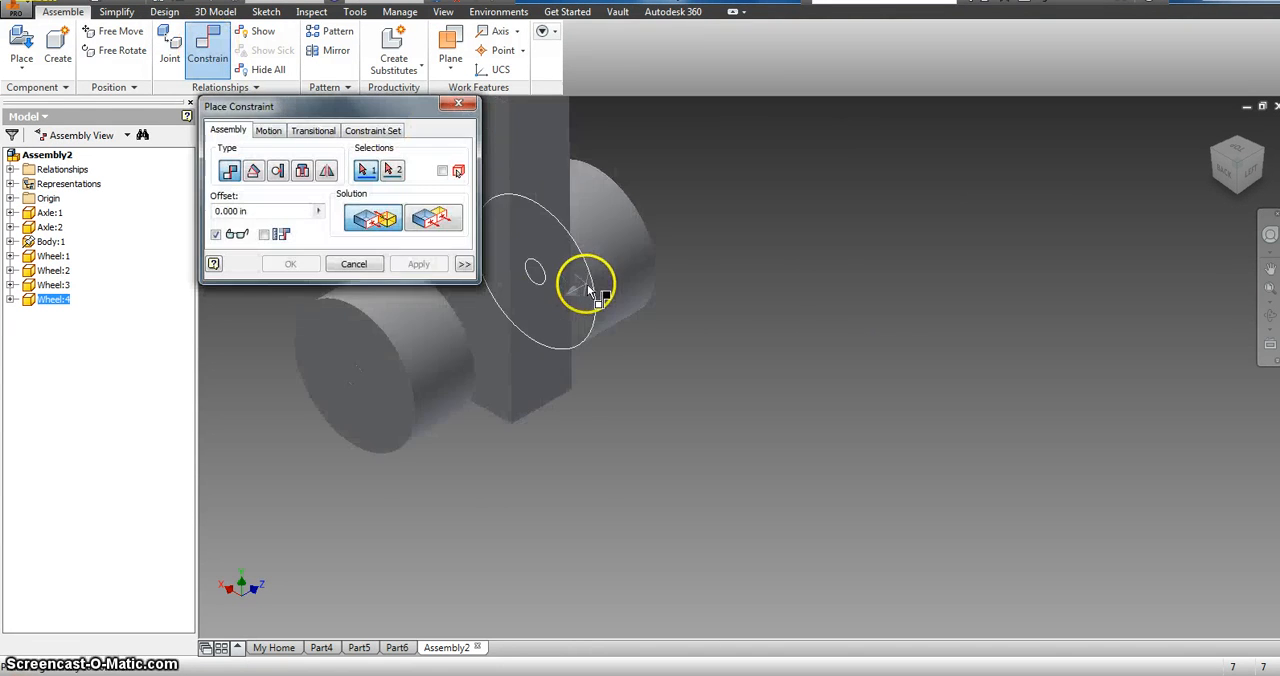
pyautogui.scroll(-2, 580, 290)
pyautogui.click(582, 290)
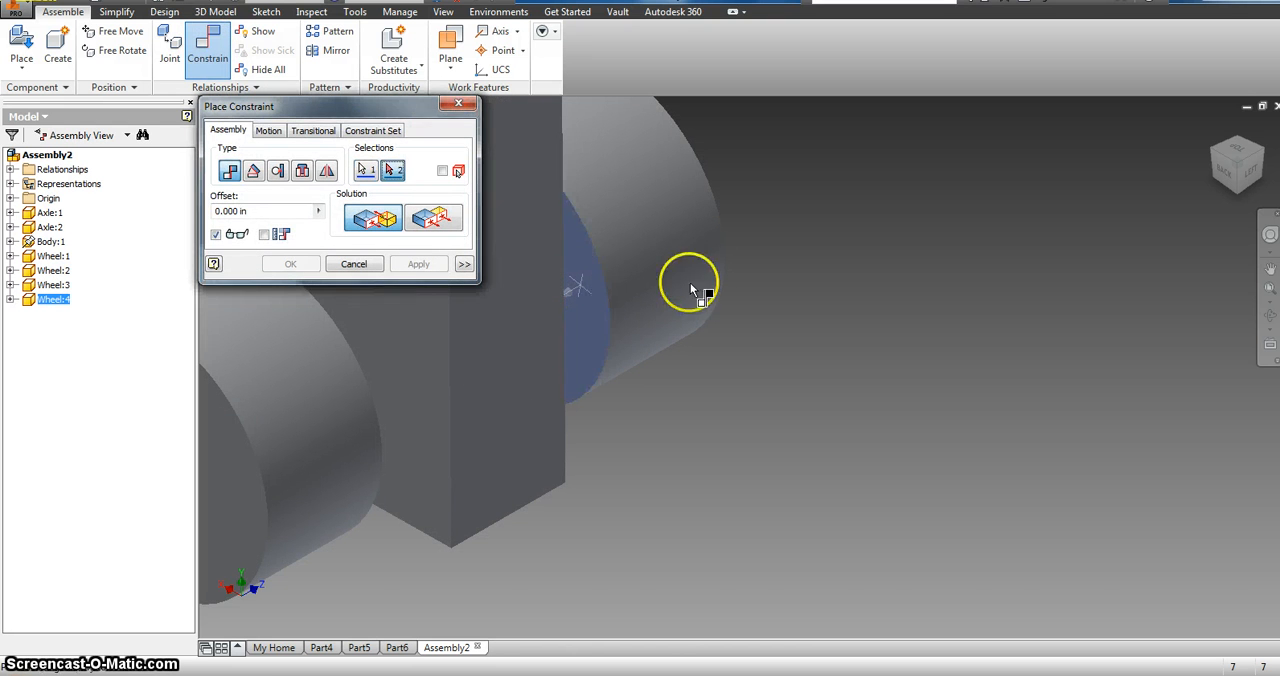
pyautogui.click(1252, 156)
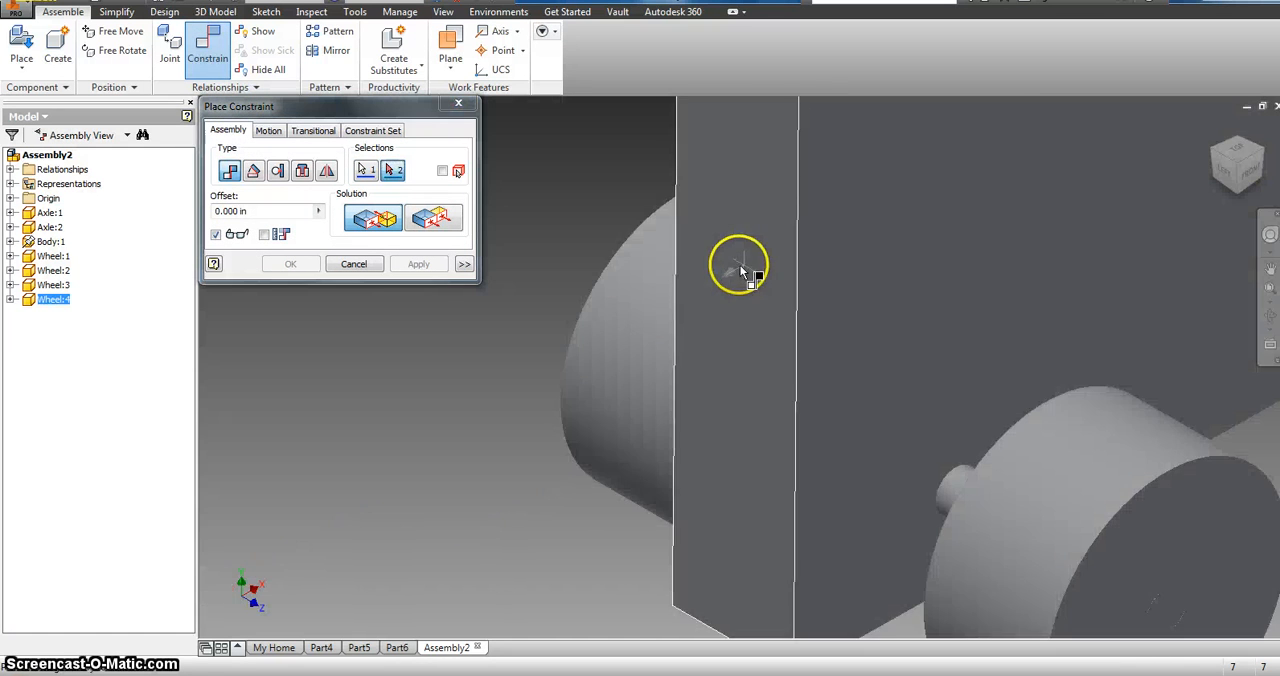
pyautogui.click(872, 297)
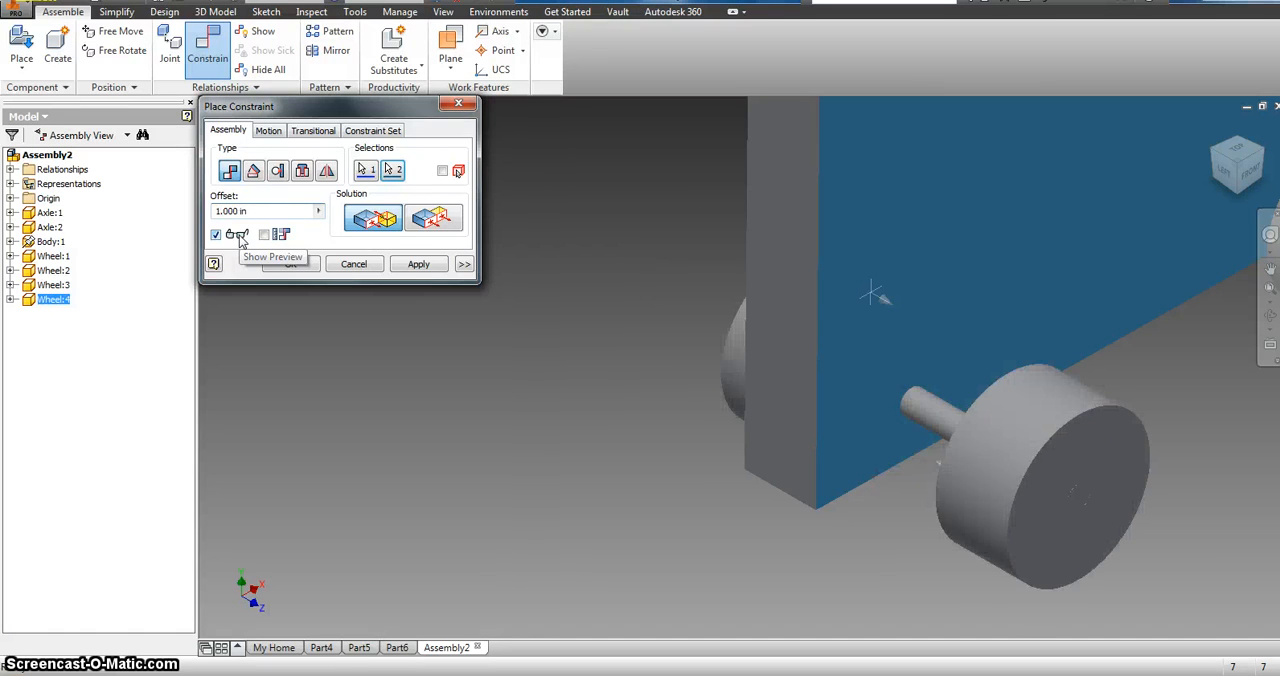
pyautogui.press('BackSpace')
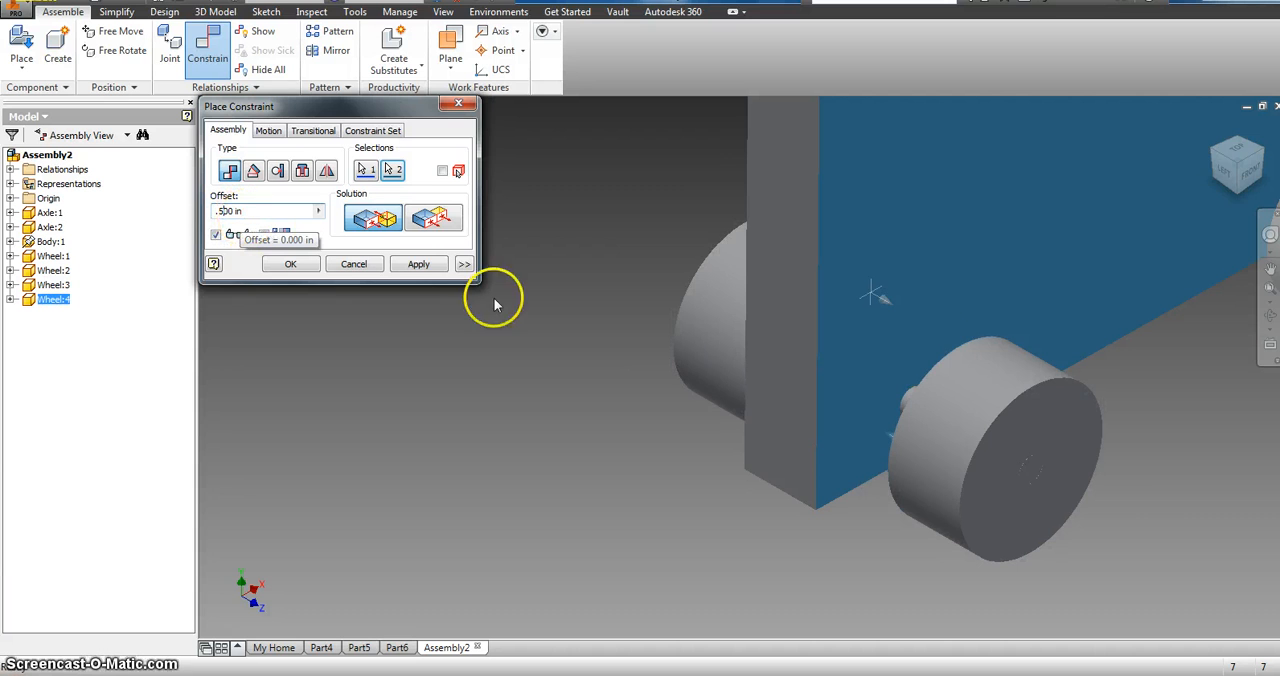
pyautogui.click(1229, 171)
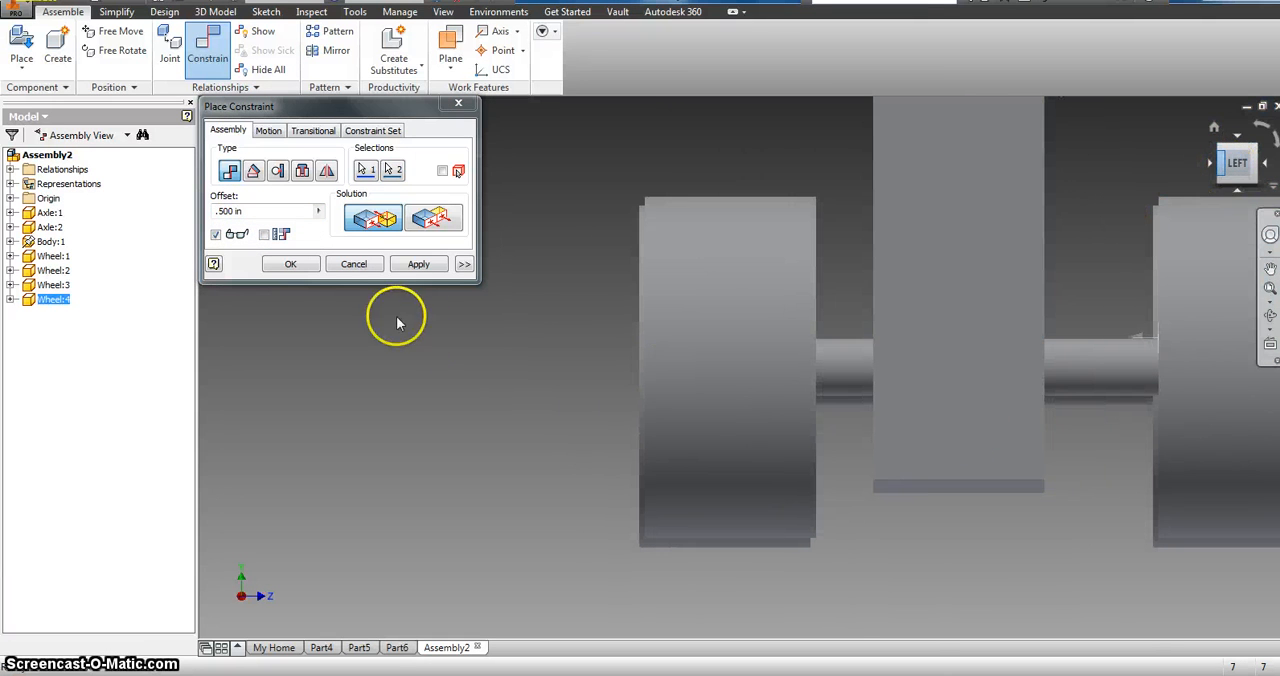
pyautogui.click(418, 266)
pyautogui.click(458, 104)
# Step: Test how the wheels on both axles move relative to the body, from the side and from the home view
pyautogui.scroll(-5, 1134, 286)
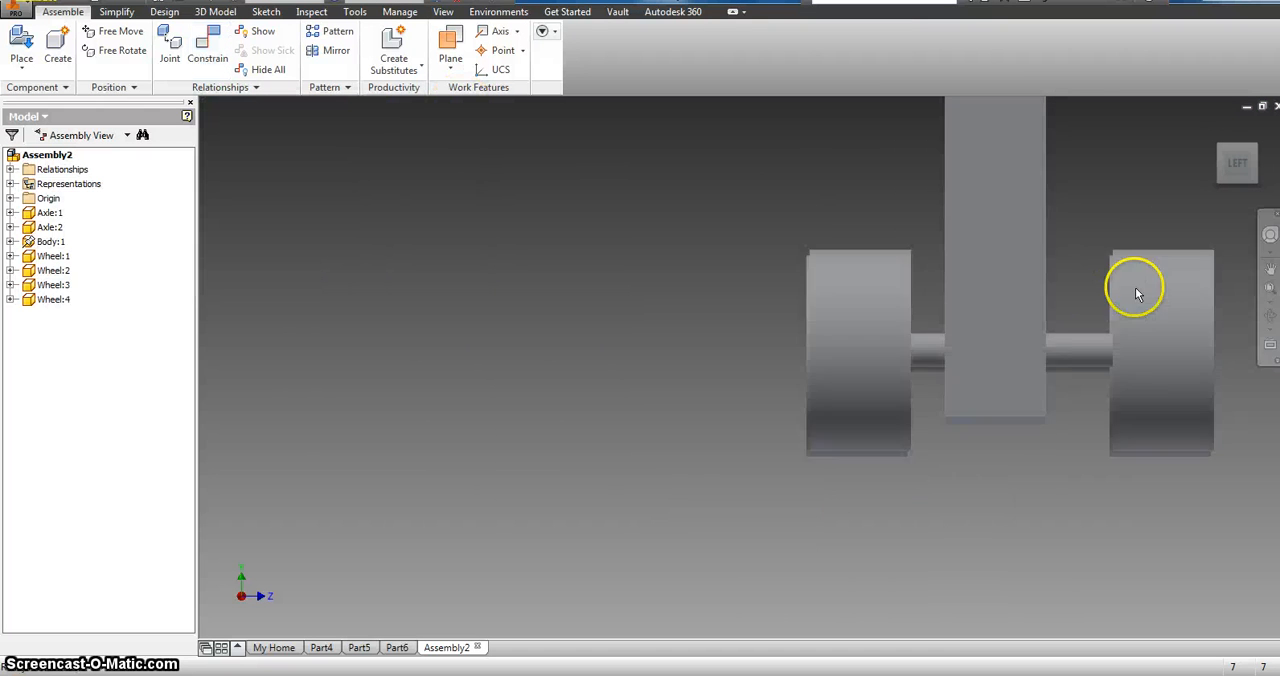
pyautogui.click(1152, 290)
pyautogui.click(946, 317)
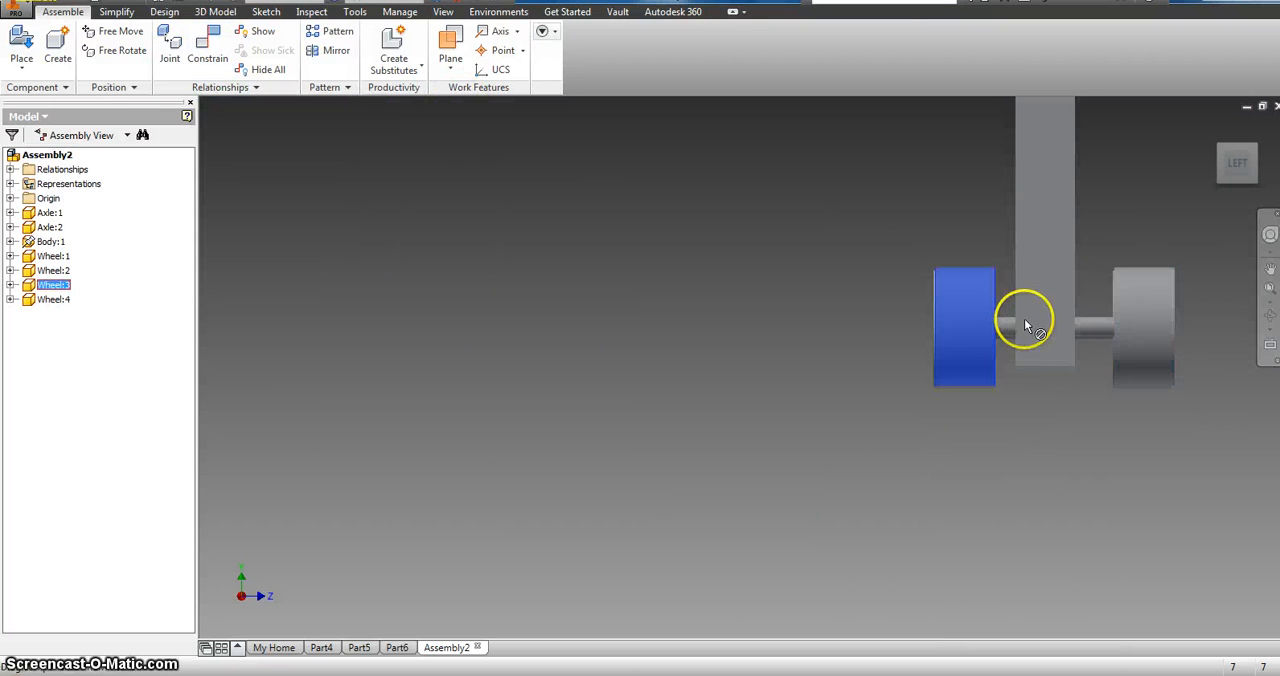
pyautogui.click(1220, 138)
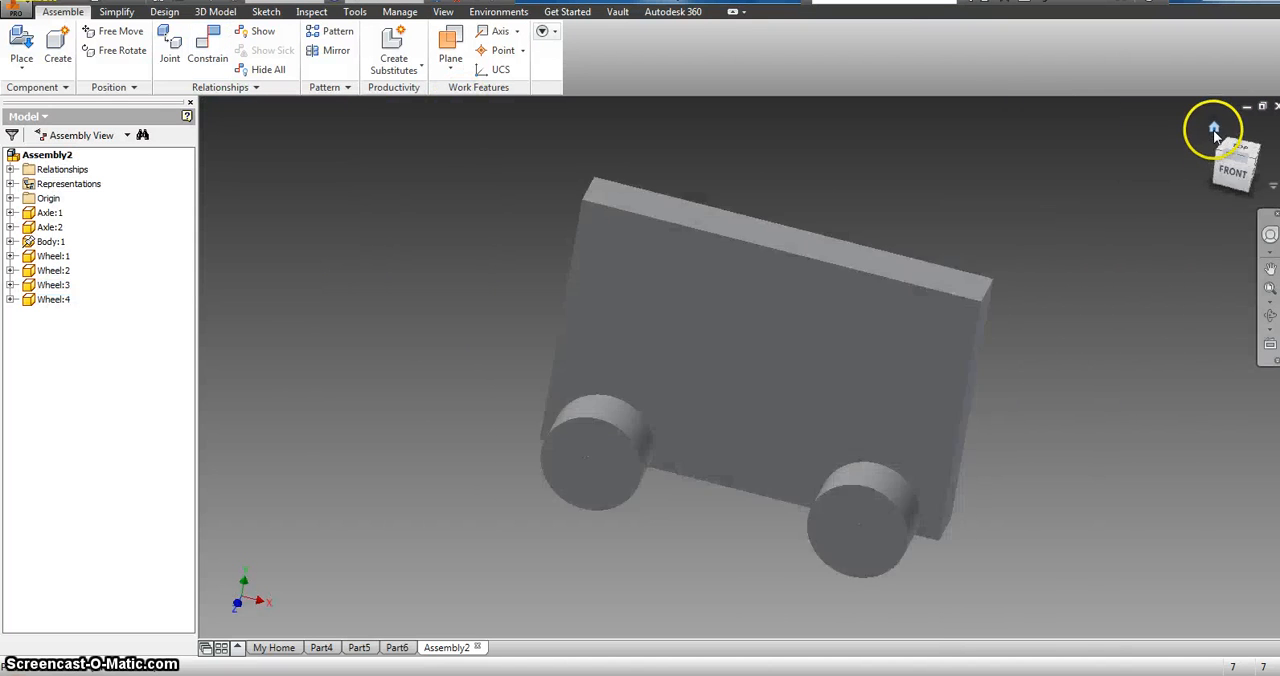
pyautogui.click(568, 444)
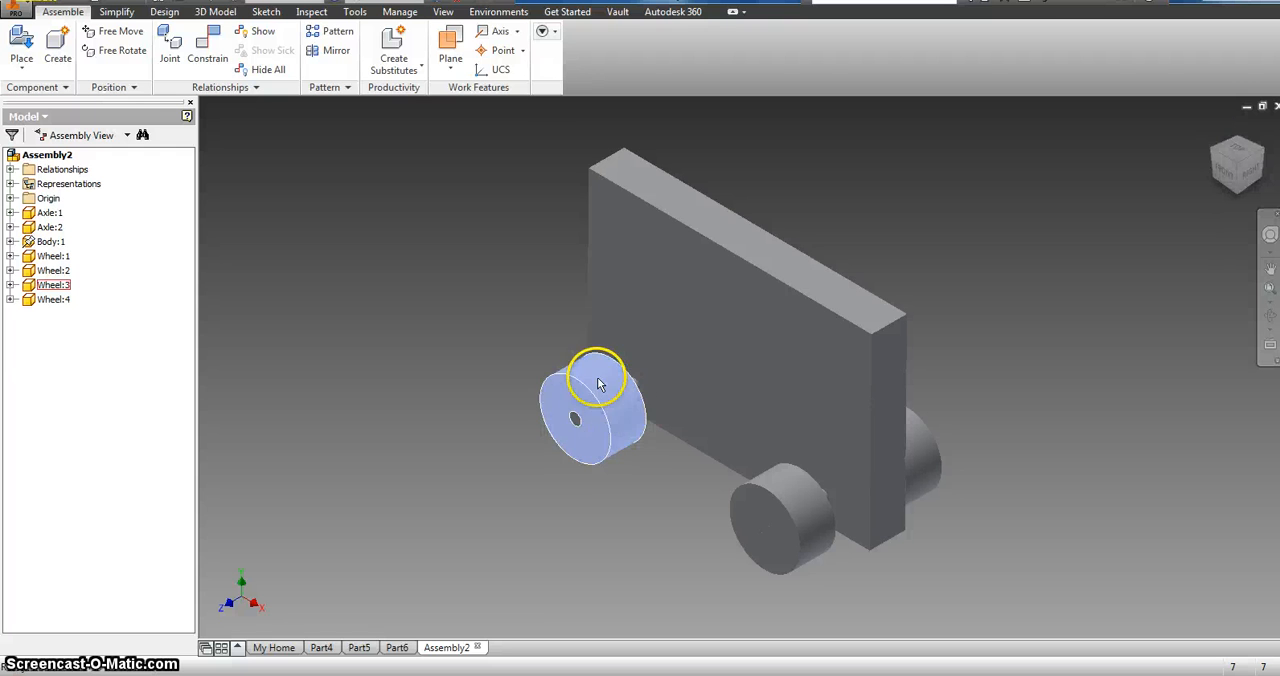
pyautogui.click(686, 508)
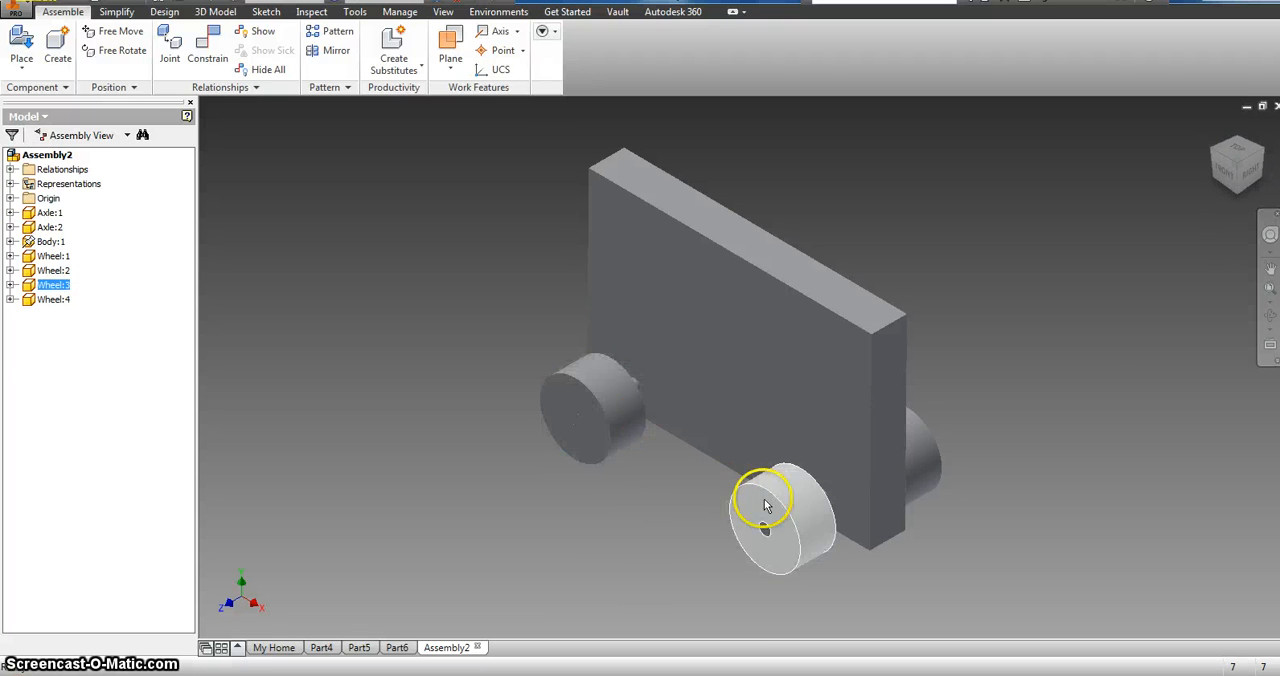
# Step: Mate the inner face of the remaining unspaced wheel to the body's facing side with a 0.500 in offset
pyautogui.click(210, 36)
pyautogui.scroll(-5, 857, 462)
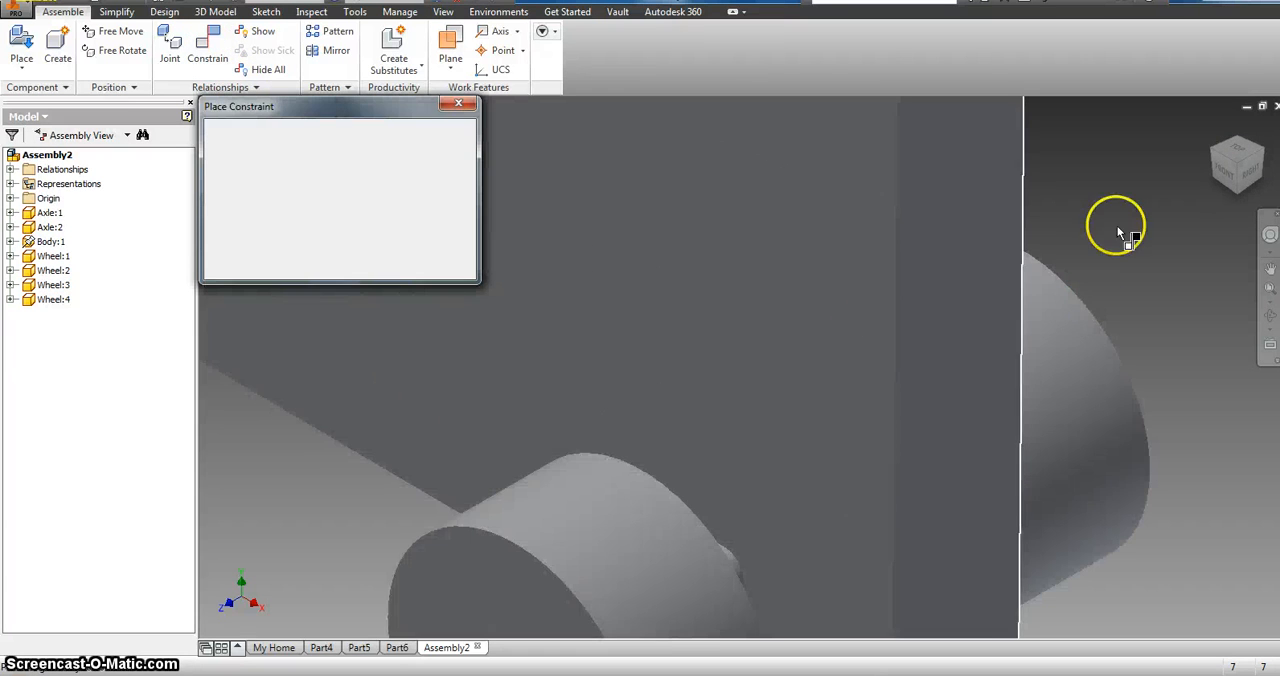
pyautogui.click(1262, 155)
pyautogui.scroll(-6, 674, 451)
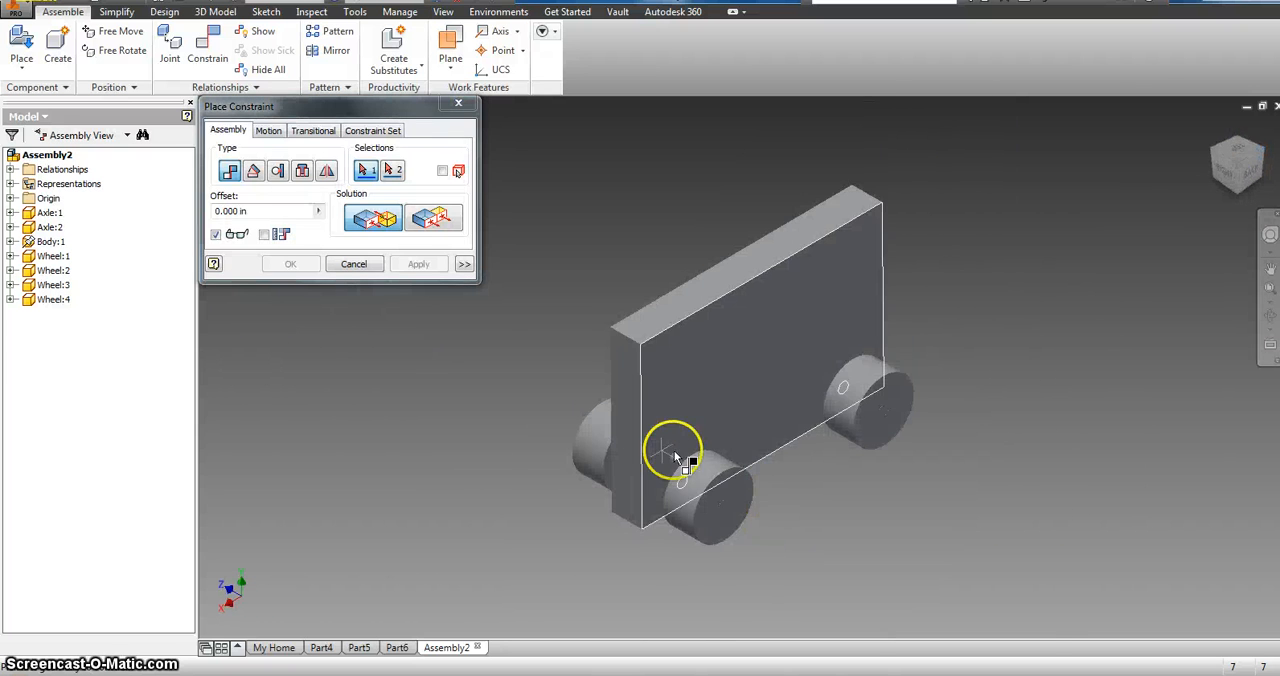
pyautogui.click(538, 464)
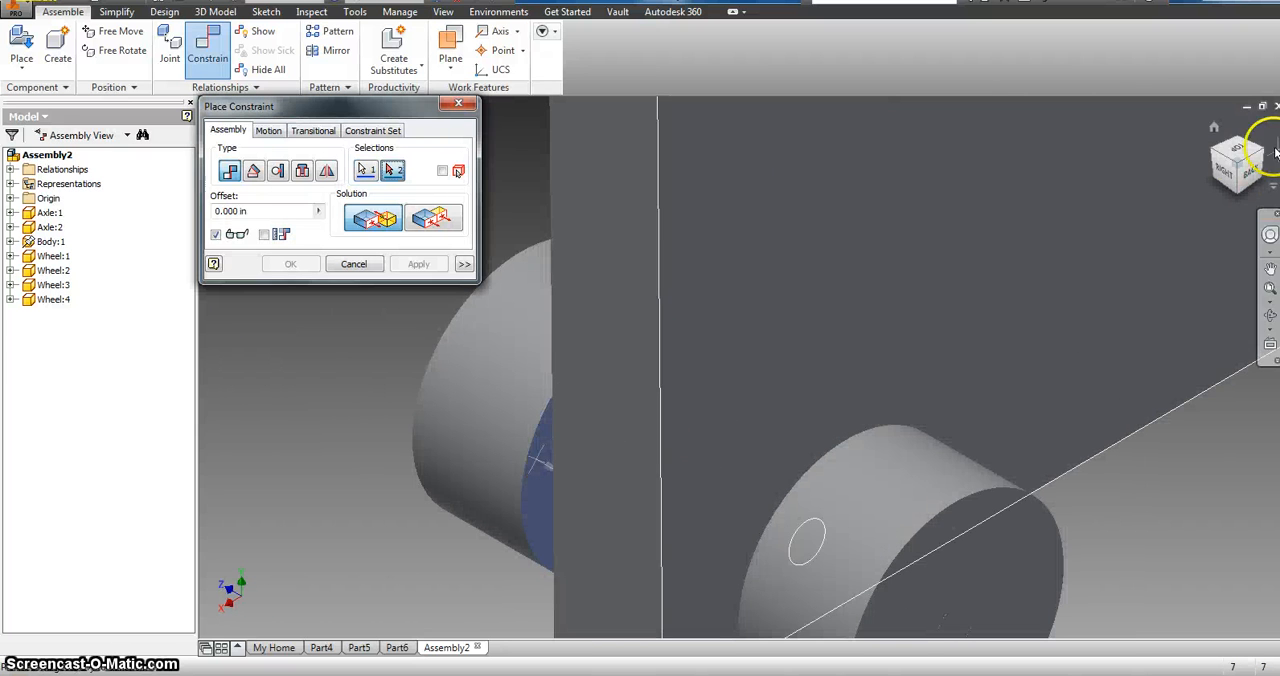
pyautogui.click(1214, 155)
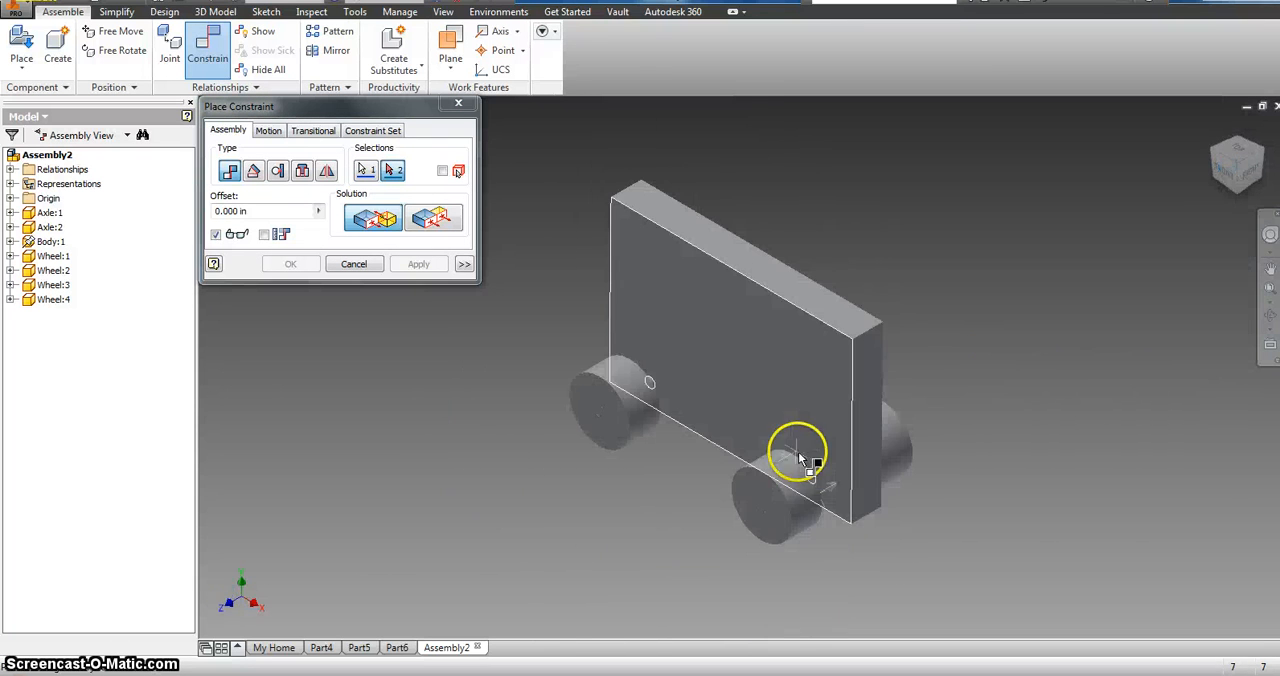
pyautogui.click(836, 462)
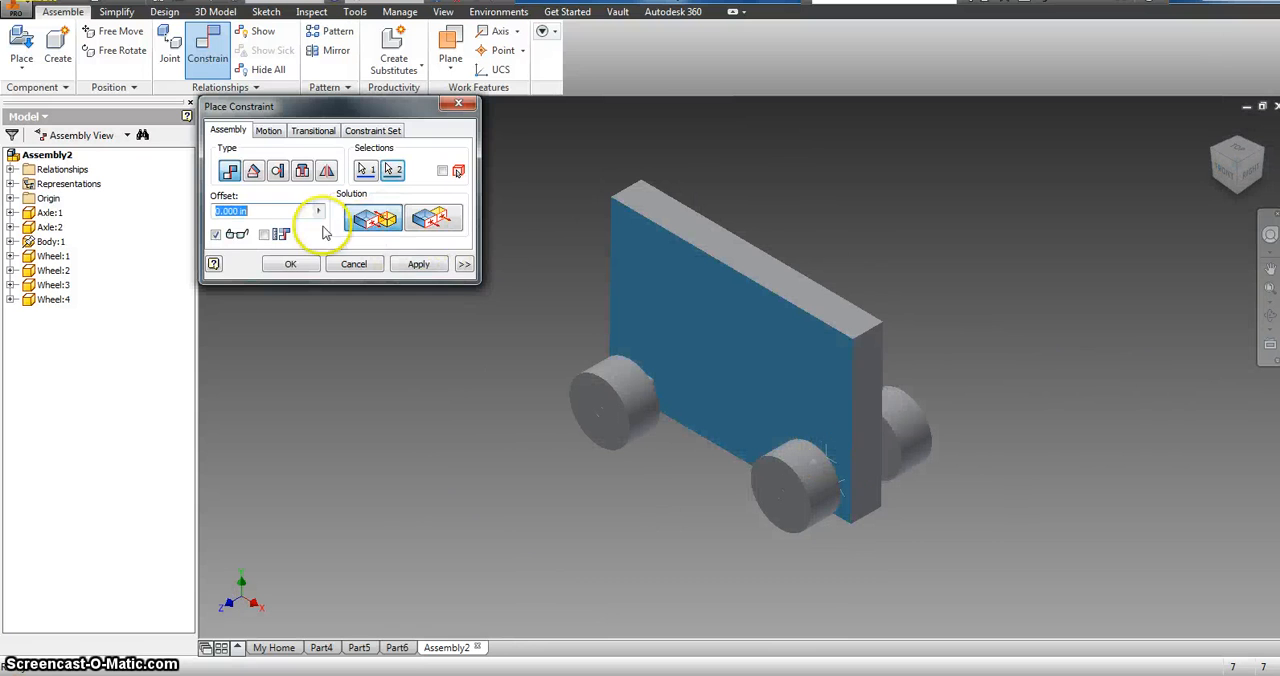
pyautogui.click(240, 234)
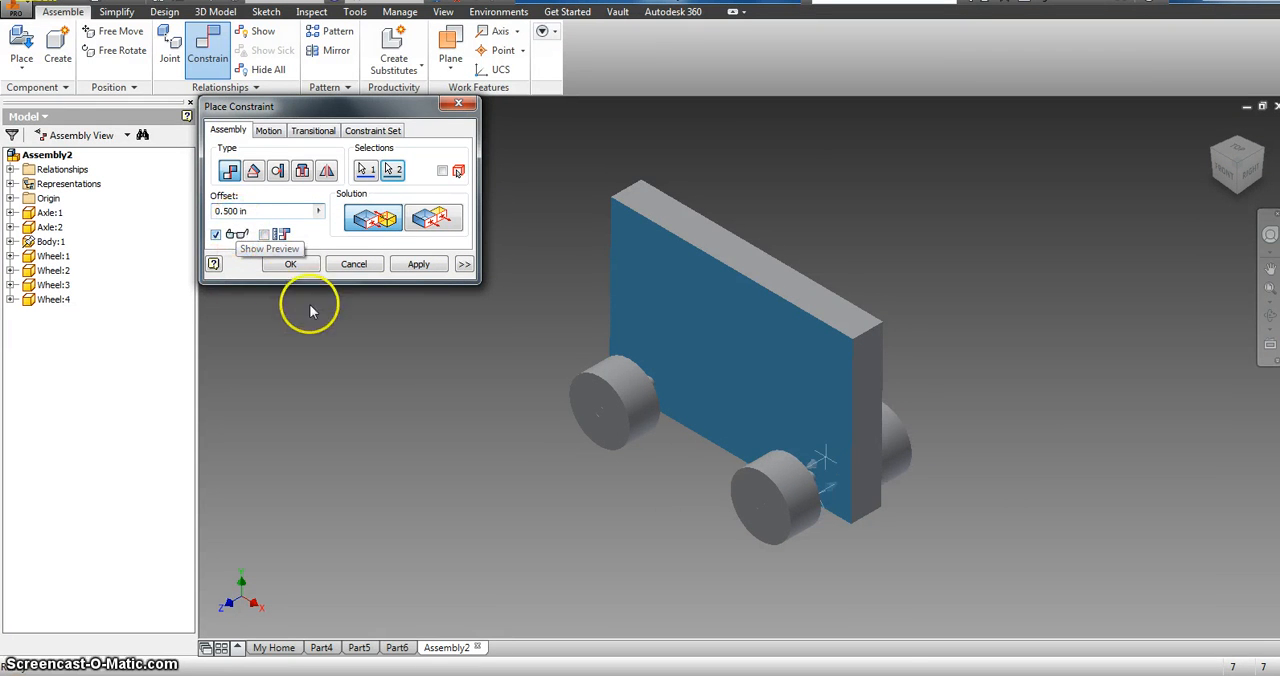
pyautogui.click(396, 263)
pyautogui.click(458, 103)
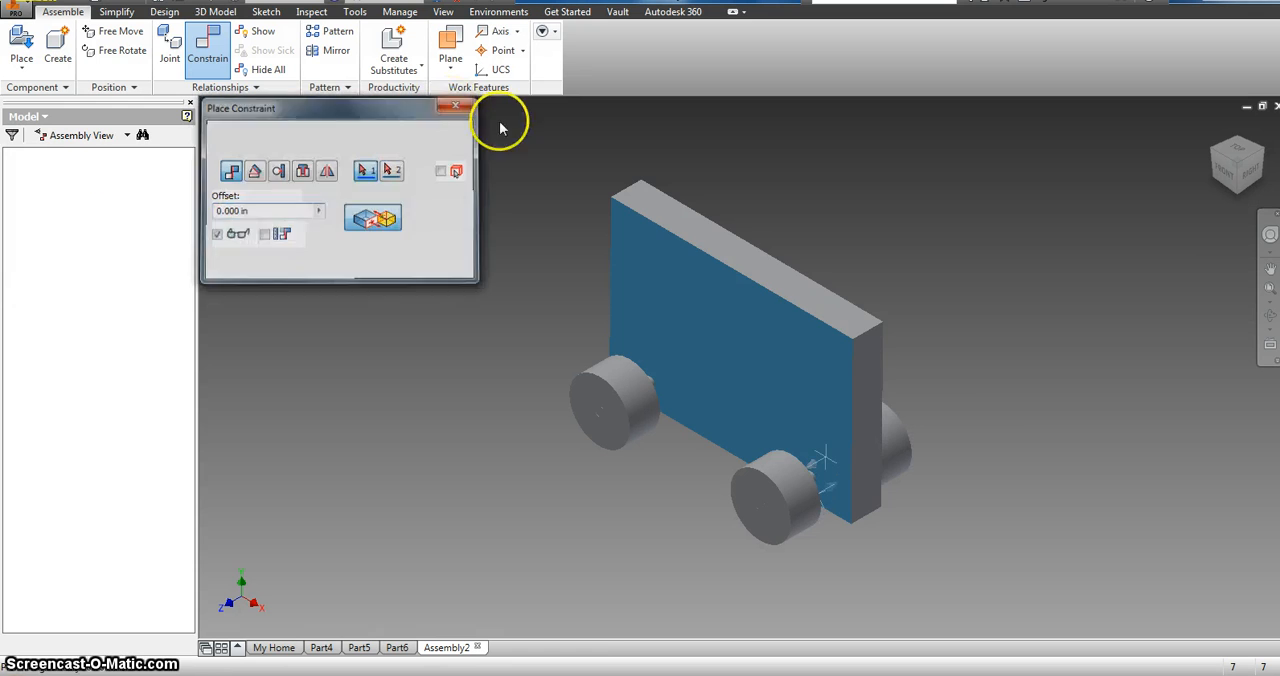
# Step: Open the Body part for editing and start a 2D sketch on its large front face
pyautogui.click(1256, 163)
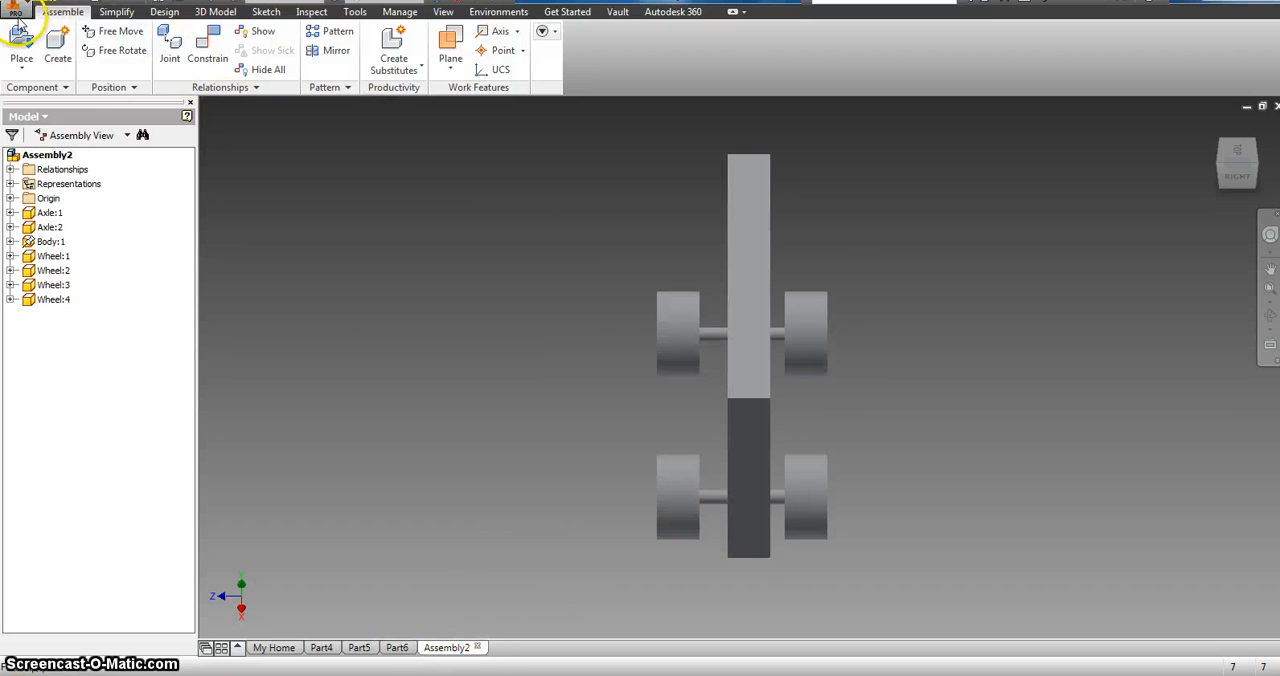
pyautogui.click(1219, 167)
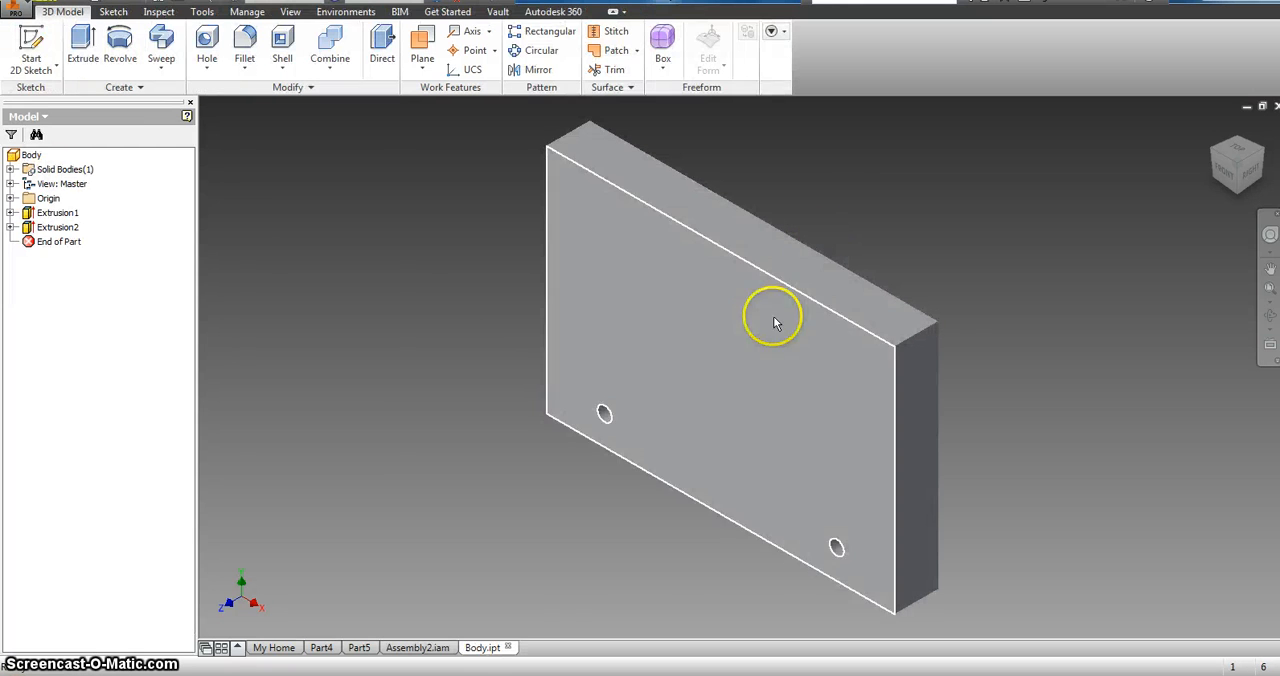
pyautogui.click(31, 50)
pyautogui.click(672, 337)
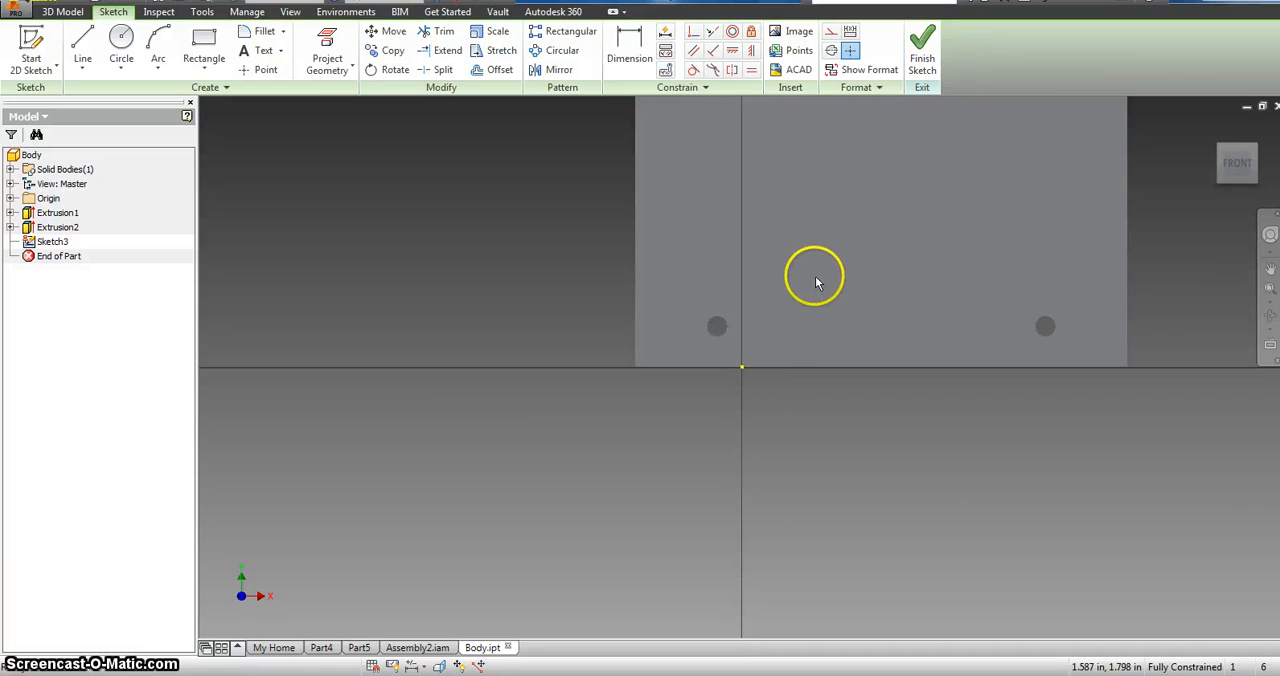
pyautogui.scroll(-4, 815, 282)
pyautogui.scroll(2, 880, 230)
pyautogui.scroll(2, 779, 335)
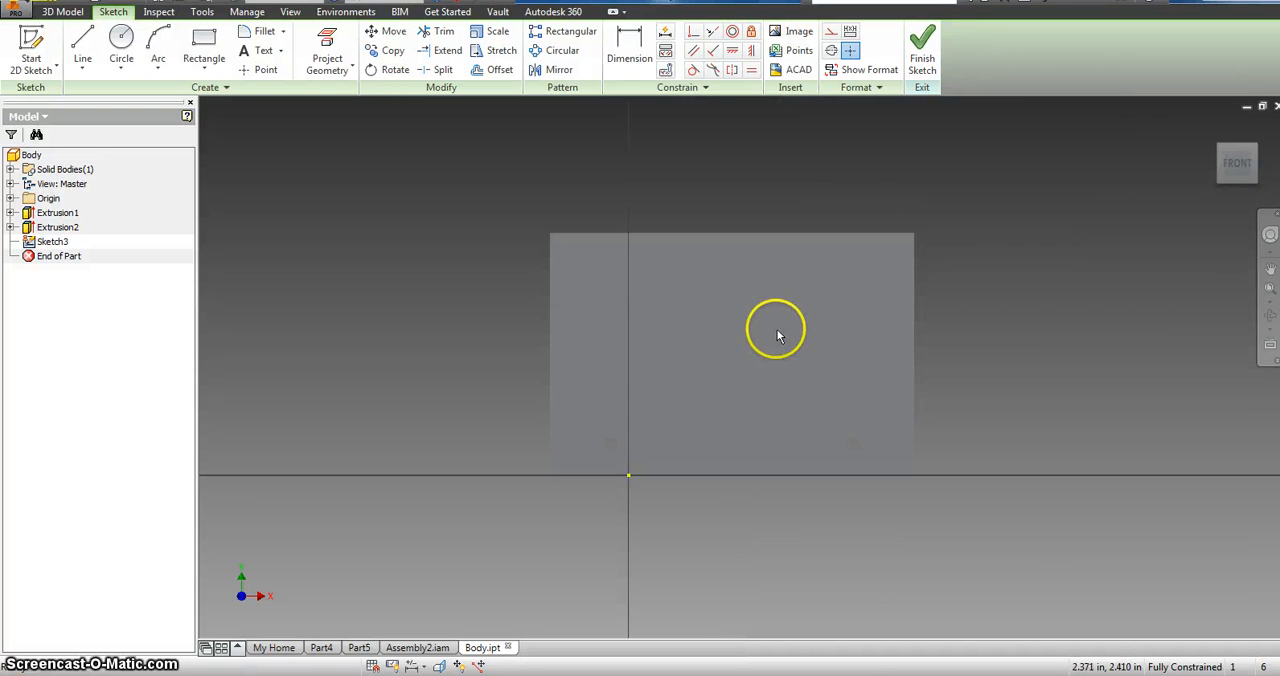
pyautogui.scroll(2, 775, 338)
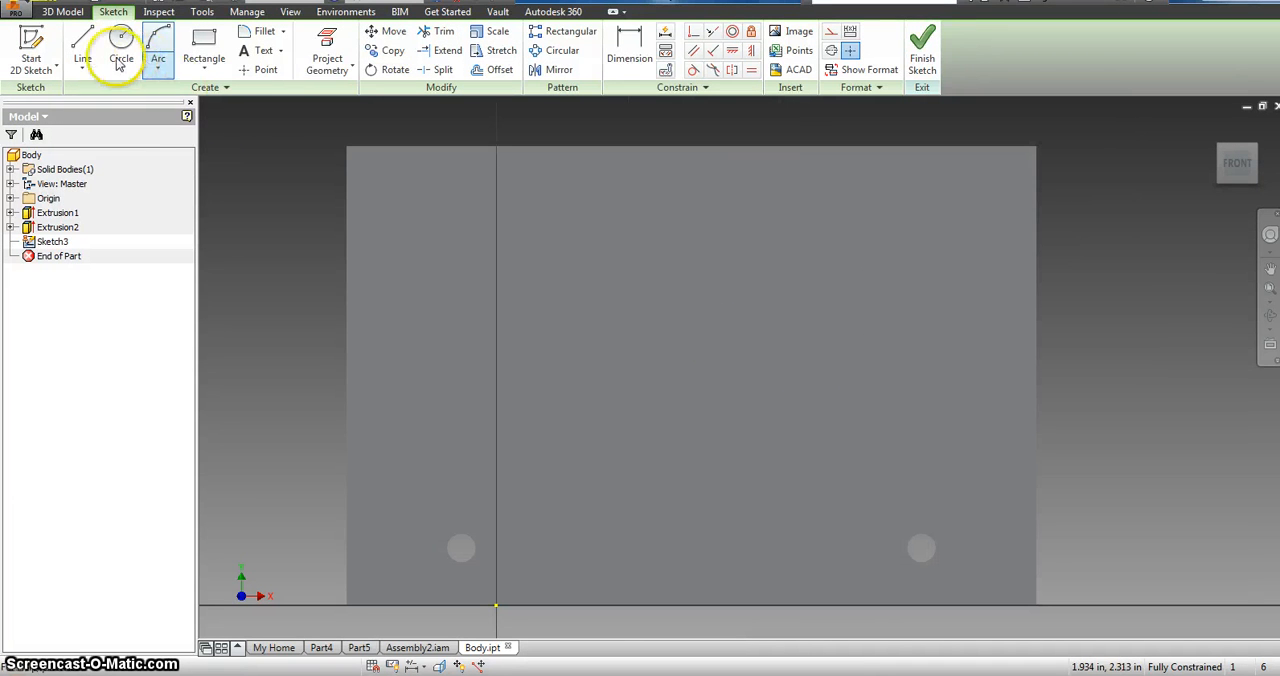
# Step: Draw a 2.000 in vertical line up the body's left edge from just above its lower corner, followed by a .500 in horizontal line inward
pyautogui.click(84, 45)
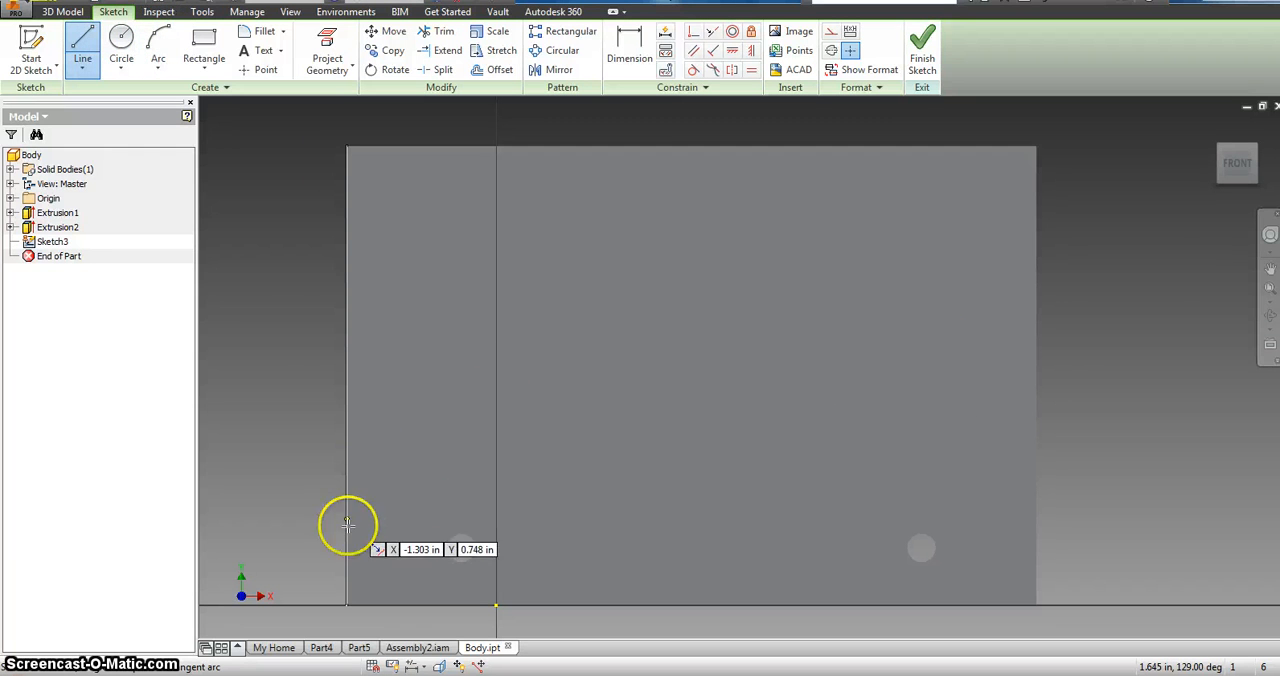
pyautogui.click(346, 580)
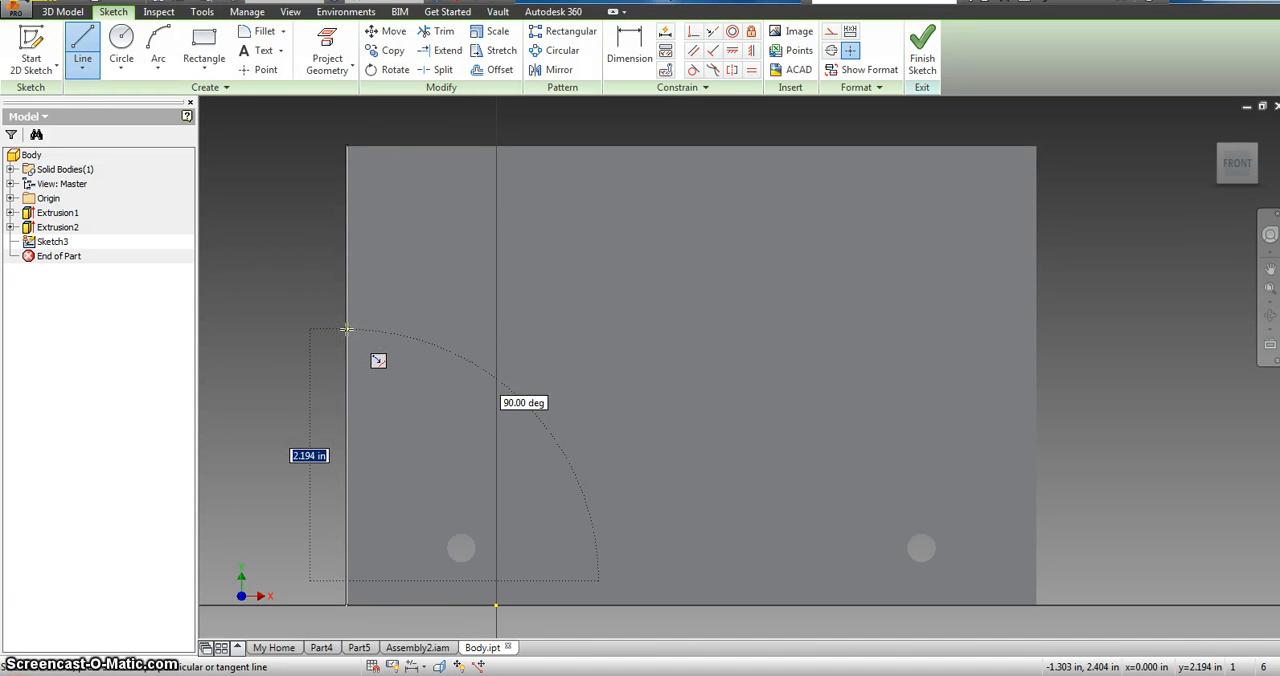
pyautogui.press('Return')
pyautogui.moveTo(346, 352); pyautogui.dragTo(448, 340)
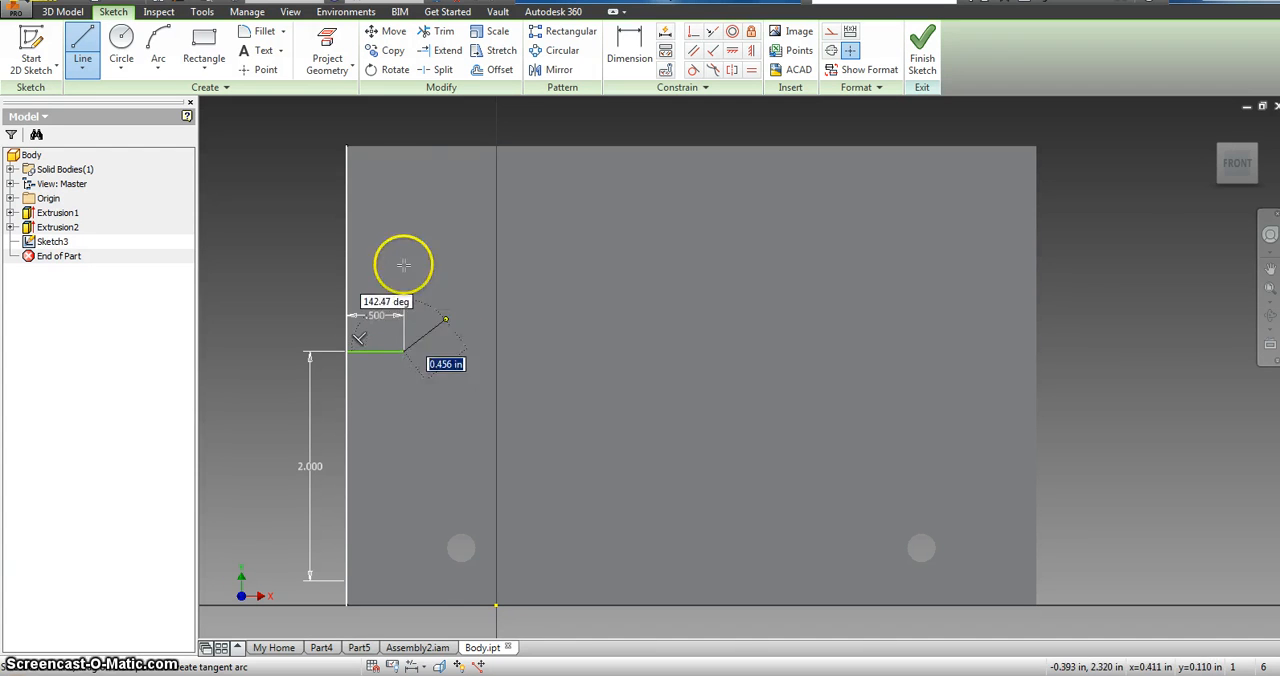
# Step: Draw a shallow upward-bulging arc with a 1.500 in chord, rising from the inner end of the short horizontal line
pyautogui.click(157, 48)
pyautogui.click(403, 350)
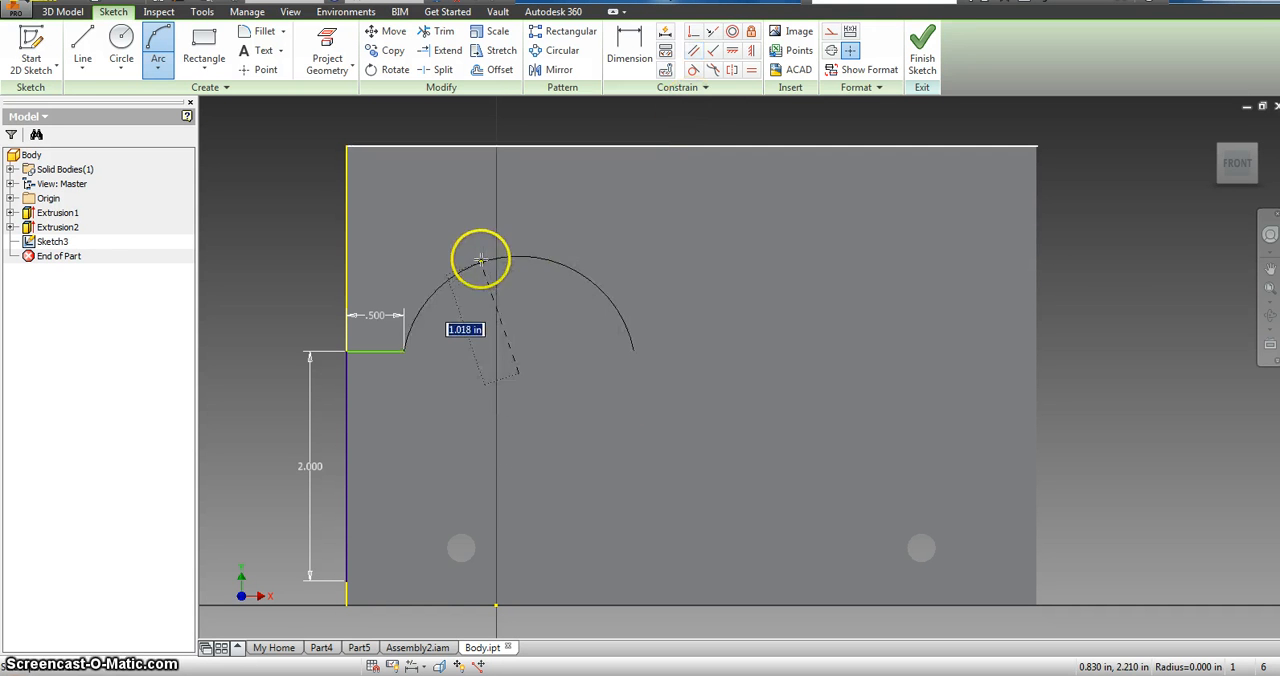
pyautogui.click(156, 42)
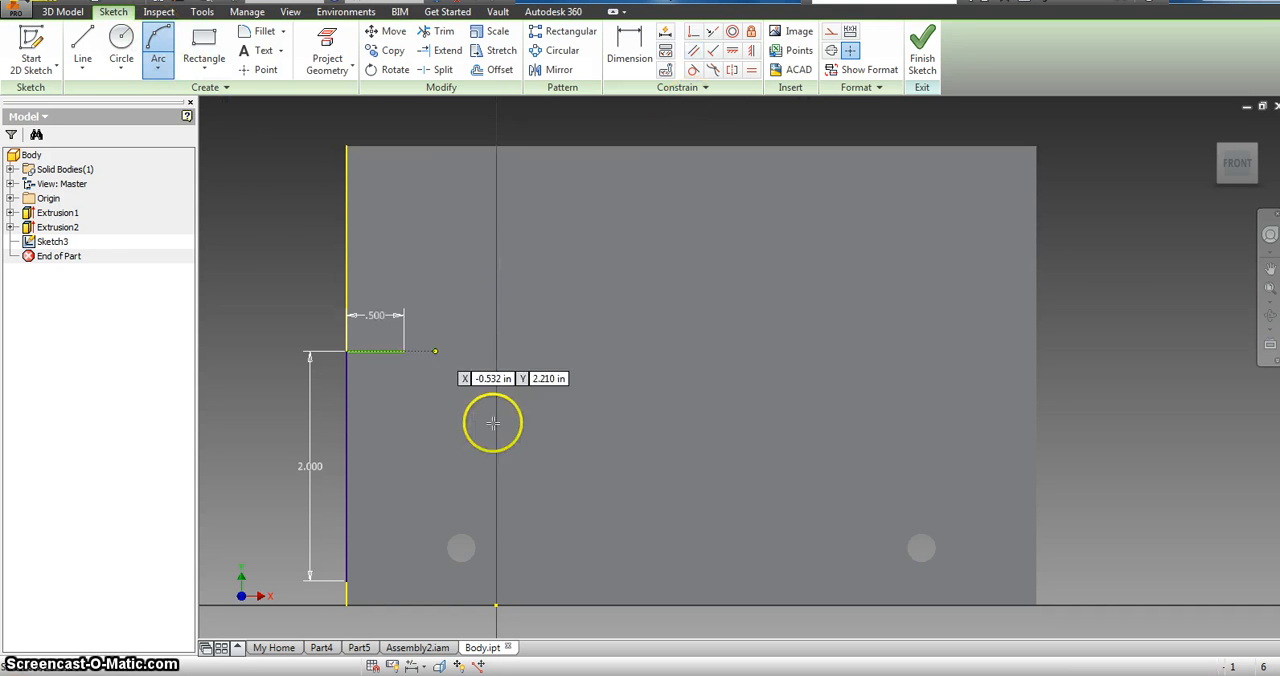
pyautogui.click(403, 351)
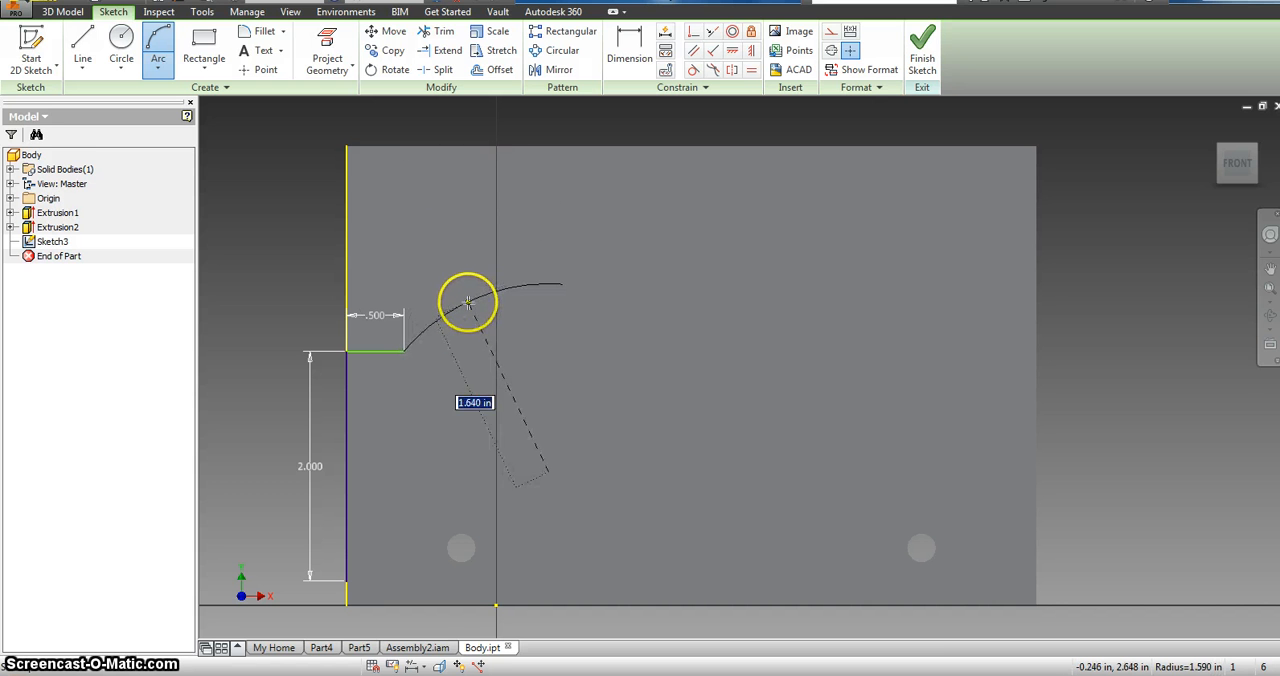
pyautogui.click(470, 313)
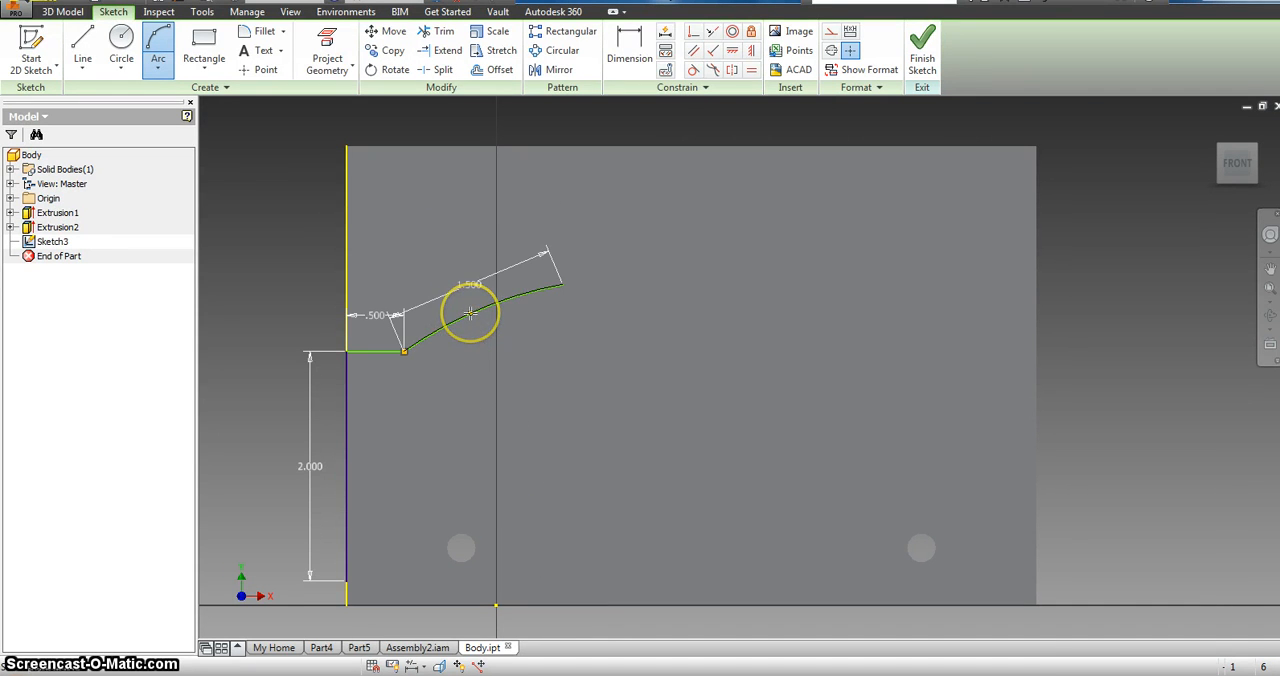
# Step: Draw a 2.5 in horizontal roof line from the upper end of the arc
pyautogui.click(81, 43)
pyautogui.click(563, 287)
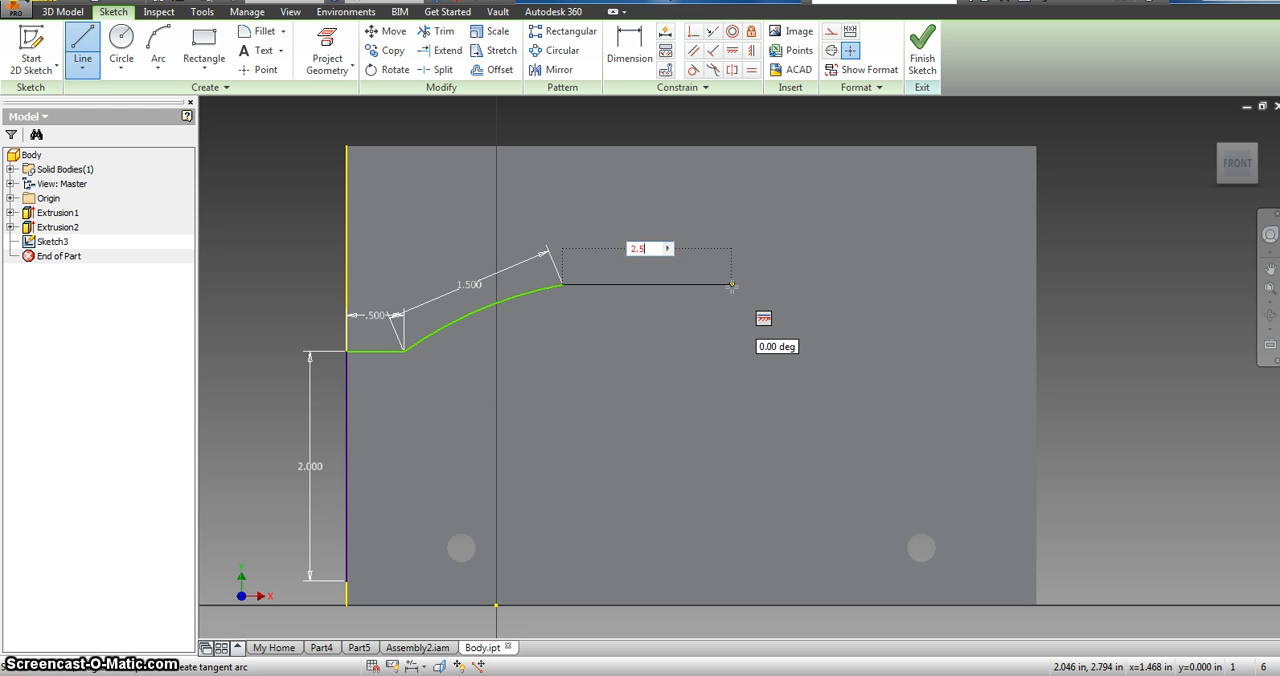
pyautogui.write('2.5')
pyautogui.press('Return')
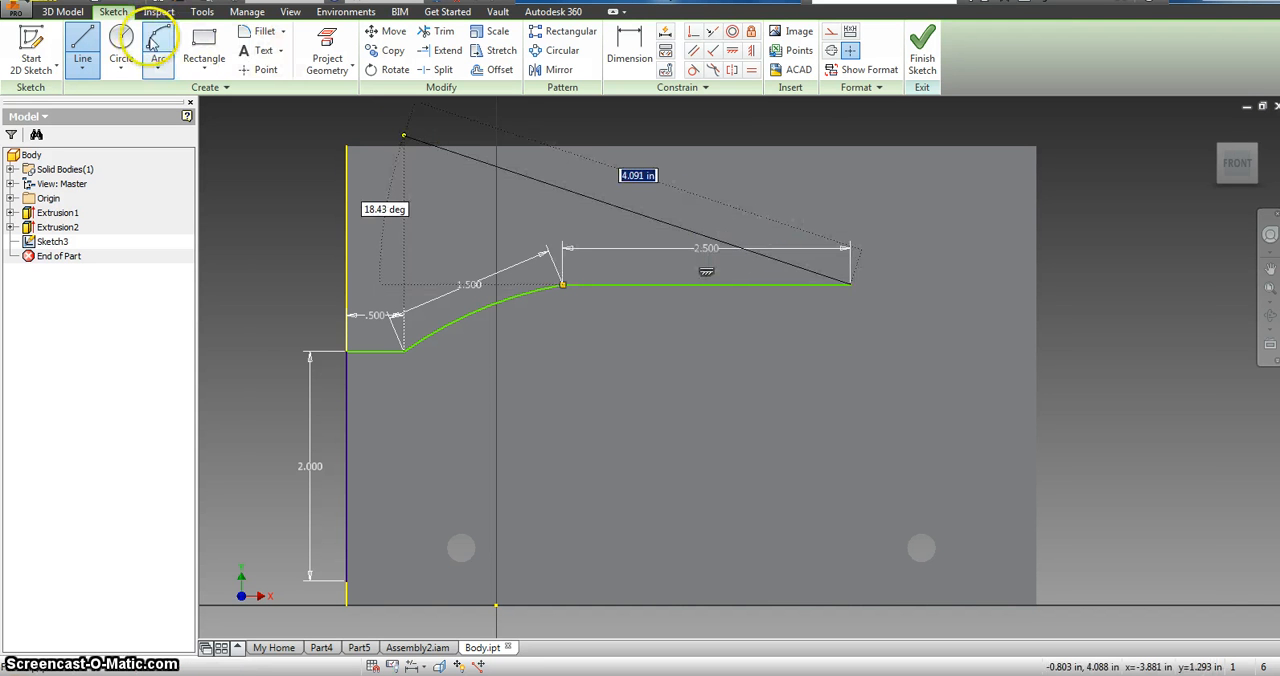
# Step: Draw a downward arc of about 2.08 in radius from the roof line's far end to the level of the first short line
pyautogui.click(152, 42)
pyautogui.click(850, 285)
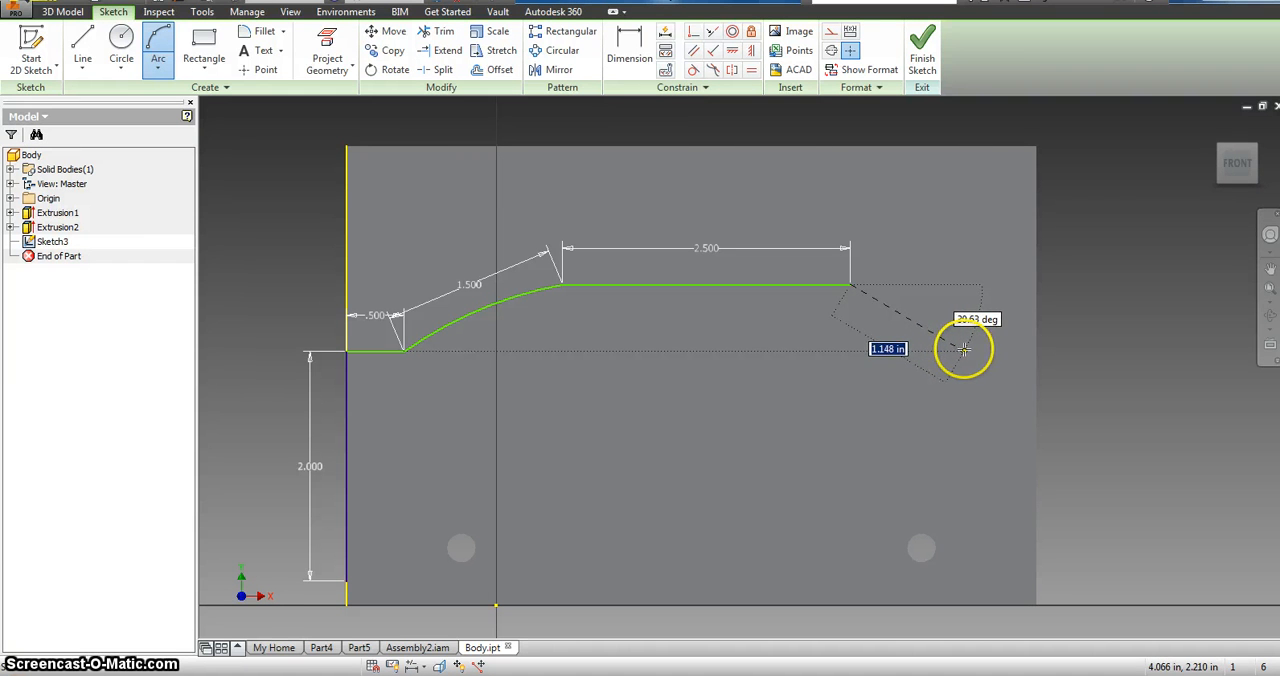
pyautogui.click(964, 349)
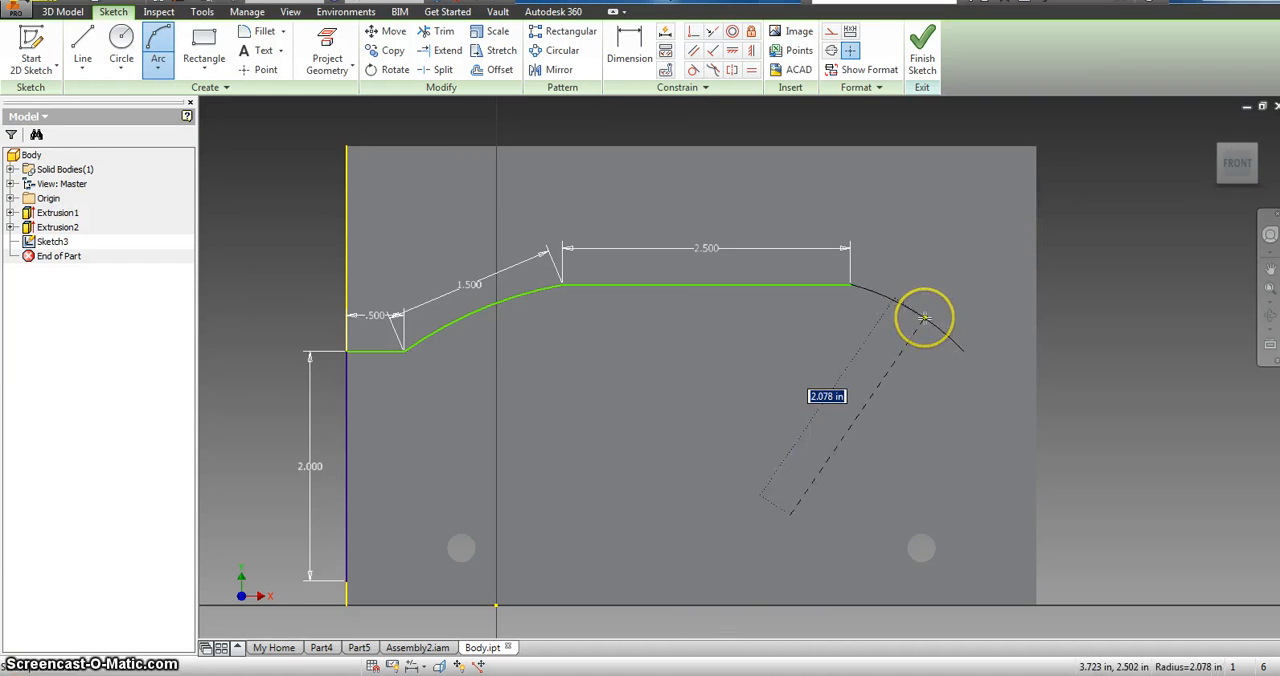
pyautogui.click(928, 316)
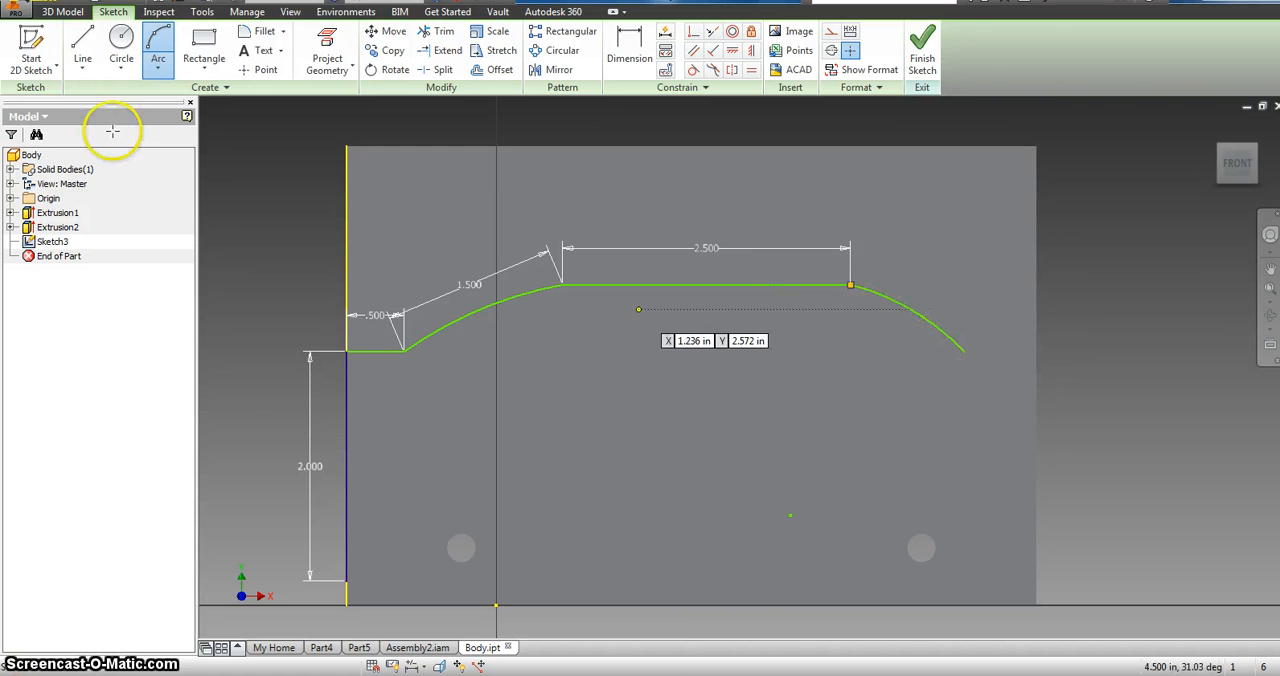
# Step: Close the profile with a horizontal line to the right edge, a line down that edge and a bottom line, and finish the sketch
pyautogui.click(80, 48)
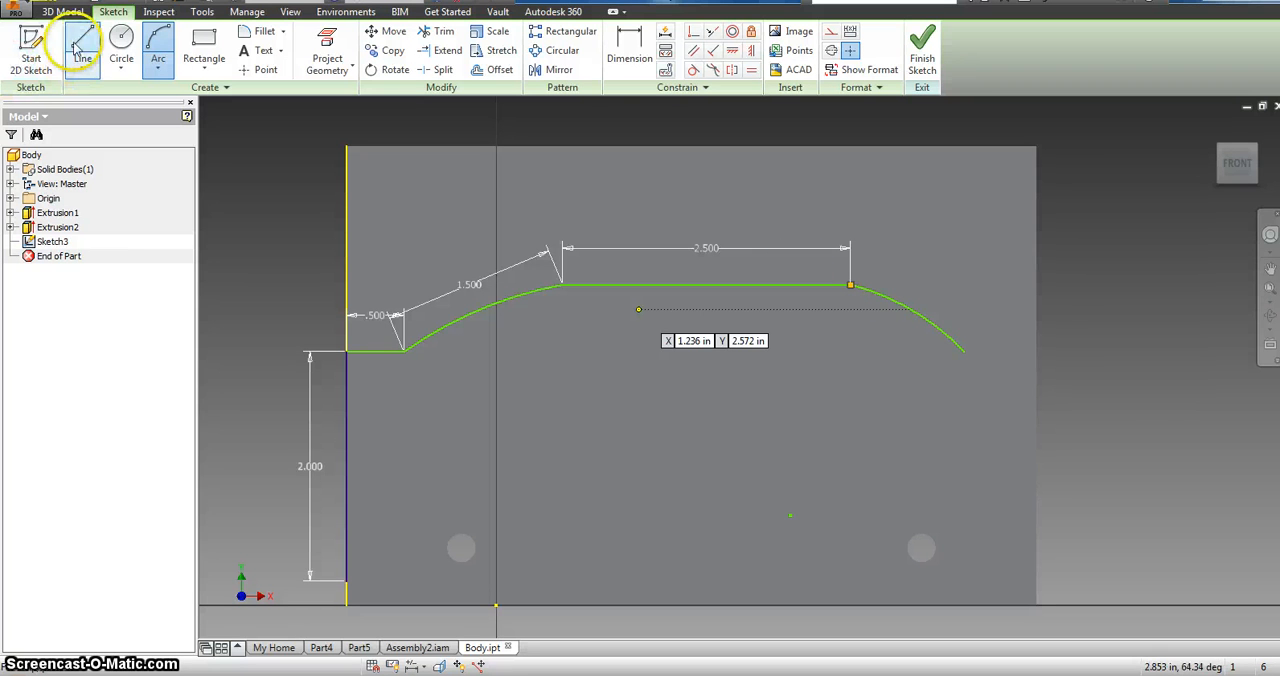
pyautogui.click(966, 349)
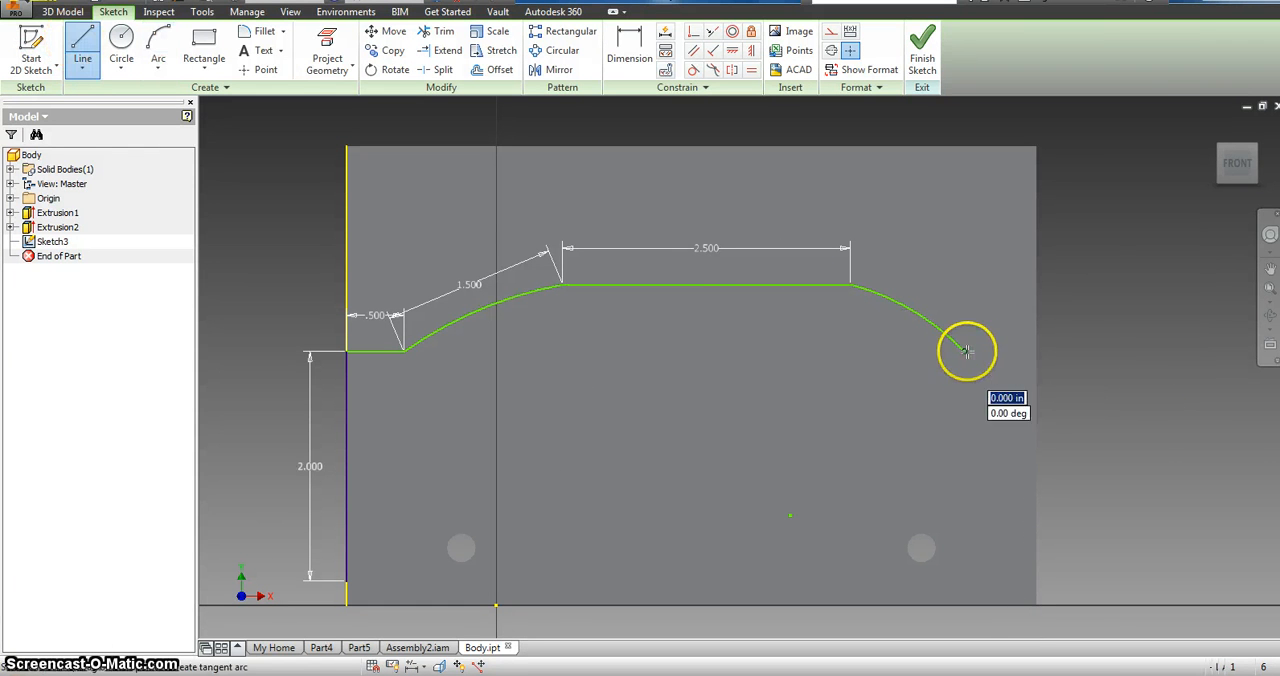
pyautogui.click(1036, 350)
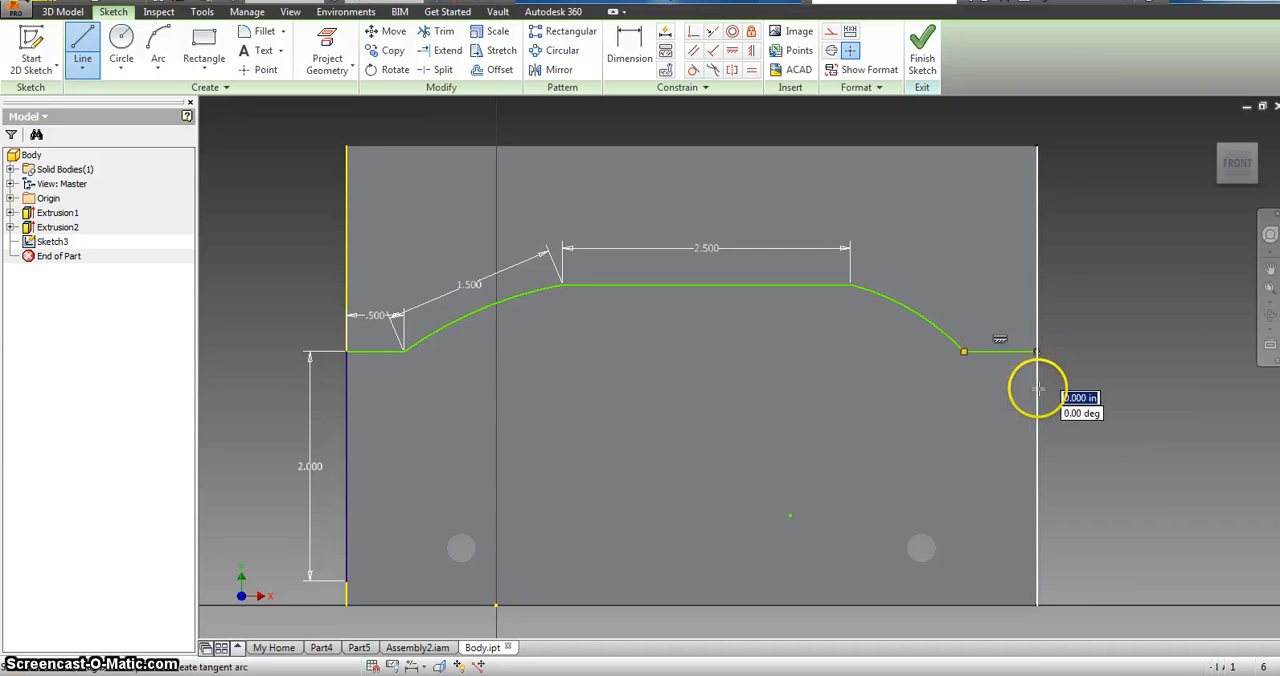
pyautogui.click(1036, 580)
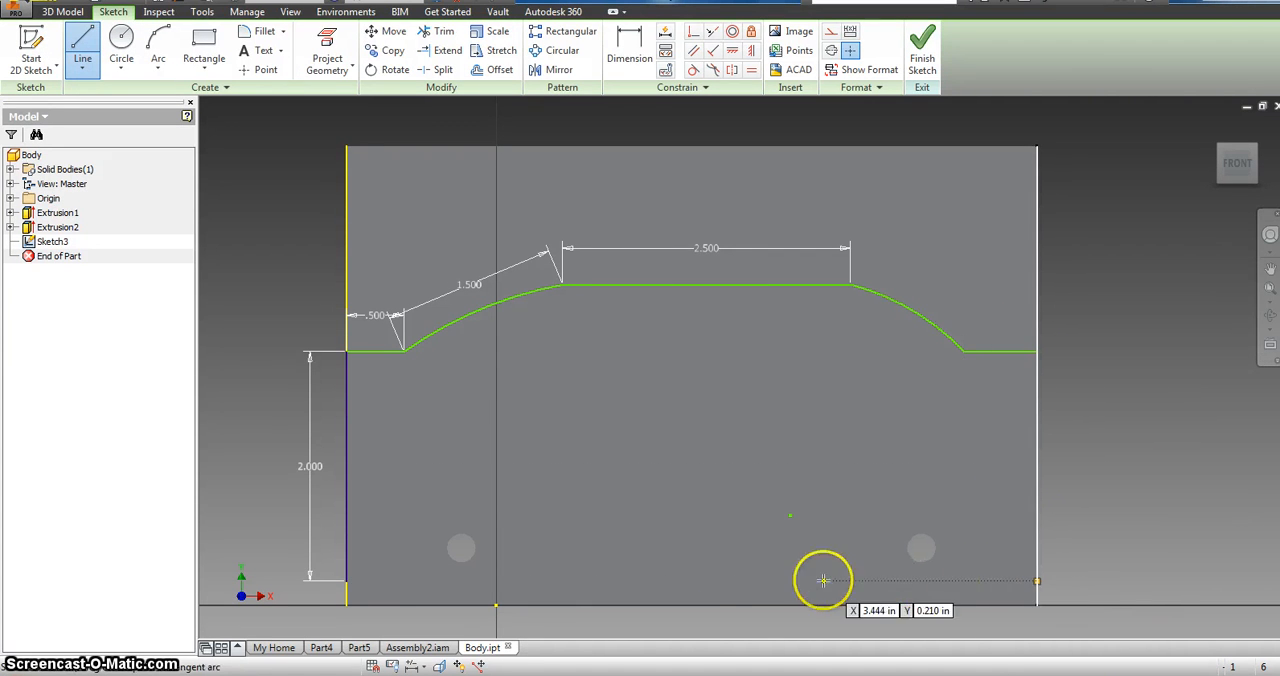
pyautogui.click(348, 580)
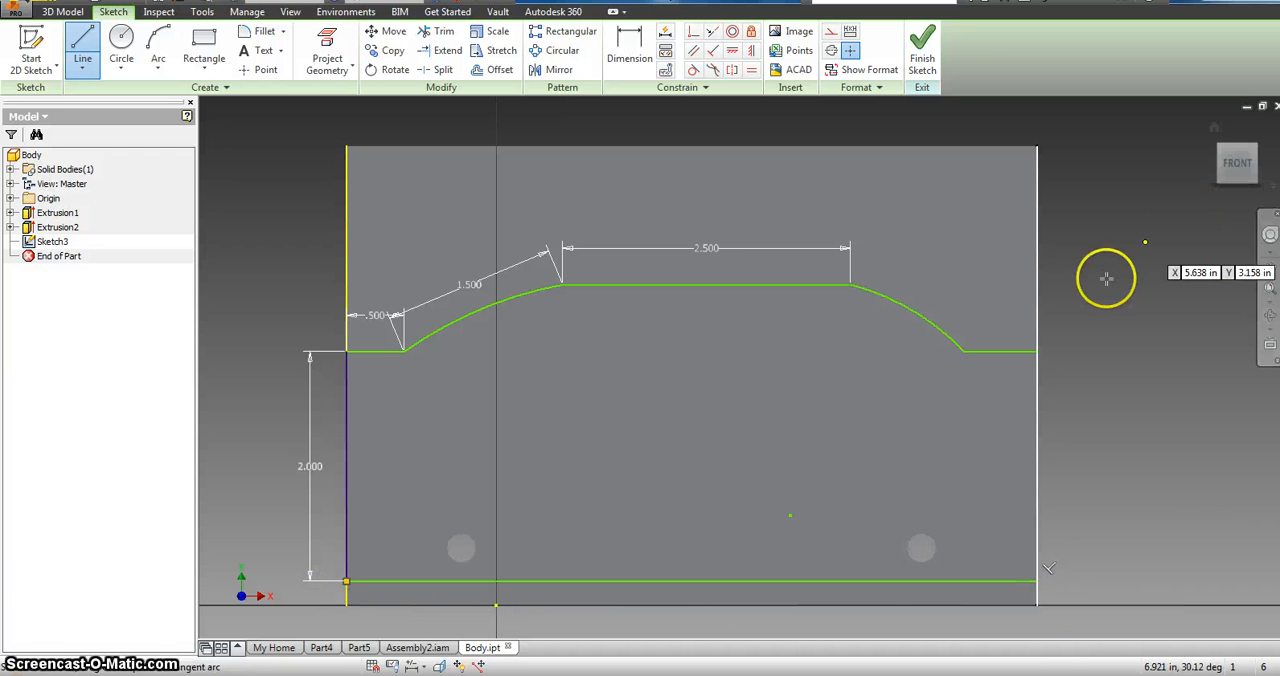
pyautogui.click(1036, 352)
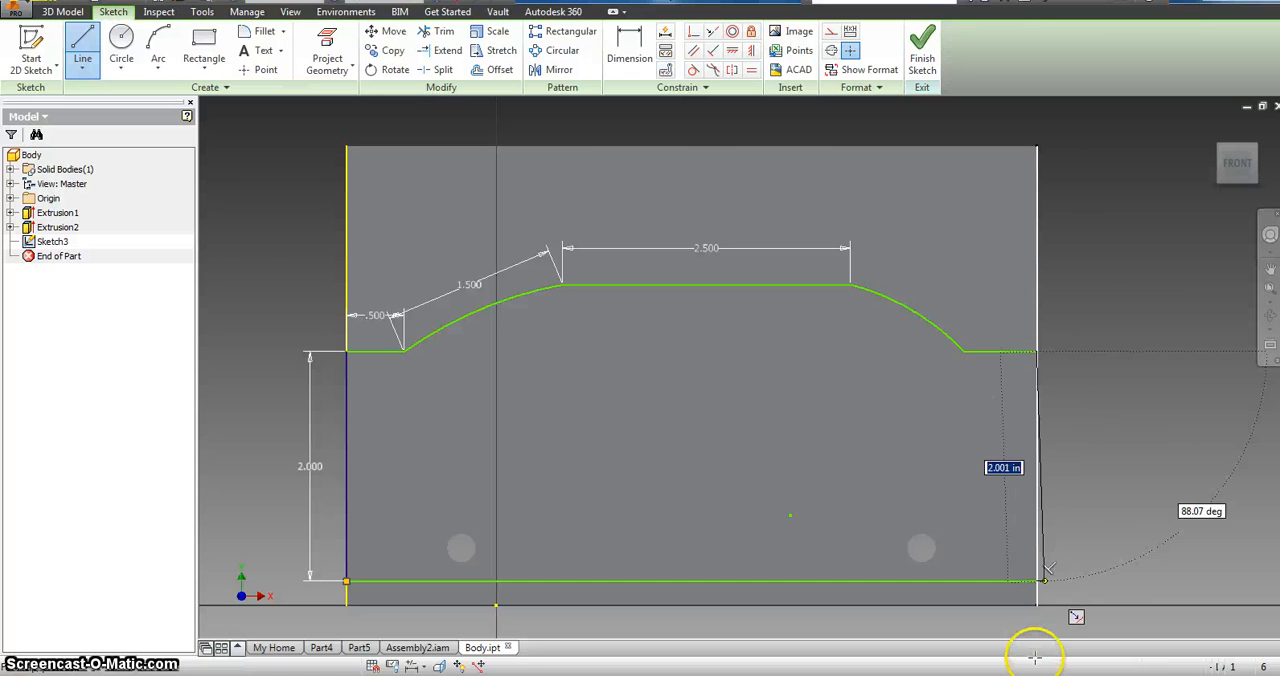
pyautogui.click(1037, 580)
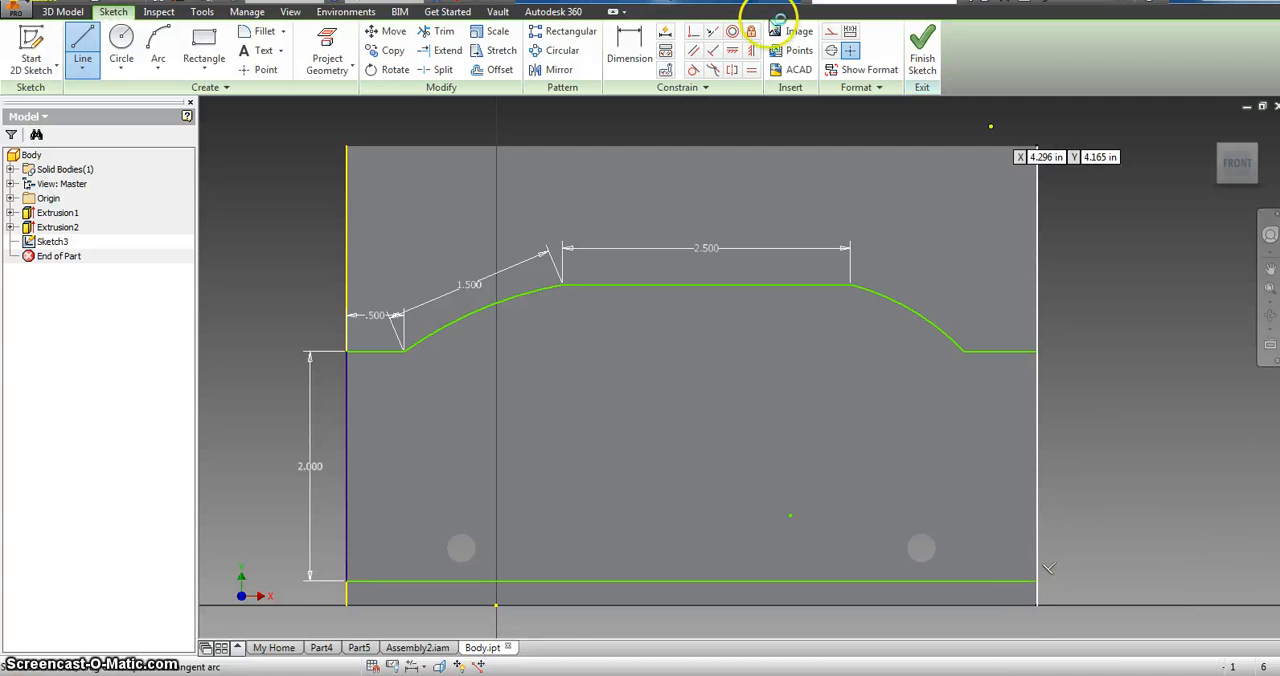
pyautogui.click(923, 56)
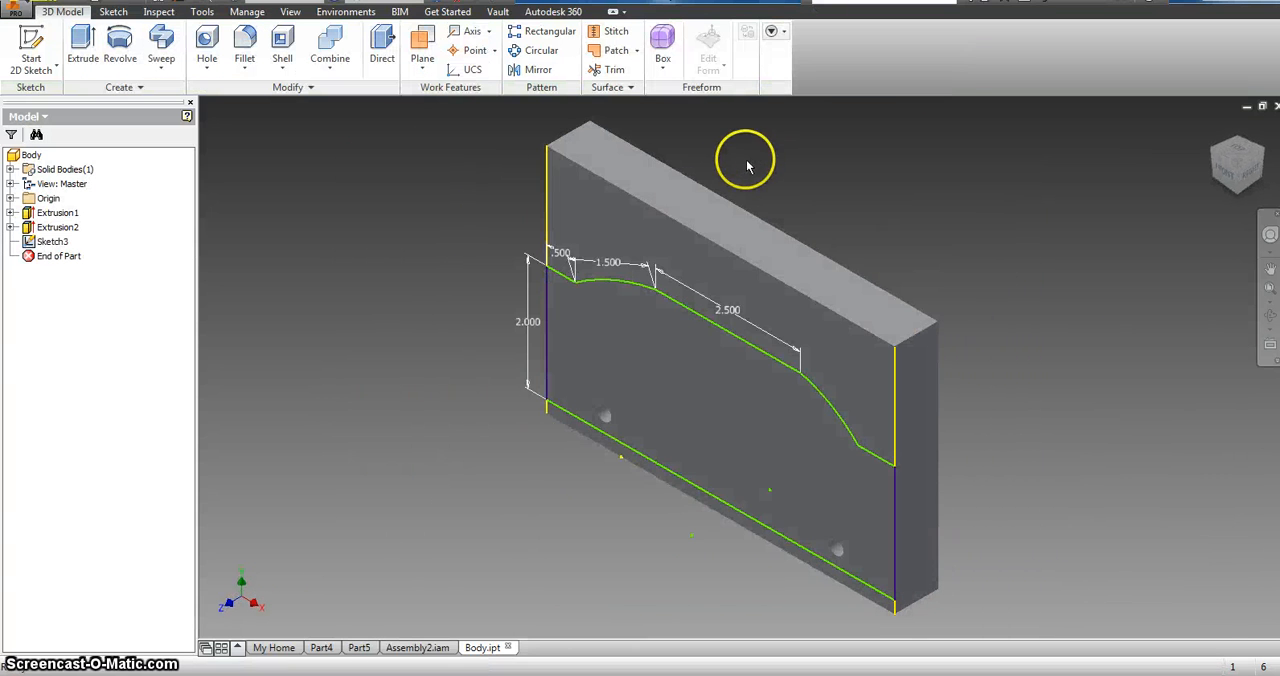
pyautogui.click(82, 40)
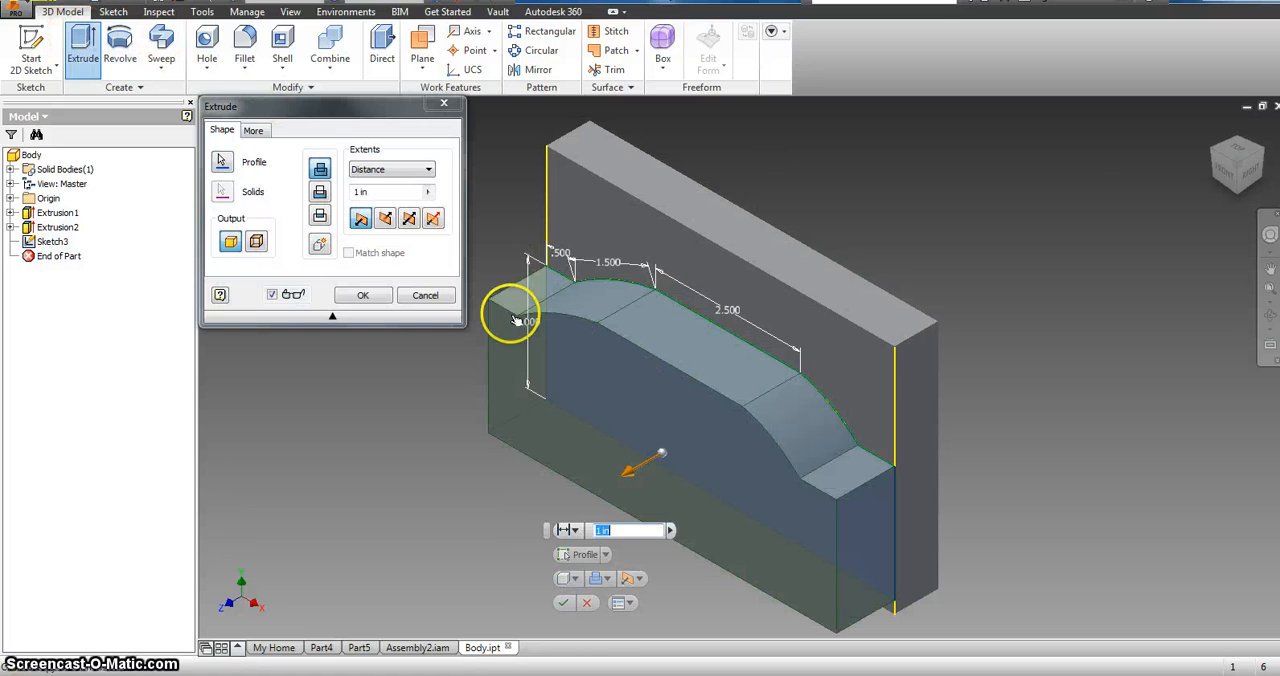
pyautogui.click(412, 222)
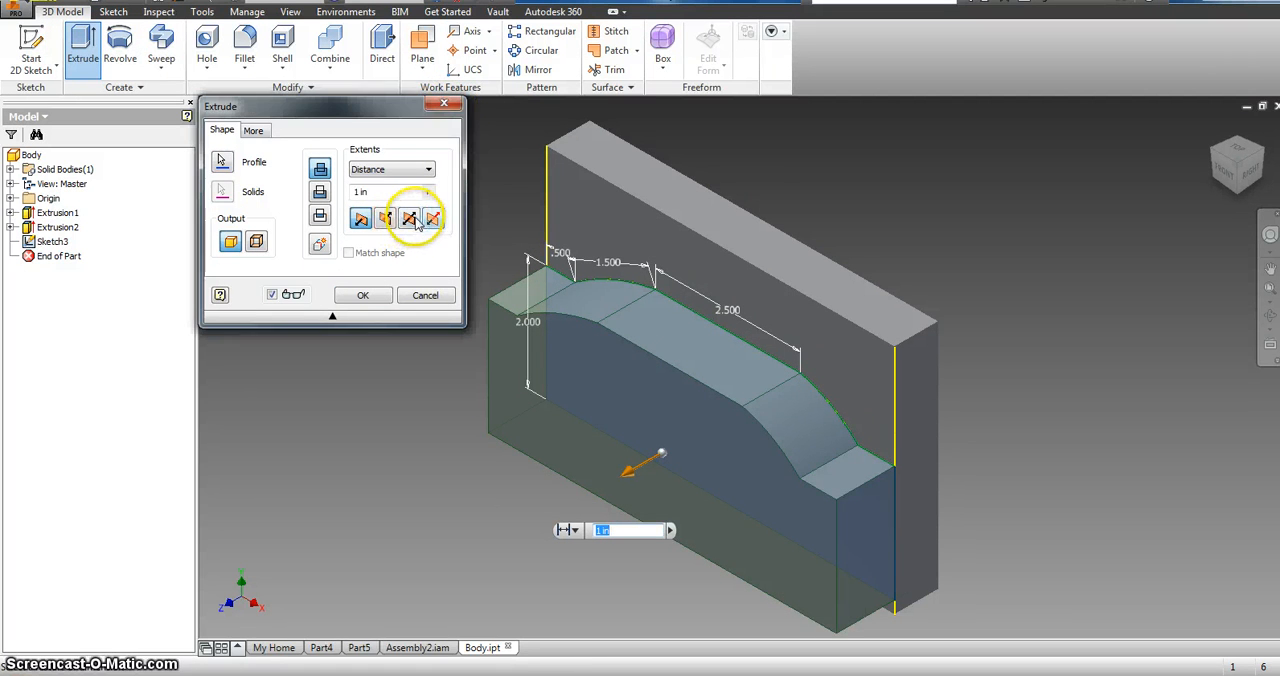
pyautogui.click(444, 104)
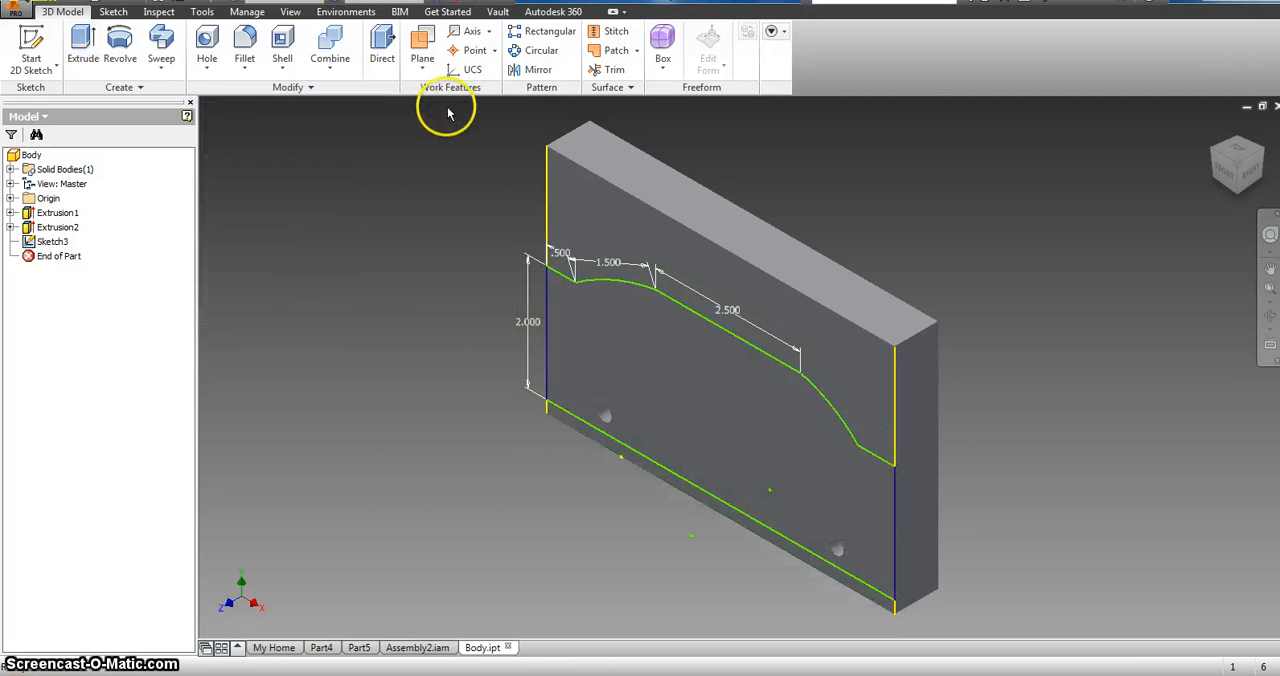
# Step: Reopen the car profile sketch and close the region above it with lines along the body's left edge, 6 in top edge and right edge
pyautogui.click(26, 40)
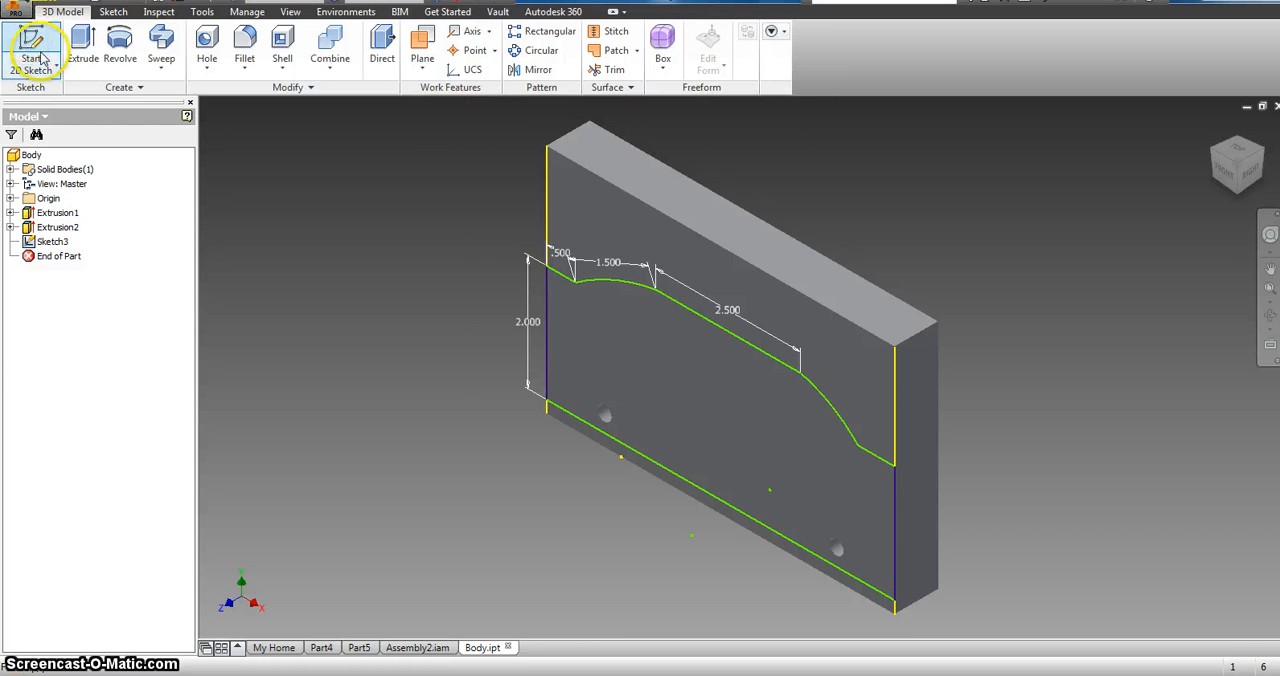
pyautogui.click(66, 240)
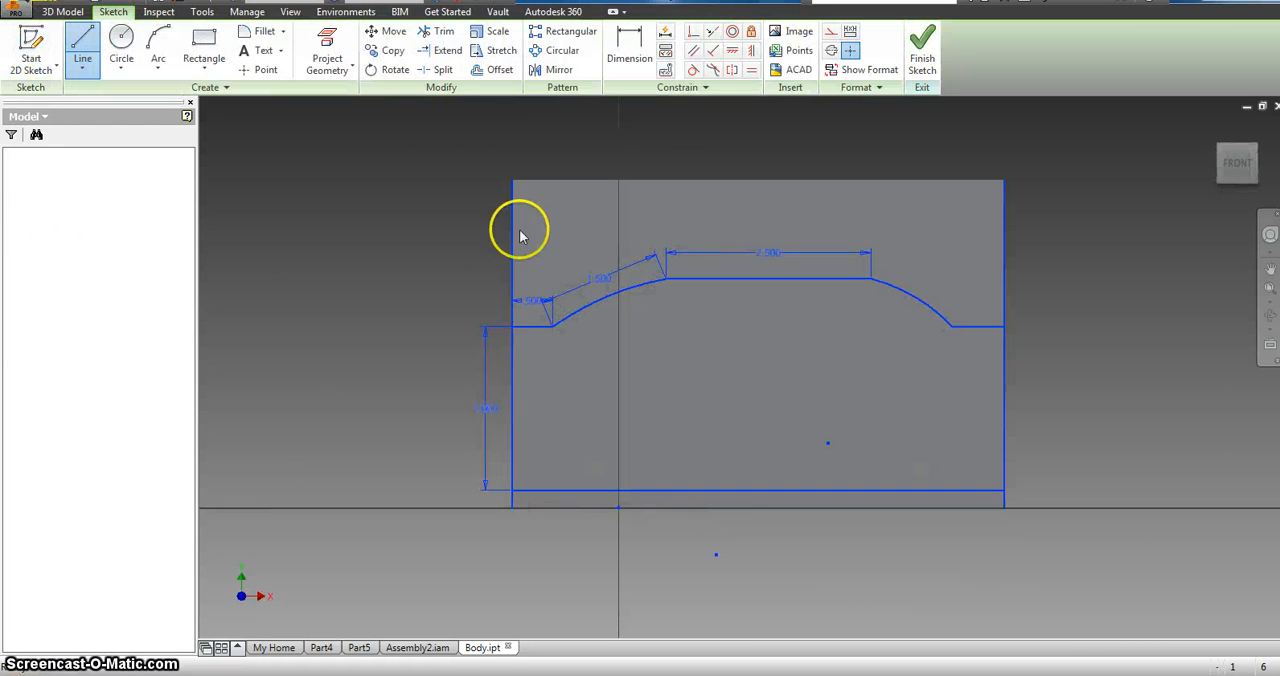
pyautogui.click(83, 45)
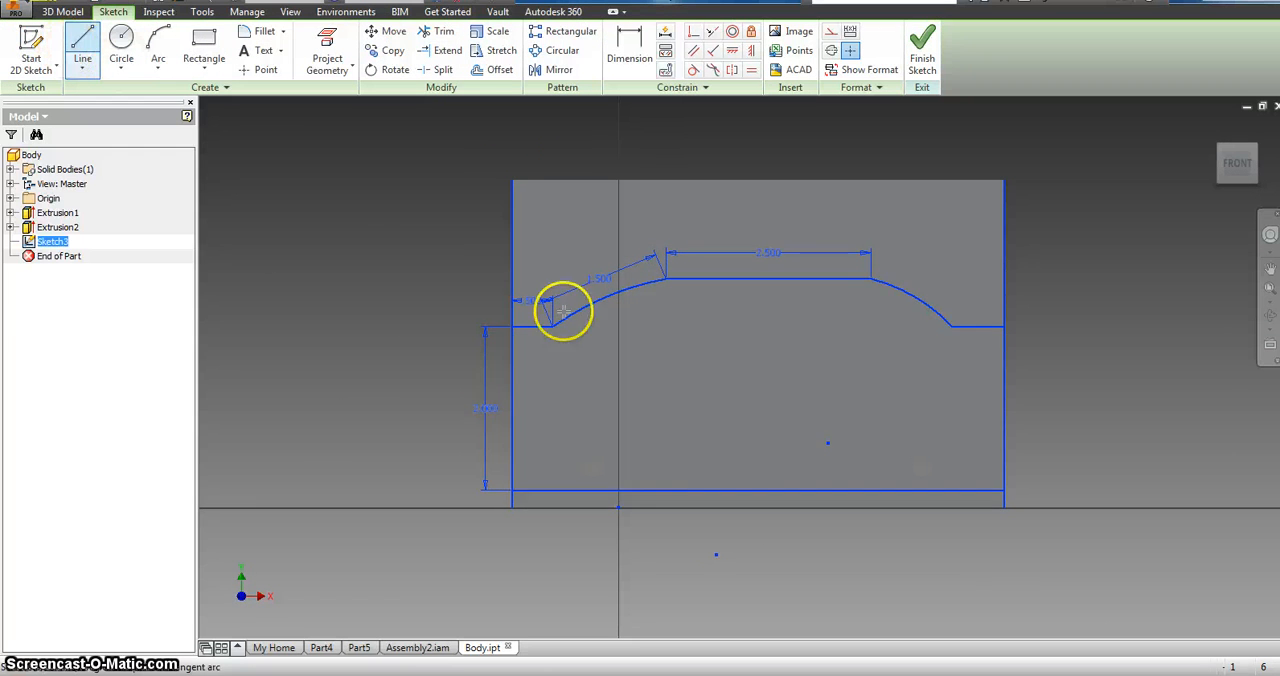
pyautogui.click(511, 327)
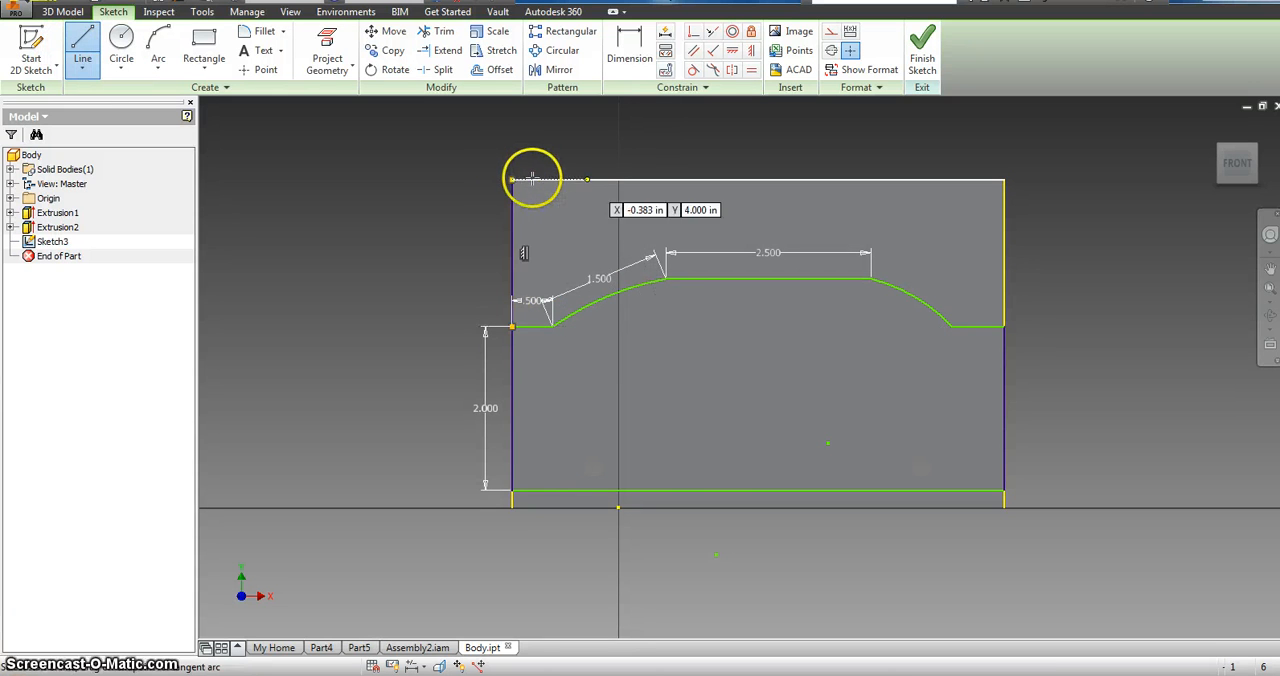
pyautogui.click(511, 181)
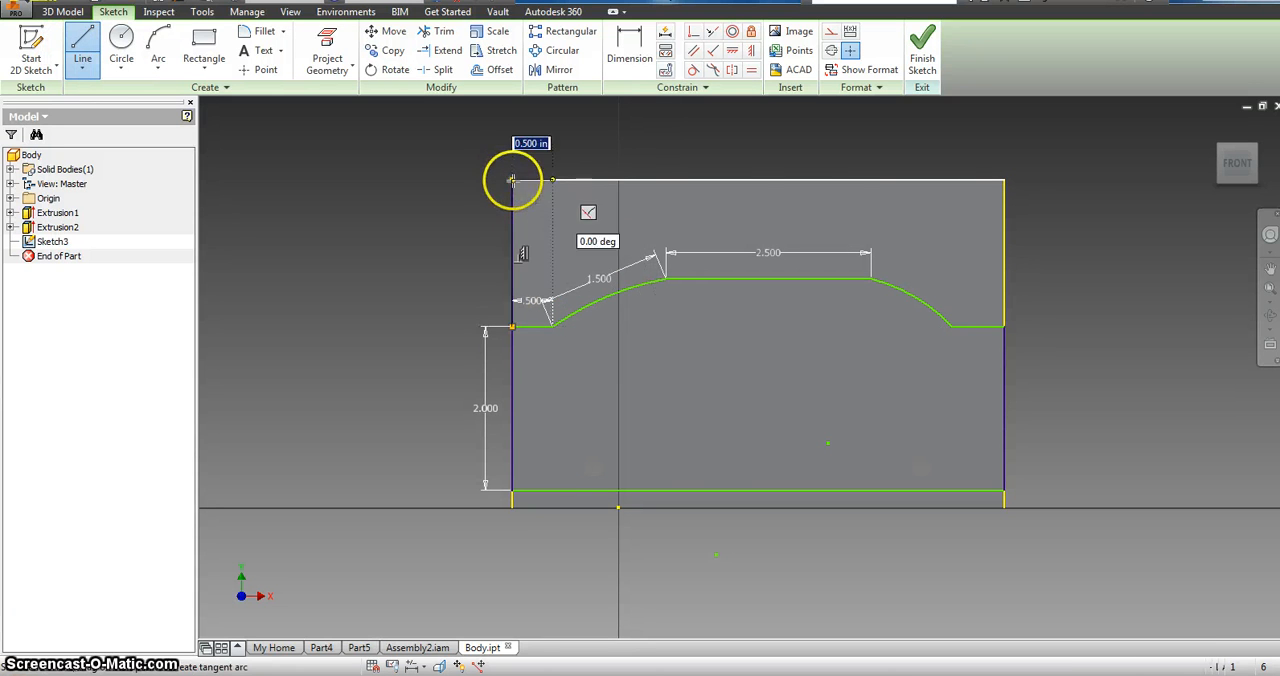
pyautogui.click(1004, 182)
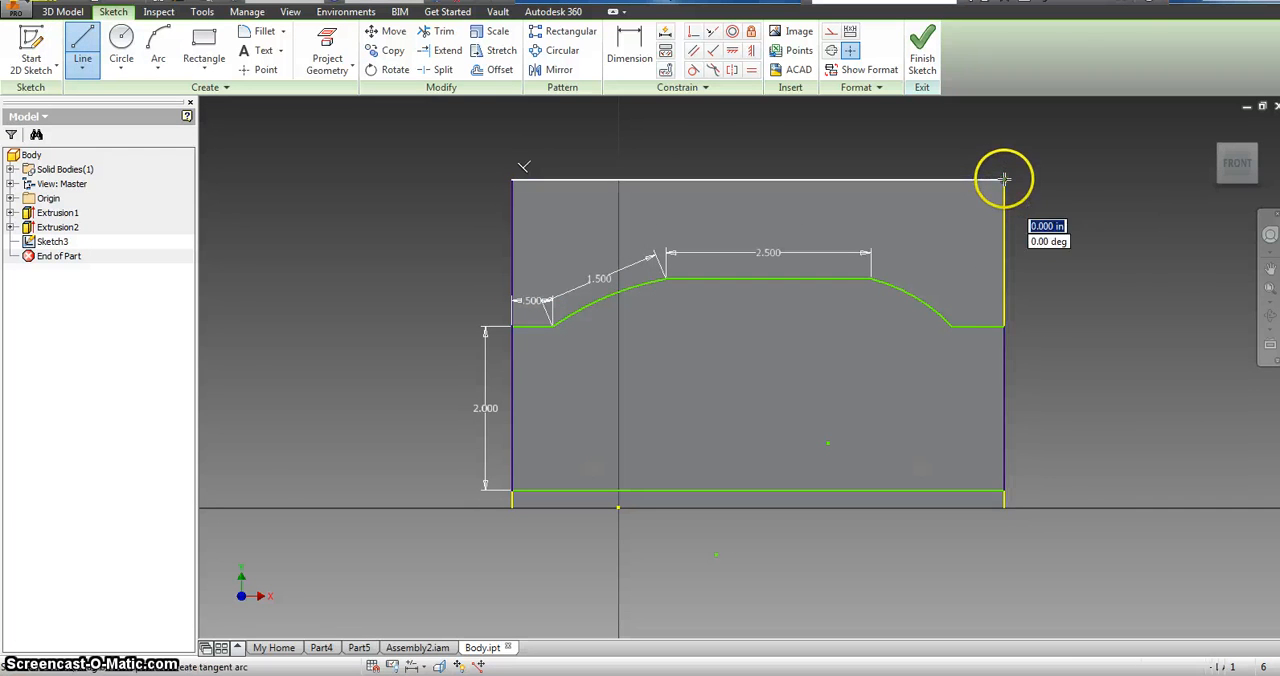
pyautogui.click(1003, 326)
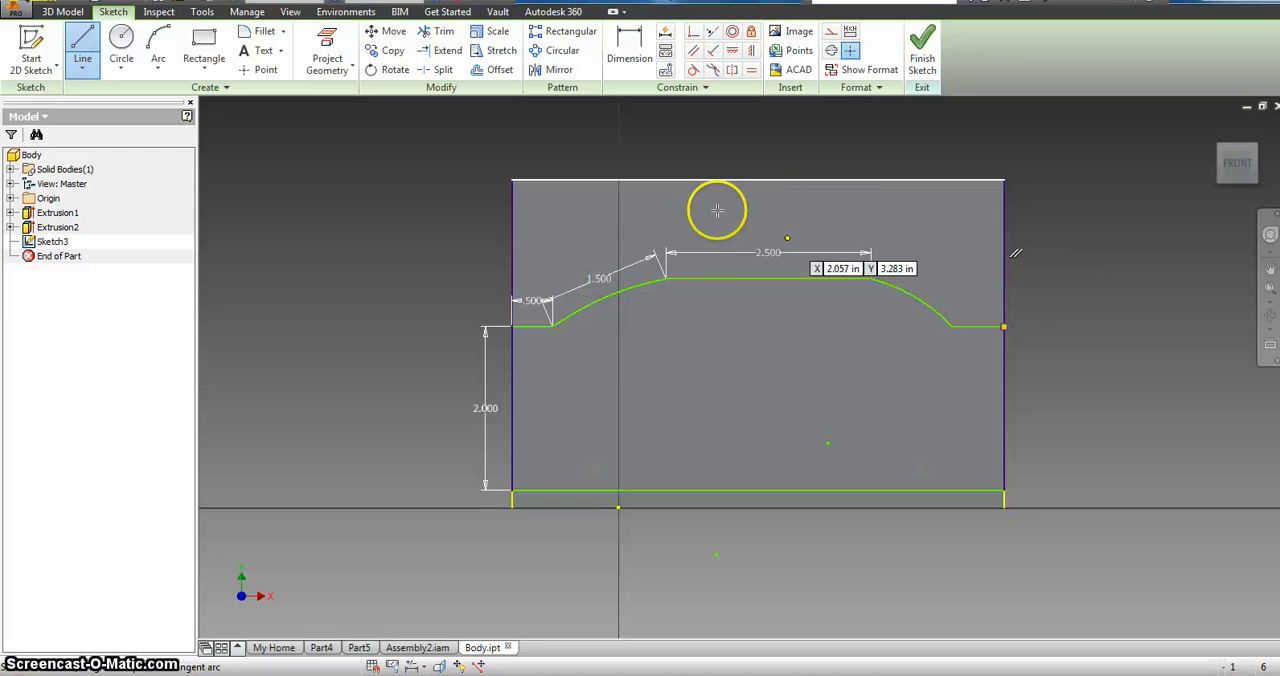
# Step: Close the thin strip below the profile with lines along the body's left, bottom and right edges, and finish the sketch
pyautogui.click(512, 490)
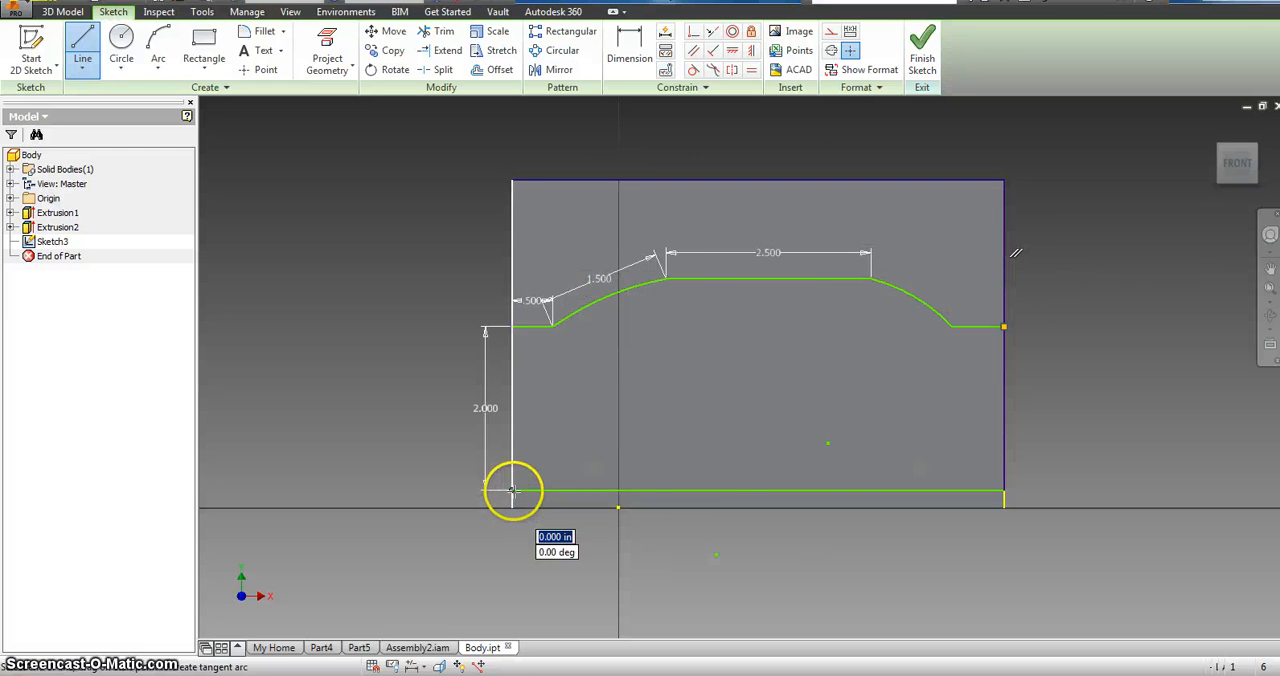
pyautogui.click(512, 507)
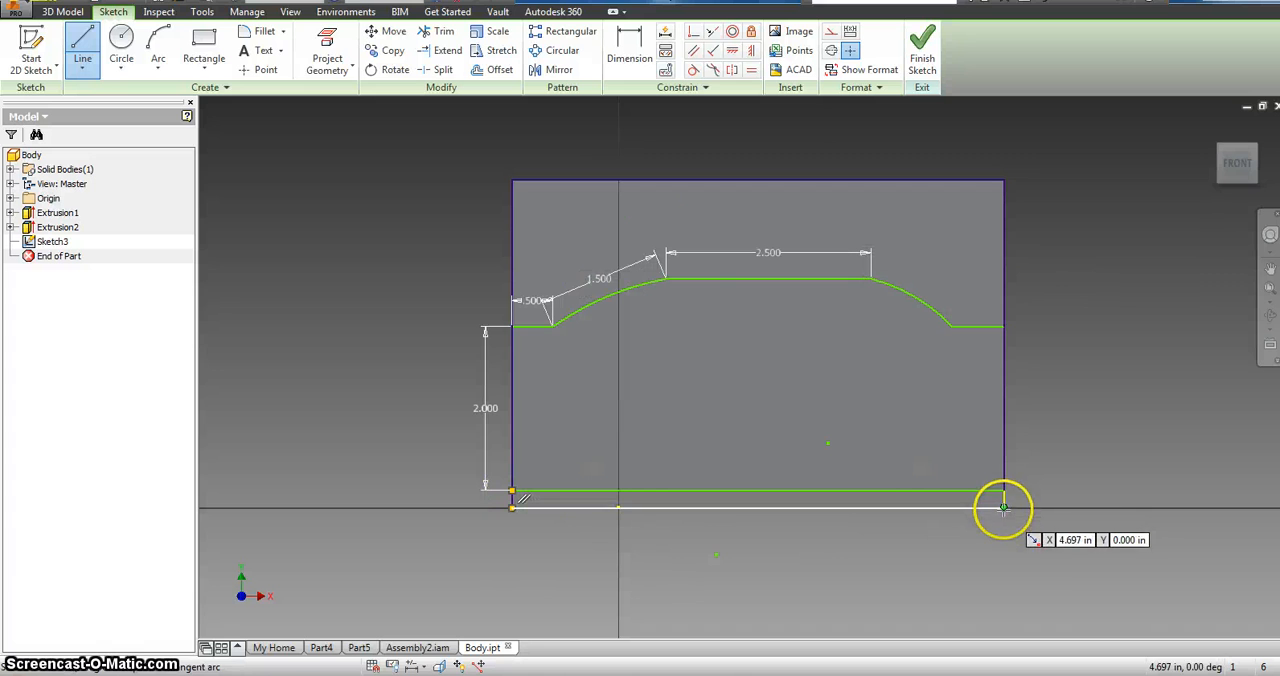
pyautogui.click(512, 507)
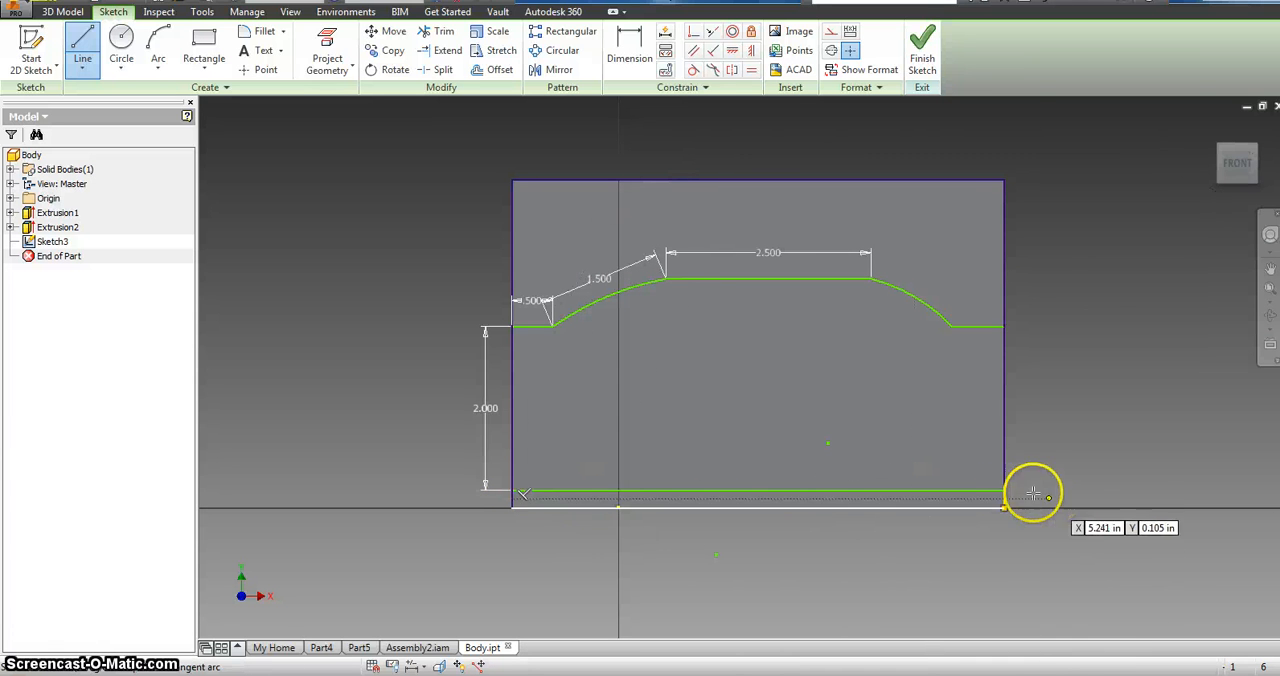
pyautogui.click(1004, 491)
pyautogui.click(1004, 508)
pyautogui.click(1004, 508)
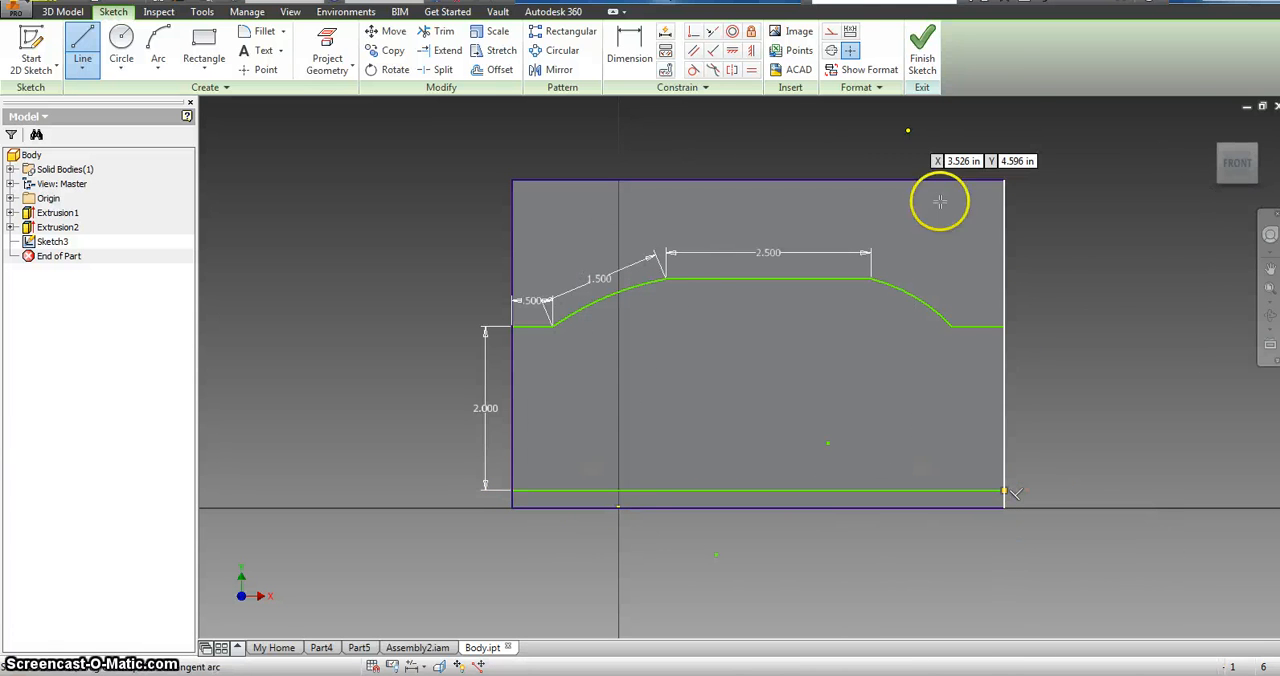
pyautogui.click(922, 45)
# Step: Extrude the regions above and below the car profile as a 1 in cut through the body
pyautogui.click(82, 42)
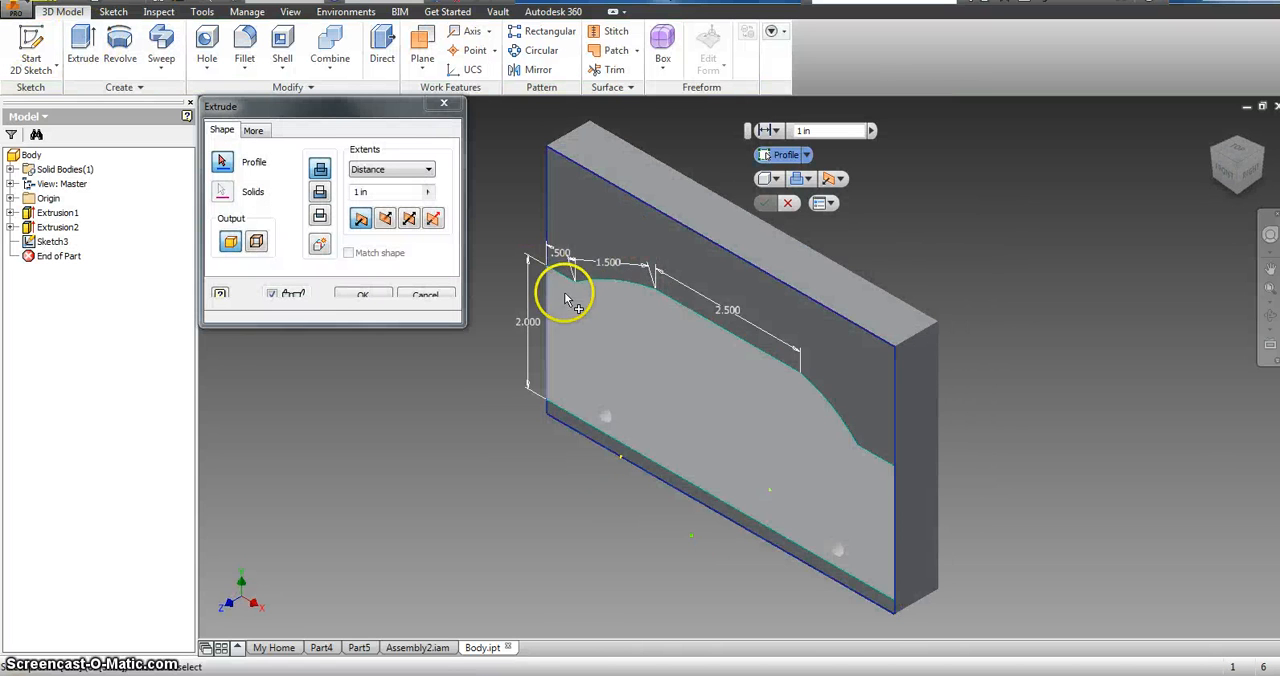
pyautogui.click(588, 441)
pyautogui.click(575, 233)
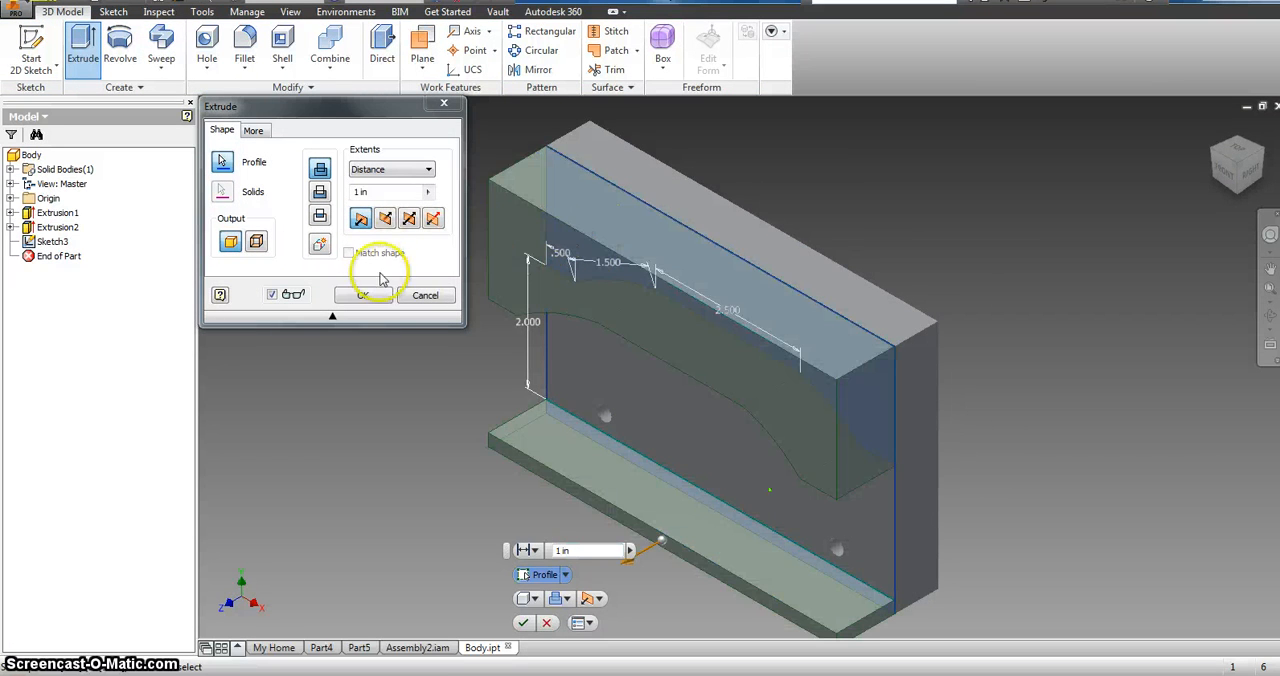
pyautogui.click(385, 219)
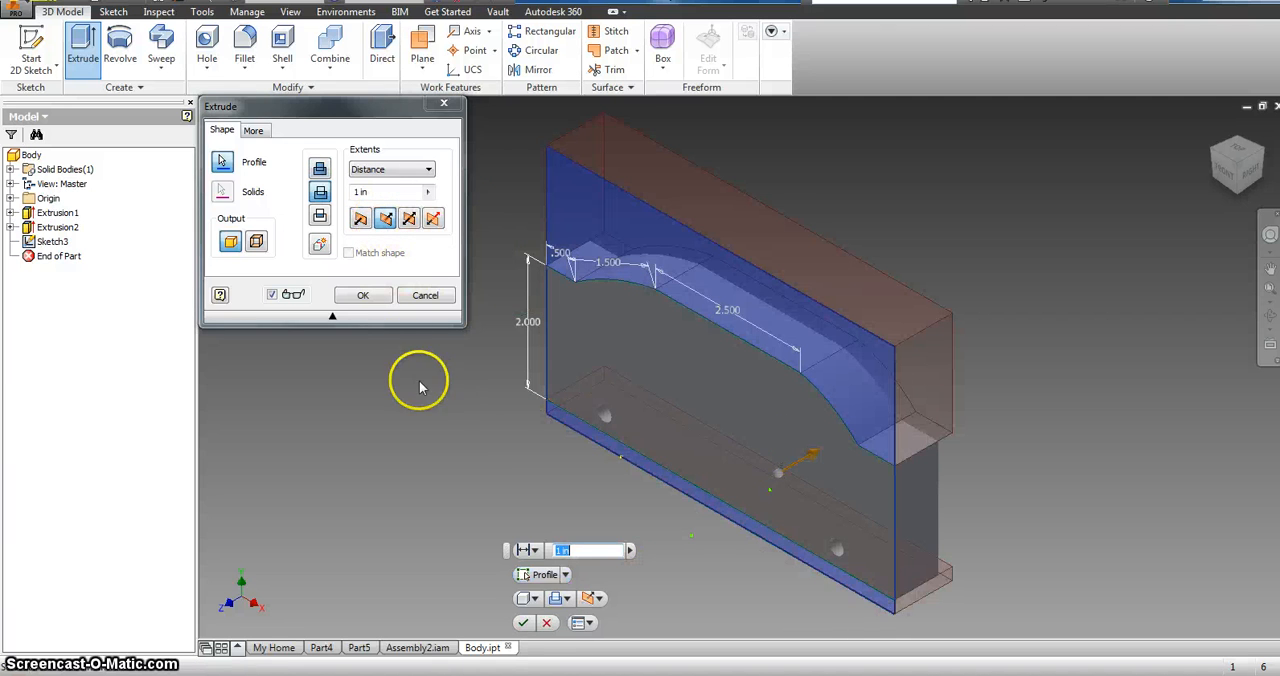
pyautogui.click(360, 296)
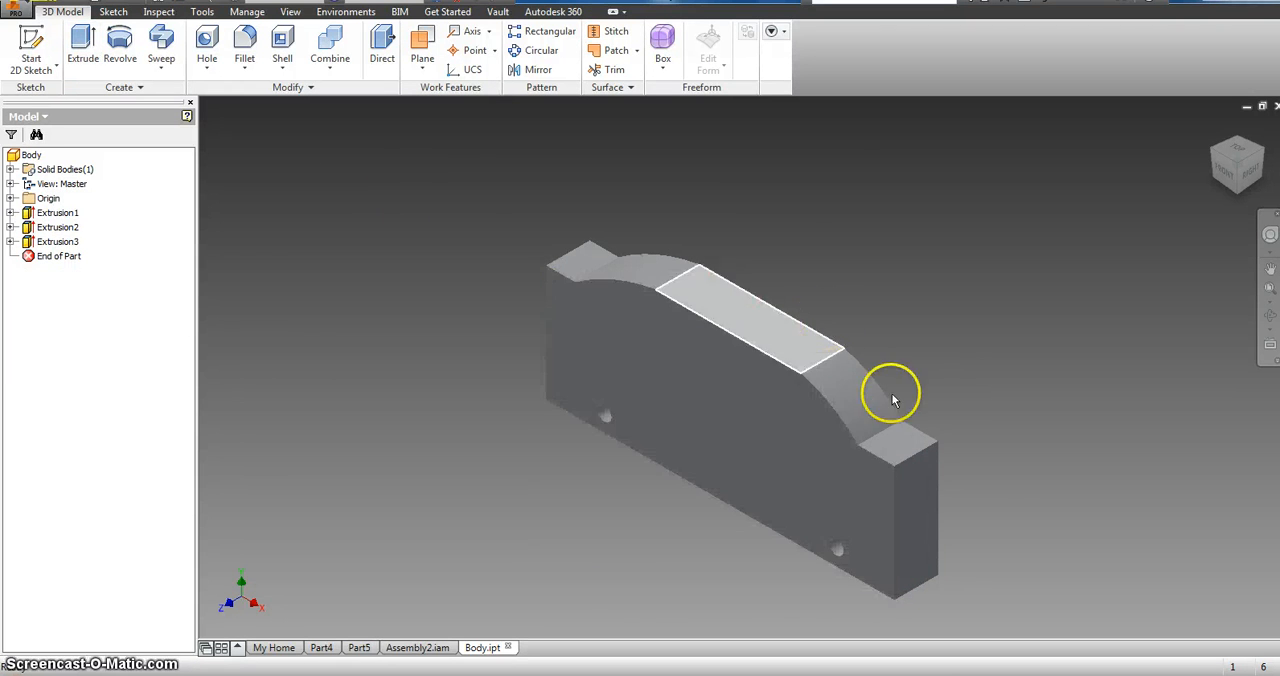
# Step: Save the body part and inspect the reshaped car in Assembly2 from the front and in isometric view
pyautogui.click(27, 10)
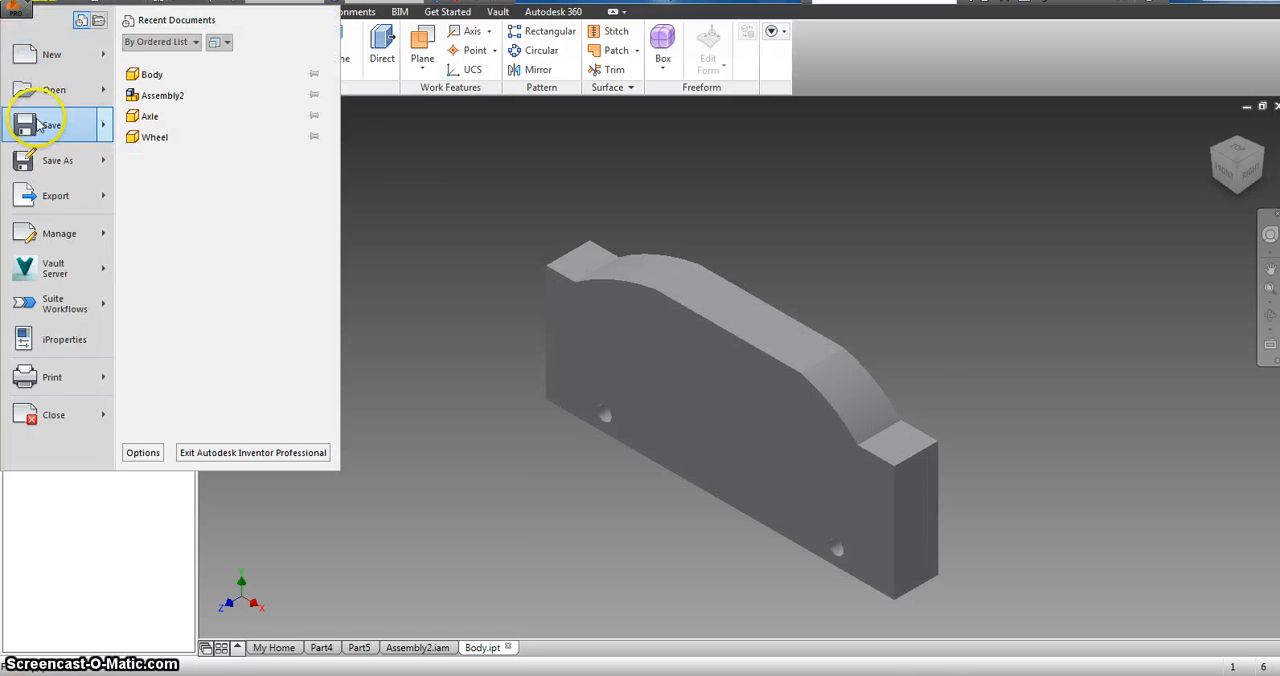
pyautogui.click(38, 122)
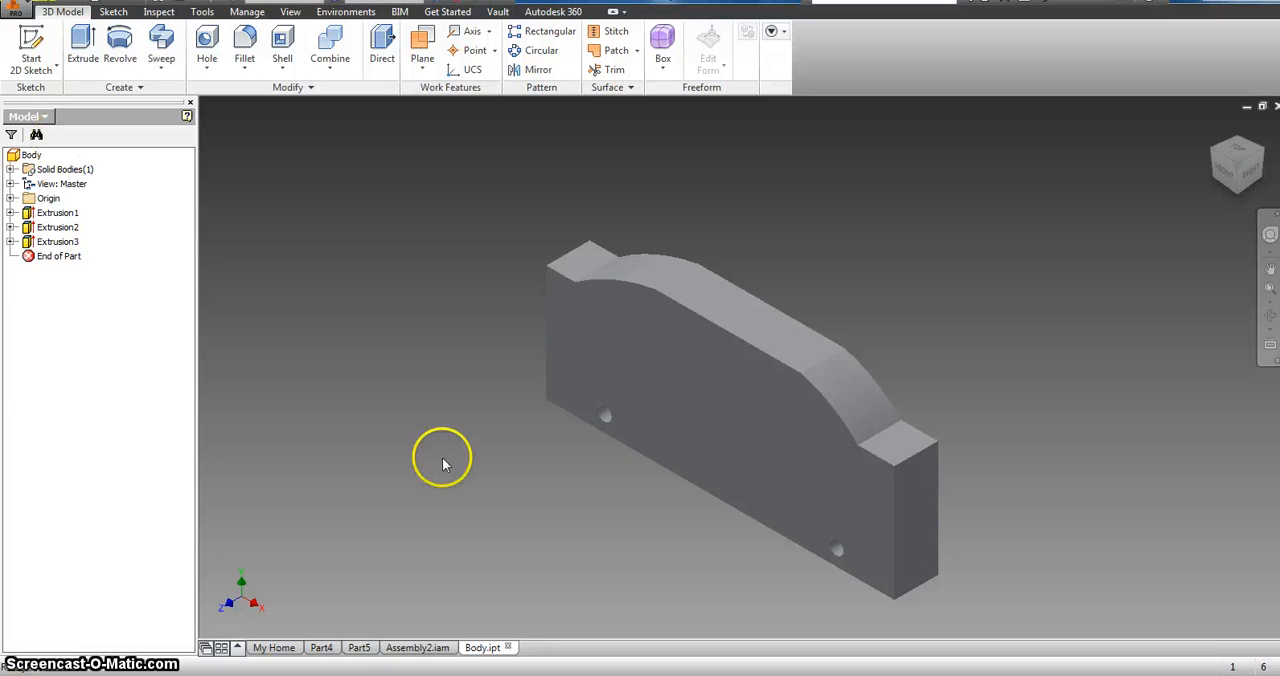
pyautogui.click(421, 650)
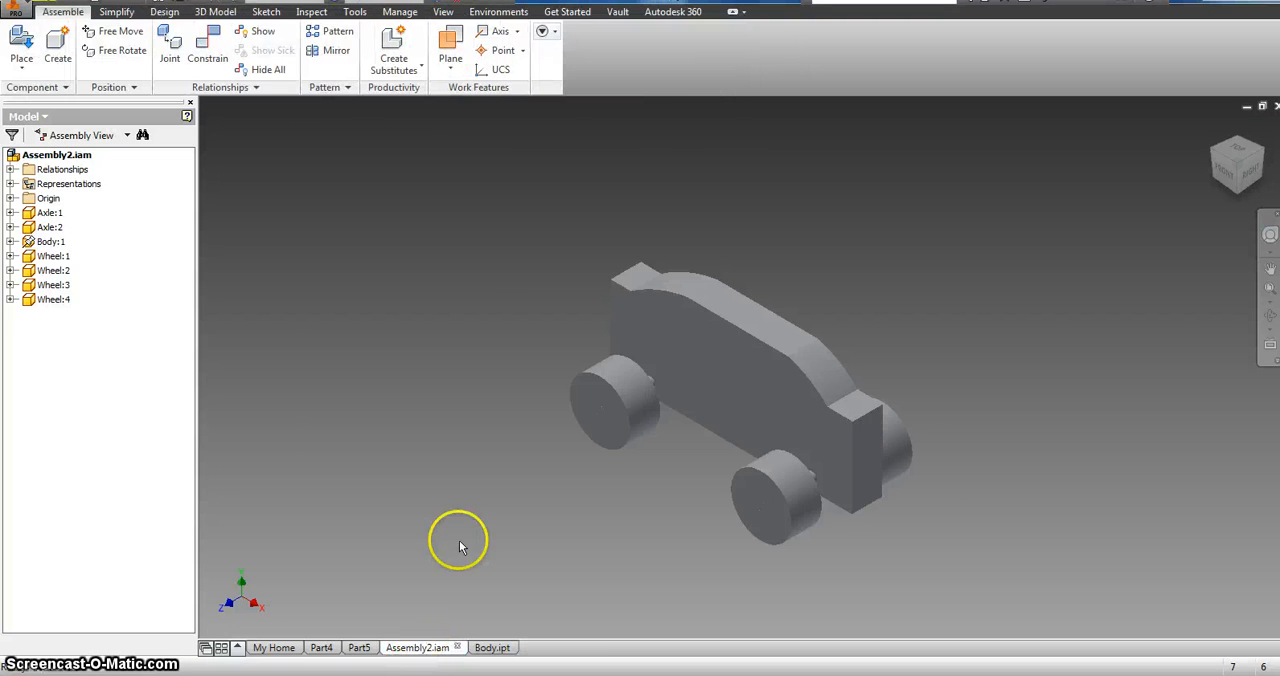
pyautogui.click(1228, 170)
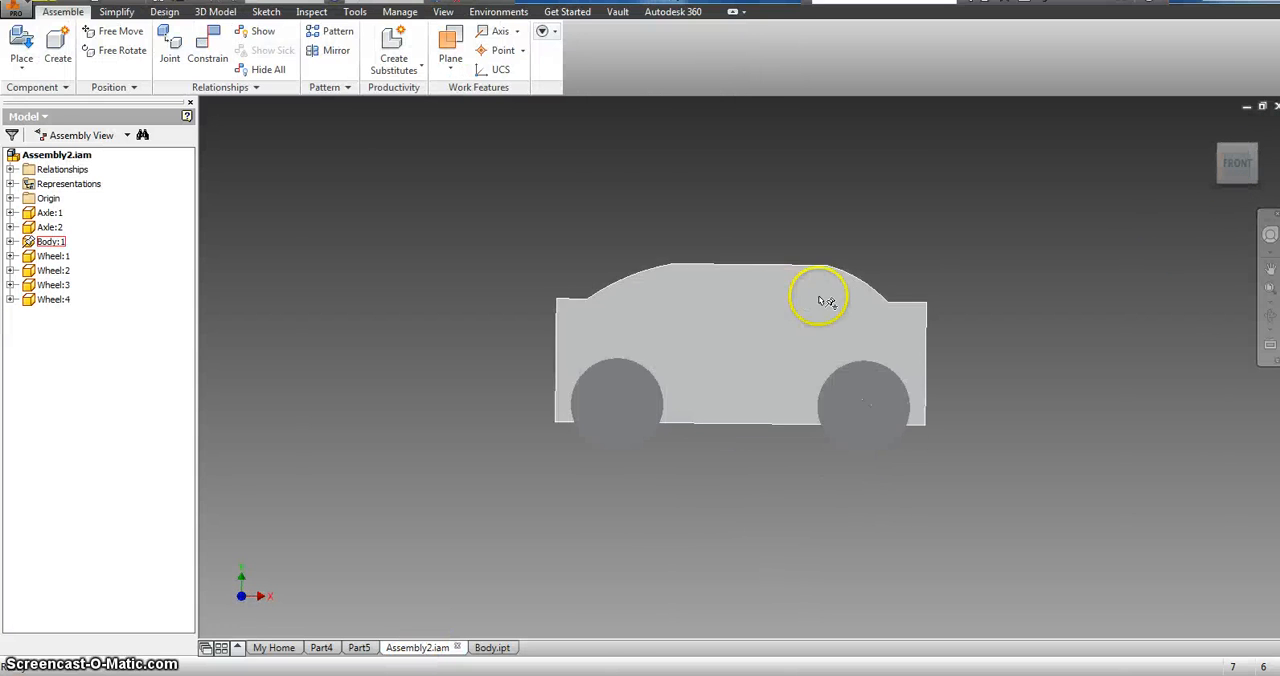
pyautogui.click(1251, 143)
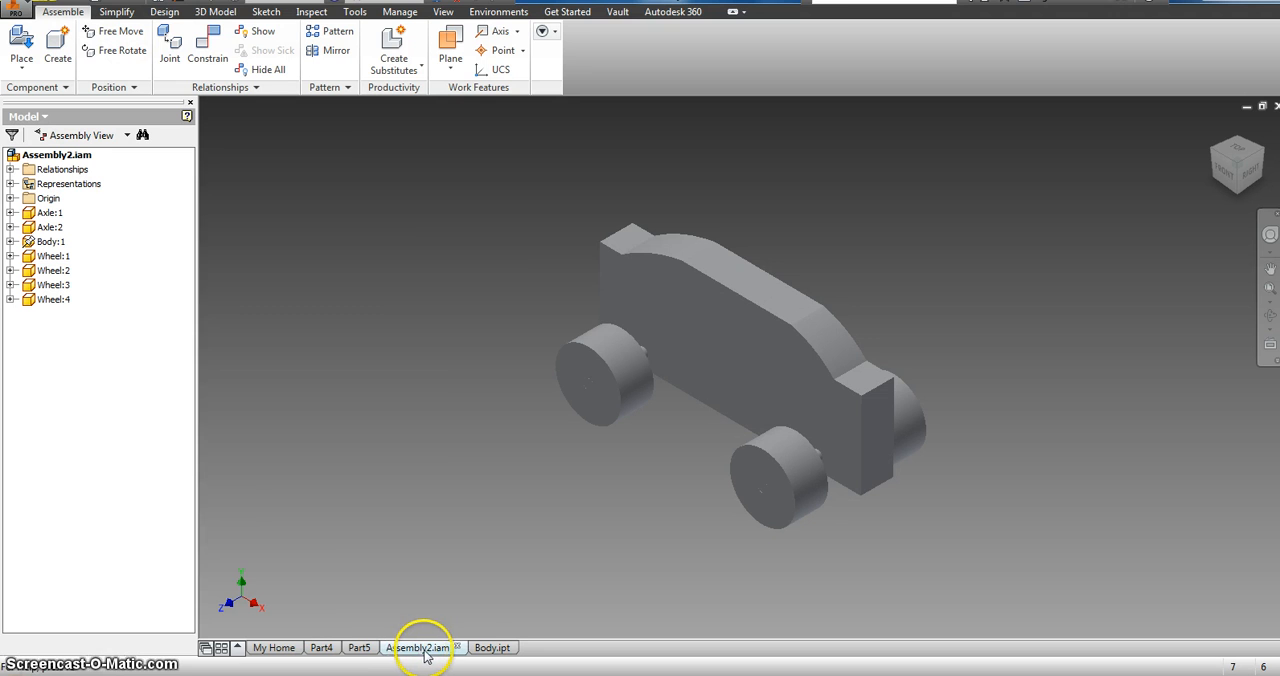
pyautogui.moveTo(425, 655)
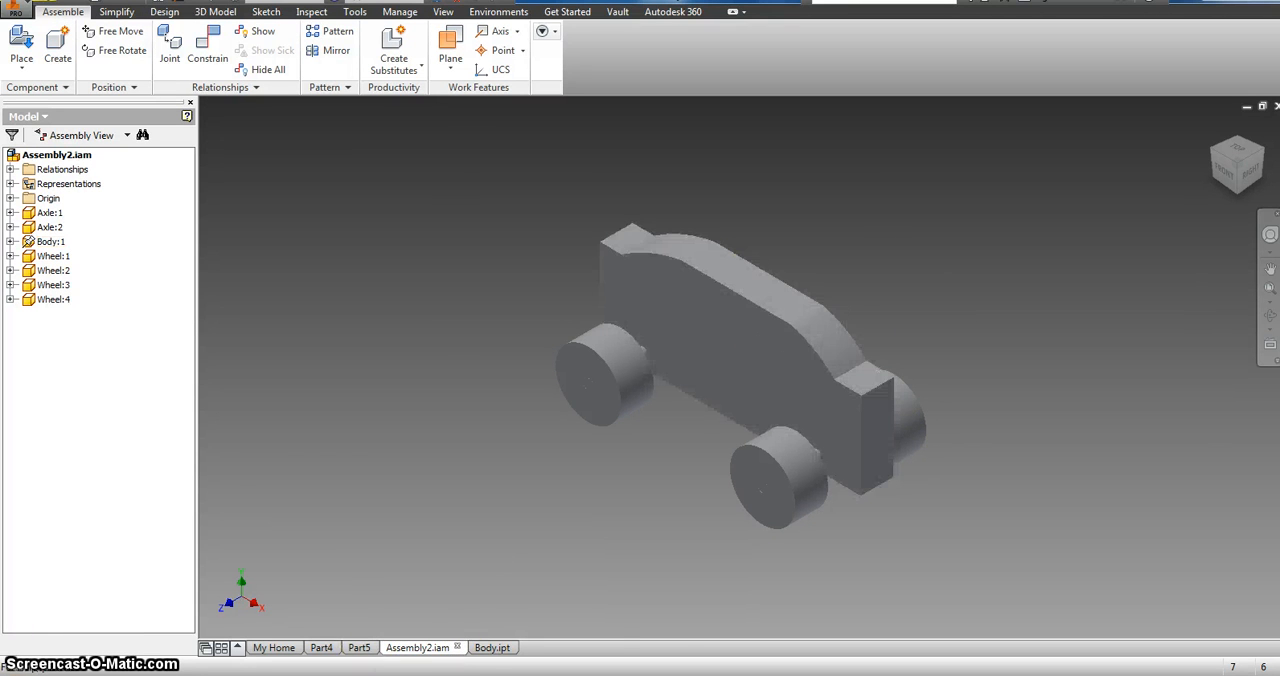
# Step: Start a 0.125 in fillet on the Body part with the roof's long edges and both arcs' side edges selected
pyautogui.click(486, 648)
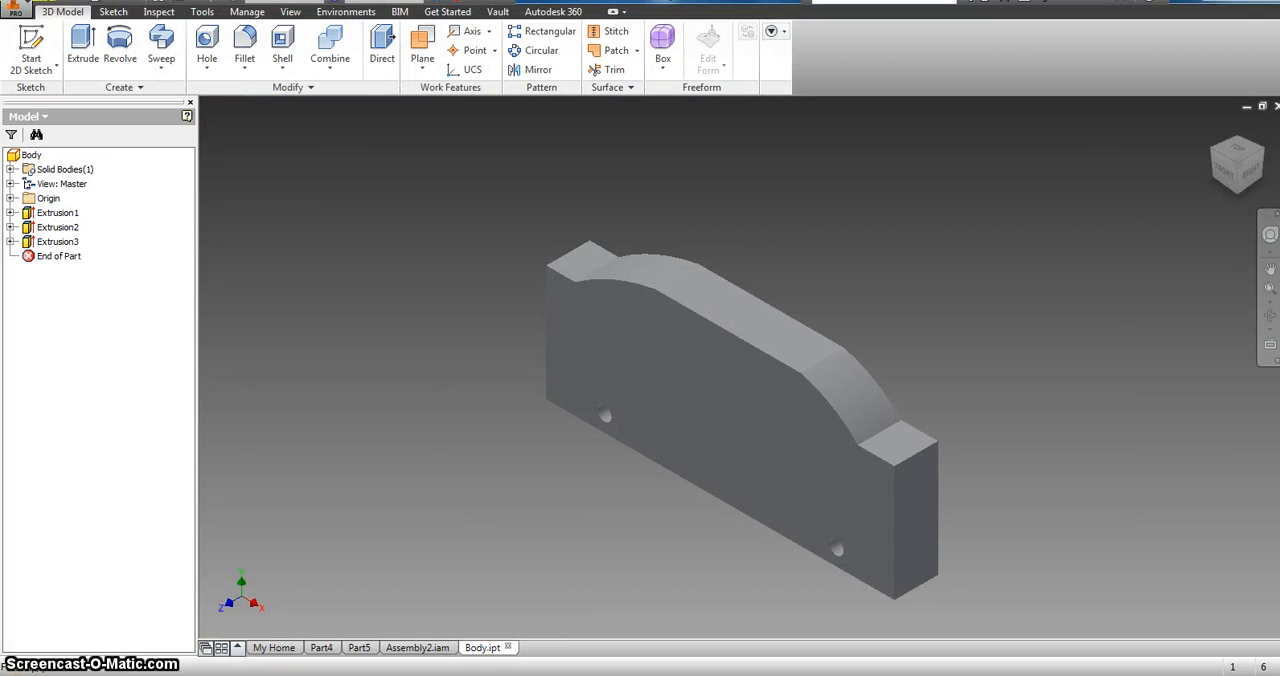
pyautogui.click(248, 45)
pyautogui.click(393, 127)
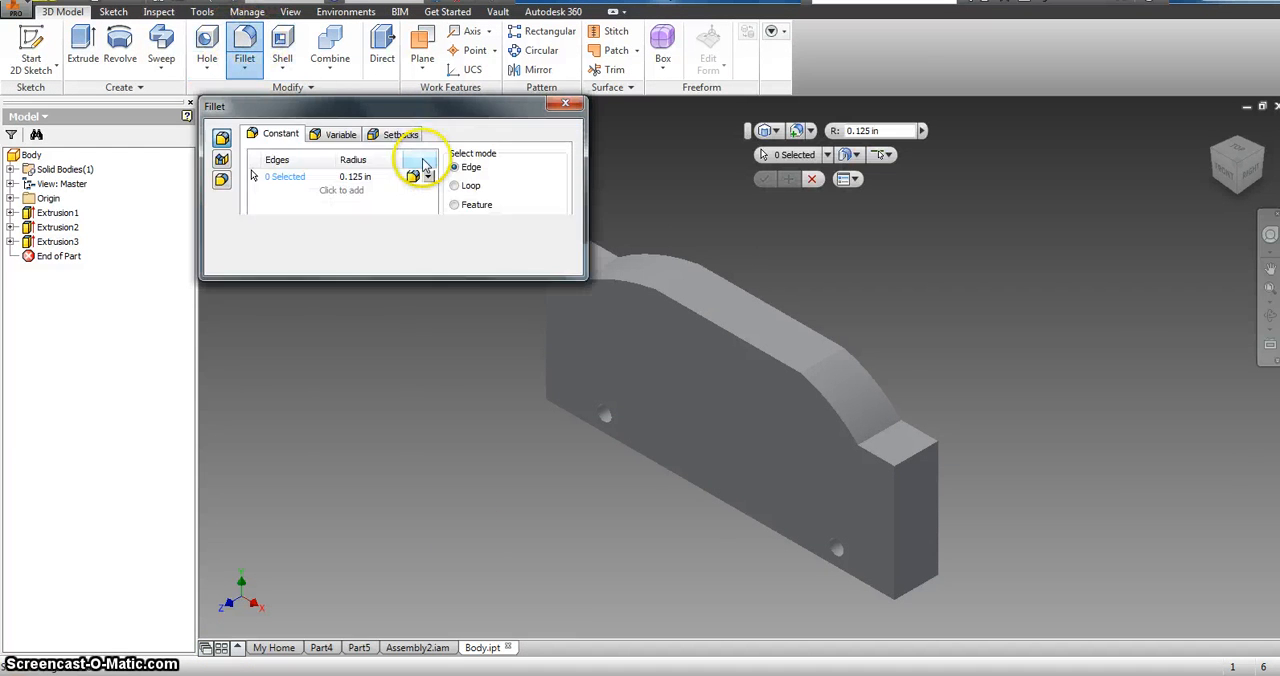
pyautogui.click(730, 330)
pyautogui.click(712, 278)
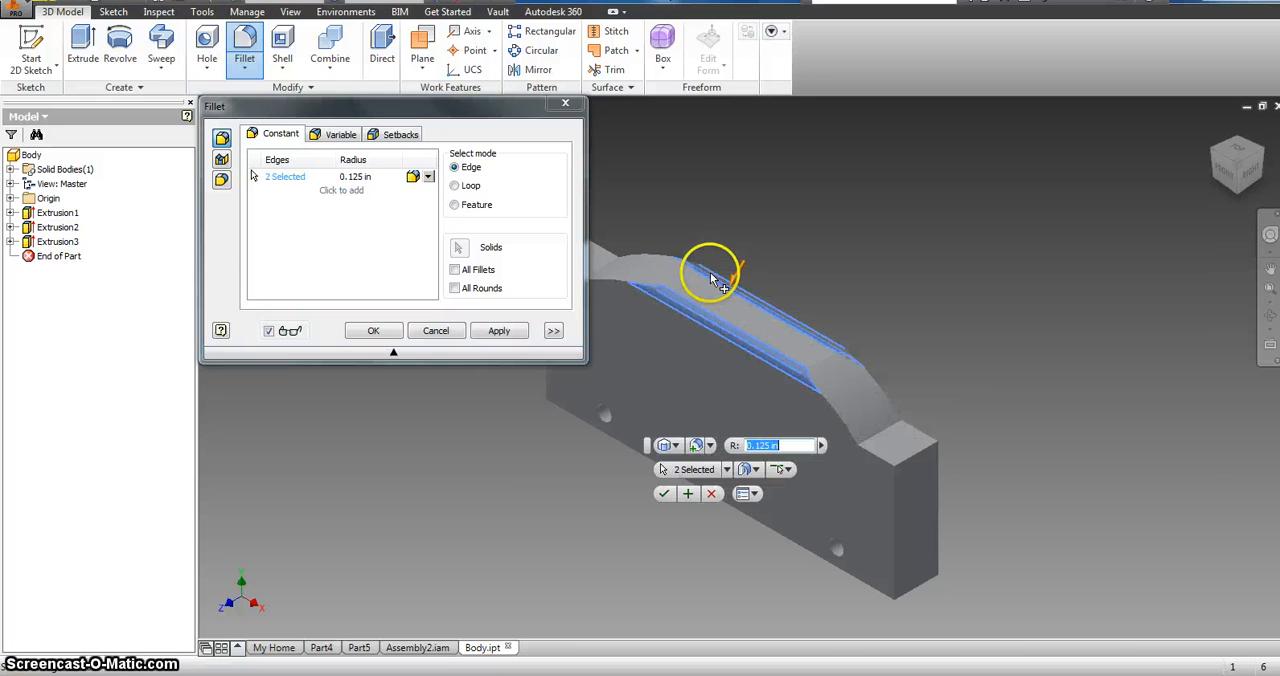
pyautogui.click(611, 280)
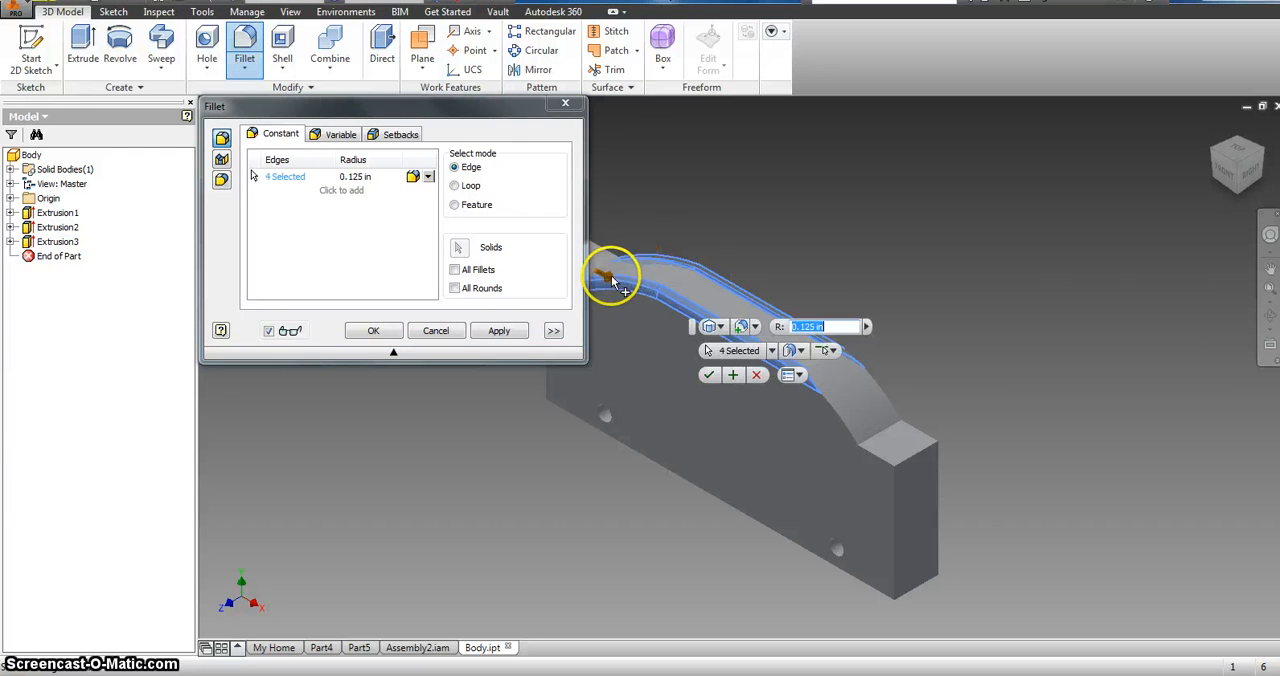
pyautogui.click(895, 415)
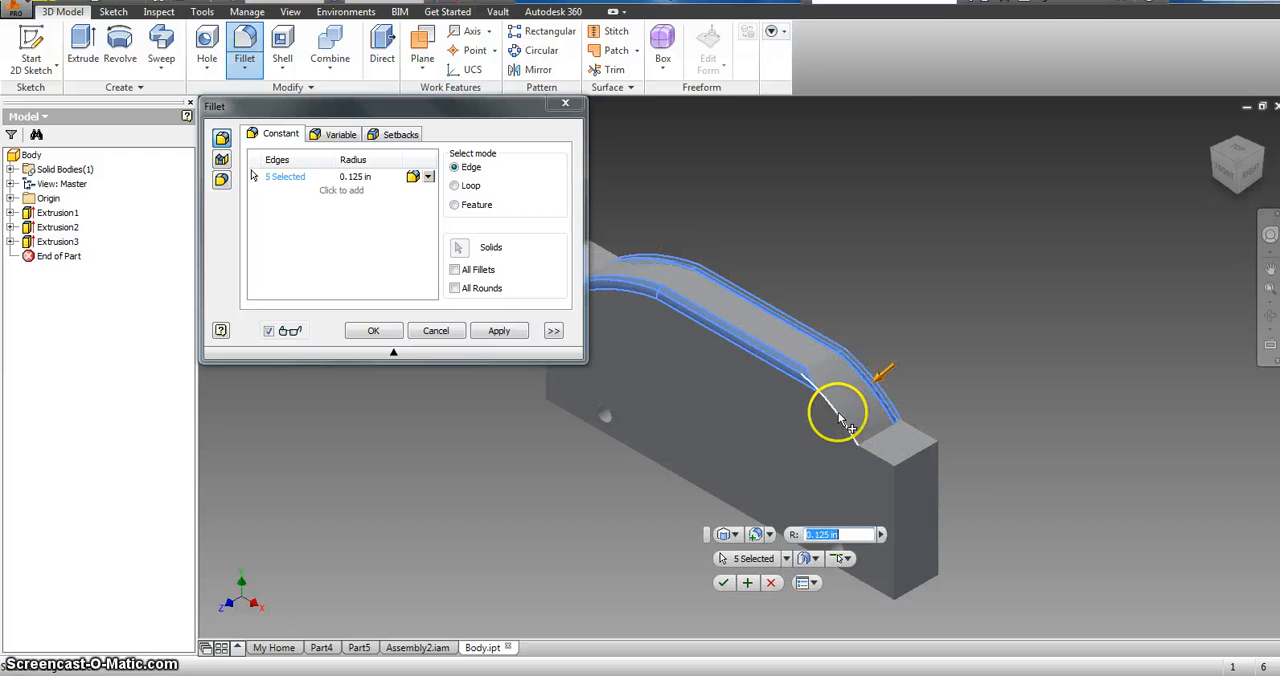
pyautogui.click(866, 445)
# Step: Add the top edges of the flat end beside the long downward arc and the crosswise creases to the fillet selection
pyautogui.click(884, 458)
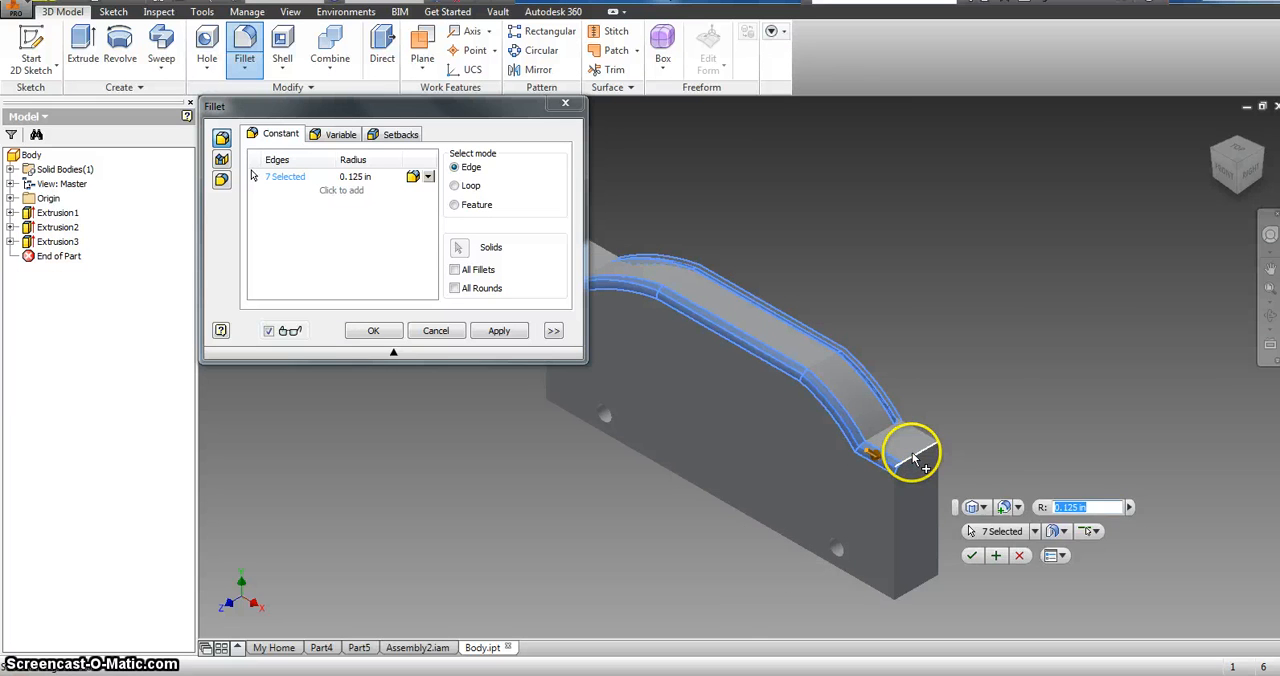
pyautogui.click(912, 442)
pyautogui.click(922, 440)
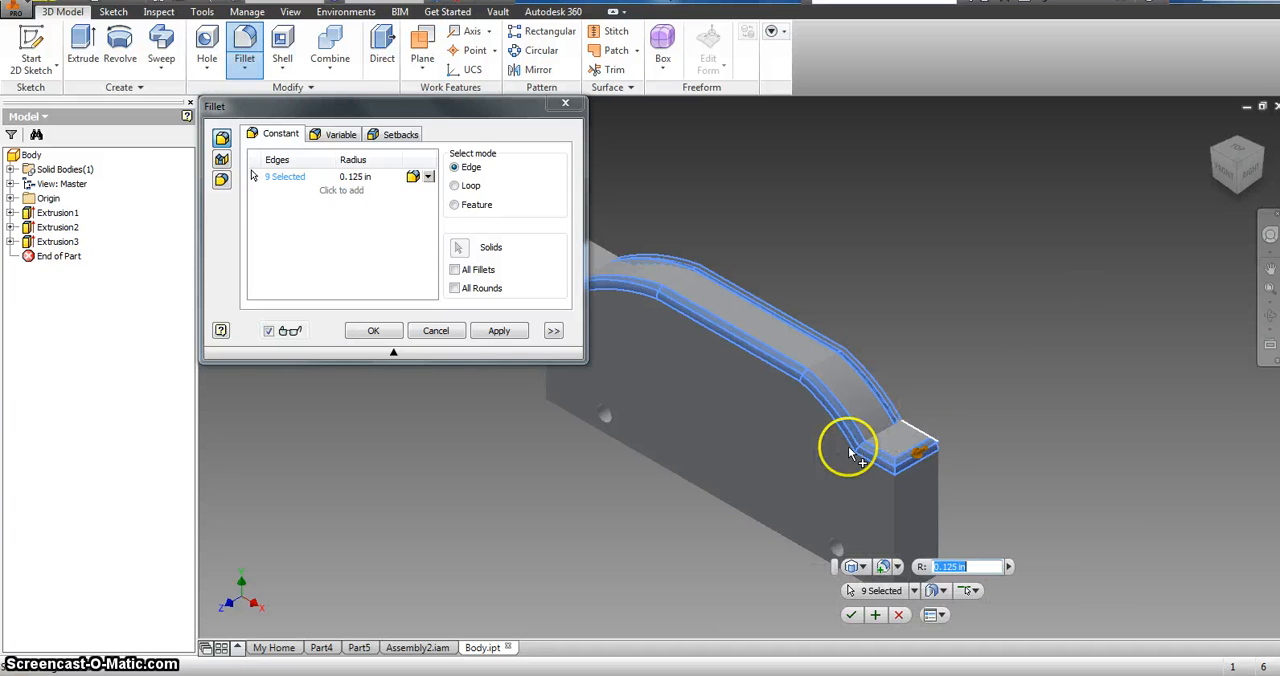
pyautogui.click(875, 433)
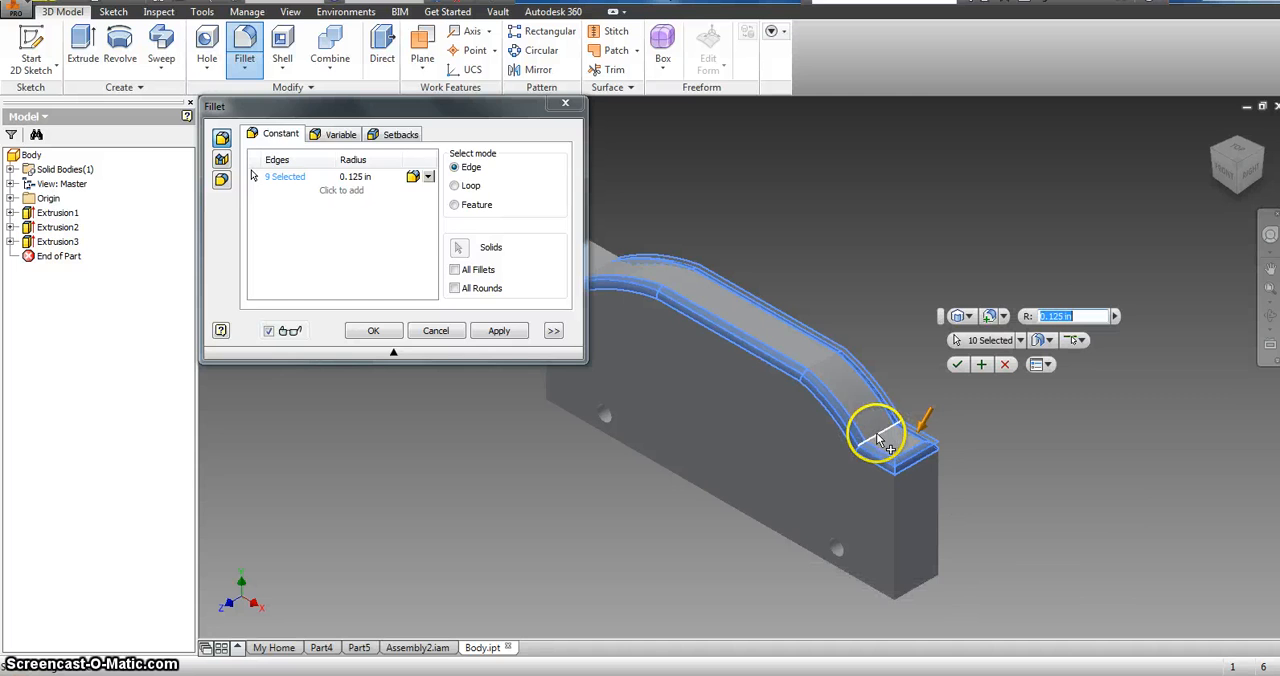
pyautogui.click(822, 369)
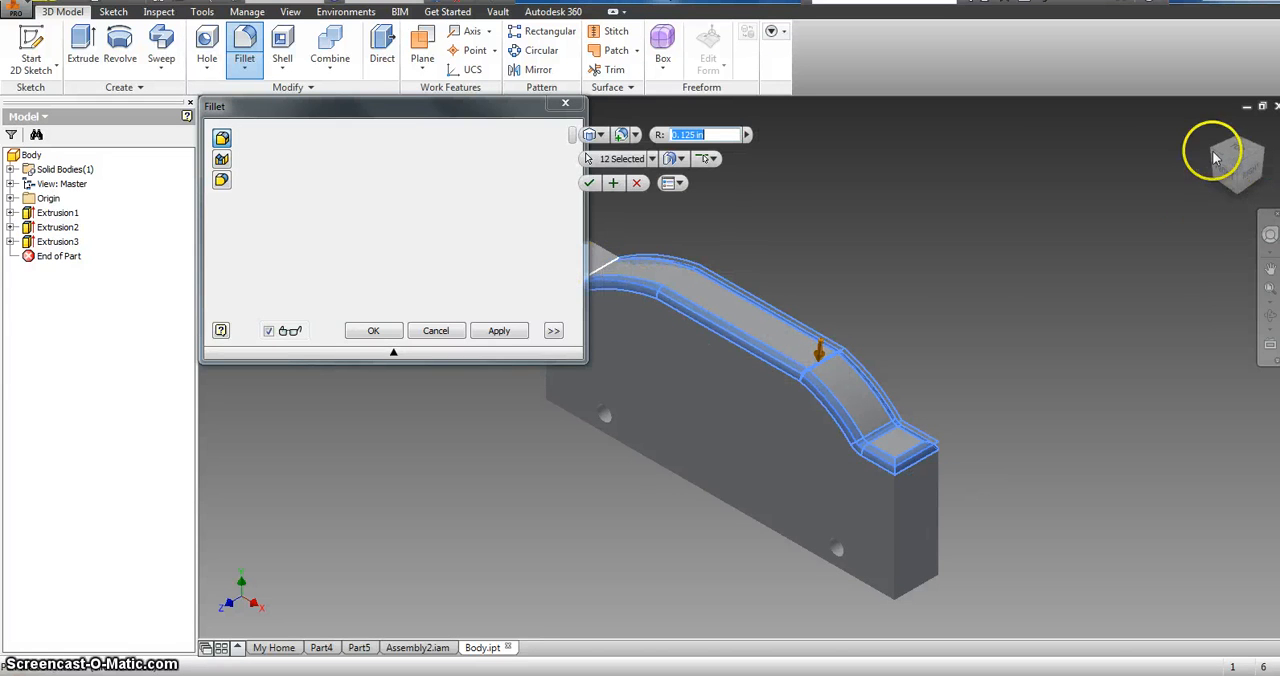
# Step: Add the three outer top edges of the opposite flat end to the fillet selection
pyautogui.moveTo(1234, 149); pyautogui.dragTo(1213, 160)
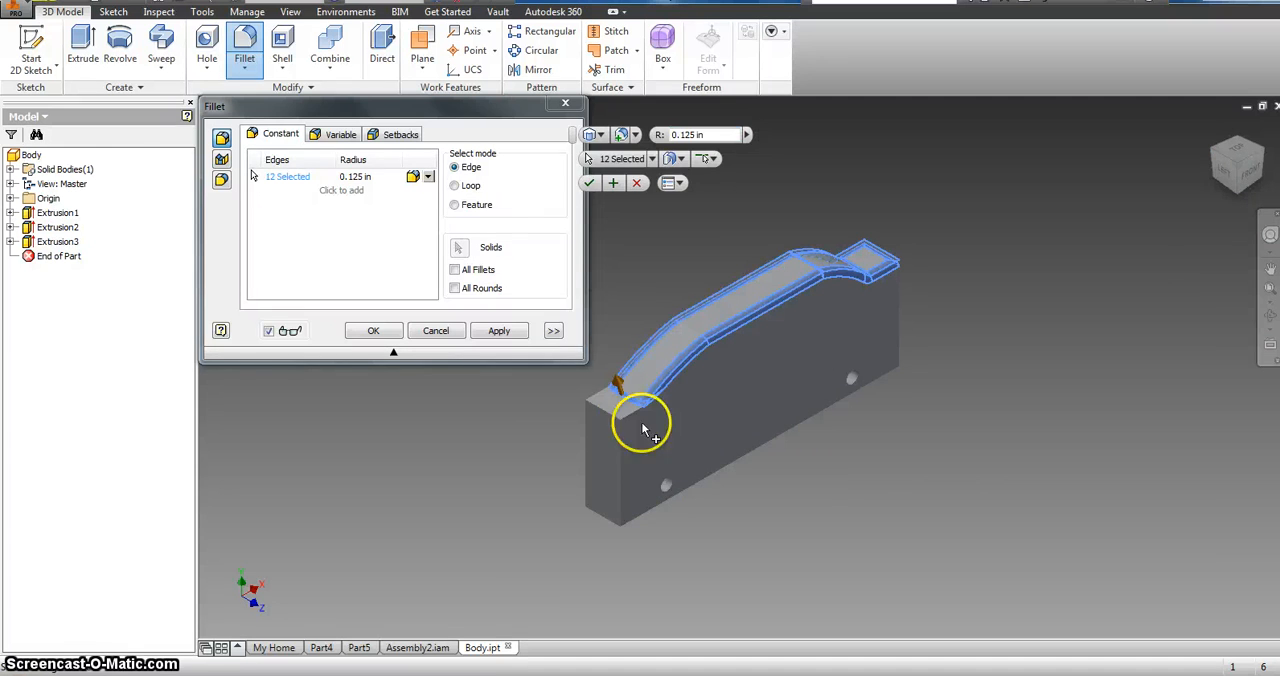
pyautogui.click(627, 420)
pyautogui.click(613, 420)
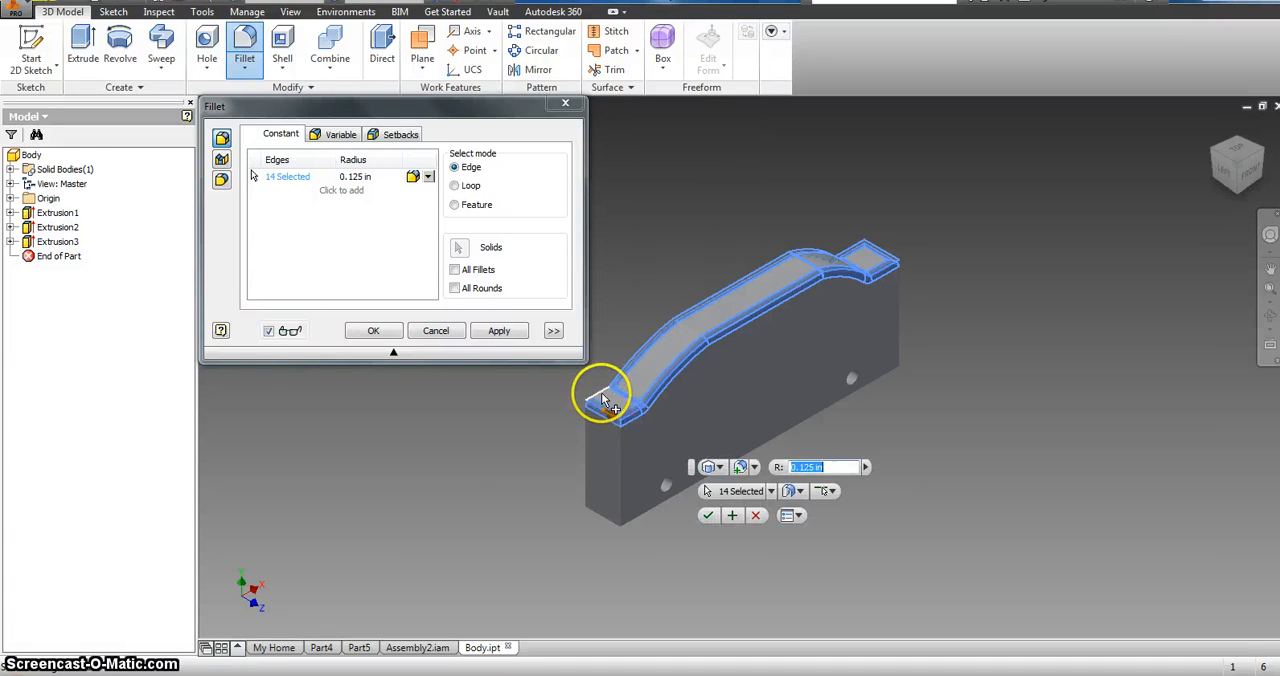
pyautogui.click(602, 397)
# Step: Add the body's vertical corner edges and apply the 0.125 in fillet to all selected edges
pyautogui.click(620, 507)
pyautogui.click(587, 484)
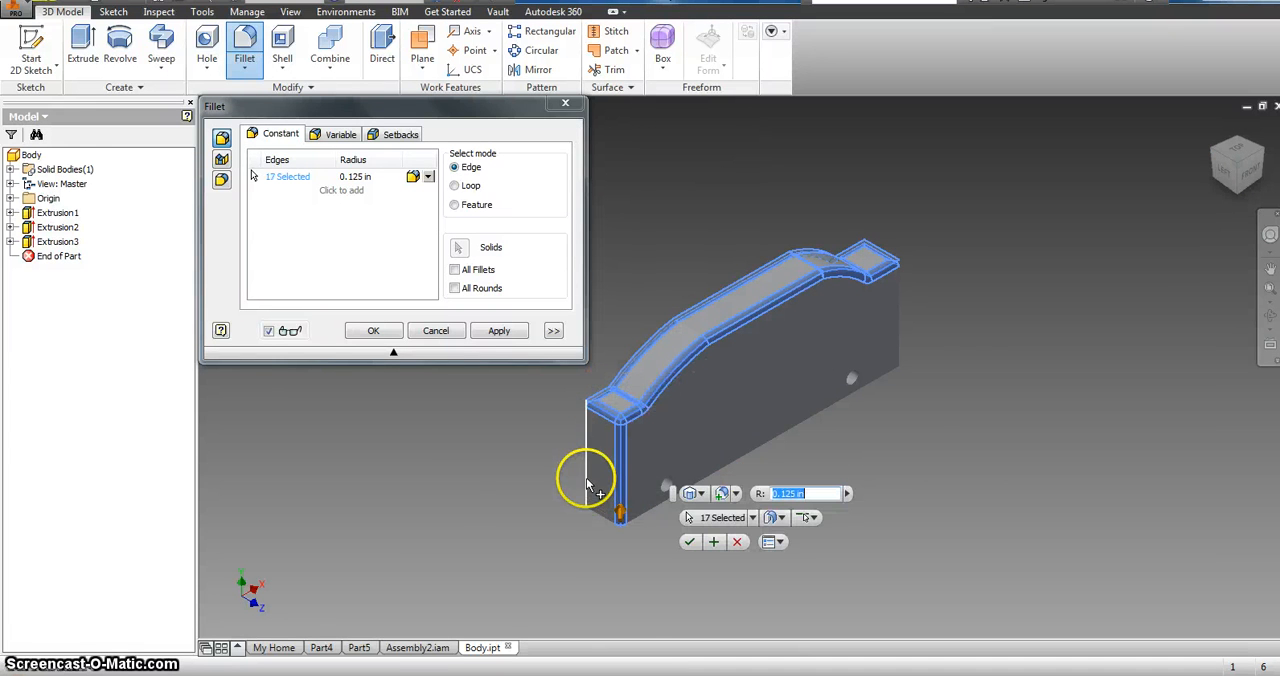
pyautogui.click(899, 325)
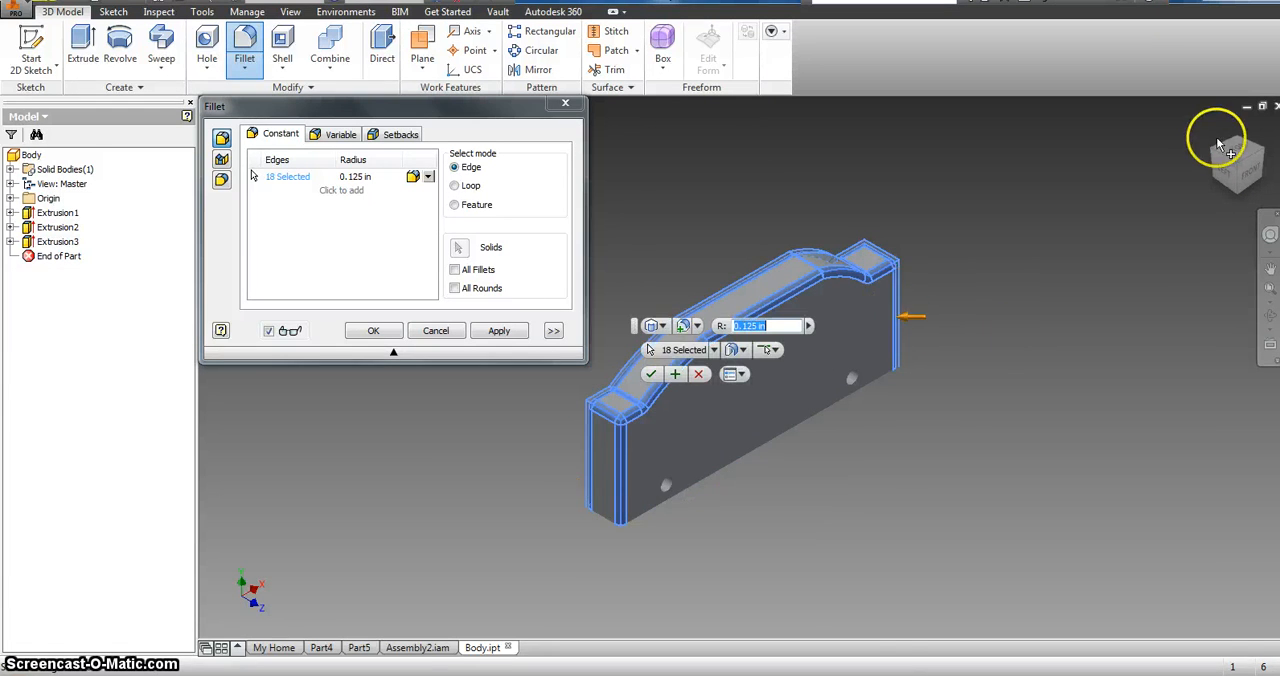
pyautogui.moveTo(1222, 148); pyautogui.dragTo(1210, 176)
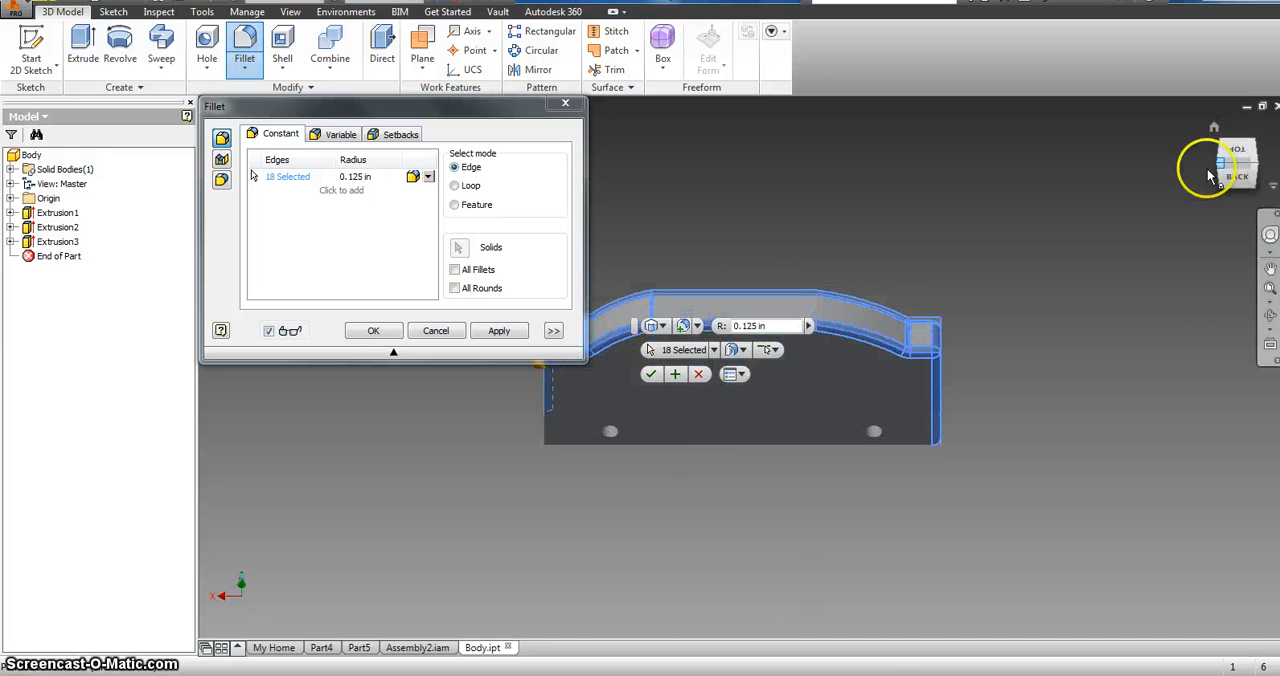
pyautogui.click(392, 333)
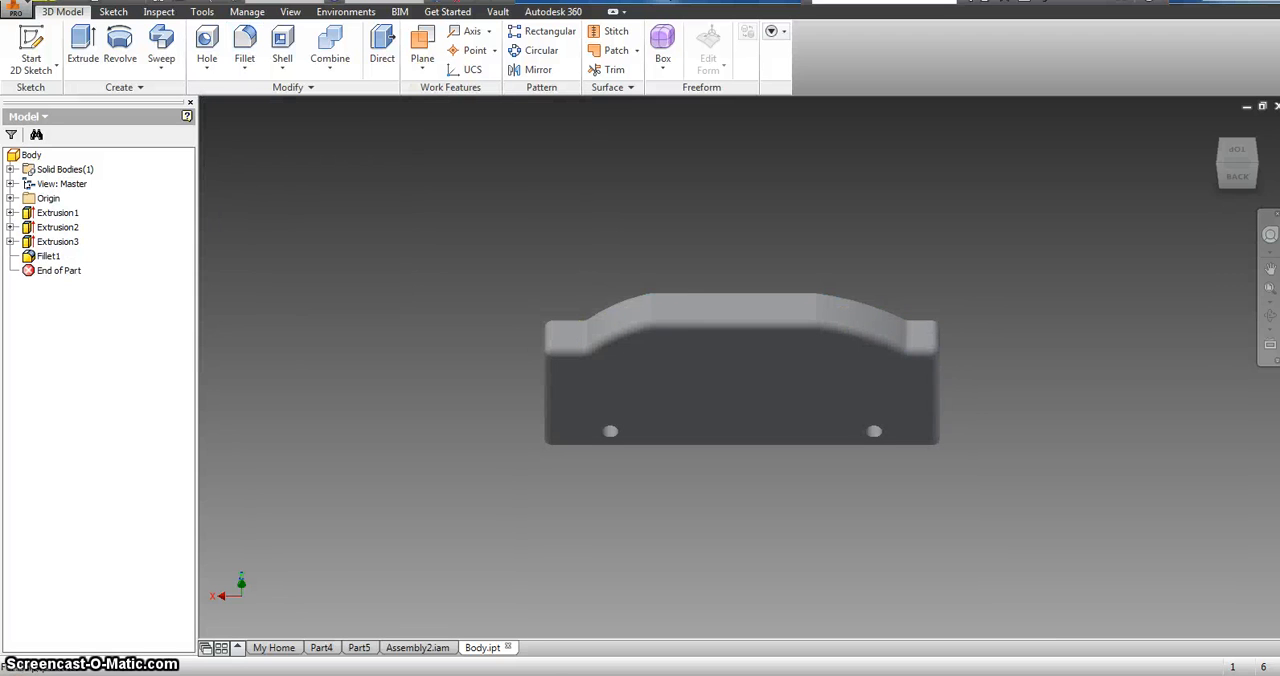
# Step: Save the filleted body part and return to Assembly2
pyautogui.click(14, 10)
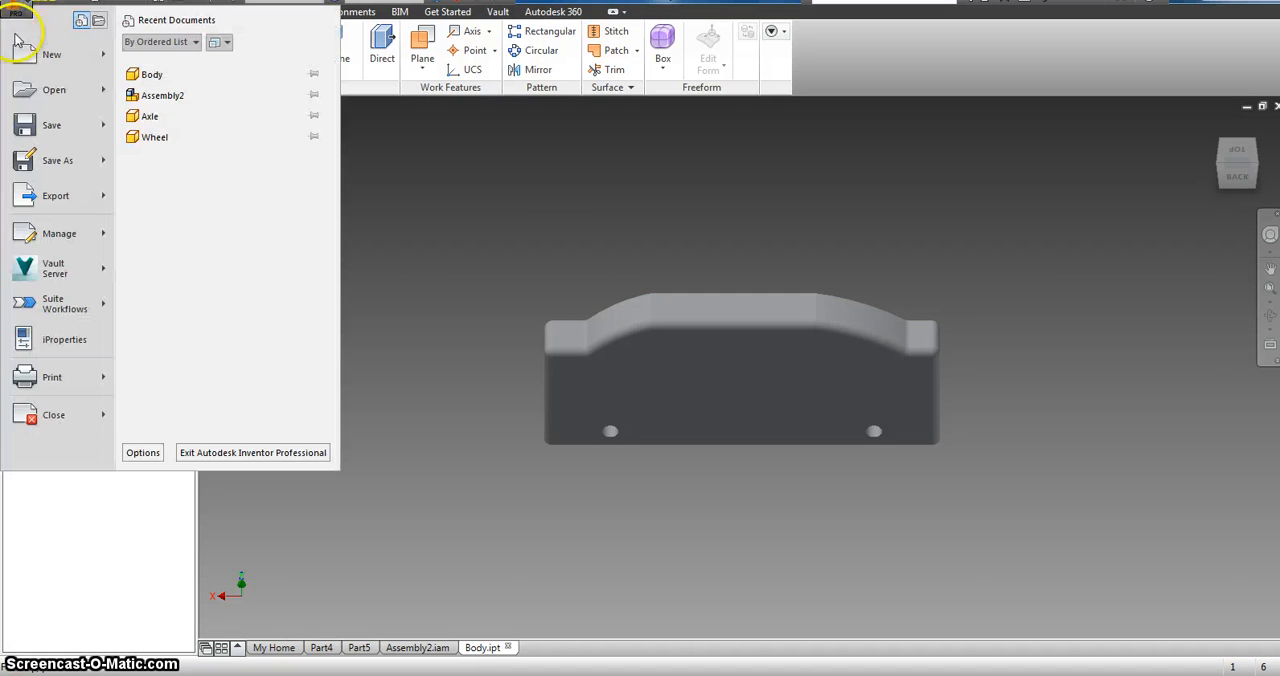
pyautogui.click(42, 132)
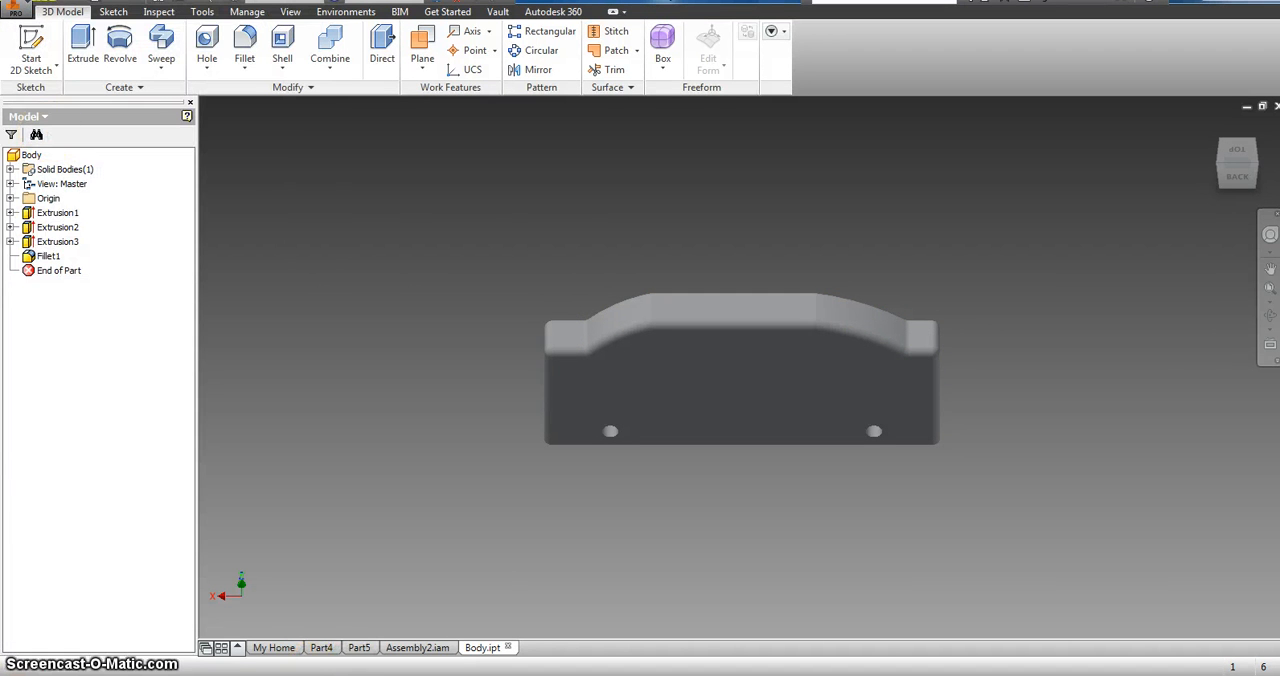
pyautogui.click(418, 648)
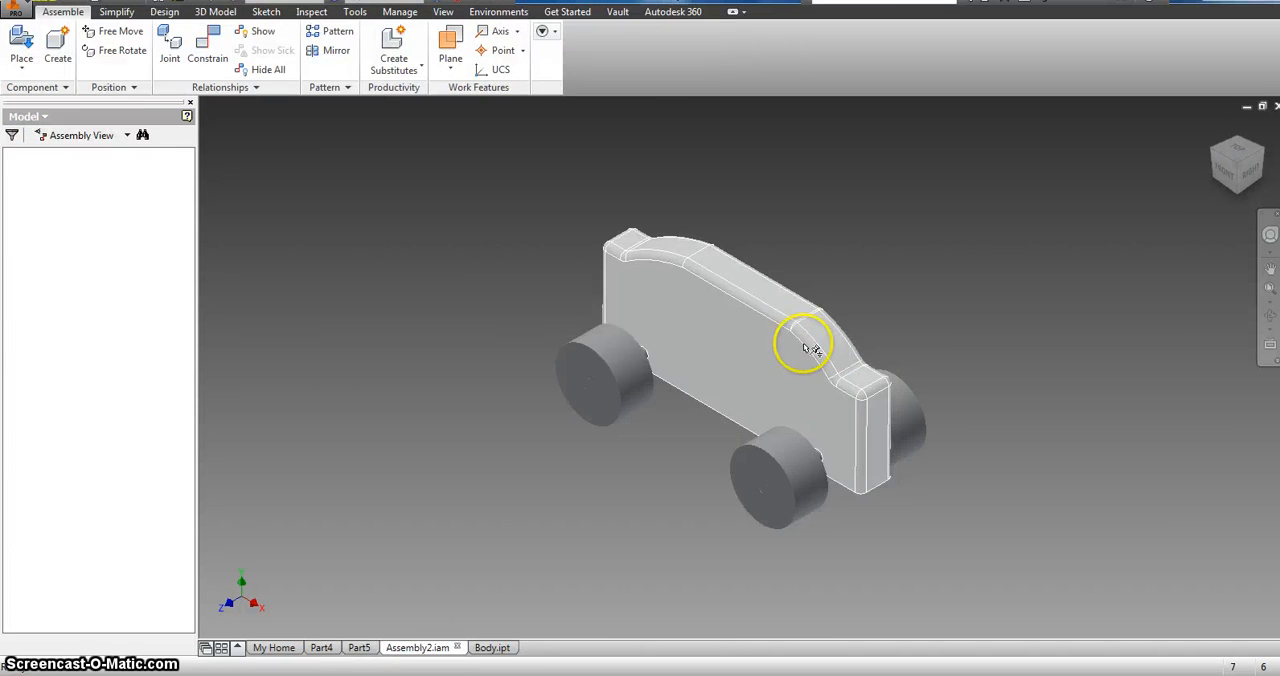